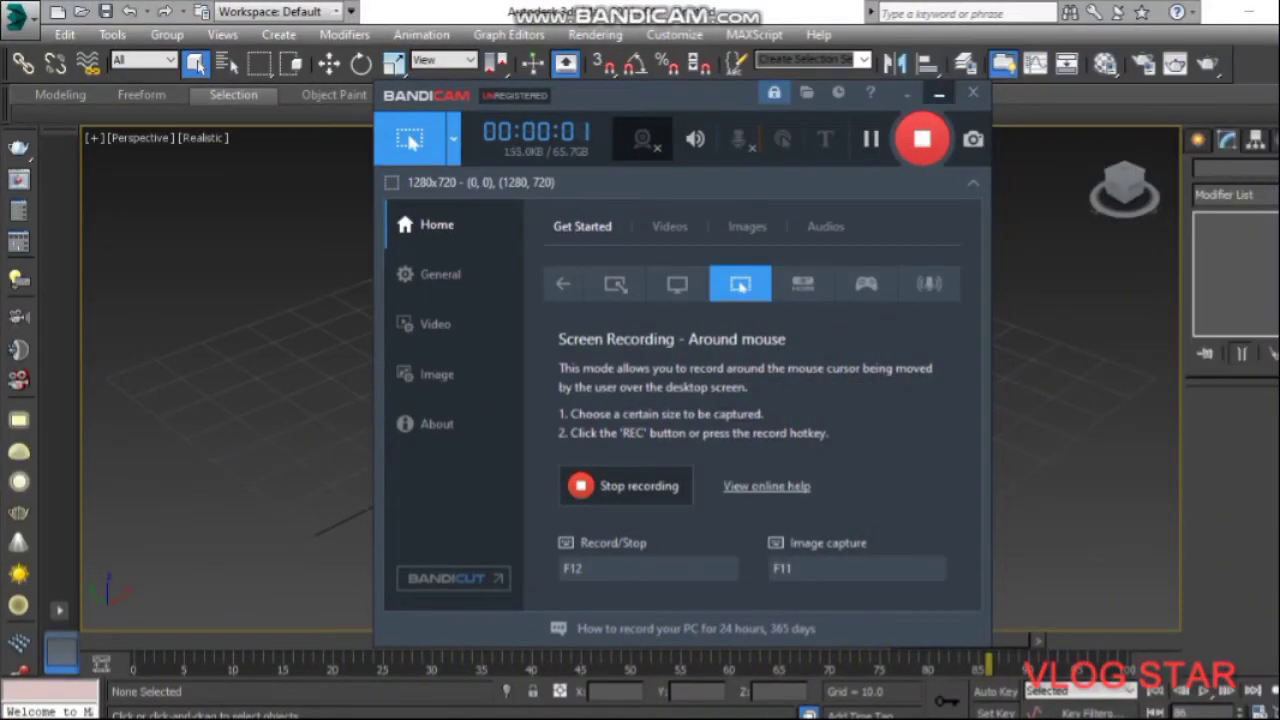
# Drag out a Standard Primitives box (Box001) in the Perspective viewport
pyautogui.click(938, 92)
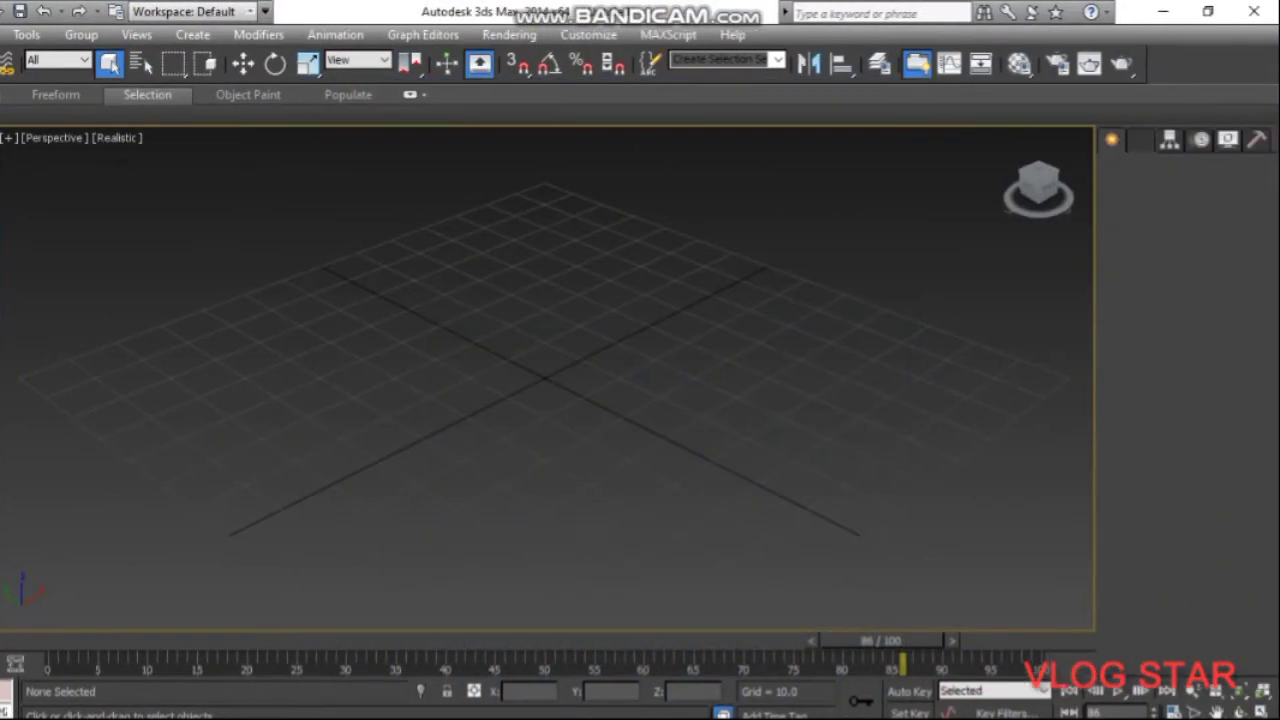
pyautogui.click(1146, 266)
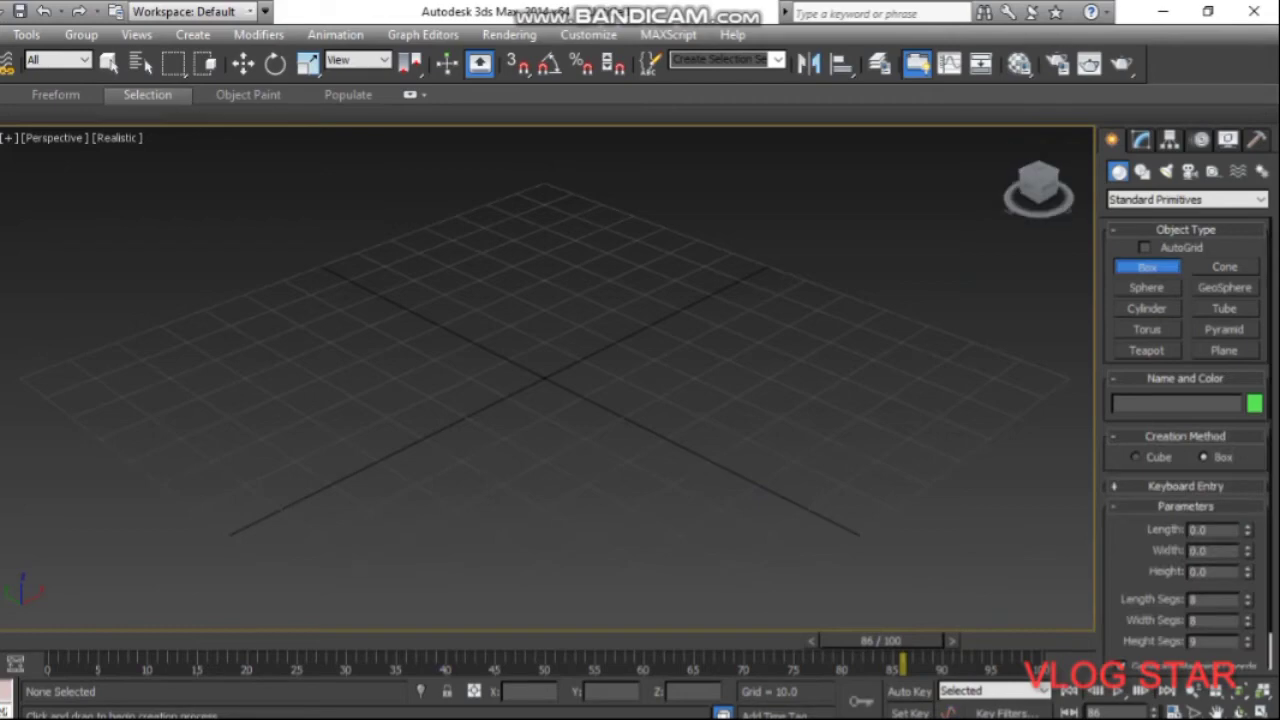
pyautogui.moveTo(490, 463)
pyautogui.mouseDown()
pyautogui.moveTo(658, 478)
pyautogui.moveTo(772, 452)
pyautogui.mouseUp()
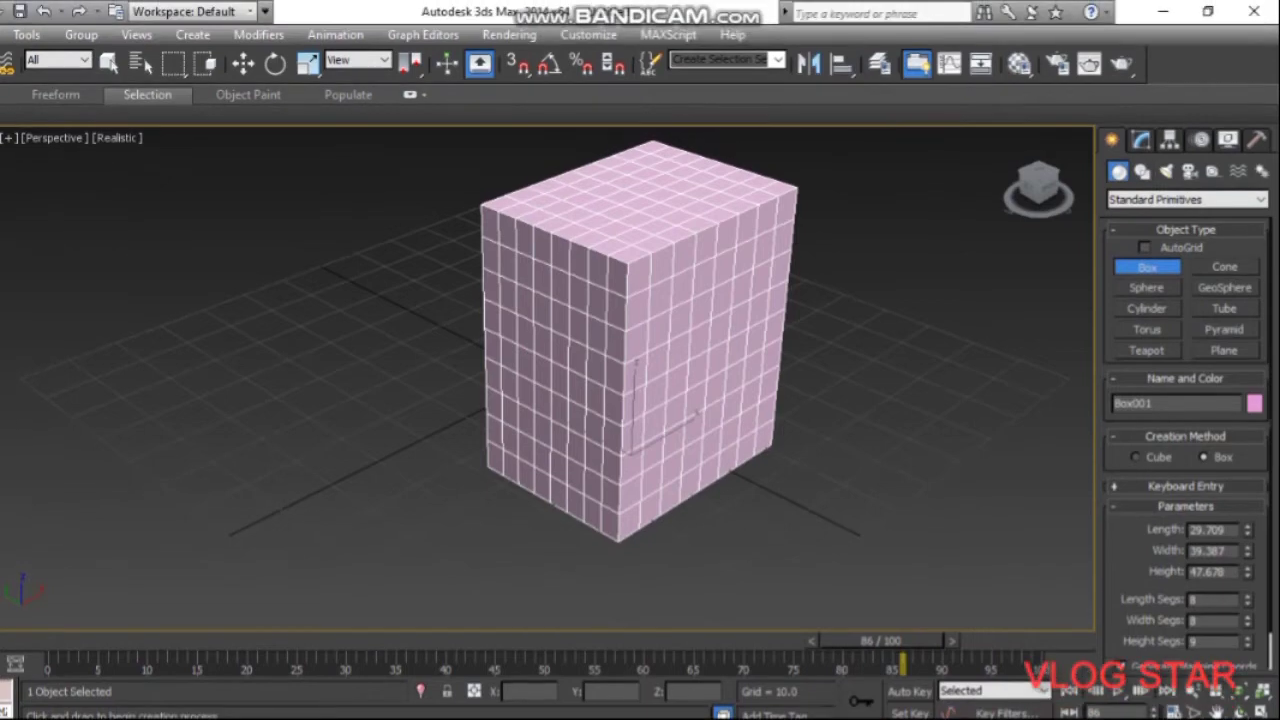
# Set Box001's Length to 40, Width to 40 and Height to 80 in the Modify panel
pyautogui.click(1141, 139)
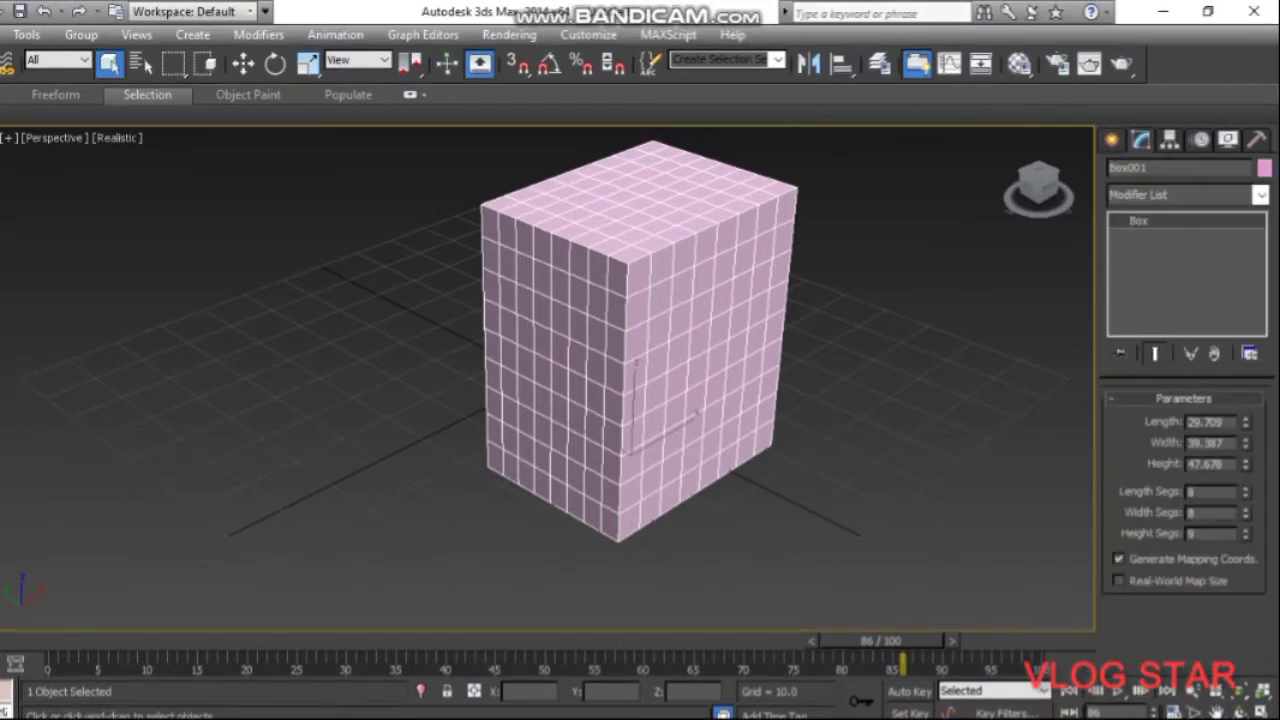
pyautogui.doubleClick(1206, 422)
pyautogui.write('40')
pyautogui.press('Tab')
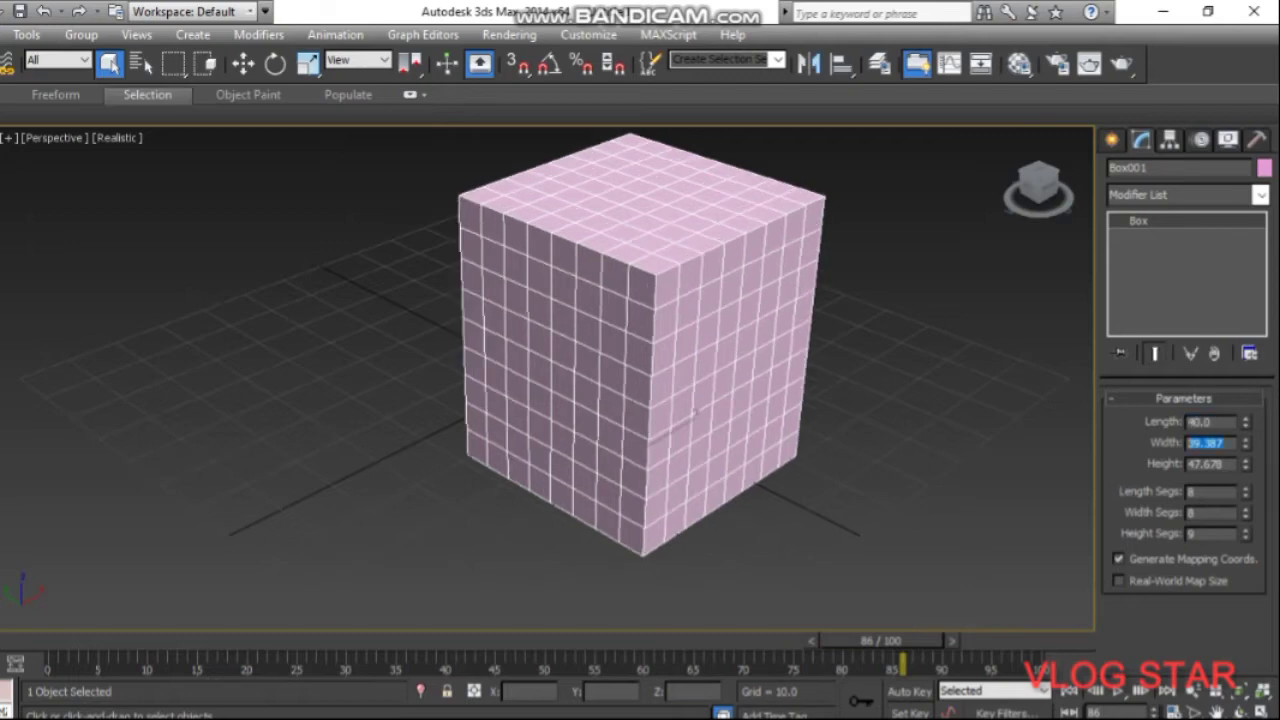
pyautogui.write('40')
pyautogui.press('Tab')
pyautogui.write('8')
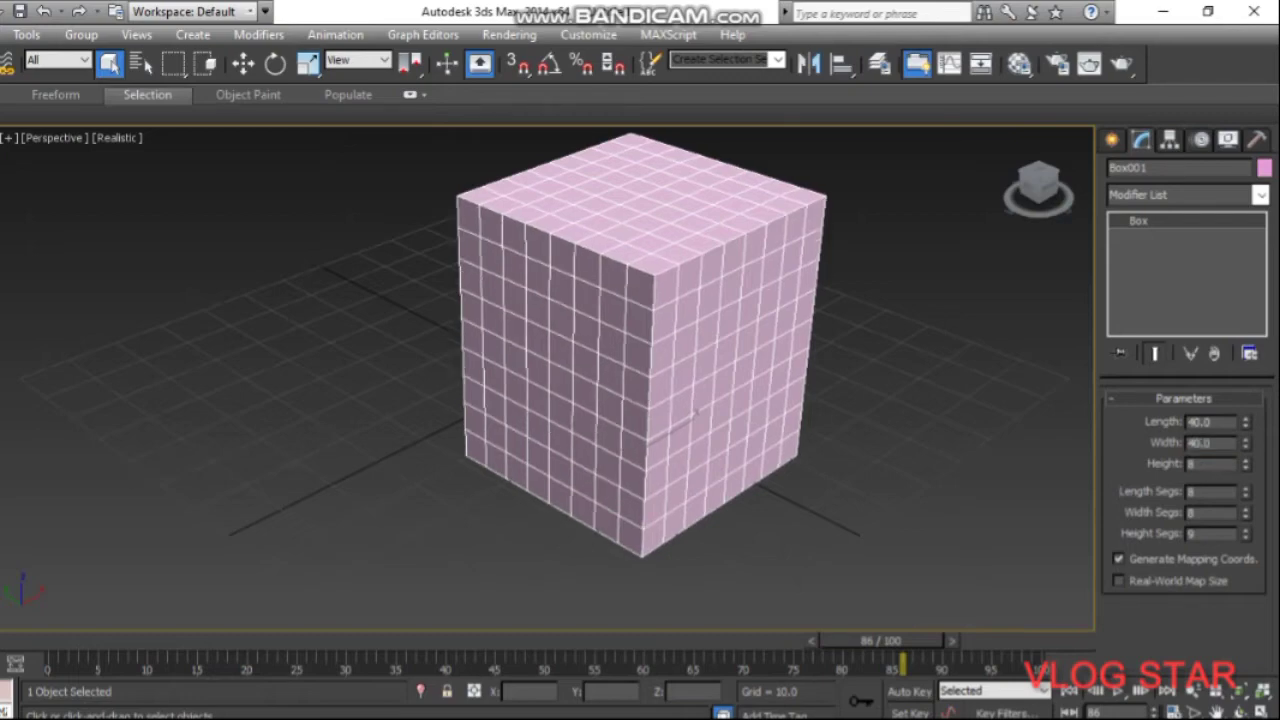
pyautogui.write('0')
pyautogui.press('Return')
pyautogui.hotkey('ctrl', 'd')
pyautogui.scroll(-4, 960, 310)
pyautogui.scroll(-1, 960, 310)
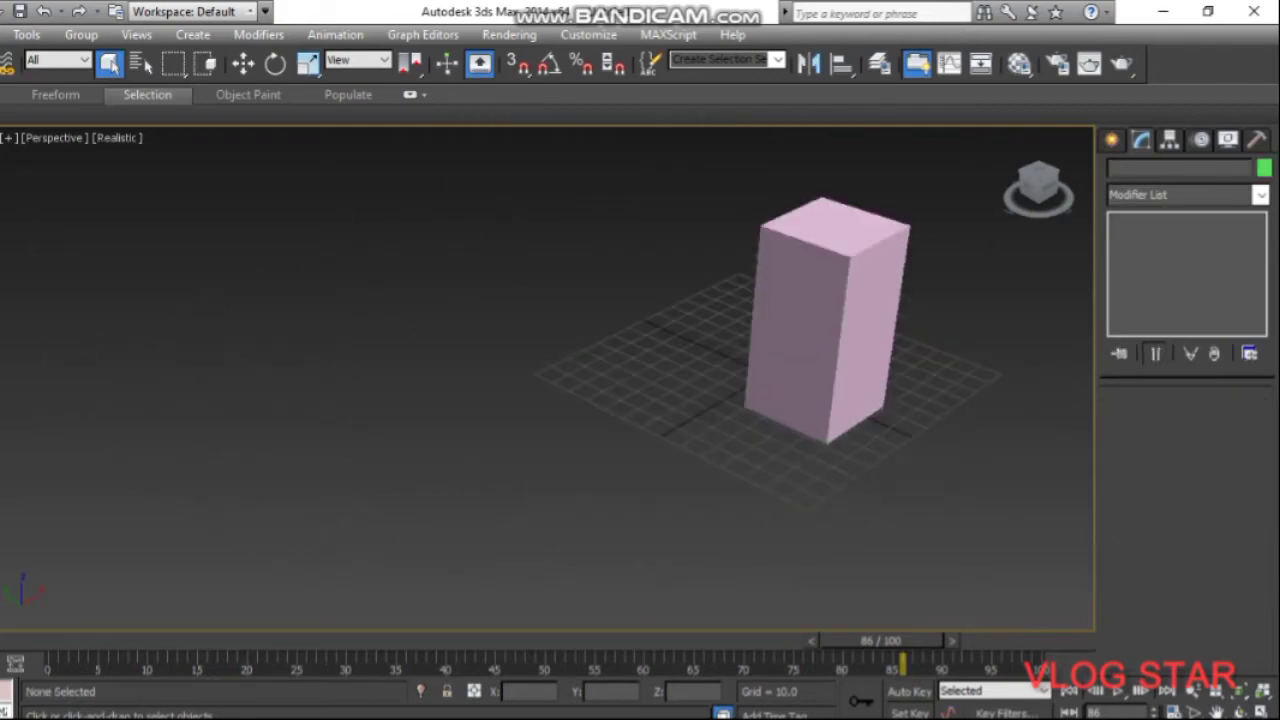
pyautogui.scroll(3, 830, 320)
pyautogui.scroll(-3, 830, 320)
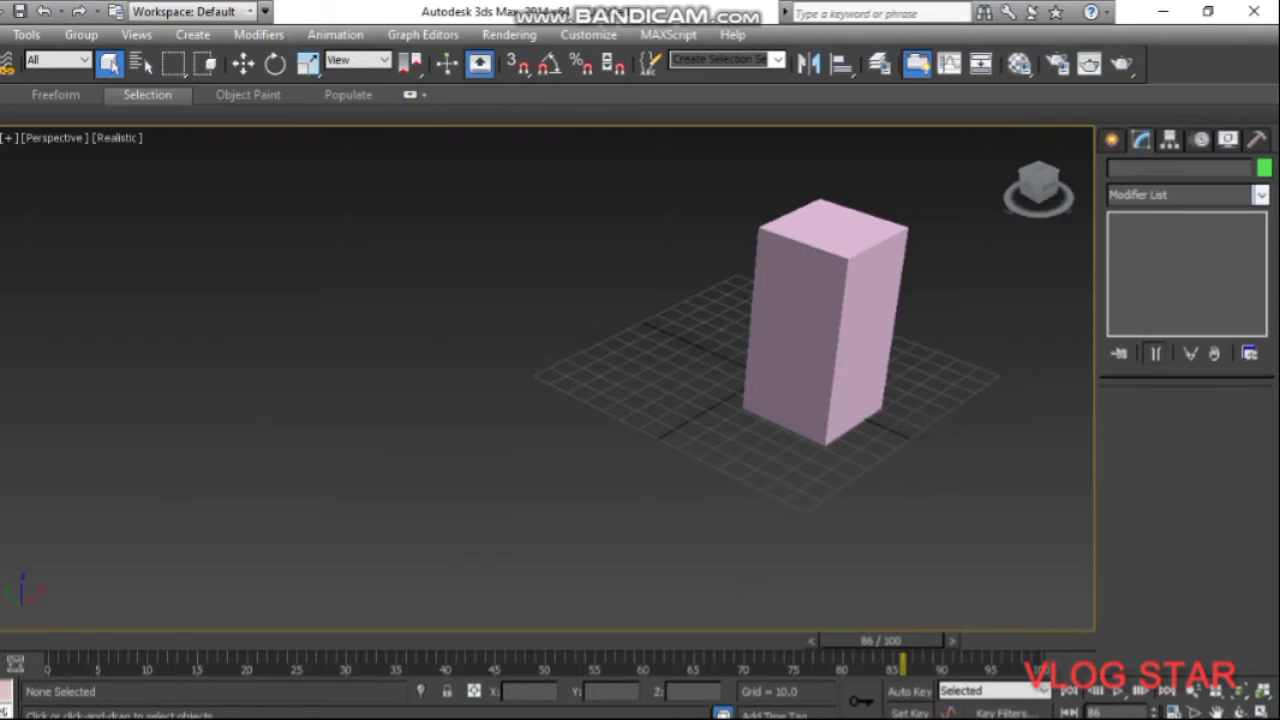
# Add an Edit Poly modifier to the box, select all, and switch to Polygon level
pyautogui.click(825, 320)
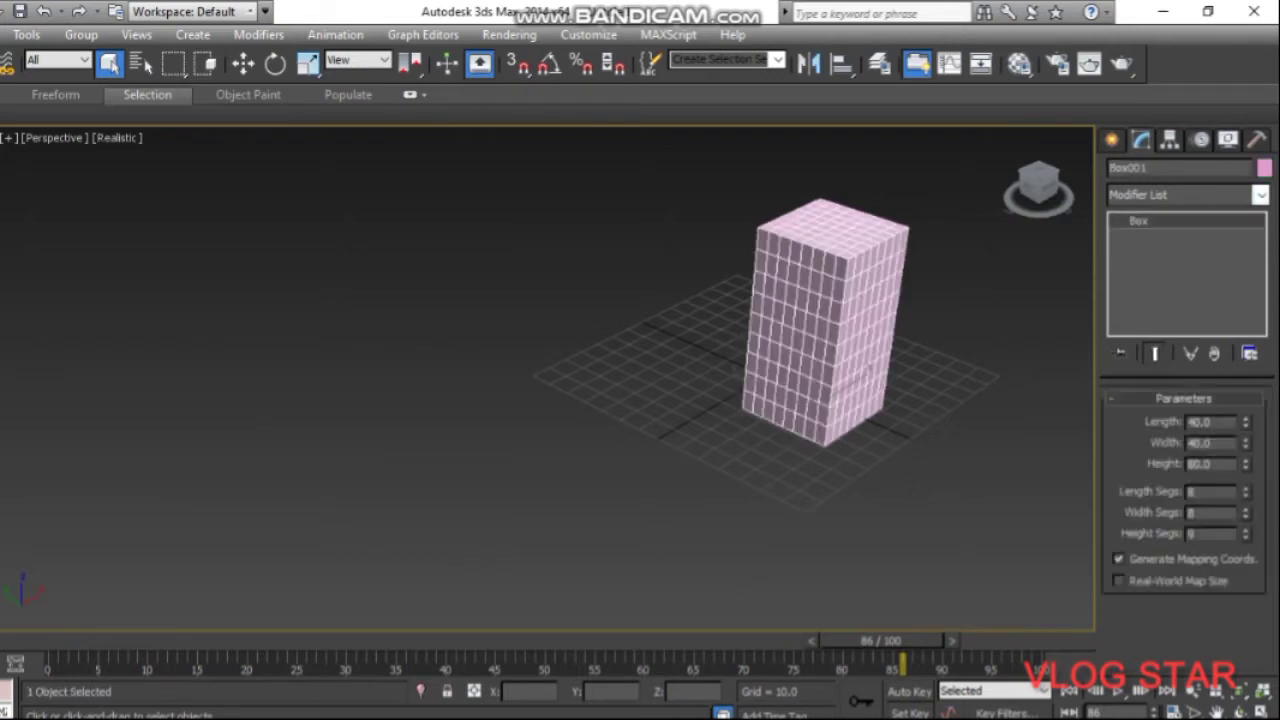
pyautogui.click(1258, 195)
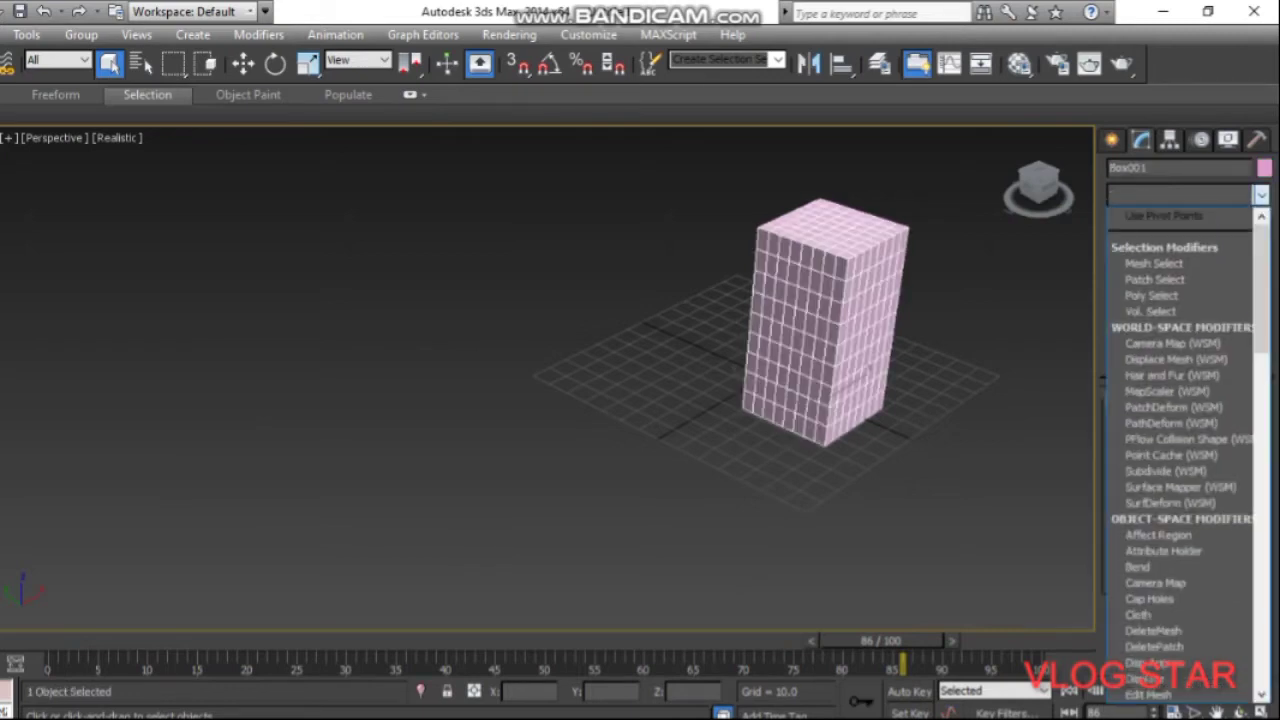
pyautogui.scroll(-2, 1180, 504)
pyautogui.scroll(-1, 1180, 504)
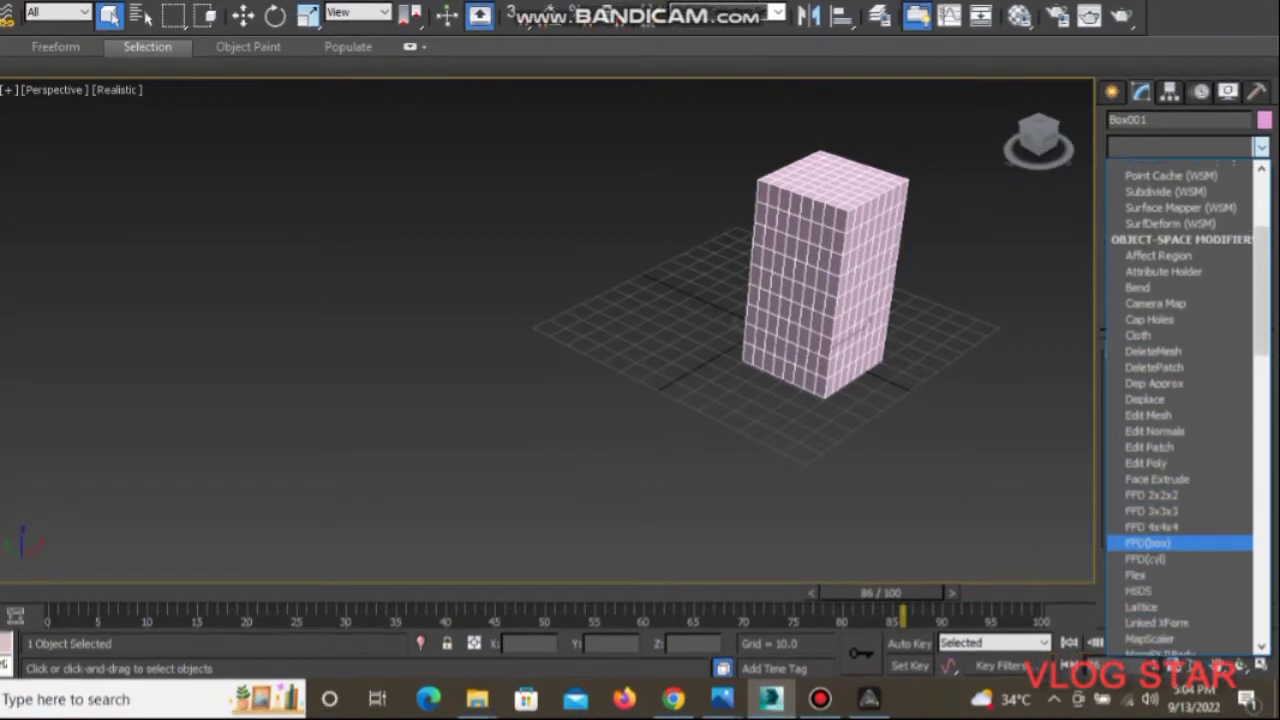
pyautogui.scroll(-1, 1180, 504)
pyautogui.click(1146, 503)
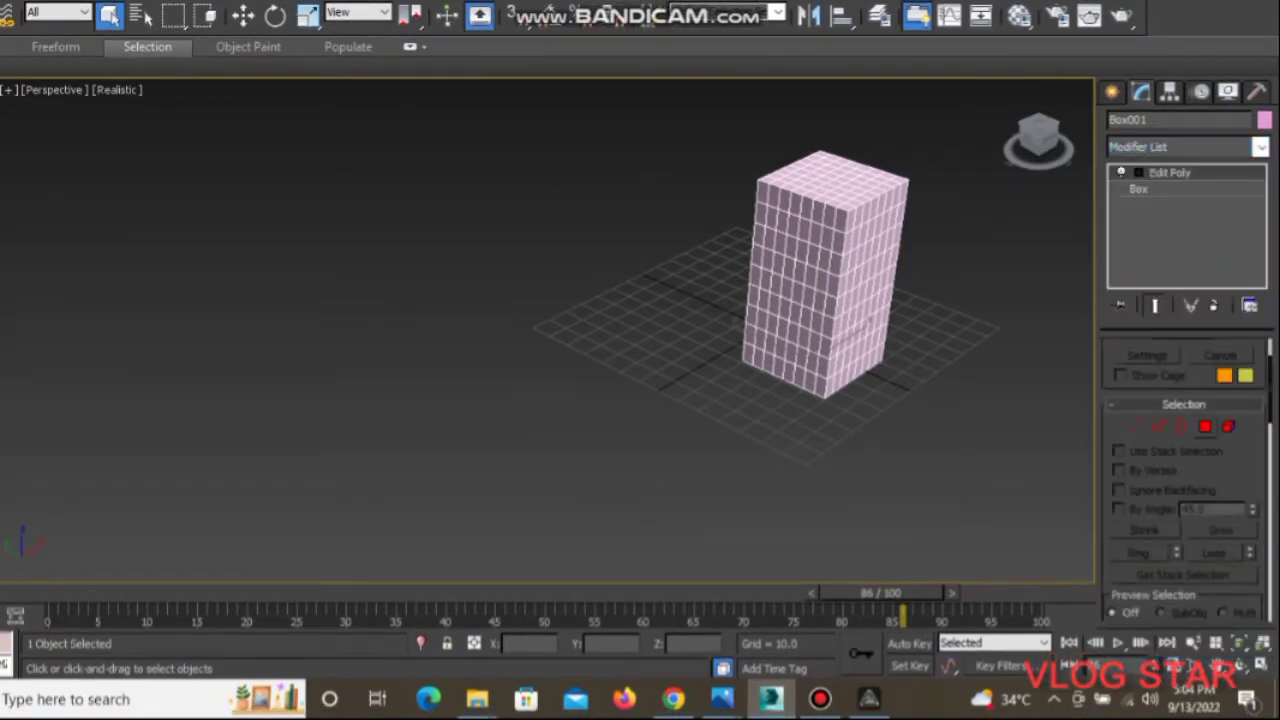
pyautogui.hotkey('ctrl', 'a')
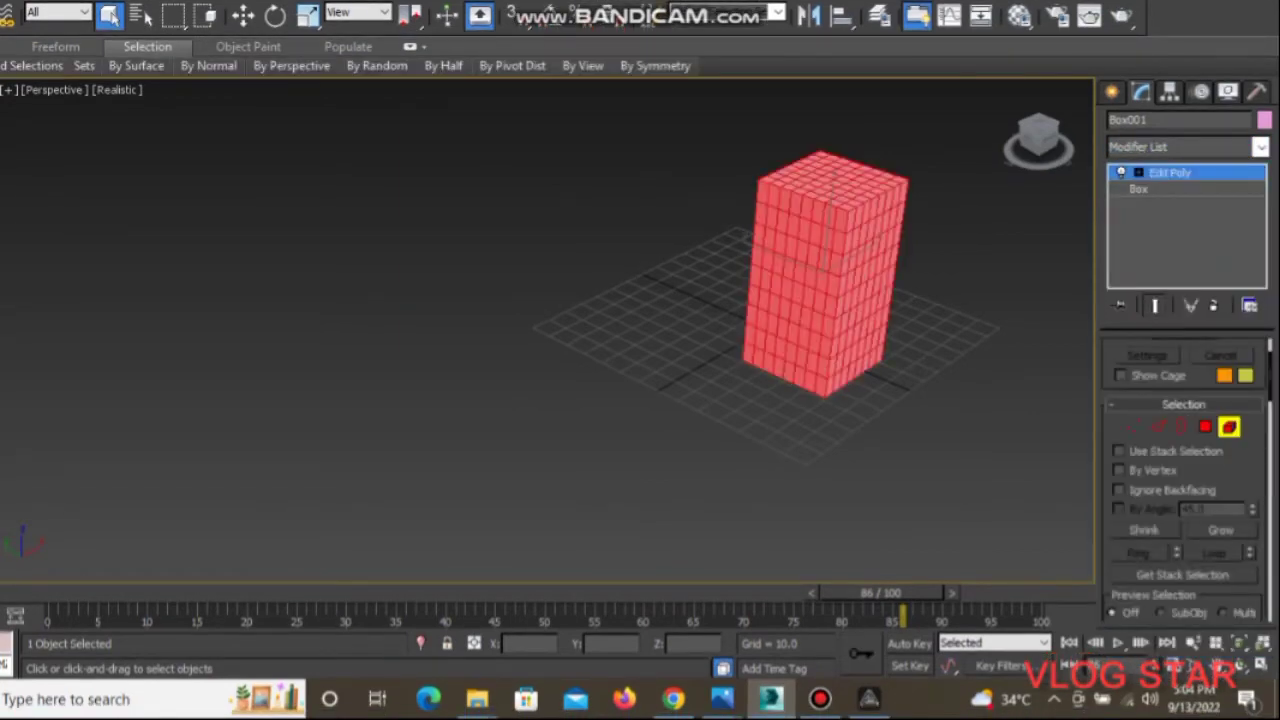
pyautogui.press('z')
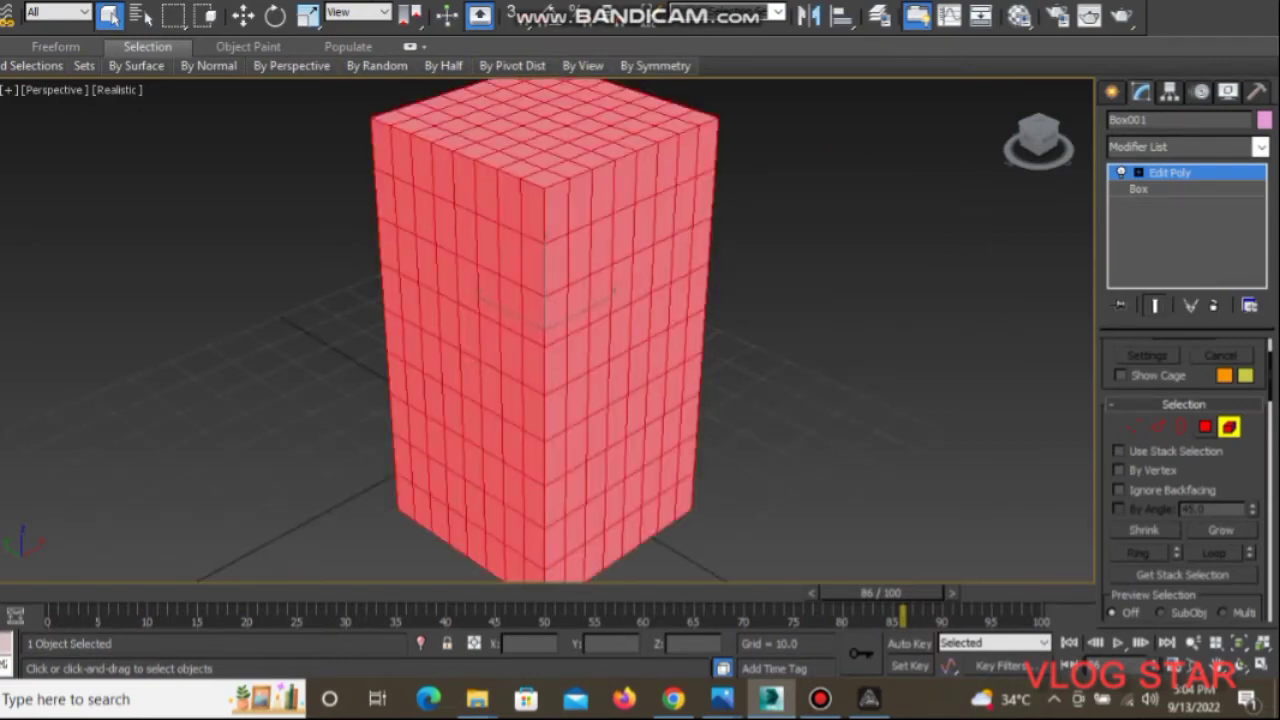
pyautogui.click(1205, 427)
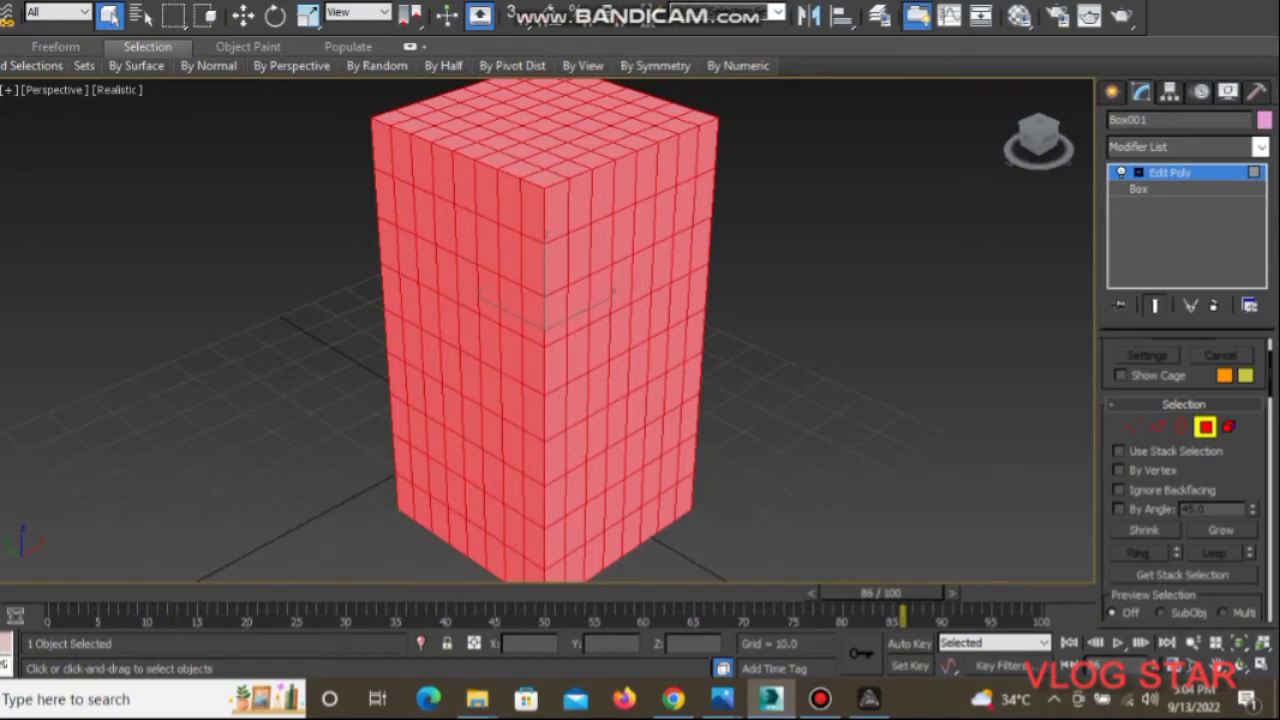
pyautogui.scroll(-5, 570, 310)
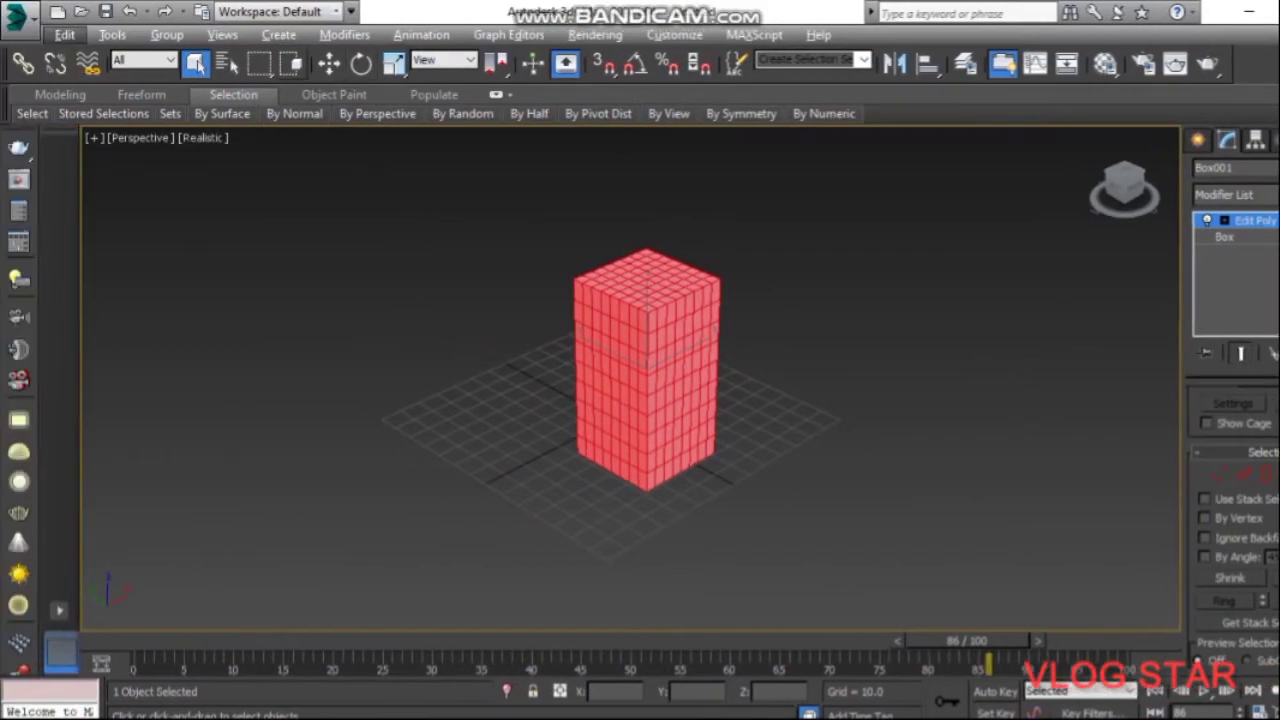
# Deselect the roof and top-row faces with a crossing region and individual clicks
pyautogui.click(292, 64)
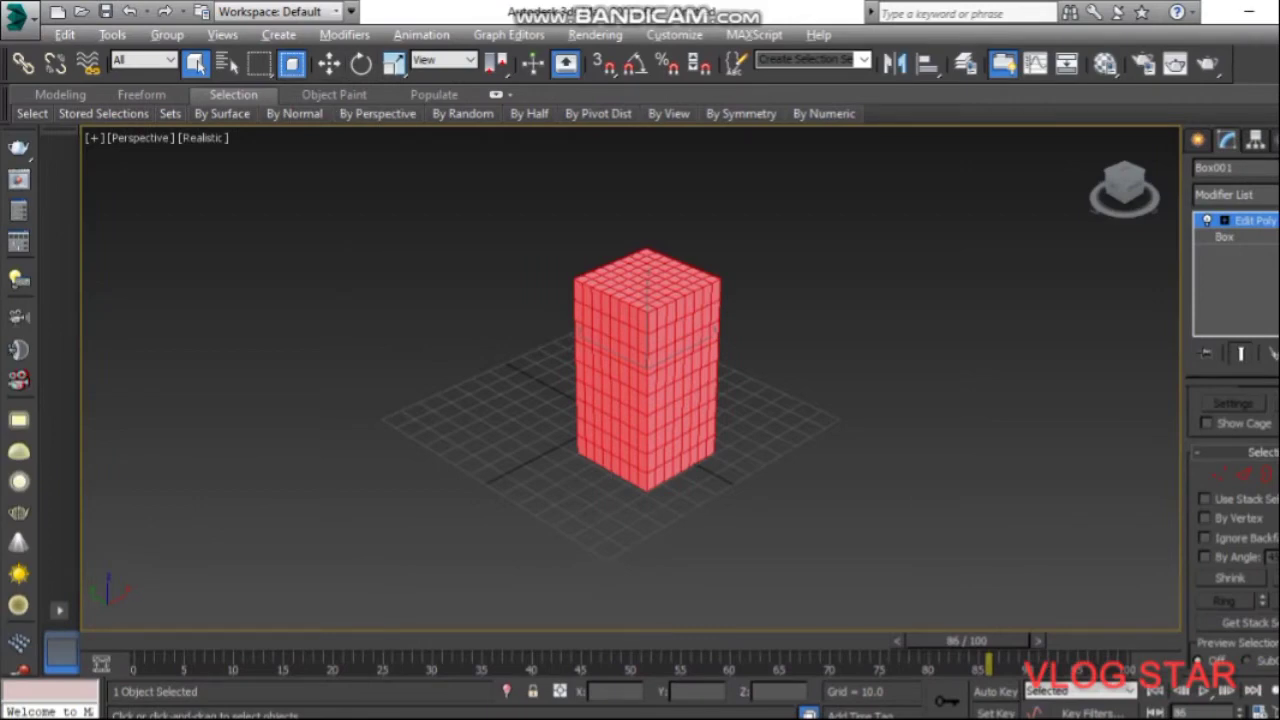
pyautogui.moveTo(549, 198); pyautogui.dragTo(735, 297)
pyautogui.moveTo(735, 297); pyautogui.dragTo(727, 317)
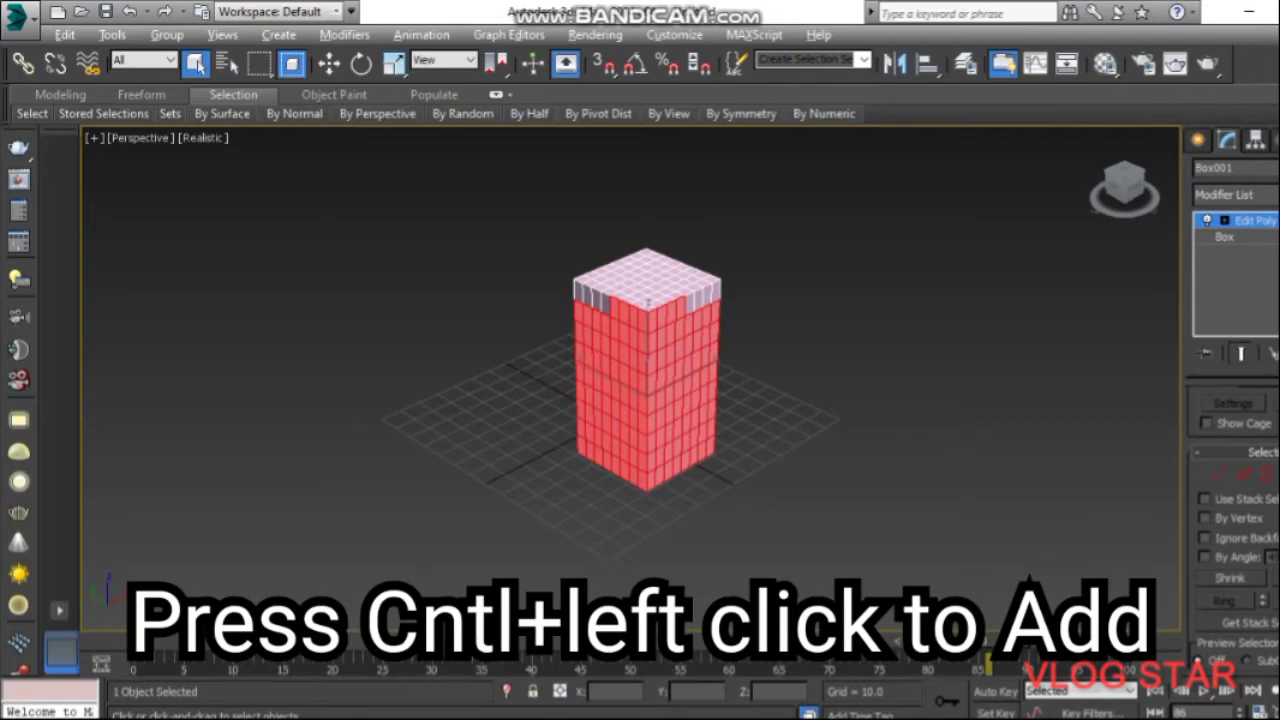
pyautogui.keyDown('ctrl'); pyautogui.click(622, 310); pyautogui.keyUp('ctrl')
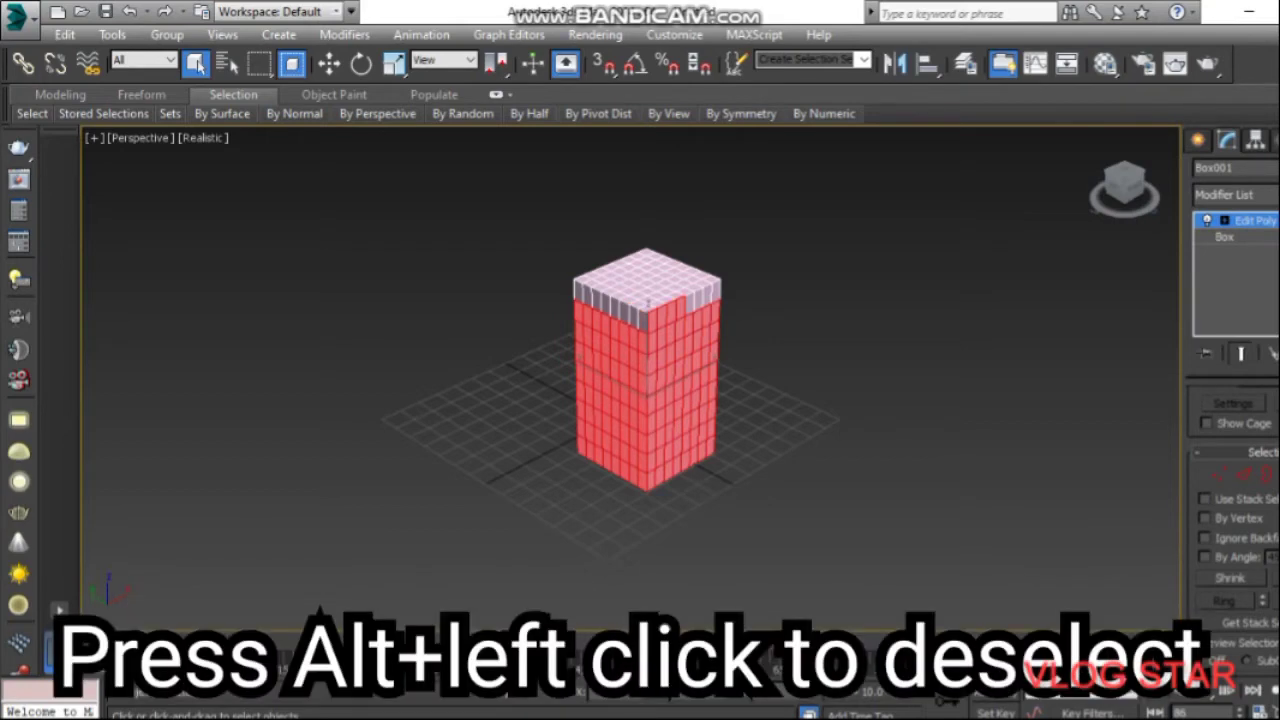
pyautogui.keyDown('alt'); pyautogui.click(653, 318); pyautogui.keyUp('alt')
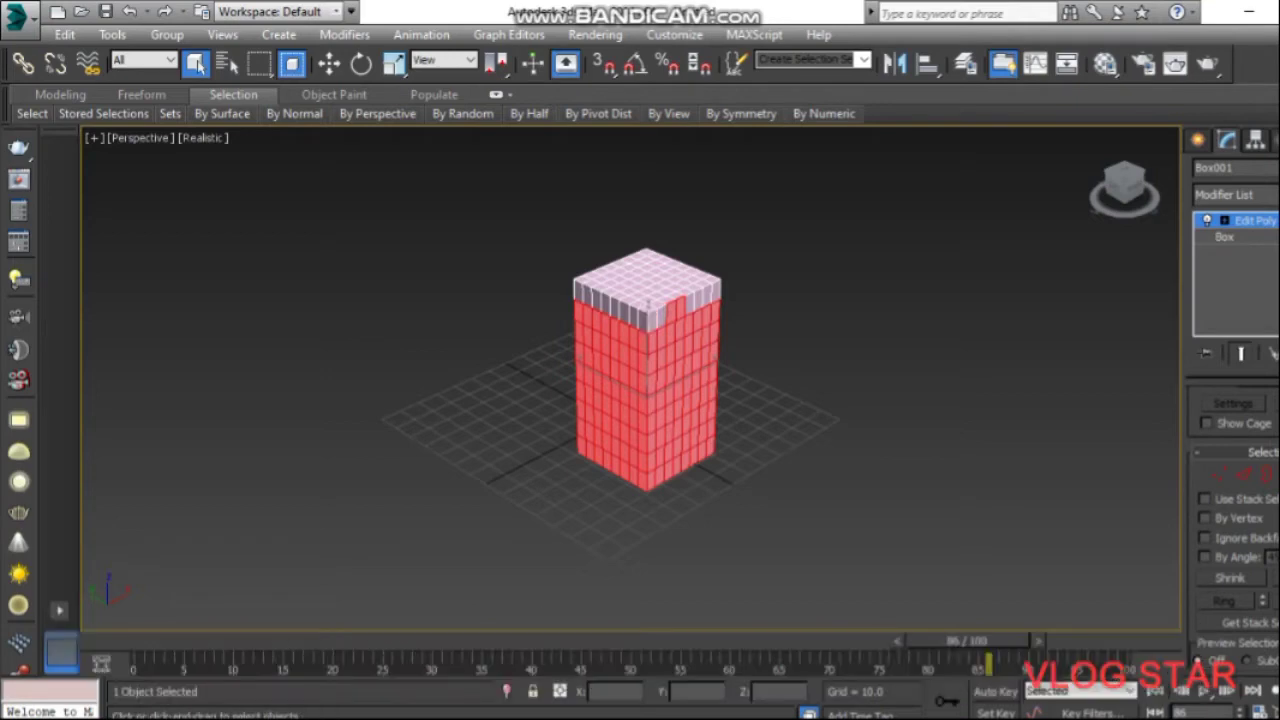
pyautogui.keyDown('alt'); pyautogui.click(670, 312); pyautogui.keyUp('alt')
pyautogui.keyDown('alt'); pyautogui.click(681, 308); pyautogui.keyUp('alt')
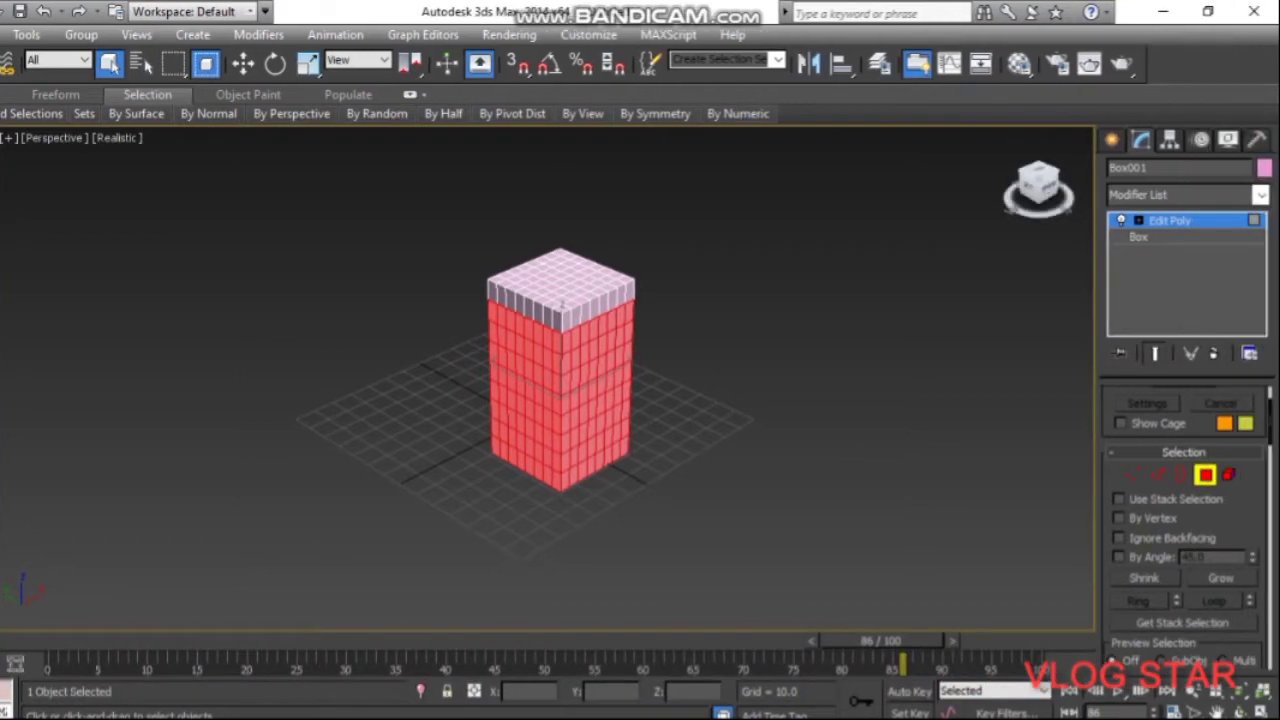
pyautogui.moveTo(1045, 187); pyautogui.dragTo(1030, 200)
pyautogui.moveTo(1038, 133); pyautogui.dragTo(1040, 140)
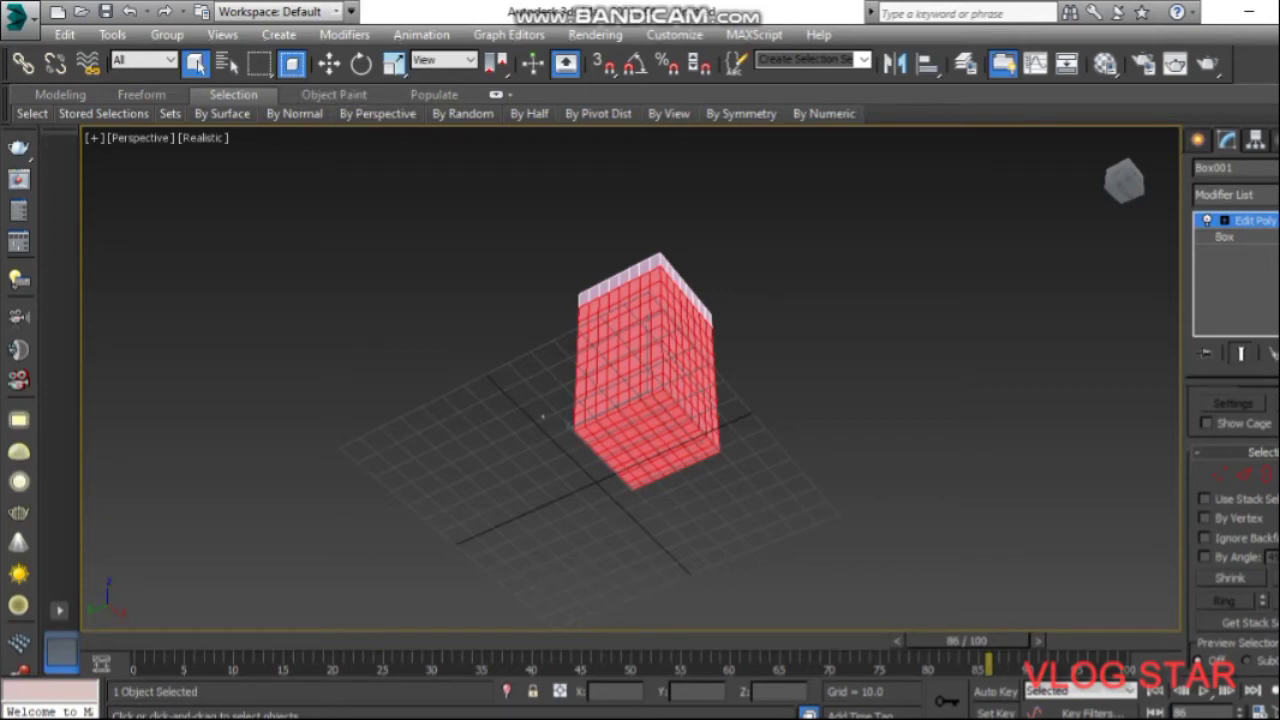
# Deselect the base faces and several lower faces on the front wall
pyautogui.moveTo(541, 415); pyautogui.dragTo(711, 494)
pyautogui.moveTo(711, 494); pyautogui.dragTo(736, 494)
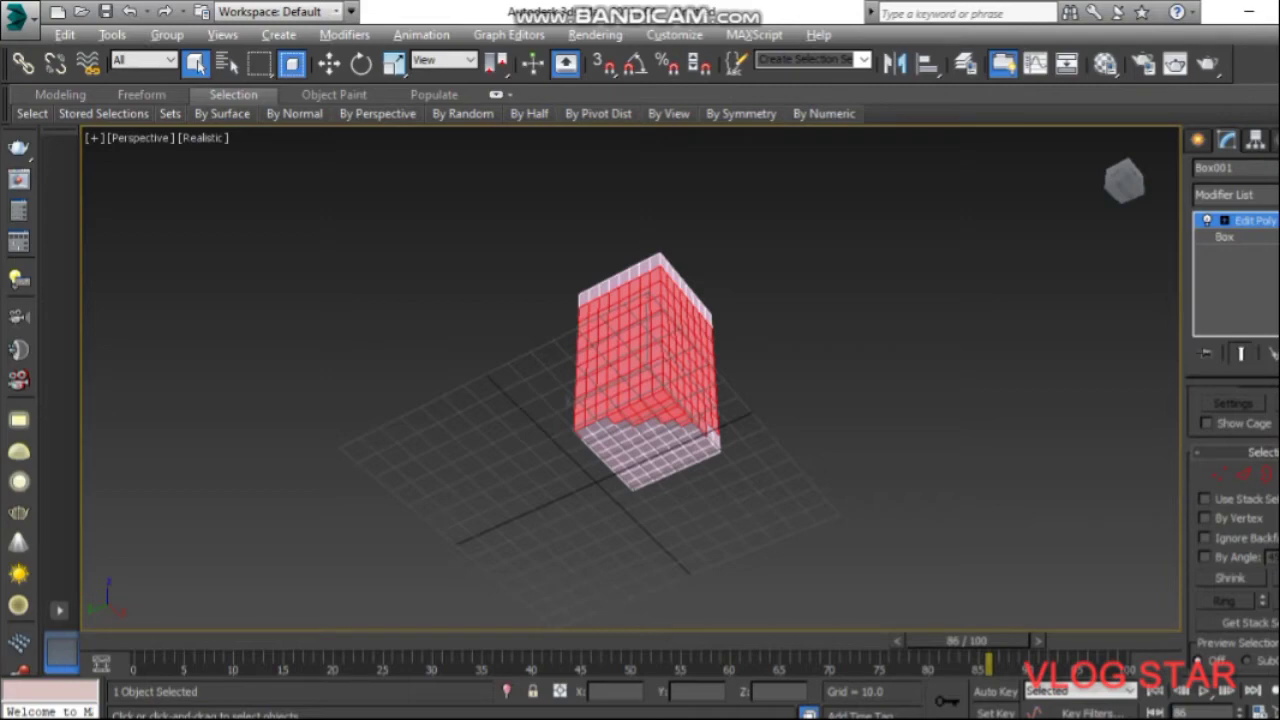
pyautogui.keyDown('alt'); pyautogui.click(616, 421); pyautogui.keyUp('alt')
pyautogui.keyDown('alt'); pyautogui.click(634, 420); pyautogui.keyUp('alt')
pyautogui.keyDown('alt'); pyautogui.click(646, 416); pyautogui.keyUp('alt')
pyautogui.keyDown('alt'); pyautogui.click(652, 409); pyautogui.keyUp('alt')
pyautogui.keyDown('alt'); pyautogui.click(665, 402); pyautogui.keyUp('alt')
pyautogui.keyDown('alt'); pyautogui.click(664, 417); pyautogui.keyUp('alt')
pyautogui.keyDown('alt'); pyautogui.click(672, 412); pyautogui.keyUp('alt')
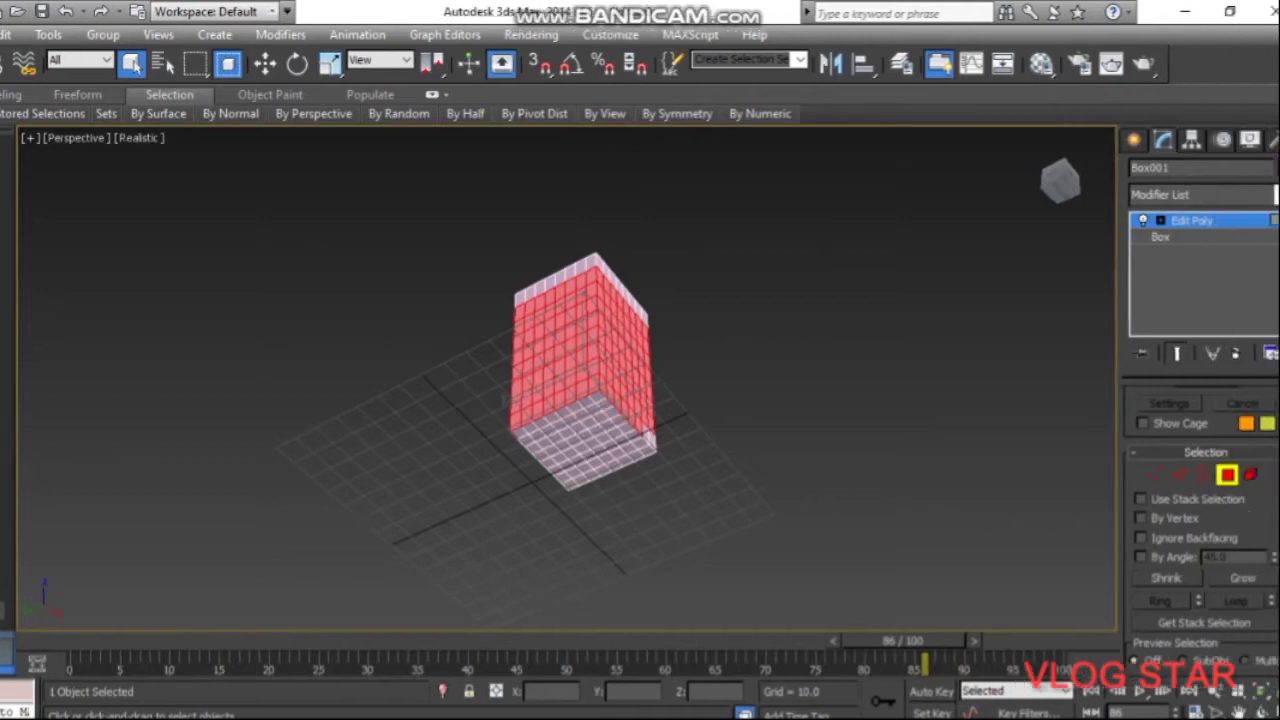
pyautogui.moveTo(1038, 180)
pyautogui.mouseDown()
pyautogui.moveTo(1040, 165)
pyautogui.moveTo(1040, 185)
pyautogui.mouseUp()
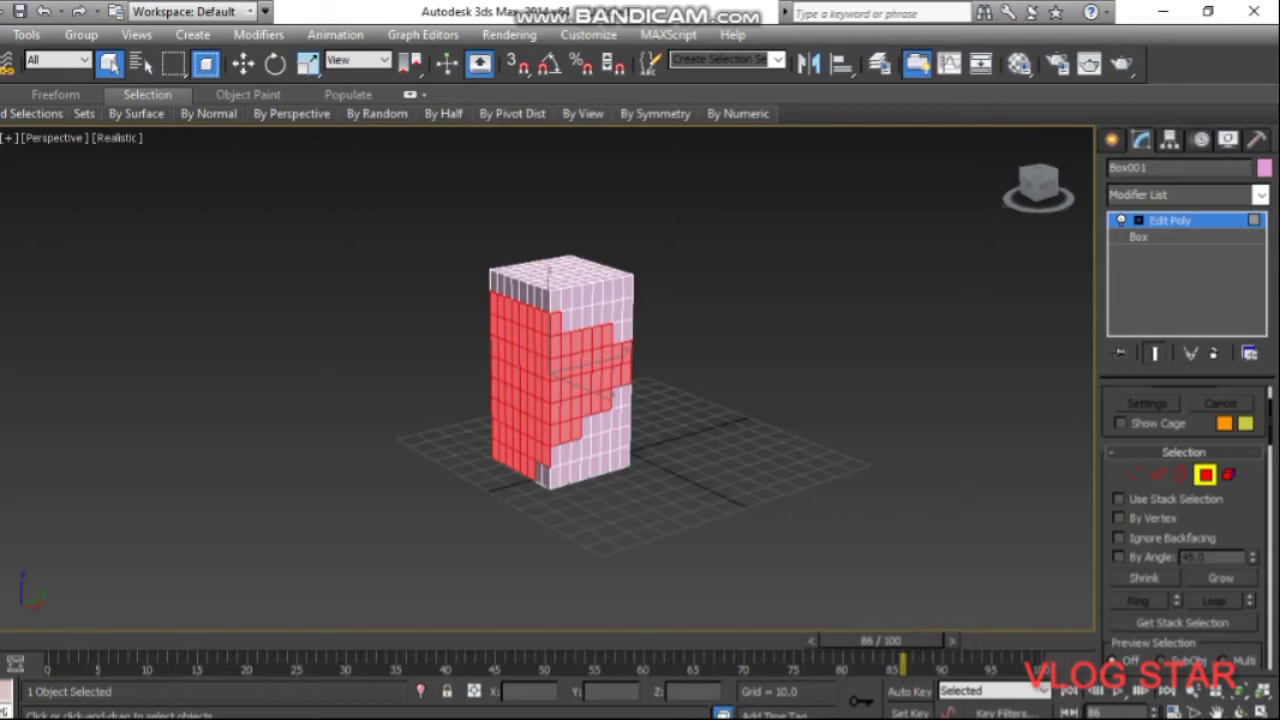
# Add two lower front faces and the right-column faces up to the top
pyautogui.click(1045, 190)
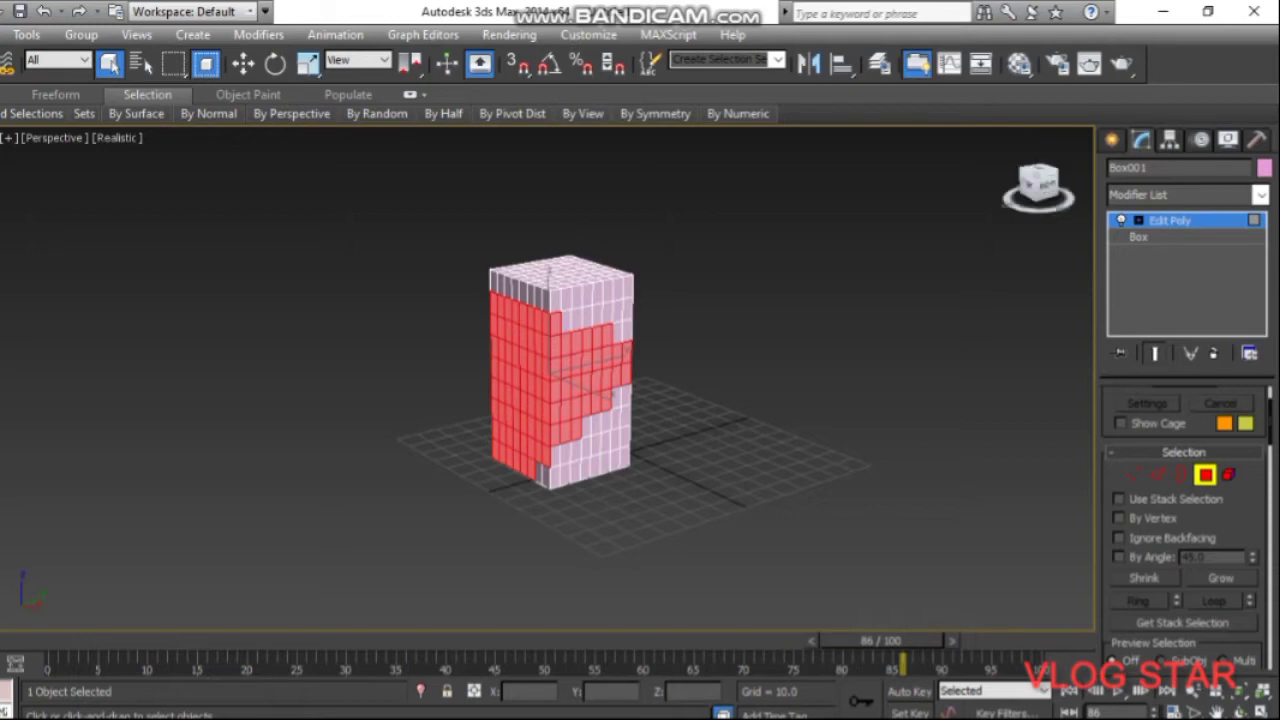
pyautogui.moveTo(1040, 185)
pyautogui.mouseDown()
pyautogui.moveTo(1010, 180)
pyautogui.moveTo(1040, 185)
pyautogui.mouseUp()
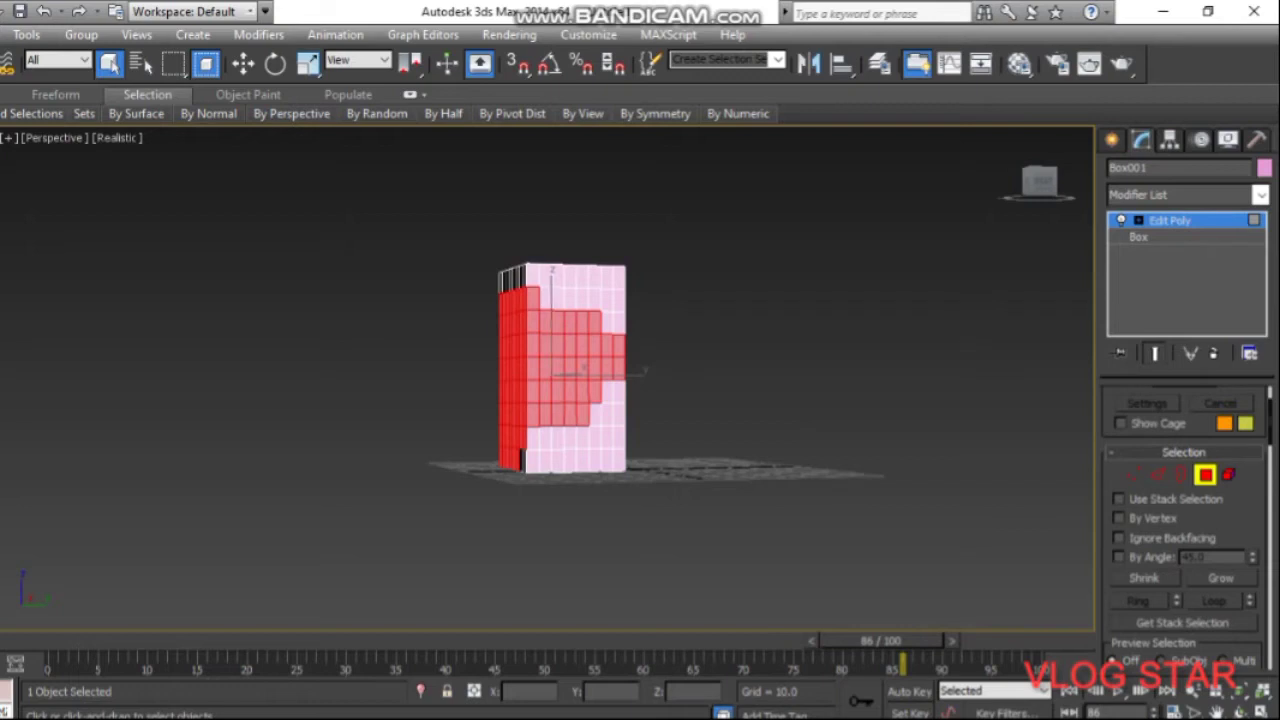
pyautogui.keyDown('ctrl'); pyautogui.click(608, 414); pyautogui.keyUp('ctrl')
pyautogui.keyDown('ctrl'); pyautogui.click(620, 414); pyautogui.keyUp('ctrl')
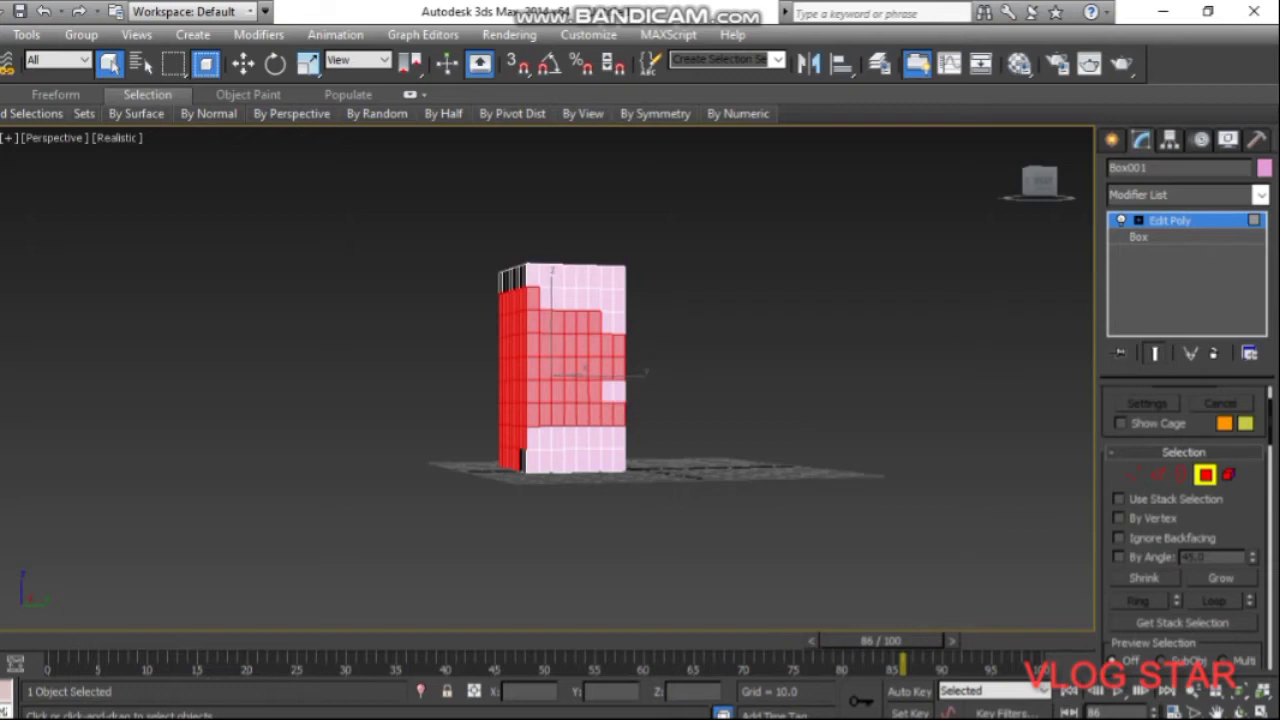
pyautogui.keyDown('ctrl'); pyautogui.click(617, 391); pyautogui.keyUp('ctrl')
pyautogui.keyDown('ctrl'); pyautogui.click(619, 323); pyautogui.keyUp('ctrl')
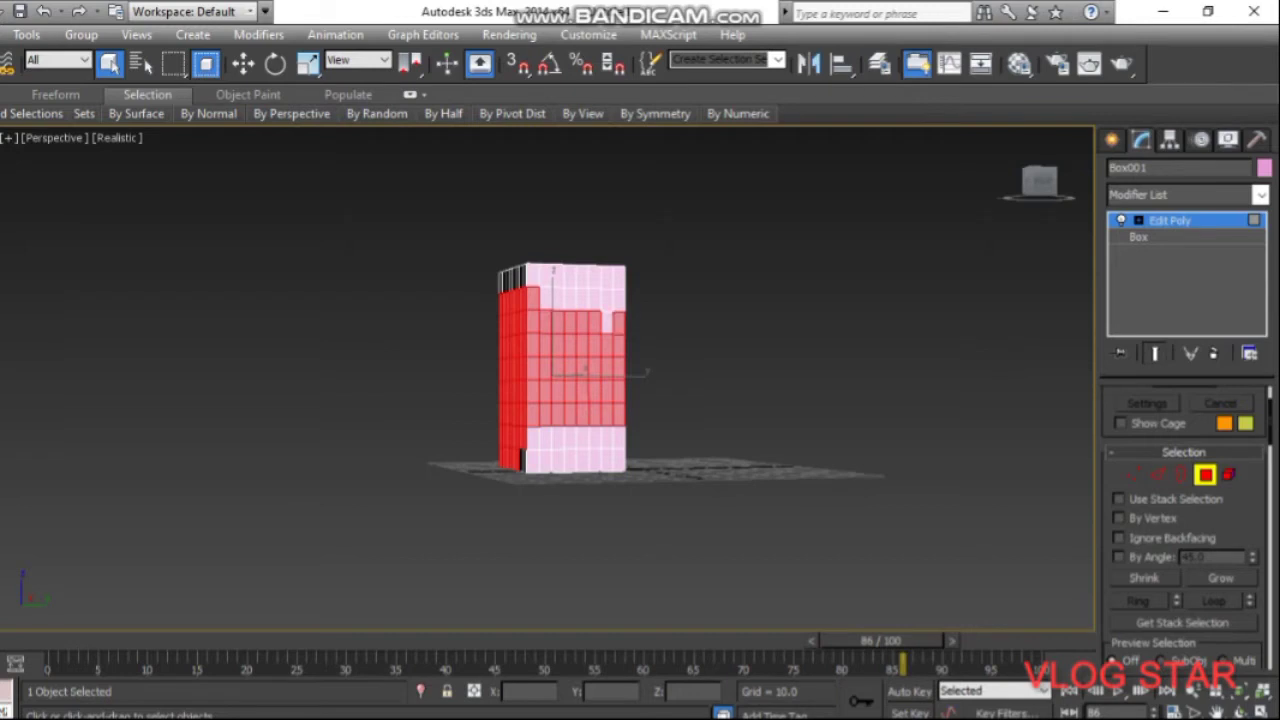
pyautogui.keyDown('ctrl'); pyautogui.click(607, 322); pyautogui.keyUp('ctrl')
pyautogui.keyDown('ctrl'); pyautogui.click(607, 304); pyautogui.keyUp('ctrl')
pyautogui.keyDown('ctrl'); pyautogui.click(620, 300); pyautogui.keyUp('ctrl')
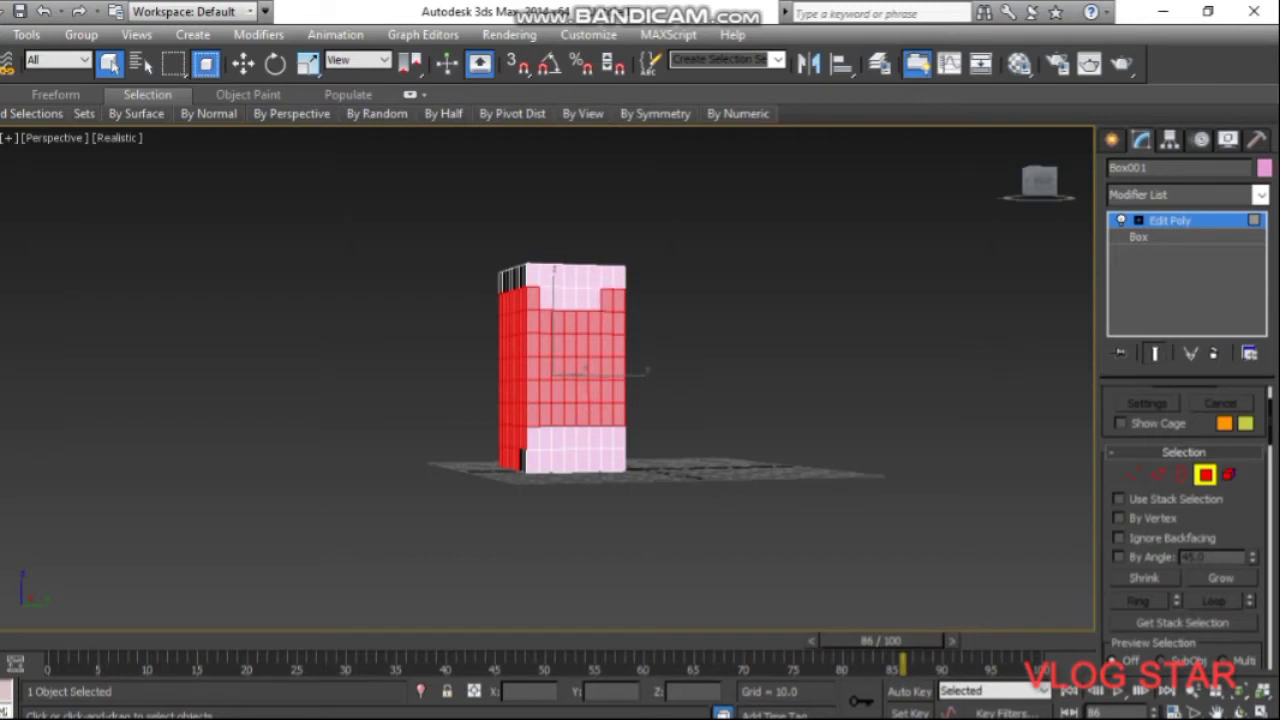
pyautogui.keyDown('ctrl'); pyautogui.click(619, 277); pyautogui.keyUp('ctrl')
pyautogui.keyDown('ctrl'); pyautogui.click(606, 277); pyautogui.keyUp('ctrl')
# Add the top-row and second-row faces across the front wall
pyautogui.keyDown('ctrl'); pyautogui.click(594, 277); pyautogui.keyUp('ctrl')
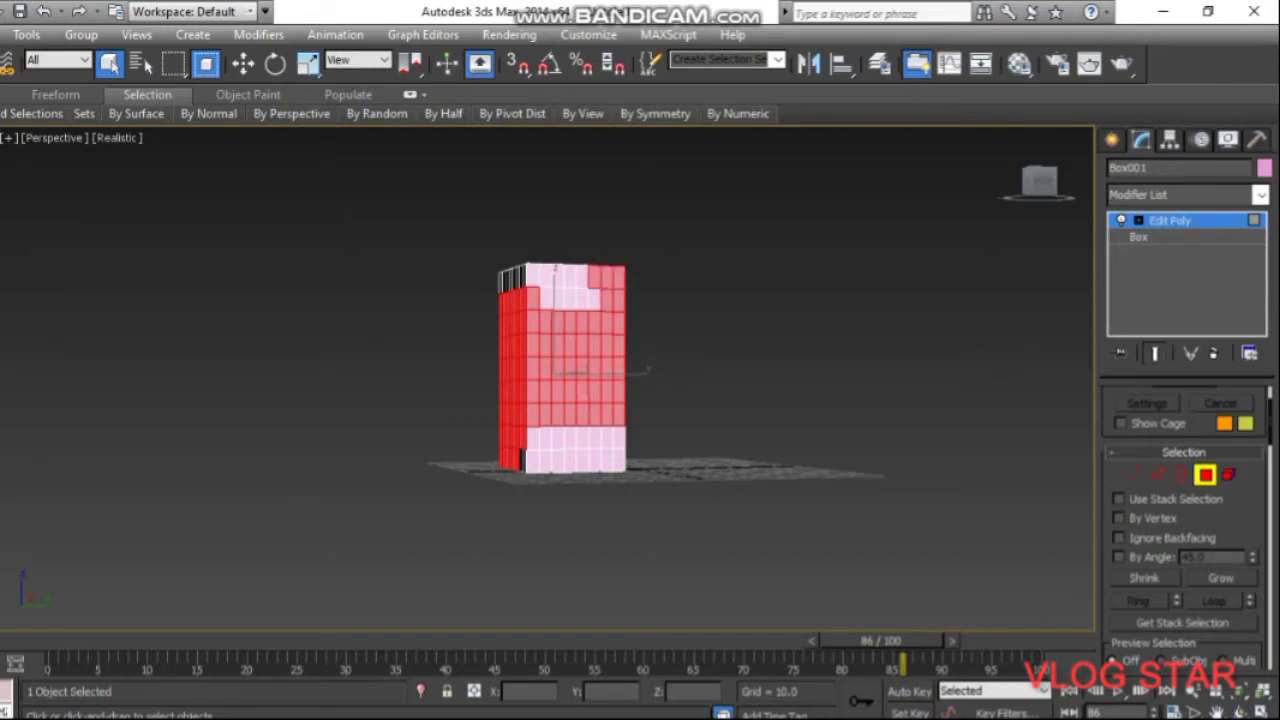
pyautogui.keyDown('ctrl'); pyautogui.click(582, 277); pyautogui.keyUp('ctrl')
pyautogui.keyDown('ctrl'); pyautogui.click(570, 277); pyautogui.keyUp('ctrl')
pyautogui.keyDown('ctrl'); pyautogui.click(558, 277); pyautogui.keyUp('ctrl')
pyautogui.keyDown('ctrl'); pyautogui.click(546, 276); pyautogui.keyUp('ctrl')
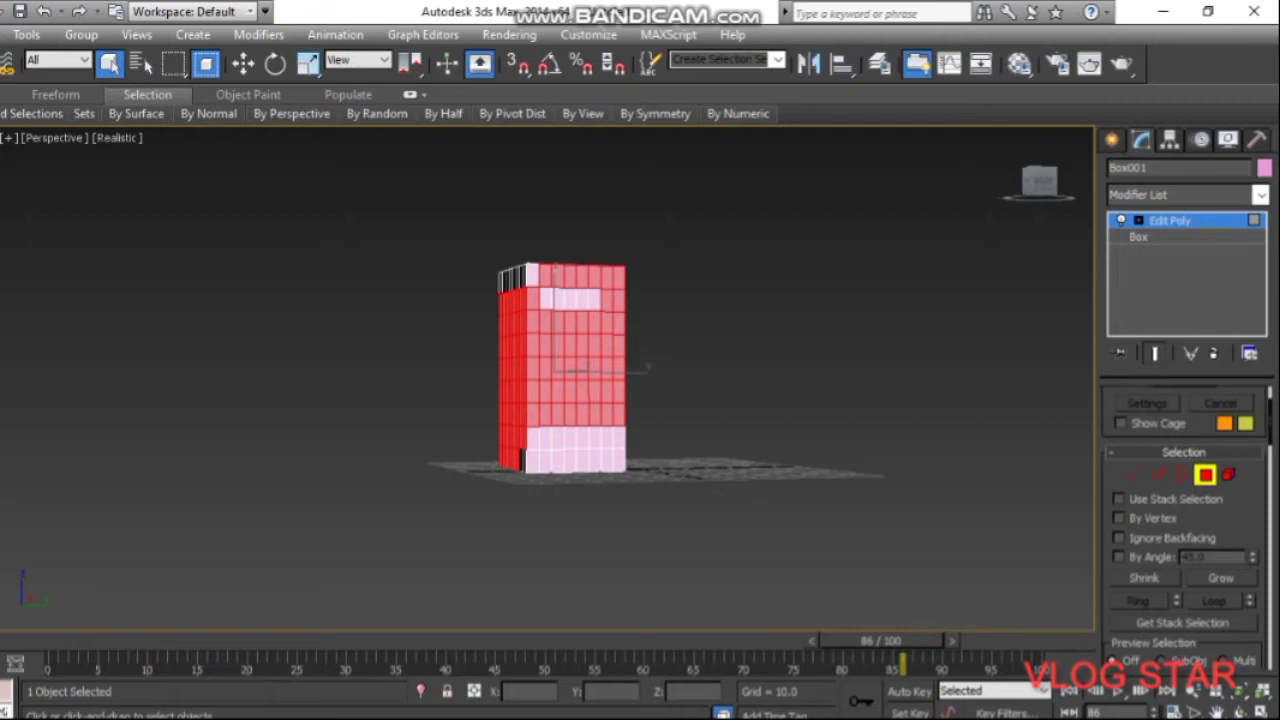
pyautogui.keyDown('ctrl'); pyautogui.click(546, 298); pyautogui.keyUp('ctrl')
pyautogui.keyDown('ctrl'); pyautogui.click(558, 298); pyautogui.keyUp('ctrl')
pyautogui.keyDown('ctrl'); pyautogui.click(572, 299); pyautogui.keyUp('ctrl')
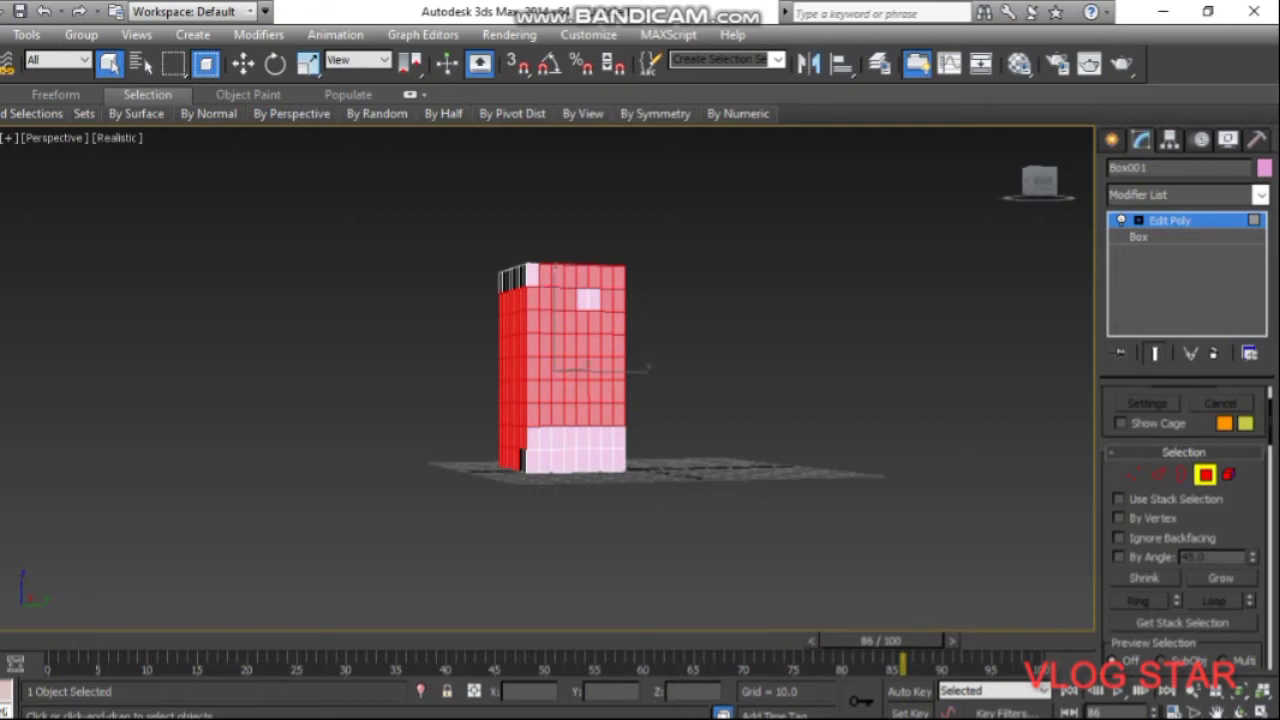
pyautogui.keyDown('ctrl'); pyautogui.click(584, 299); pyautogui.keyUp('ctrl')
pyautogui.keyDown('ctrl'); pyautogui.click(596, 299); pyautogui.keyUp('ctrl')
# Remove the top-row front faces again, keeping the second row selected
pyautogui.keyDown('alt'); pyautogui.click(544, 275); pyautogui.keyUp('alt')
pyautogui.keyDown('alt'); pyautogui.click(557, 275); pyautogui.keyUp('alt')
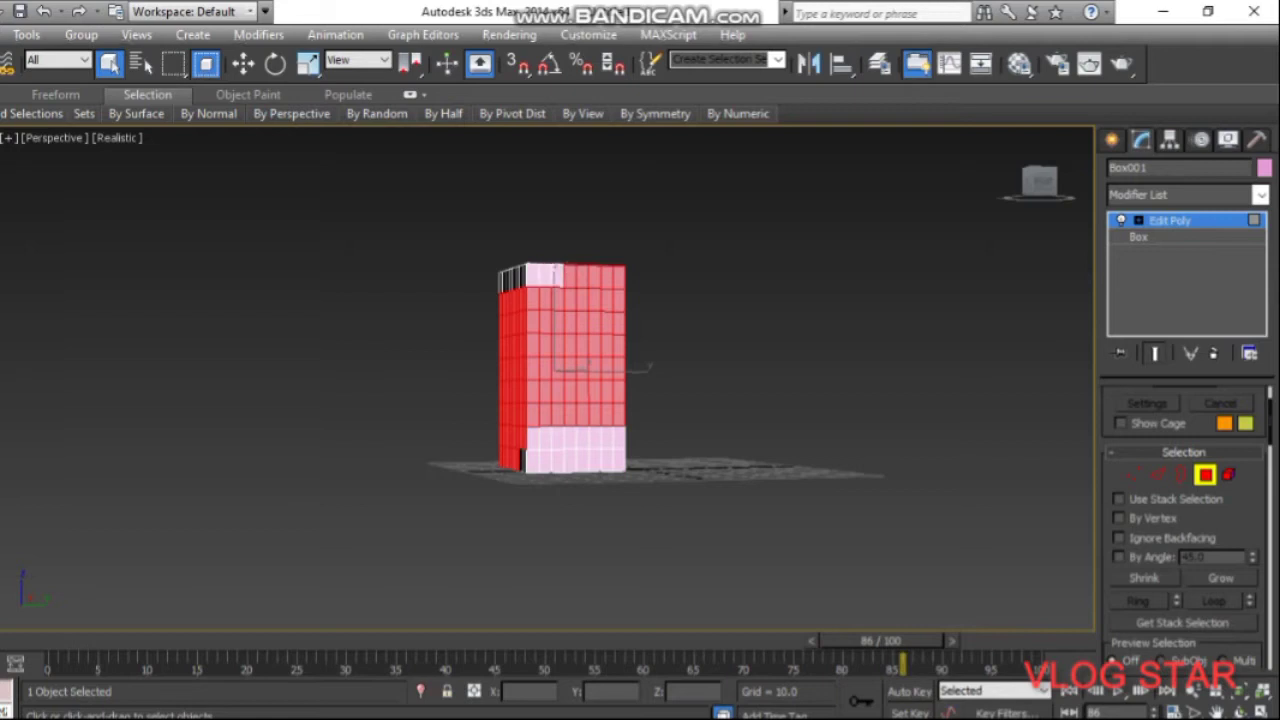
pyautogui.keyDown('alt'); pyautogui.click(569, 275); pyautogui.keyUp('alt')
pyautogui.keyDown('alt'); pyautogui.click(582, 275); pyautogui.keyUp('alt')
pyautogui.keyDown('alt'); pyautogui.click(593, 275); pyautogui.keyUp('alt')
pyautogui.keyDown('alt'); pyautogui.click(606, 275); pyautogui.keyUp('alt')
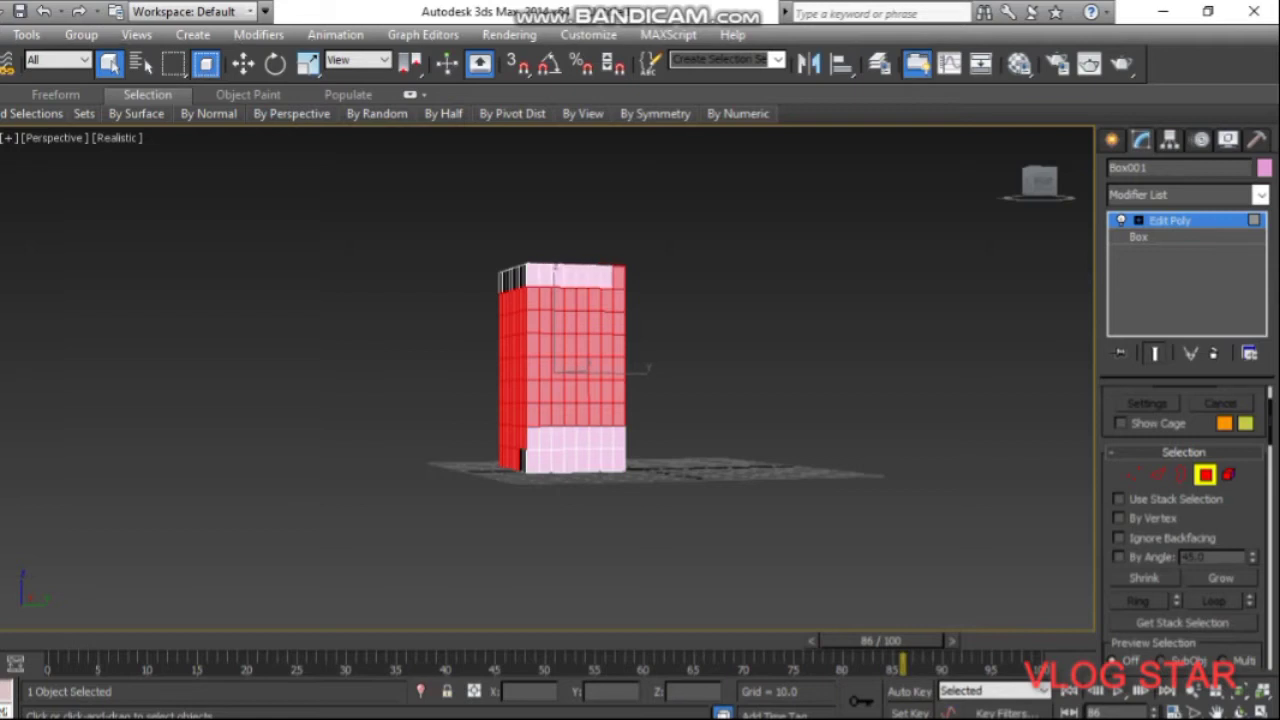
pyautogui.keyDown('alt'); pyautogui.click(618, 276); pyautogui.keyUp('alt')
pyautogui.click(1040, 180)
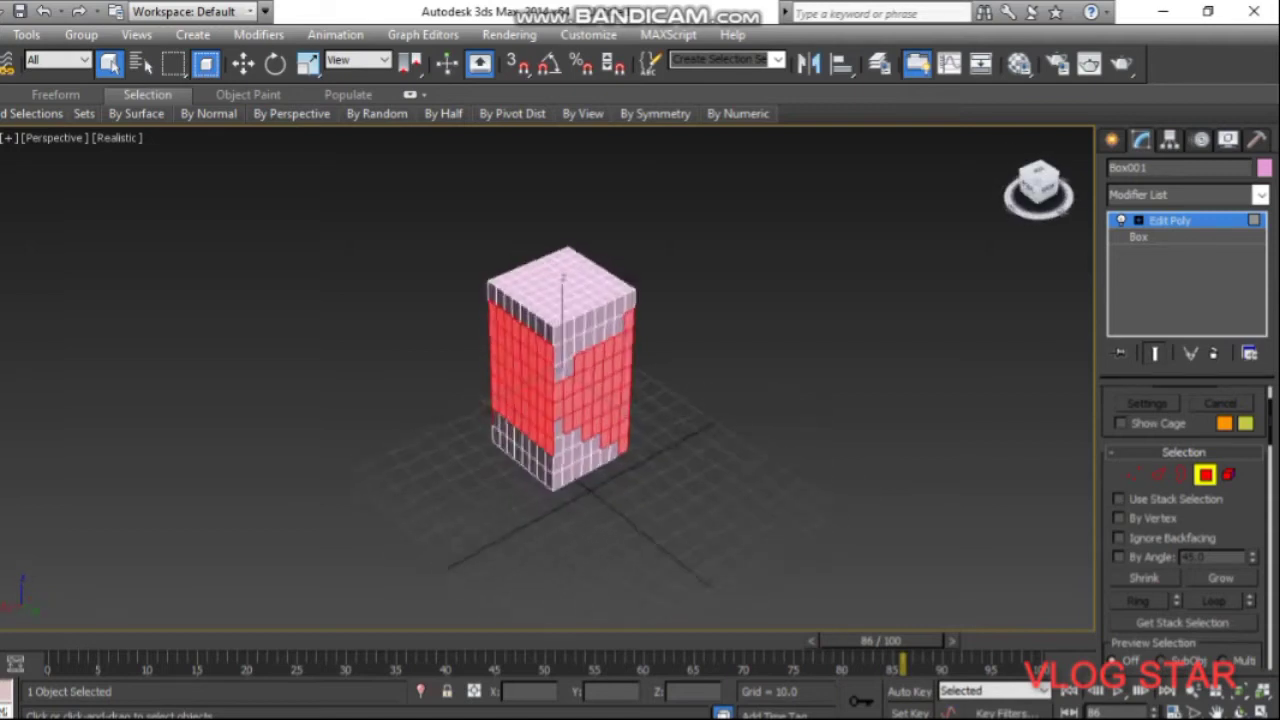
# Add the remaining second-row and third-row faces on the front wall
pyautogui.moveTo(1040, 185); pyautogui.dragTo(1040, 165)
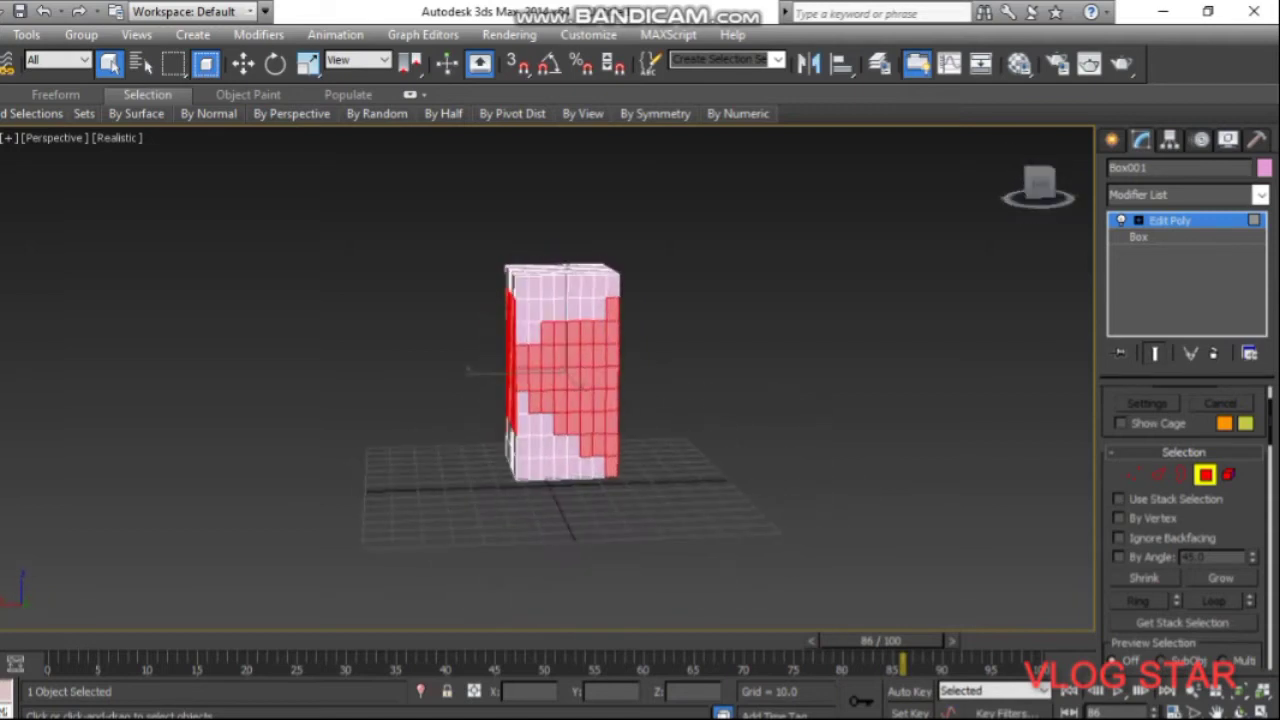
pyautogui.keyDown('ctrl'); pyautogui.click(522, 310); pyautogui.keyUp('ctrl')
pyautogui.keyDown('ctrl'); pyautogui.click(547, 310); pyautogui.keyUp('ctrl')
pyautogui.keyDown('ctrl'); pyautogui.click(558, 310); pyautogui.keyUp('ctrl')
pyautogui.keyDown('ctrl'); pyautogui.click(587, 309); pyautogui.keyUp('ctrl')
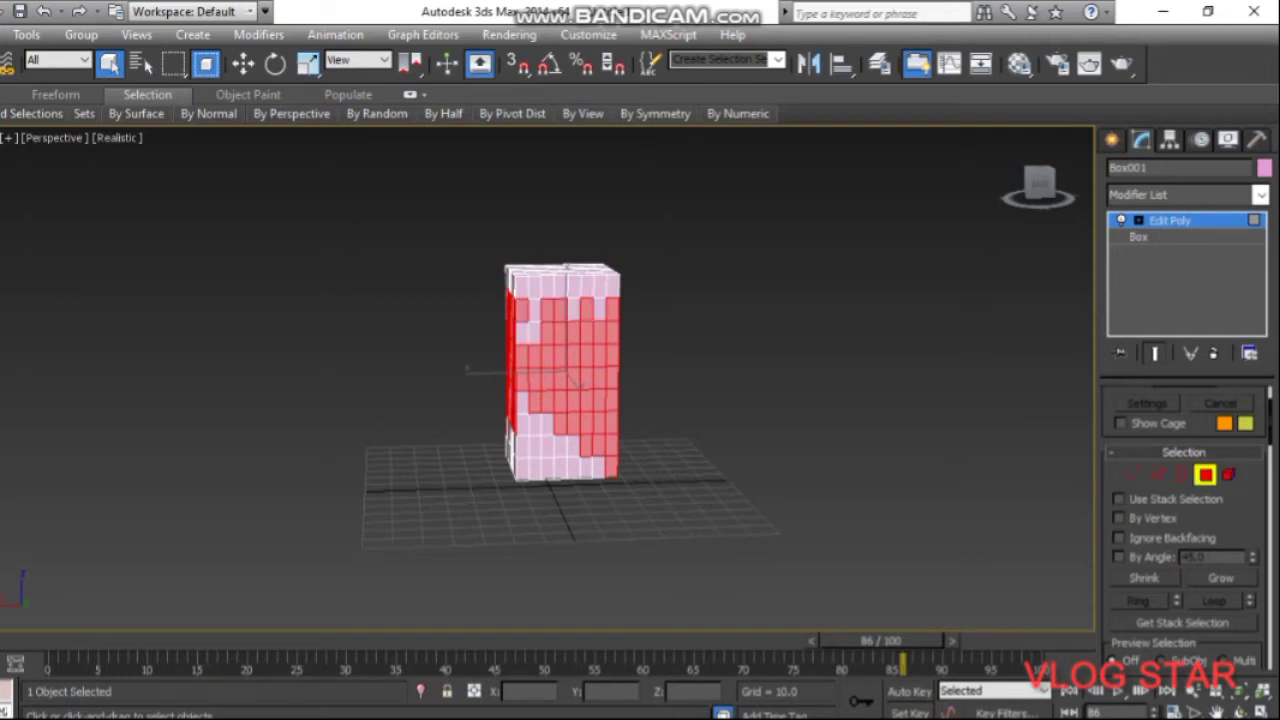
pyautogui.keyDown('ctrl'); pyautogui.click(574, 309); pyautogui.keyUp('ctrl')
pyautogui.keyDown('ctrl'); pyautogui.click(600, 308); pyautogui.keyUp('ctrl')
pyautogui.keyDown('ctrl'); pyautogui.click(535, 310); pyautogui.keyUp('ctrl')
pyautogui.keyDown('ctrl'); pyautogui.click(534, 333); pyautogui.keyUp('ctrl')
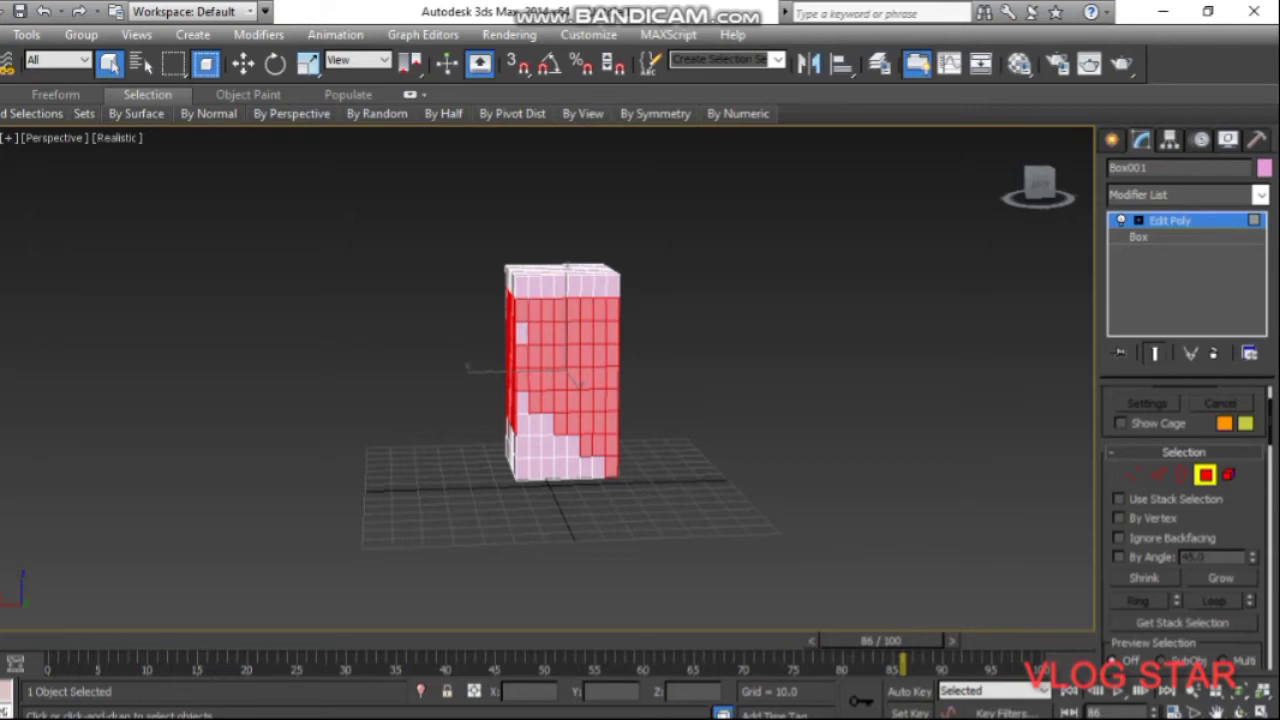
pyautogui.keyDown('ctrl'); pyautogui.click(521, 333); pyautogui.keyUp('ctrl')
# Add the lower-left faces and the two bottom rows on the front wall
pyautogui.keyDown('ctrl'); pyautogui.click(522, 403); pyautogui.keyUp('ctrl')
pyautogui.keyDown('ctrl'); pyautogui.click(524, 425); pyautogui.keyUp('ctrl')
pyautogui.keyDown('ctrl'); pyautogui.click(536, 425); pyautogui.keyUp('ctrl')
pyautogui.keyDown('ctrl'); pyautogui.click(548, 425); pyautogui.keyUp('ctrl')
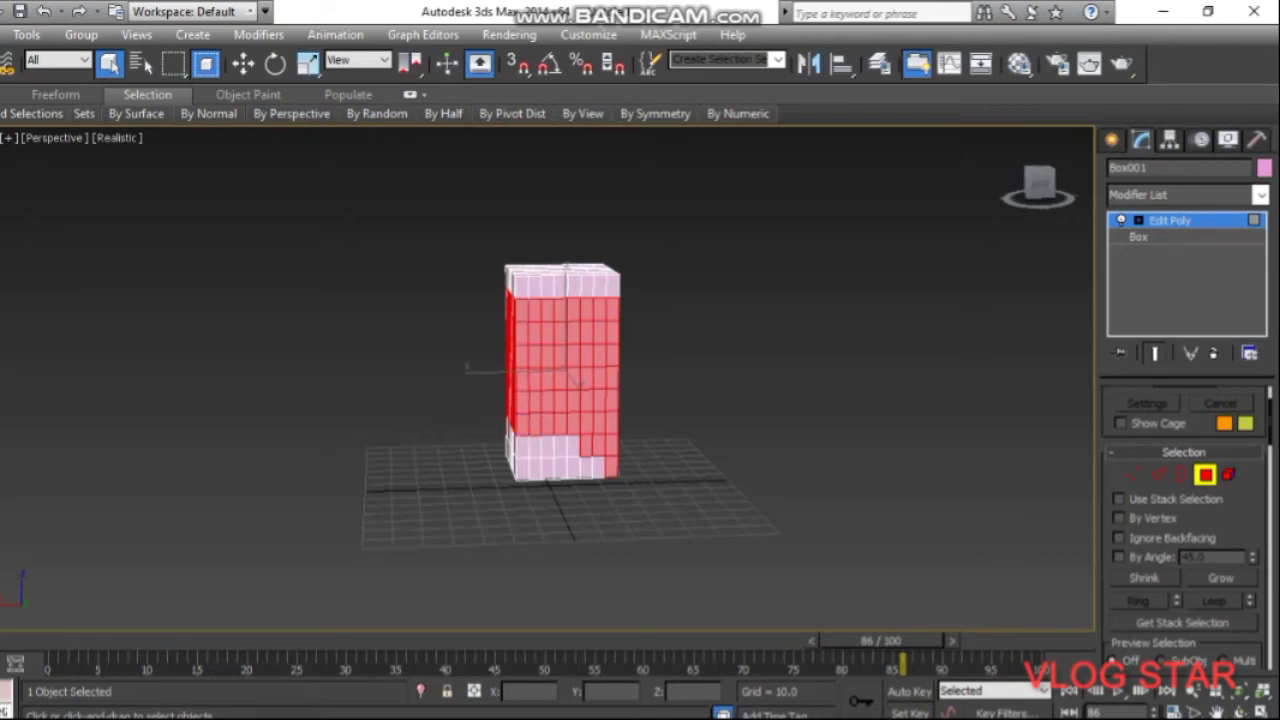
pyautogui.keyDown('ctrl'); pyautogui.click(523, 447); pyautogui.keyUp('ctrl')
pyautogui.keyDown('ctrl'); pyautogui.click(536, 447); pyautogui.keyUp('ctrl')
pyautogui.keyDown('ctrl'); pyautogui.click(548, 447); pyautogui.keyUp('ctrl')
pyautogui.keyDown('ctrl'); pyautogui.click(560, 447); pyautogui.keyUp('ctrl')
pyautogui.keyDown('ctrl'); pyautogui.click(573, 447); pyautogui.keyUp('ctrl')
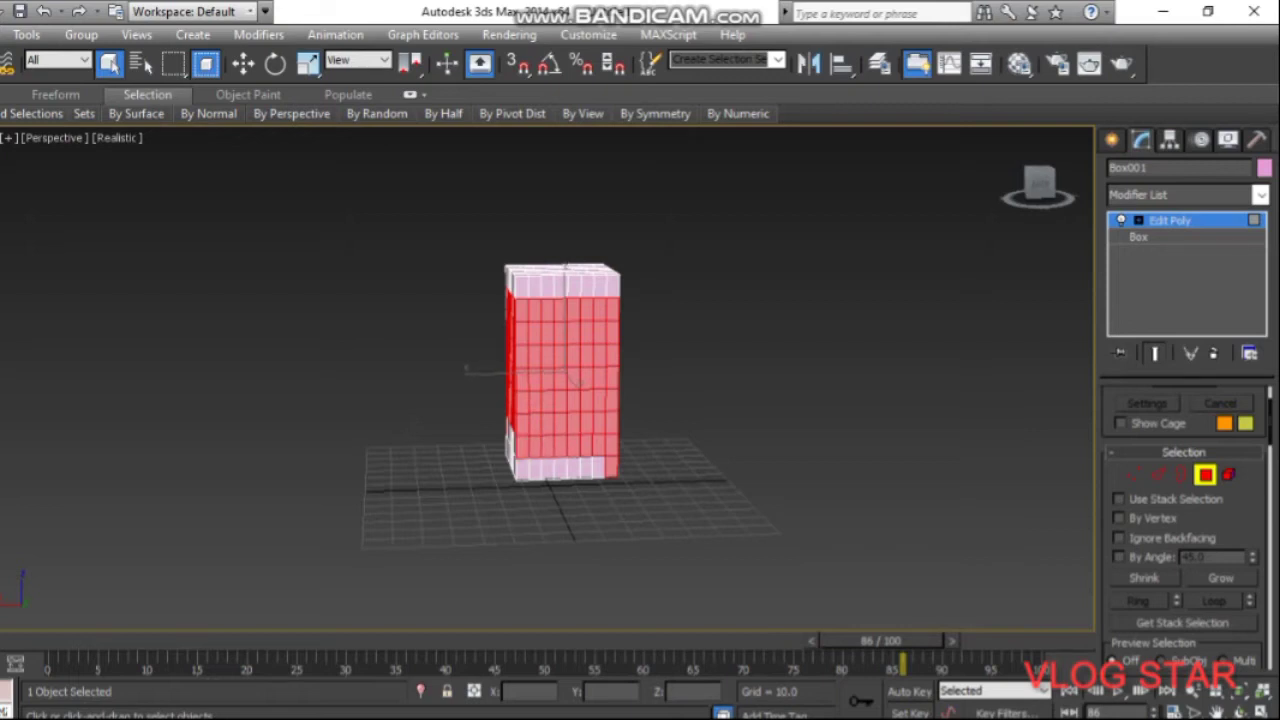
pyautogui.keyDown('ctrl'); pyautogui.click(523, 469); pyautogui.keyUp('ctrl')
pyautogui.keyDown('ctrl'); pyautogui.click(536, 469); pyautogui.keyUp('ctrl')
pyautogui.keyDown('ctrl'); pyautogui.click(548, 469); pyautogui.keyUp('ctrl')
pyautogui.keyDown('ctrl'); pyautogui.click(561, 469); pyautogui.keyUp('ctrl')
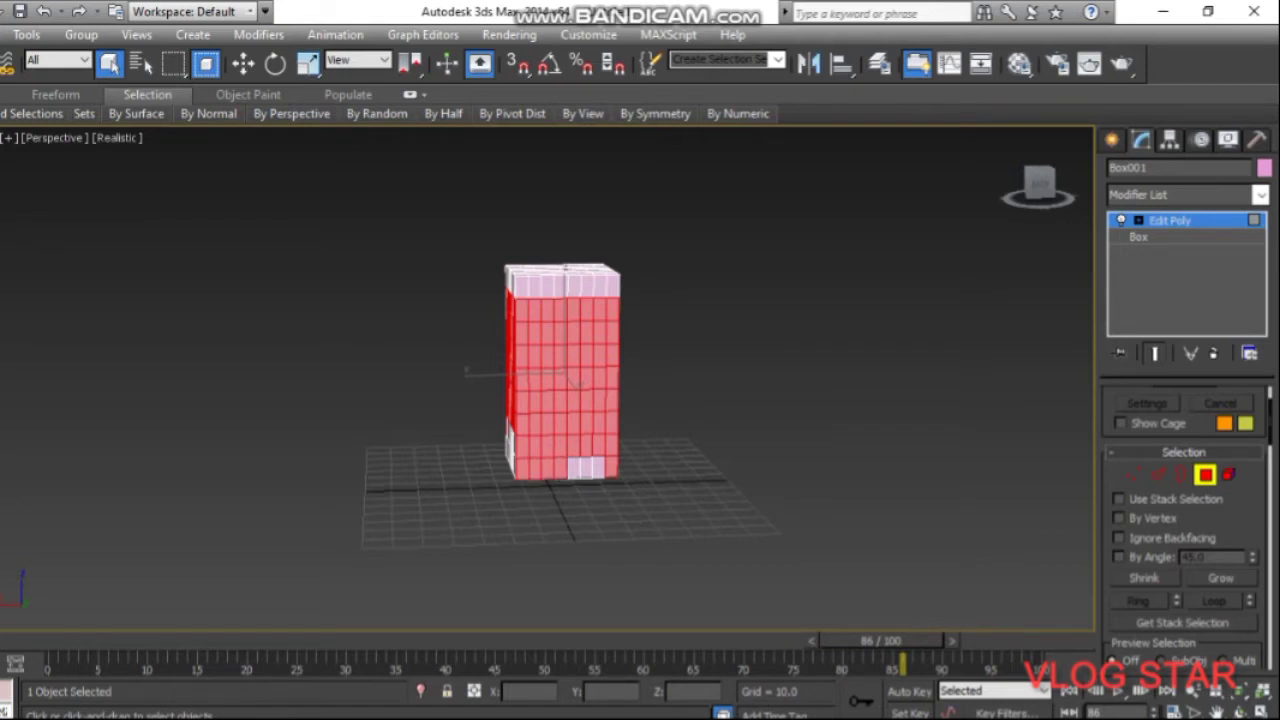
pyautogui.keyDown('ctrl'); pyautogui.click(574, 468); pyautogui.keyUp('ctrl')
pyautogui.keyDown('ctrl'); pyautogui.click(586, 468); pyautogui.keyUp('ctrl')
pyautogui.keyDown('ctrl'); pyautogui.click(599, 467); pyautogui.keyUp('ctrl')
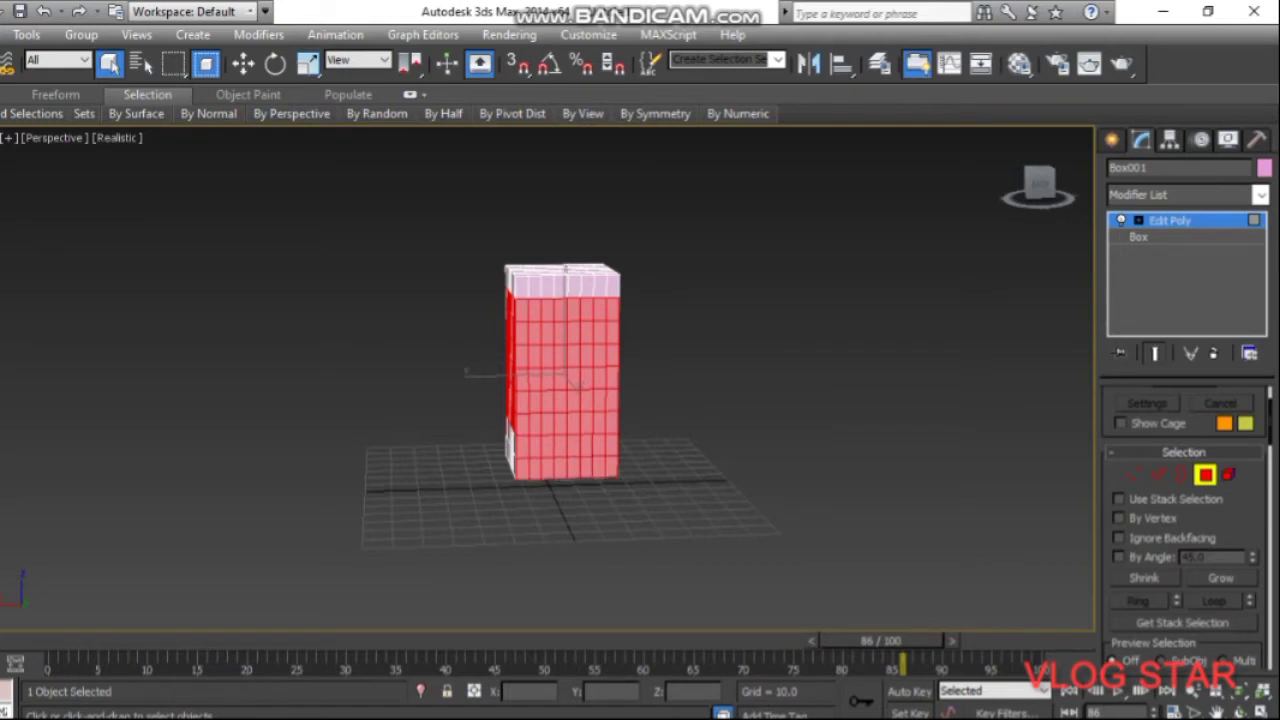
# Add the two bottom rows of faces on the box's other side
pyautogui.moveTo(1039, 180); pyautogui.dragTo(1062, 195)
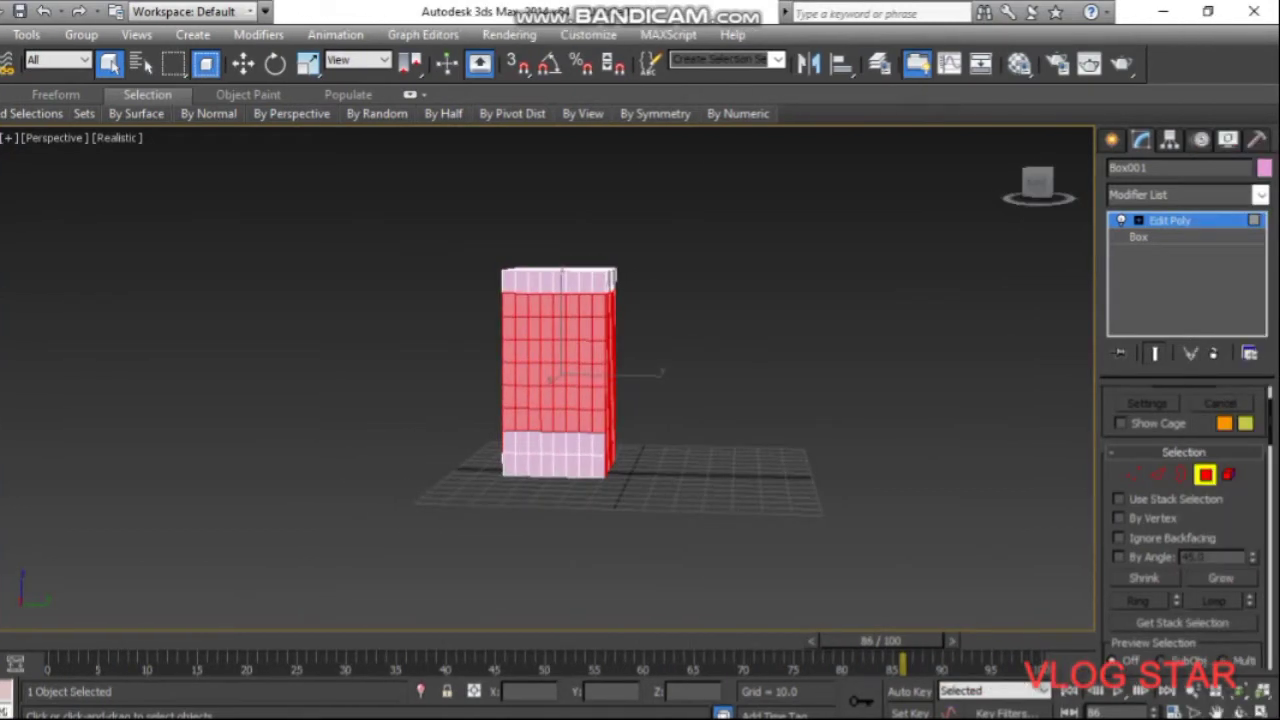
pyautogui.keyDown('ctrl'); pyautogui.click(510, 443); pyautogui.keyUp('ctrl')
pyautogui.keyDown('ctrl'); pyautogui.click(521, 443); pyautogui.keyUp('ctrl')
pyautogui.keyDown('ctrl'); pyautogui.click(548, 444); pyautogui.keyUp('ctrl')
pyautogui.keyDown('ctrl'); pyautogui.click(573, 445); pyautogui.keyUp('ctrl')
pyautogui.keyDown('ctrl'); pyautogui.click(585, 445); pyautogui.keyUp('ctrl')
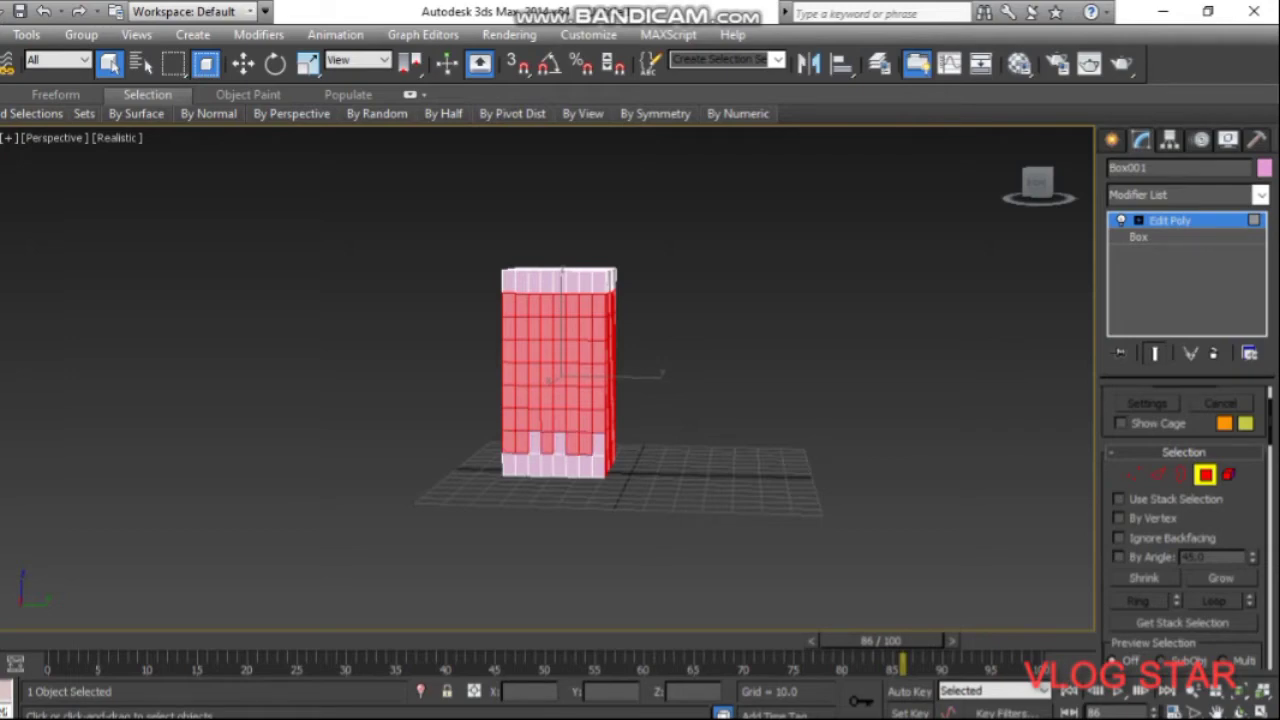
pyautogui.keyDown('ctrl'); pyautogui.click(599, 445); pyautogui.keyUp('ctrl')
pyautogui.keyDown('ctrl'); pyautogui.click(560, 445); pyautogui.keyUp('ctrl')
pyautogui.keyDown('ctrl'); pyautogui.click(536, 443); pyautogui.keyUp('ctrl')
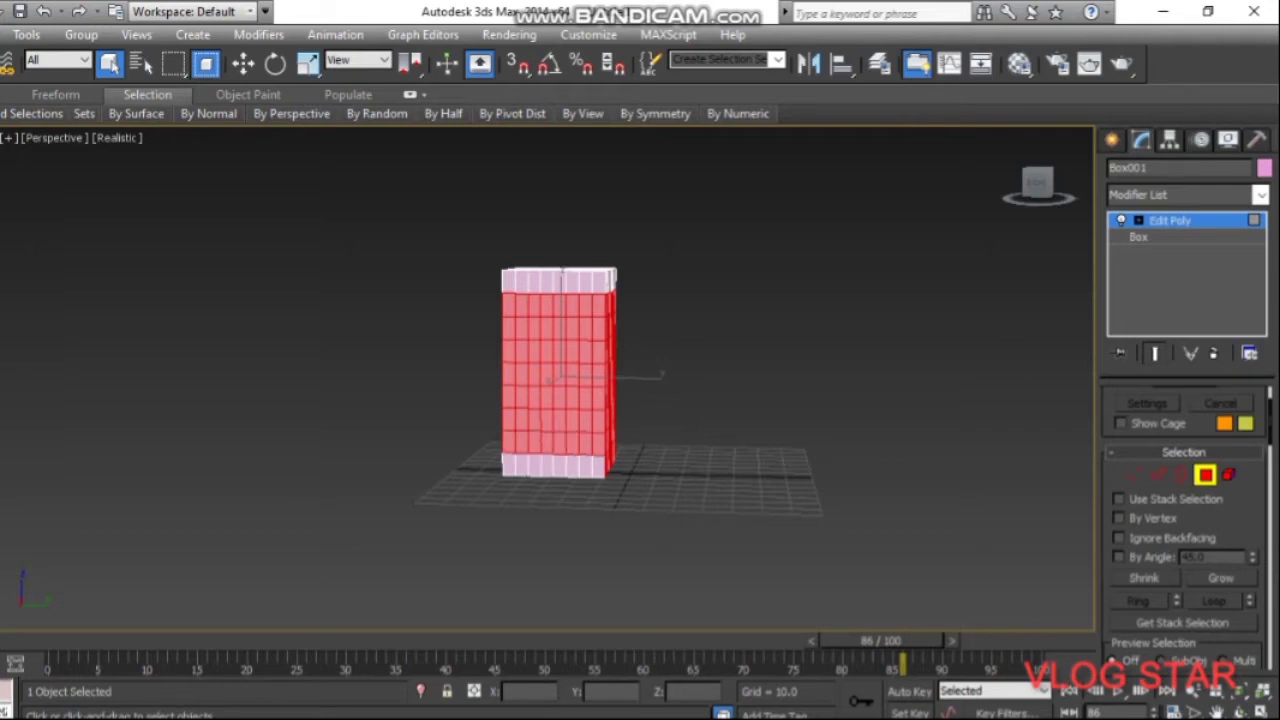
pyautogui.keyDown('ctrl'); pyautogui.click(509, 465); pyautogui.keyUp('ctrl')
pyautogui.keyDown('ctrl'); pyautogui.click(523, 465); pyautogui.keyUp('ctrl')
pyautogui.keyDown('ctrl'); pyautogui.click(536, 465); pyautogui.keyUp('ctrl')
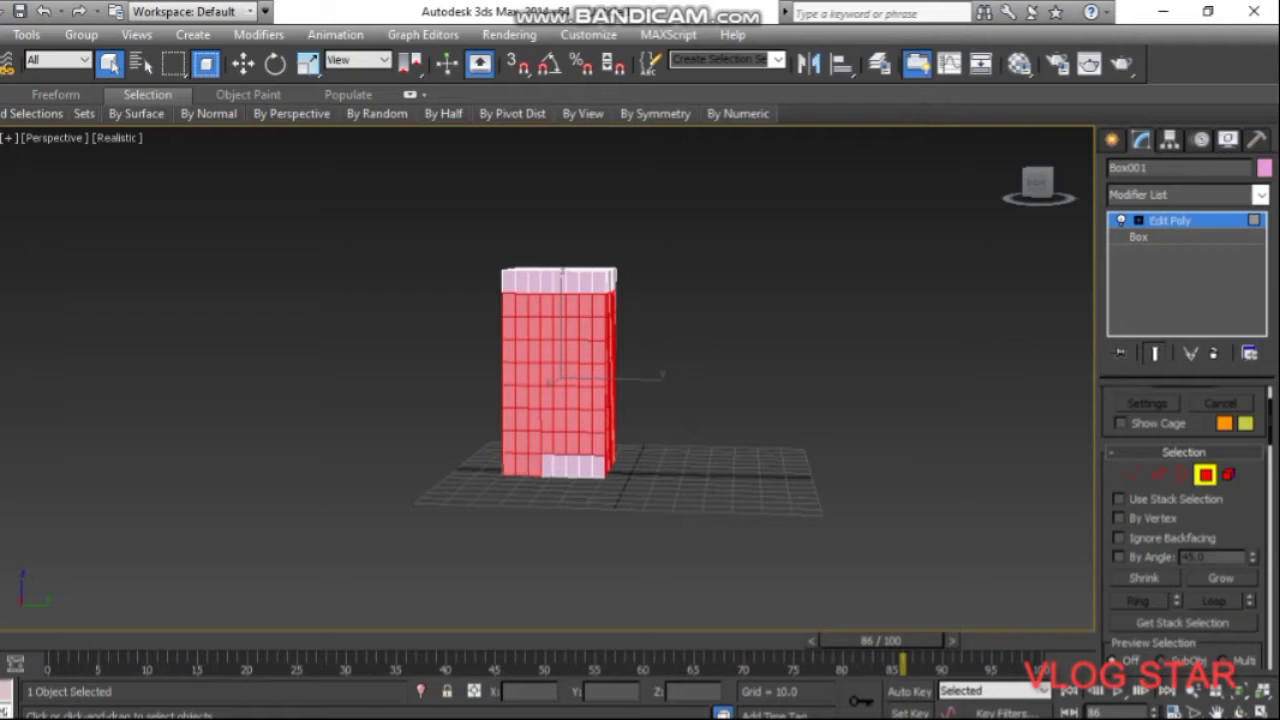
pyautogui.keyDown('ctrl'); pyautogui.click(548, 465); pyautogui.keyUp('ctrl')
pyautogui.keyDown('ctrl'); pyautogui.click(560, 465); pyautogui.keyUp('ctrl')
pyautogui.keyDown('ctrl'); pyautogui.click(572, 465); pyautogui.keyUp('ctrl')
pyautogui.keyDown('ctrl'); pyautogui.click(585, 465); pyautogui.keyUp('ctrl')
pyautogui.keyDown('ctrl'); pyautogui.click(599, 465); pyautogui.keyUp('ctrl')
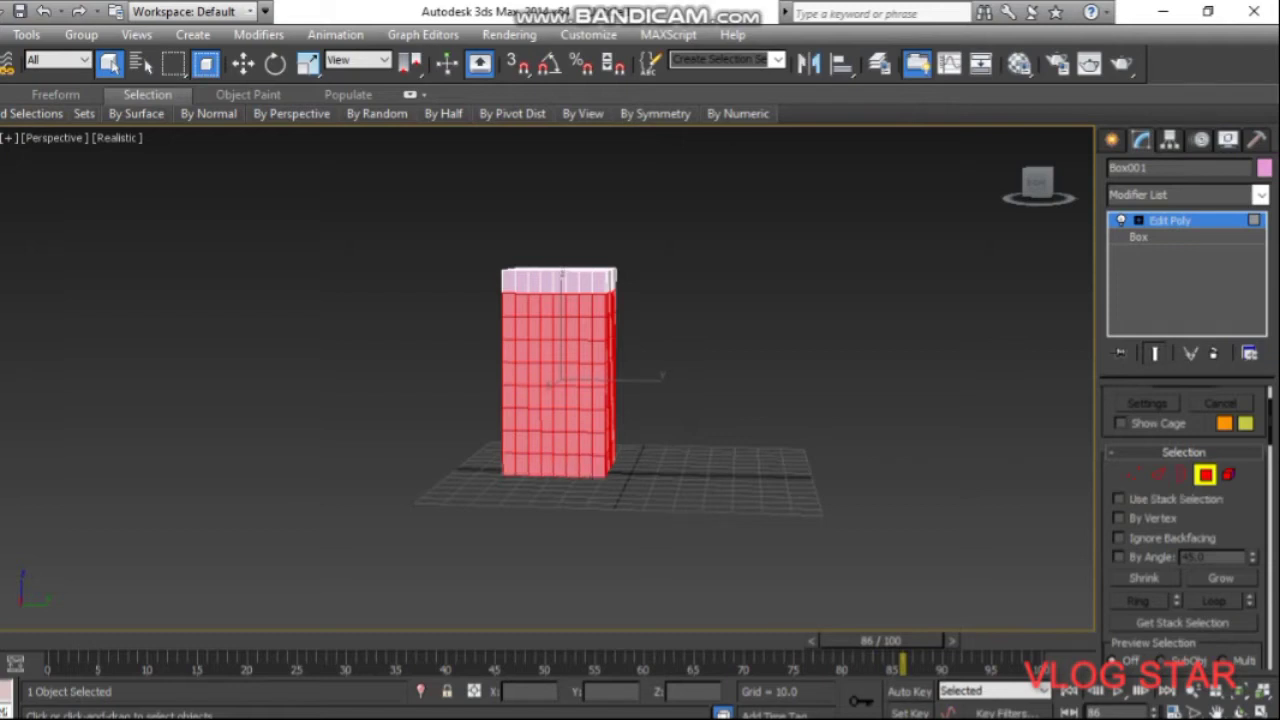
pyautogui.moveTo(1036, 182); pyautogui.dragTo(1010, 190)
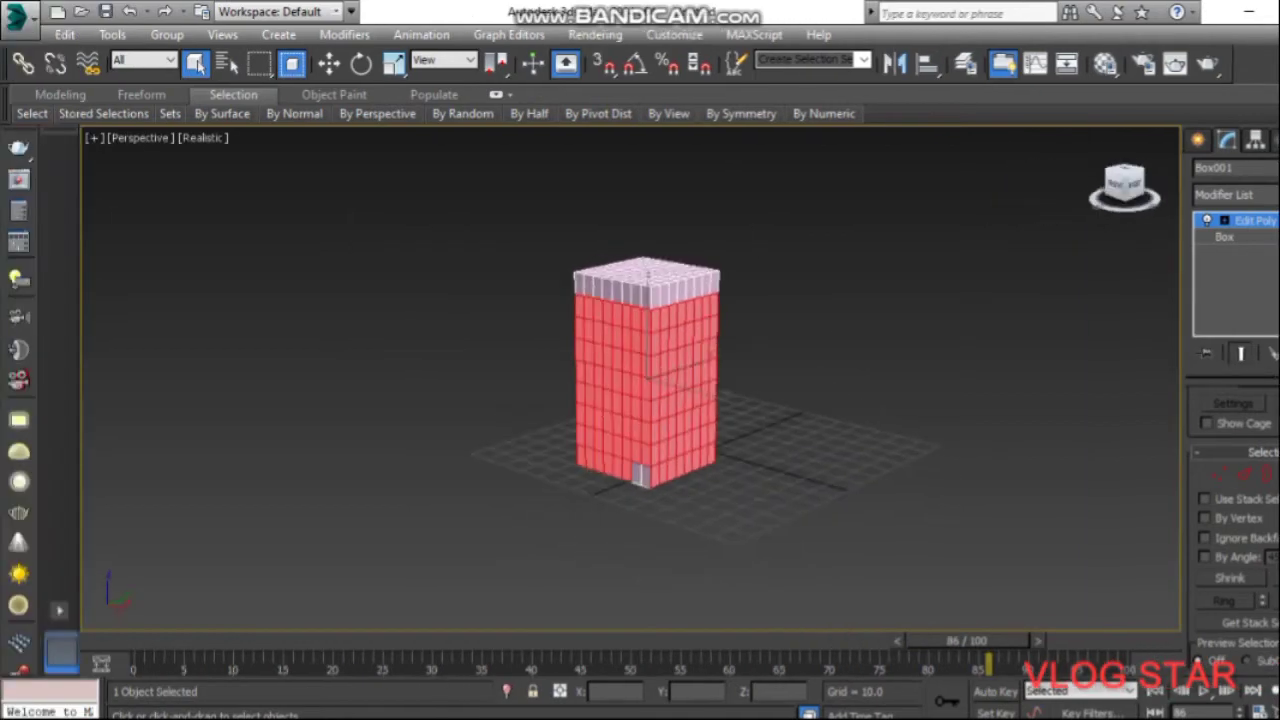
# Add the final bottom corner face, then pan and zoom to frame the box
pyautogui.keyDown('ctrl'); pyautogui.click(552, 474); pyautogui.keyUp('ctrl')
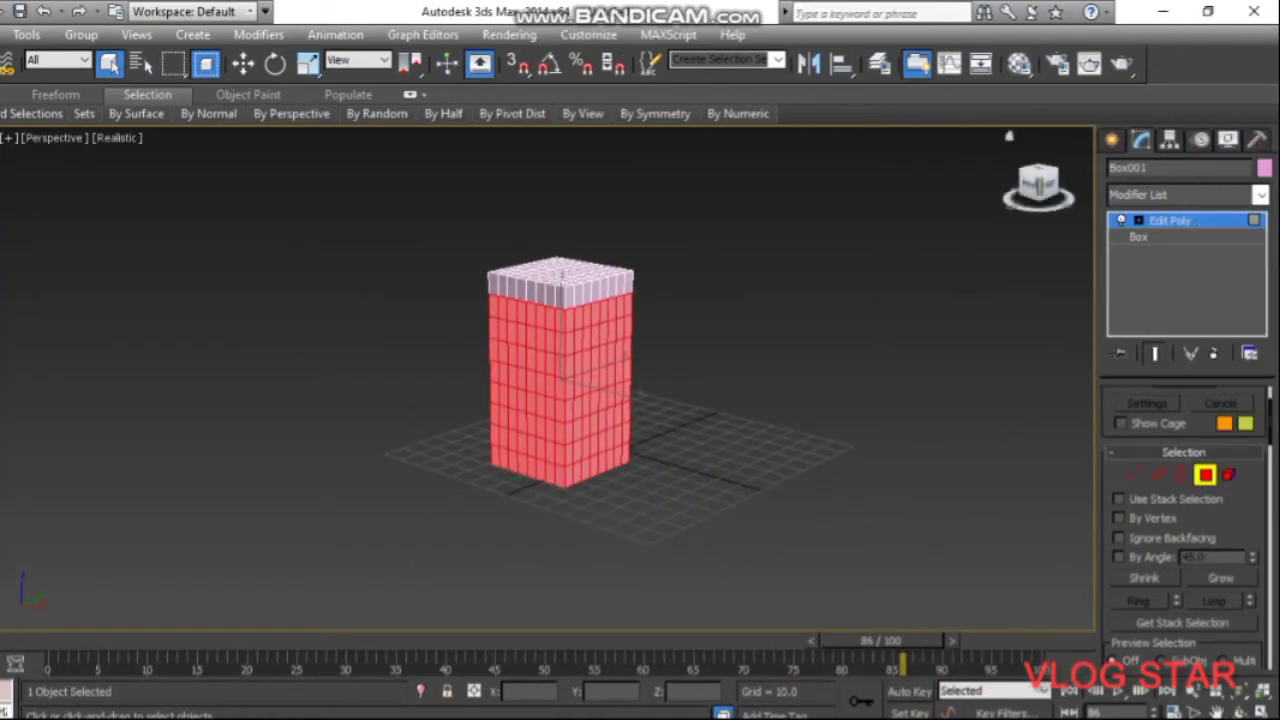
pyautogui.moveTo(1038, 185)
pyautogui.mouseDown()
pyautogui.moveTo(1036, 160)
pyautogui.moveTo(1037, 178)
pyautogui.mouseUp()
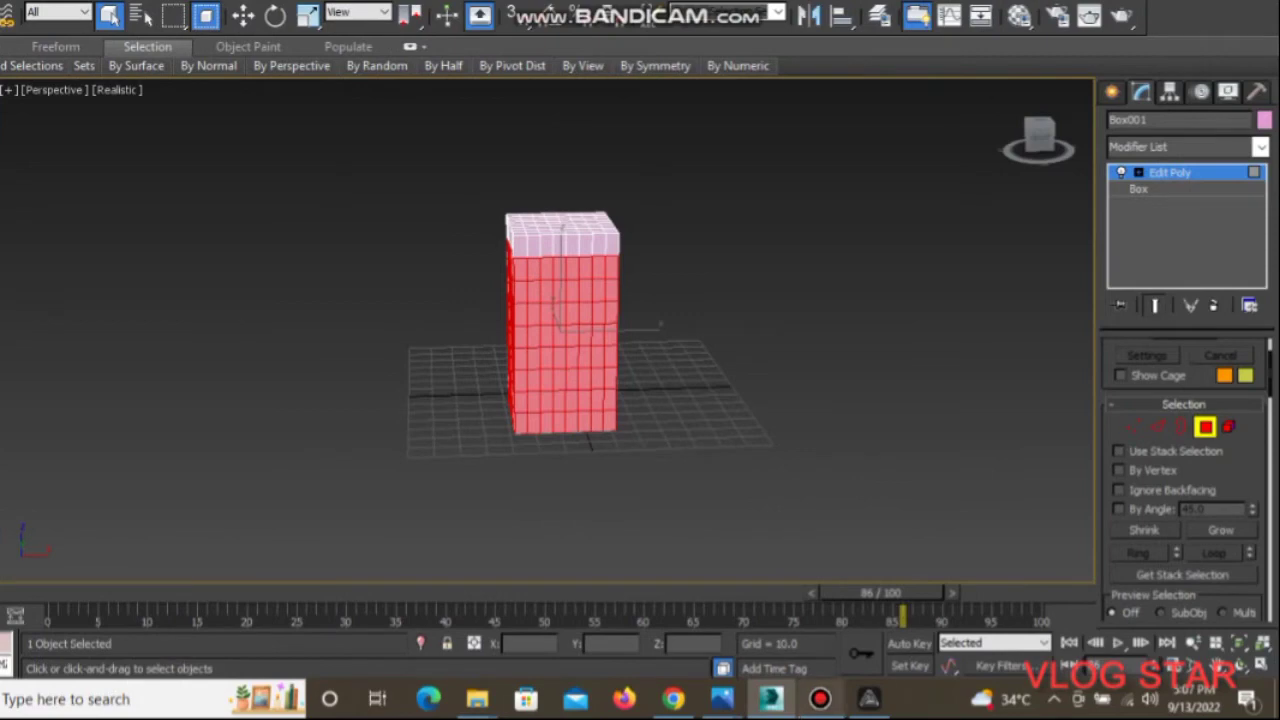
pyautogui.click(820, 699)
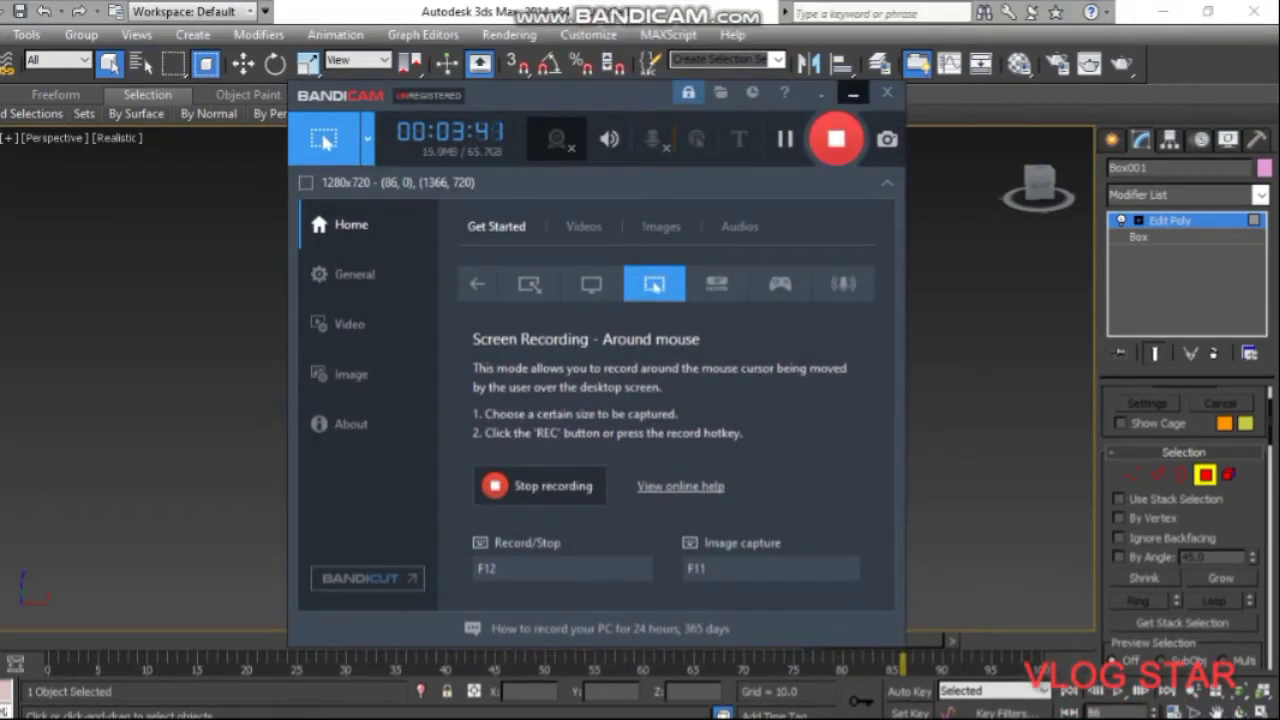
pyautogui.click(852, 45)
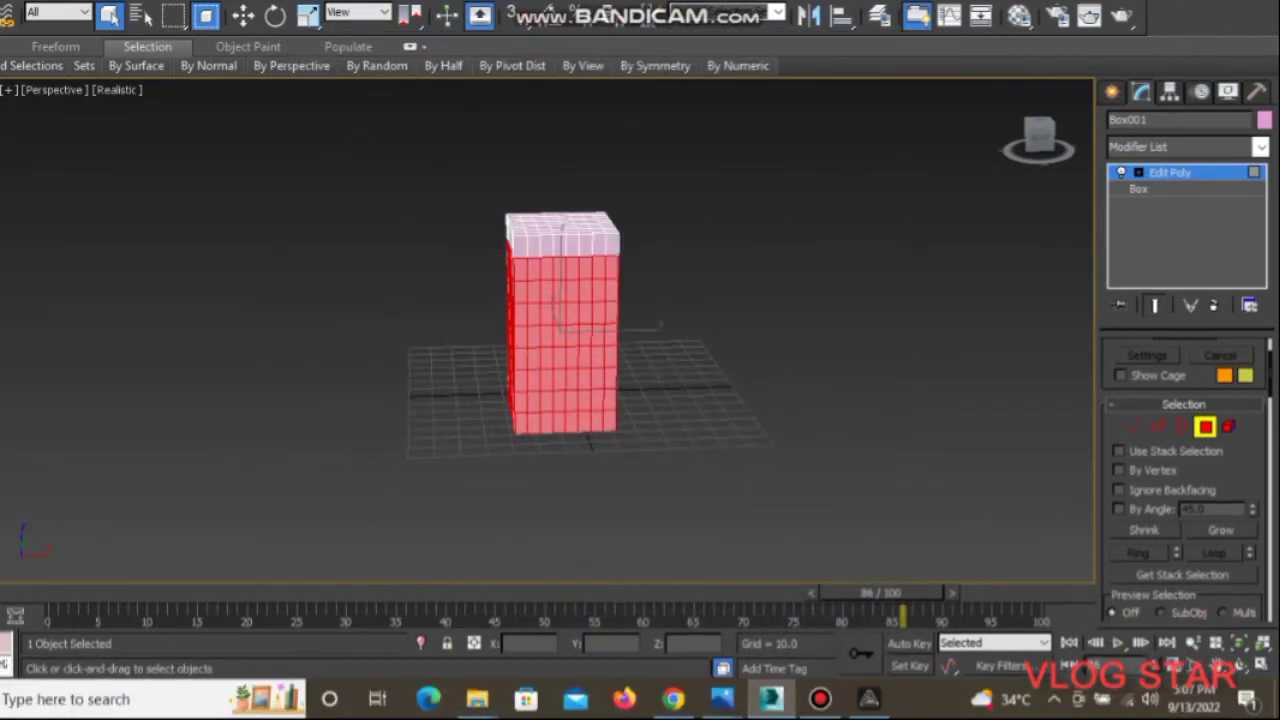
pyautogui.moveTo(562, 325); pyautogui.dragTo(948, 510, button='middle')
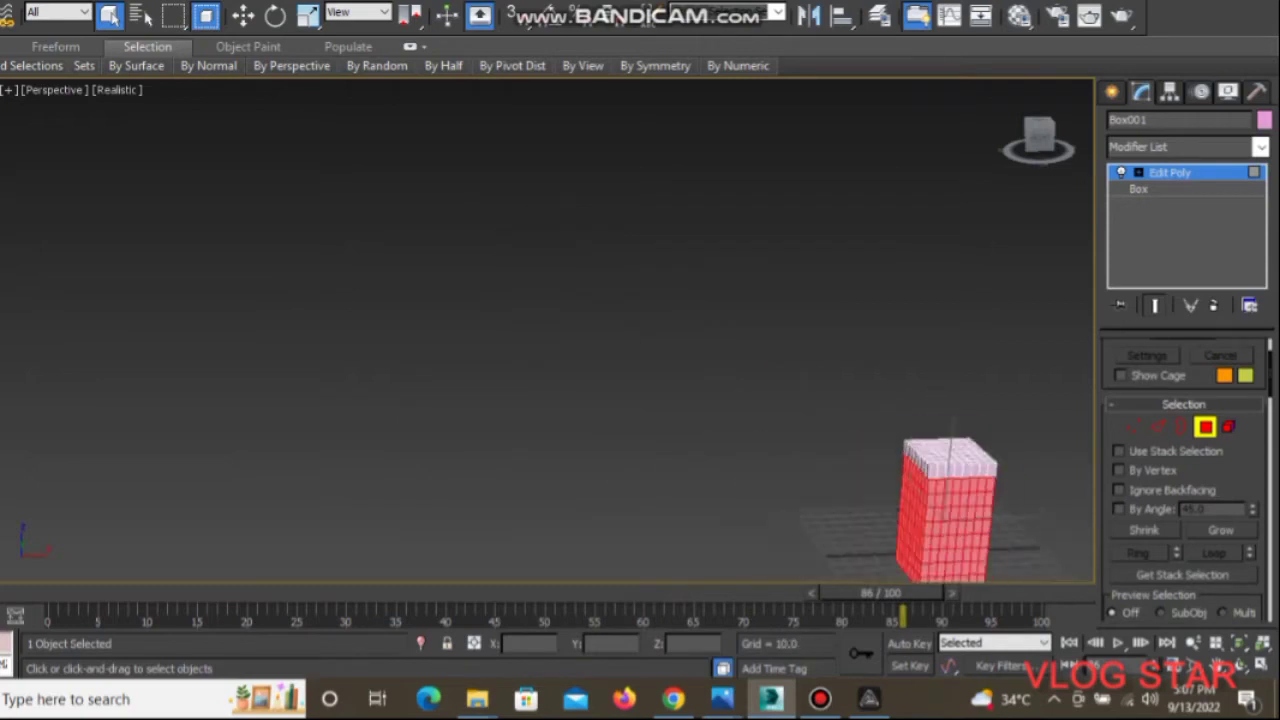
pyautogui.press('z')
pyautogui.scroll(-4, 722, 371)
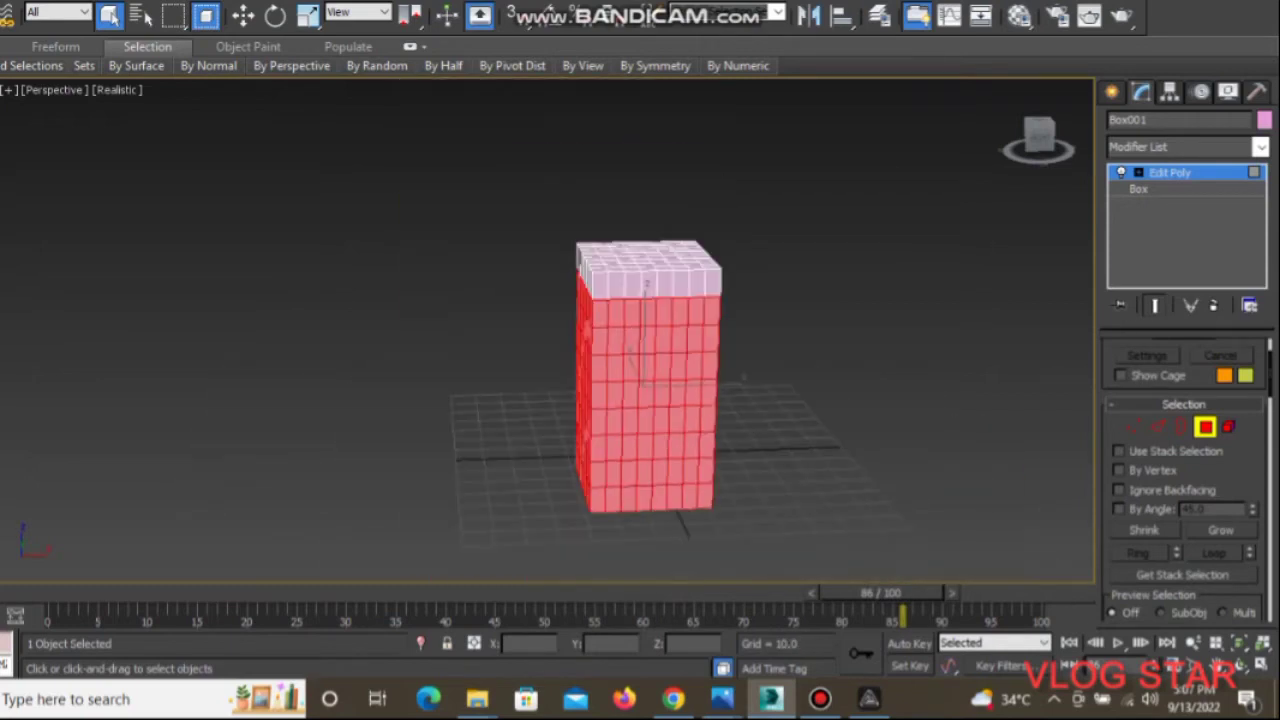
pyautogui.scroll(-2, 1185, 480)
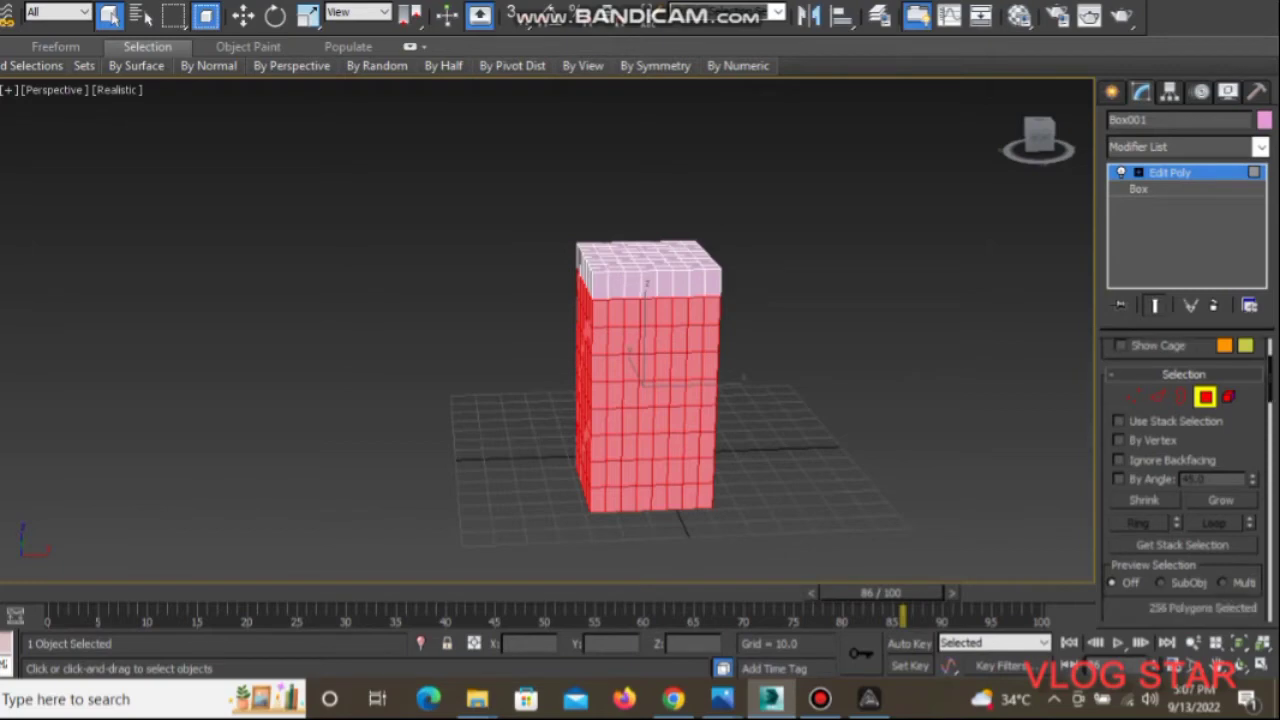
pyautogui.scroll(-1, 1185, 480)
pyautogui.scroll(-2, 1185, 480)
pyautogui.scroll(-2, 1185, 480)
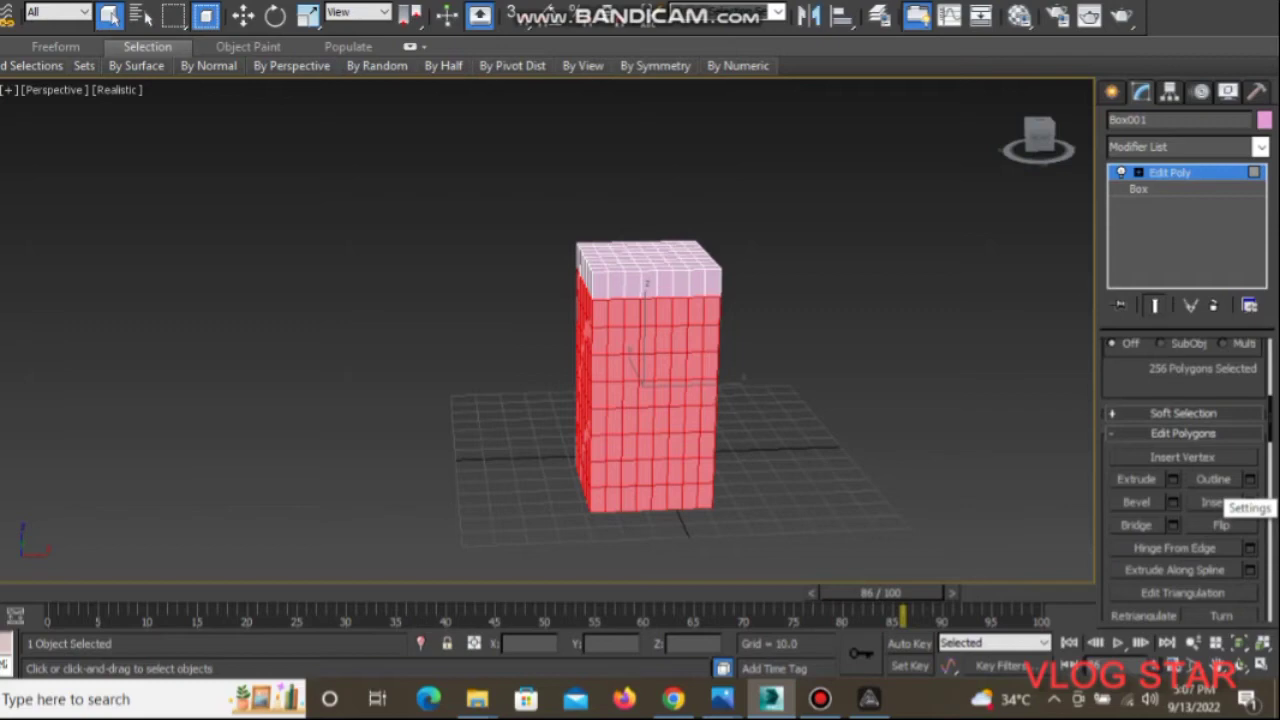
pyautogui.scroll(-1, 1185, 480)
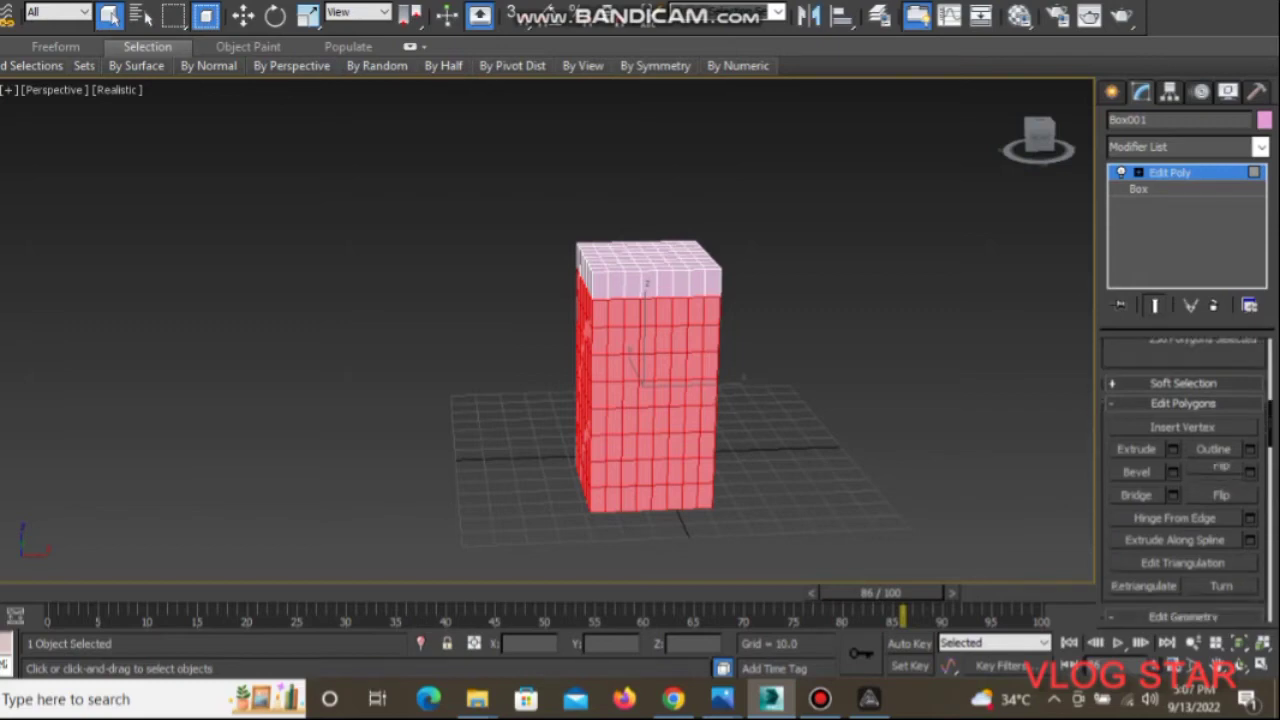
pyautogui.scroll(5, 1185, 480)
pyautogui.scroll(3, 1185, 480)
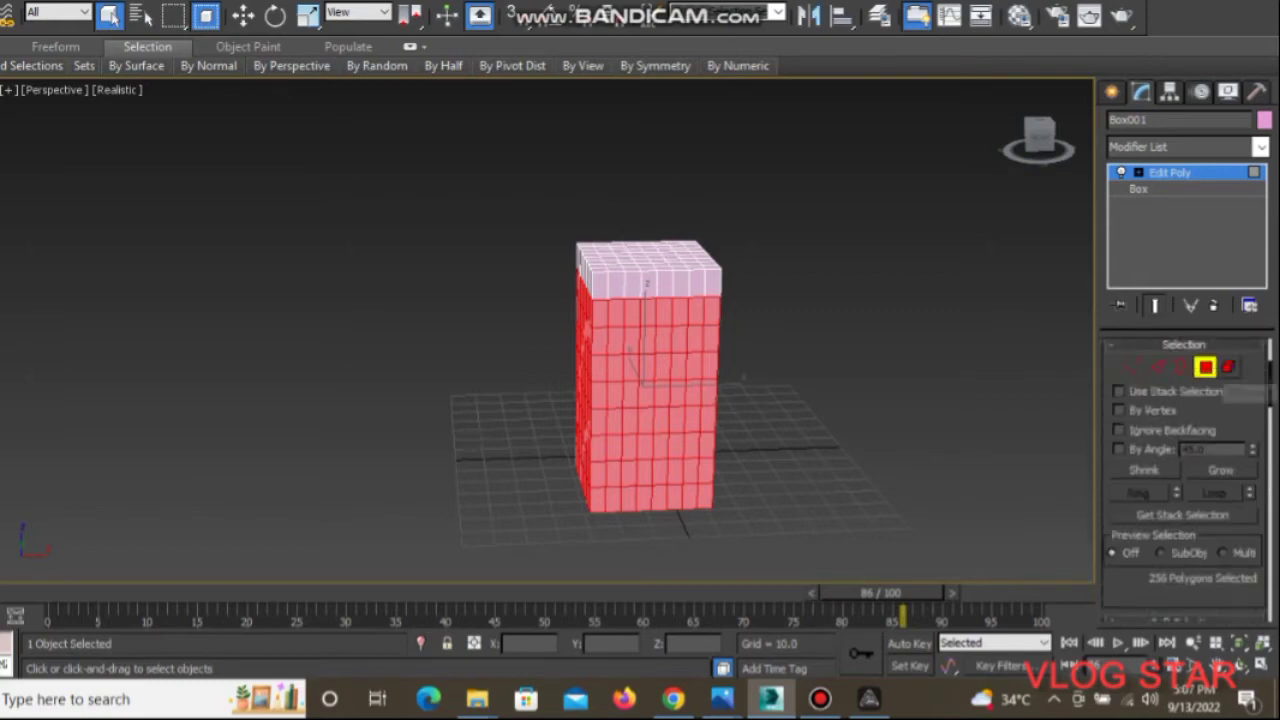
pyautogui.click(1229, 367)
pyautogui.scroll(-2, 1185, 480)
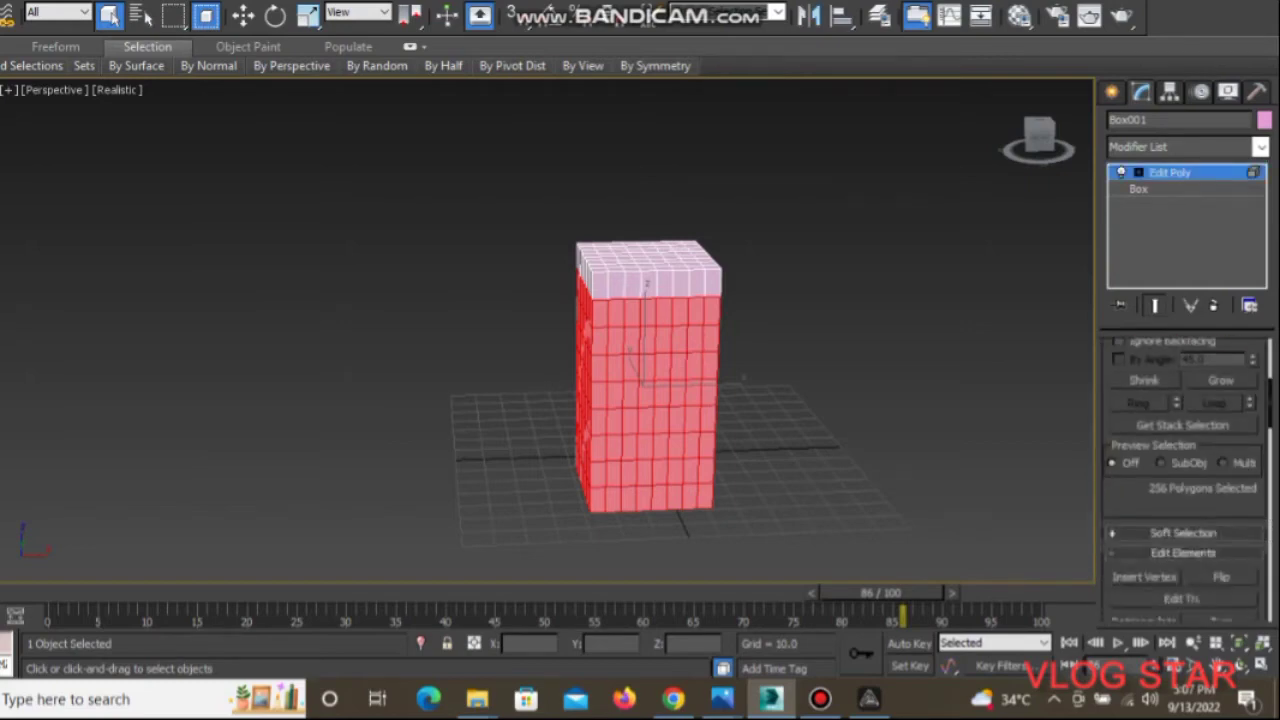
pyautogui.scroll(-2, 1185, 480)
pyautogui.scroll(-2, 1185, 480)
pyautogui.scroll(-2, 1185, 480)
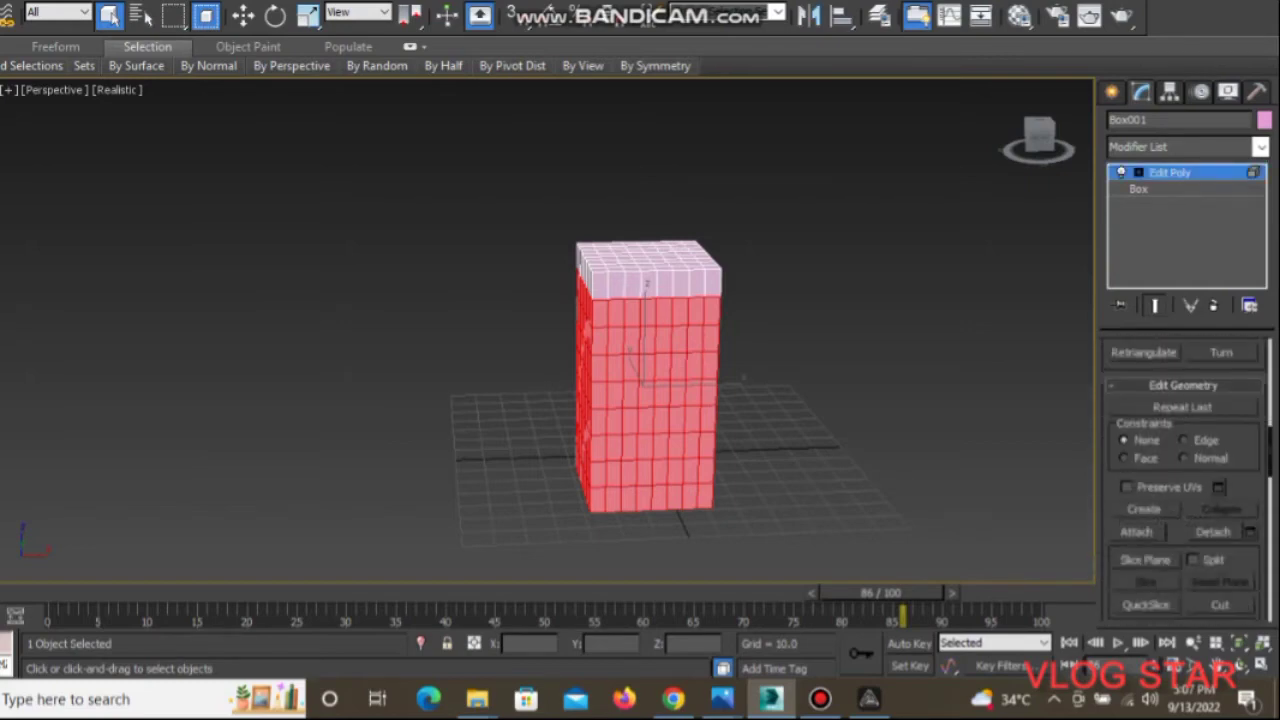
pyautogui.scroll(-2, 1185, 480)
pyautogui.scroll(2, 1185, 480)
pyautogui.scroll(2, 1185, 480)
pyautogui.scroll(2, 1185, 480)
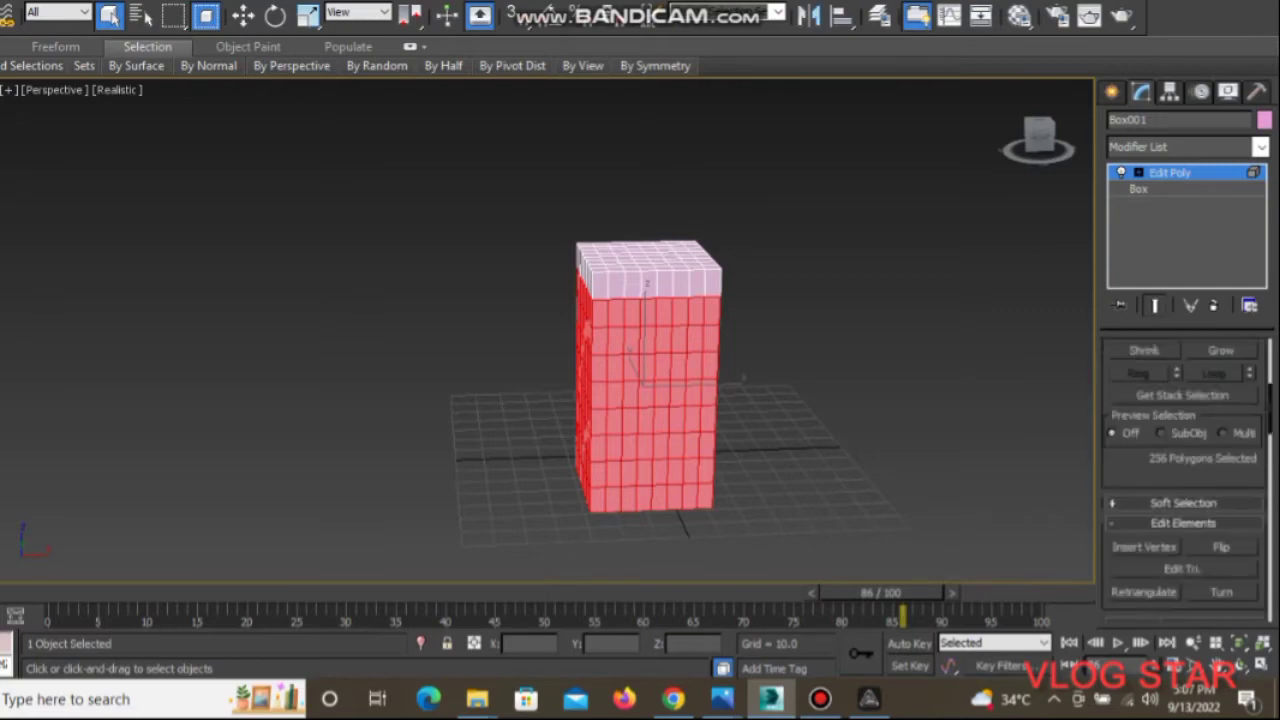
pyautogui.scroll(2, 1185, 480)
pyautogui.scroll(2, 1185, 480)
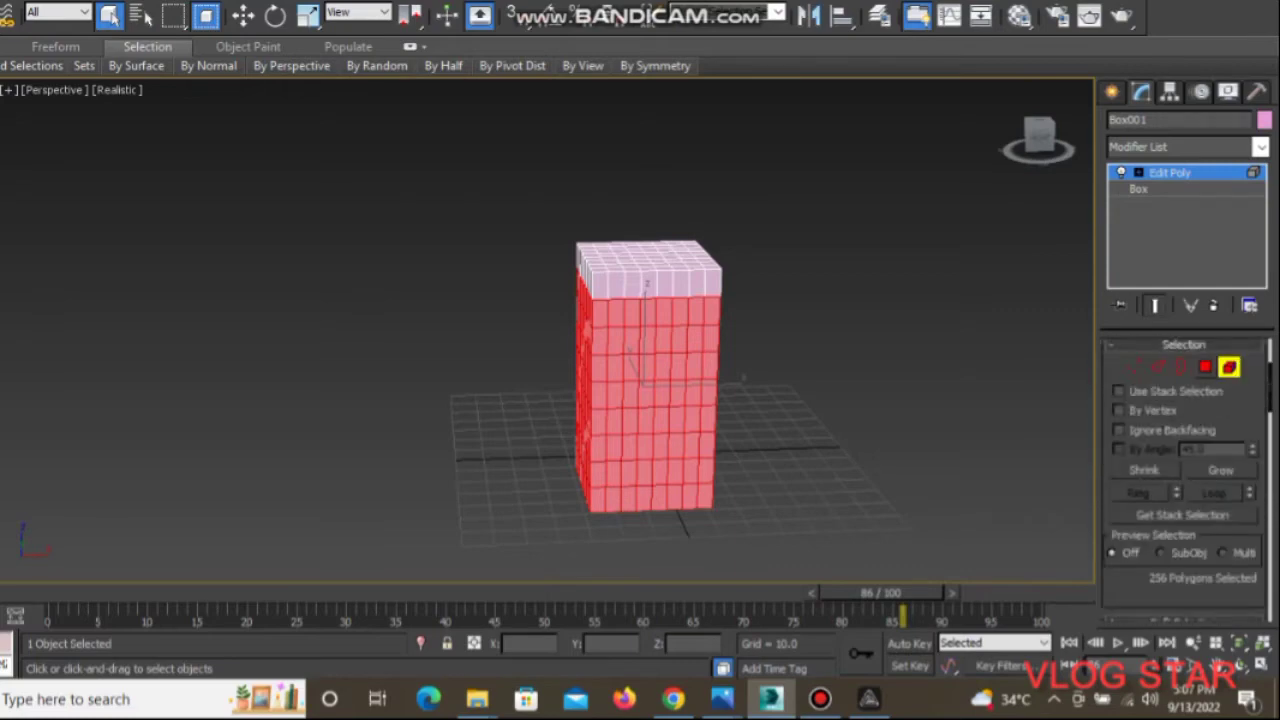
pyautogui.press('4')
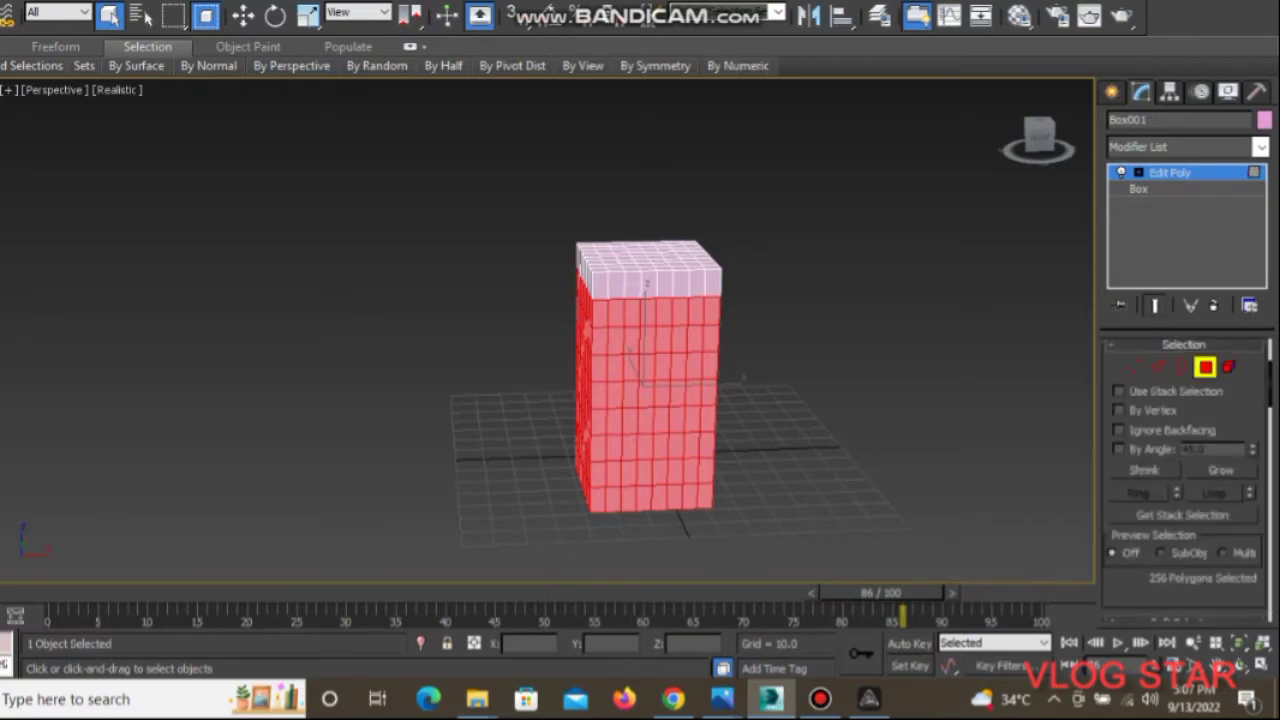
pyautogui.scroll(-3, 1185, 480)
pyautogui.scroll(-1, 1185, 480)
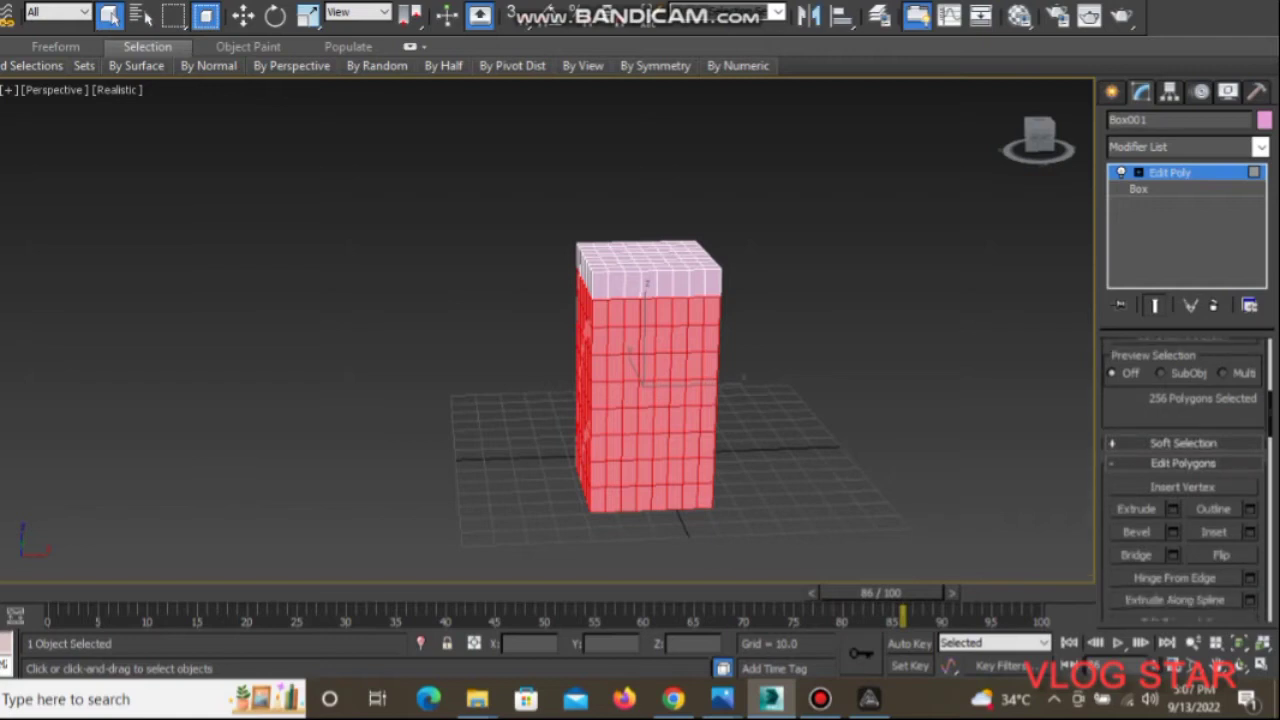
# Inset the selected wall faces By Polygon with an amount of 1.207
pyautogui.click(1250, 531)
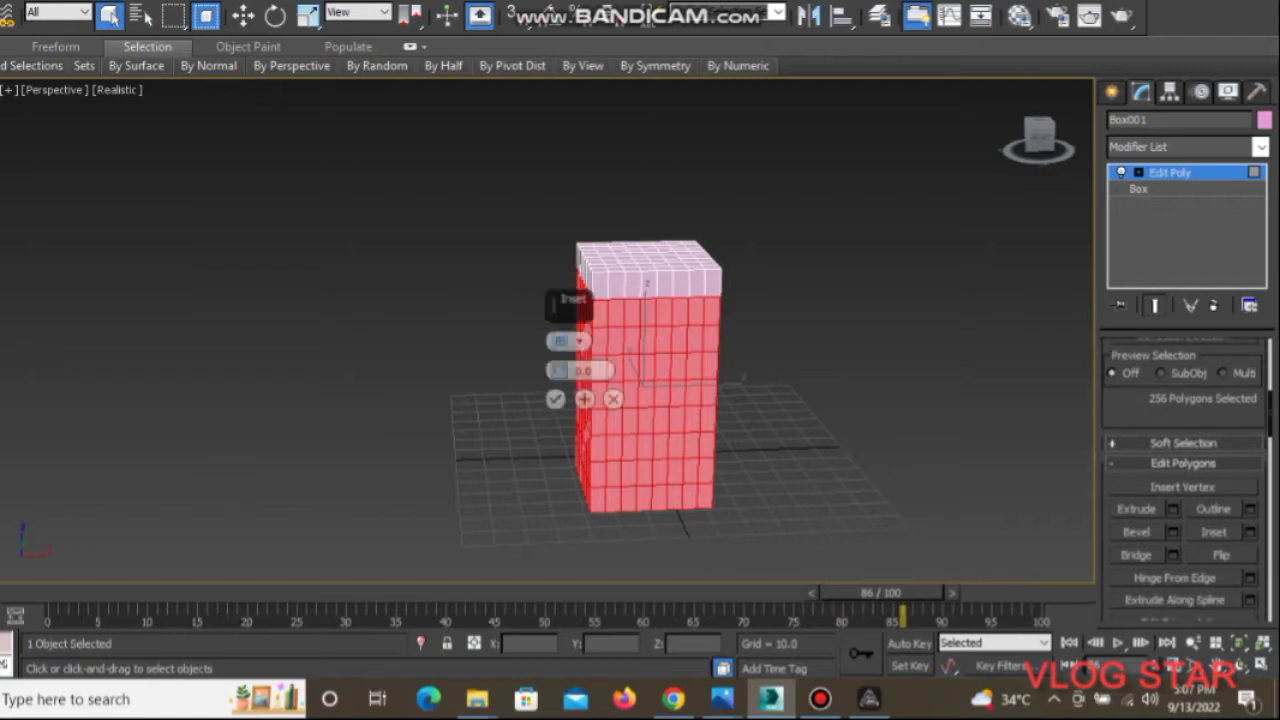
pyautogui.click(566, 341)
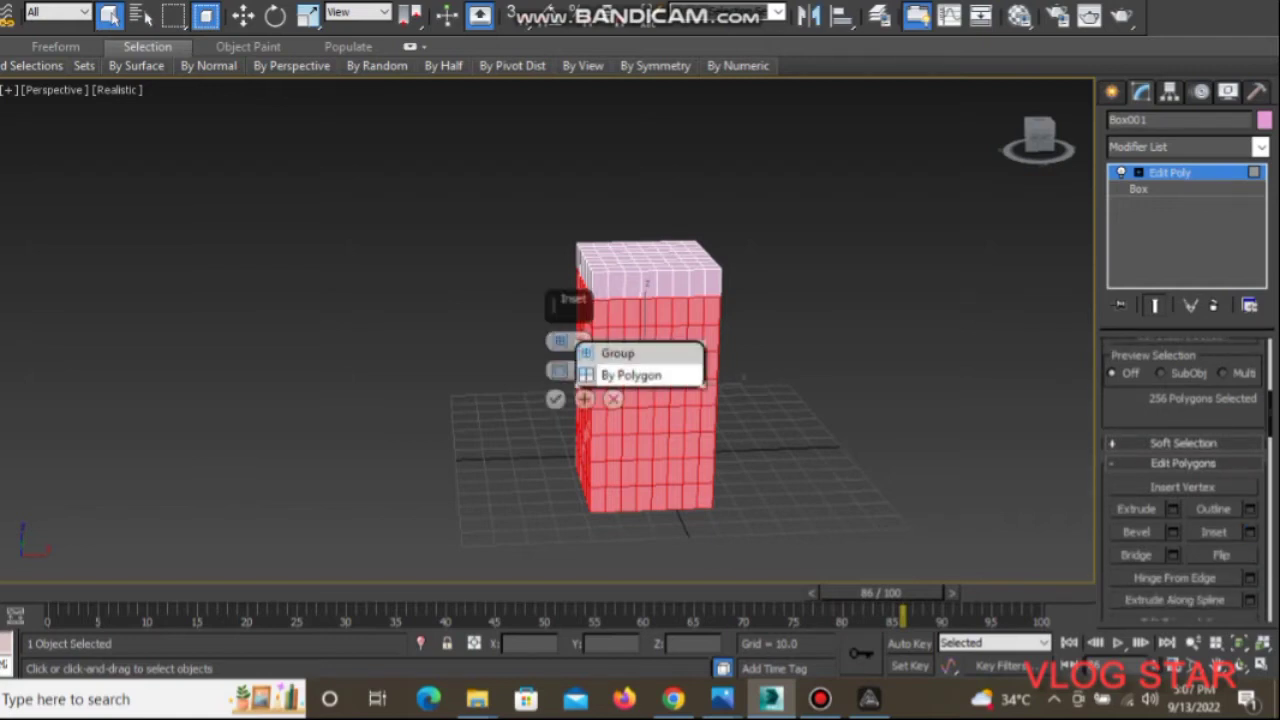
pyautogui.click(631, 375)
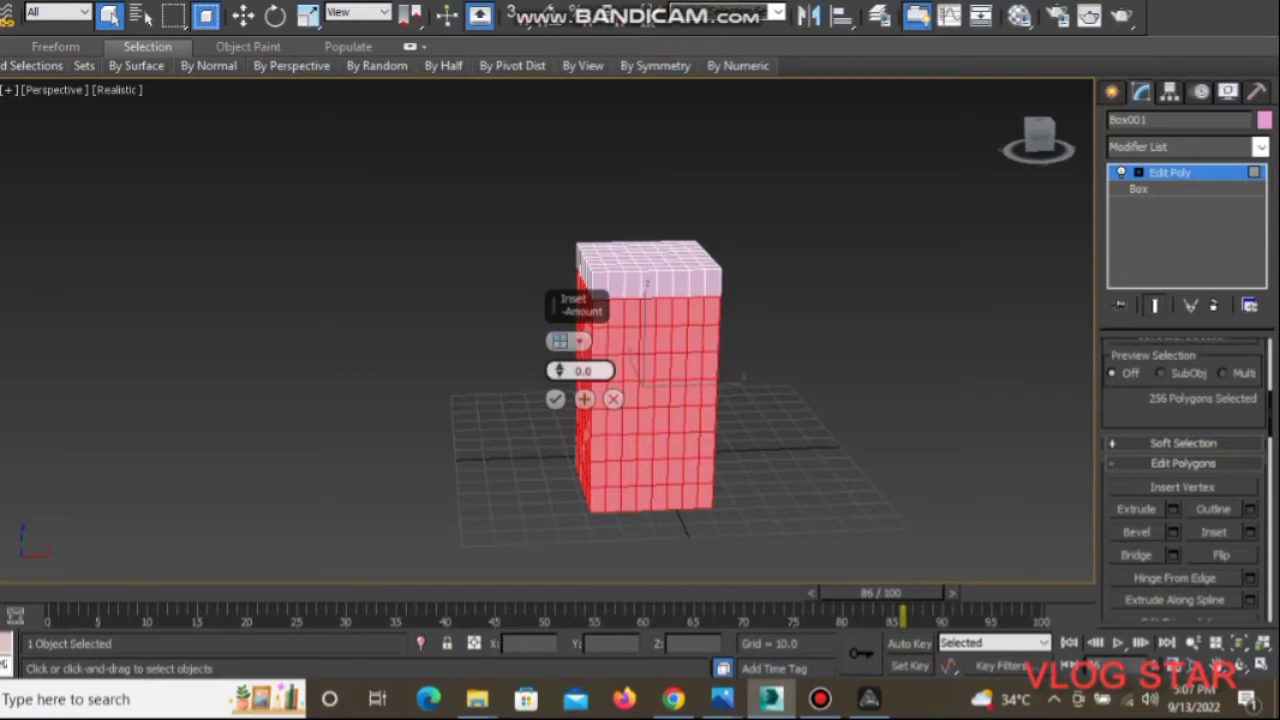
pyautogui.moveTo(559, 370); pyautogui.dragTo(559, 340)
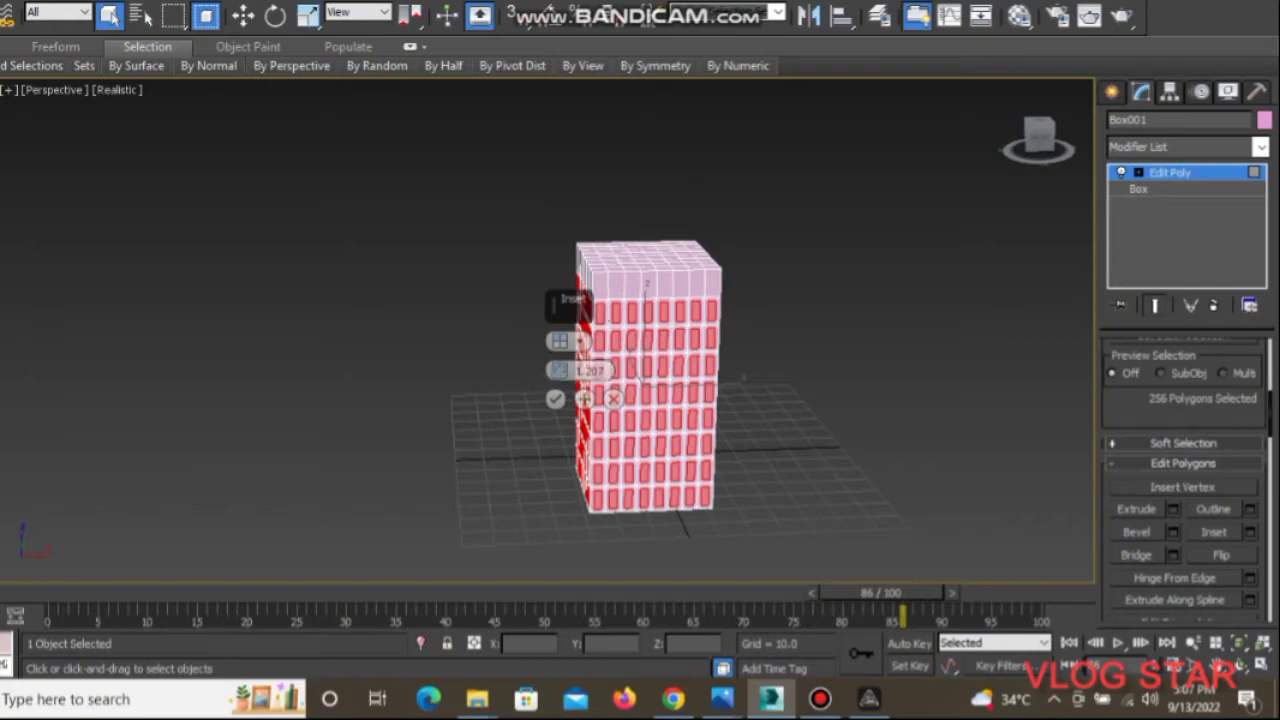
pyautogui.click(555, 399)
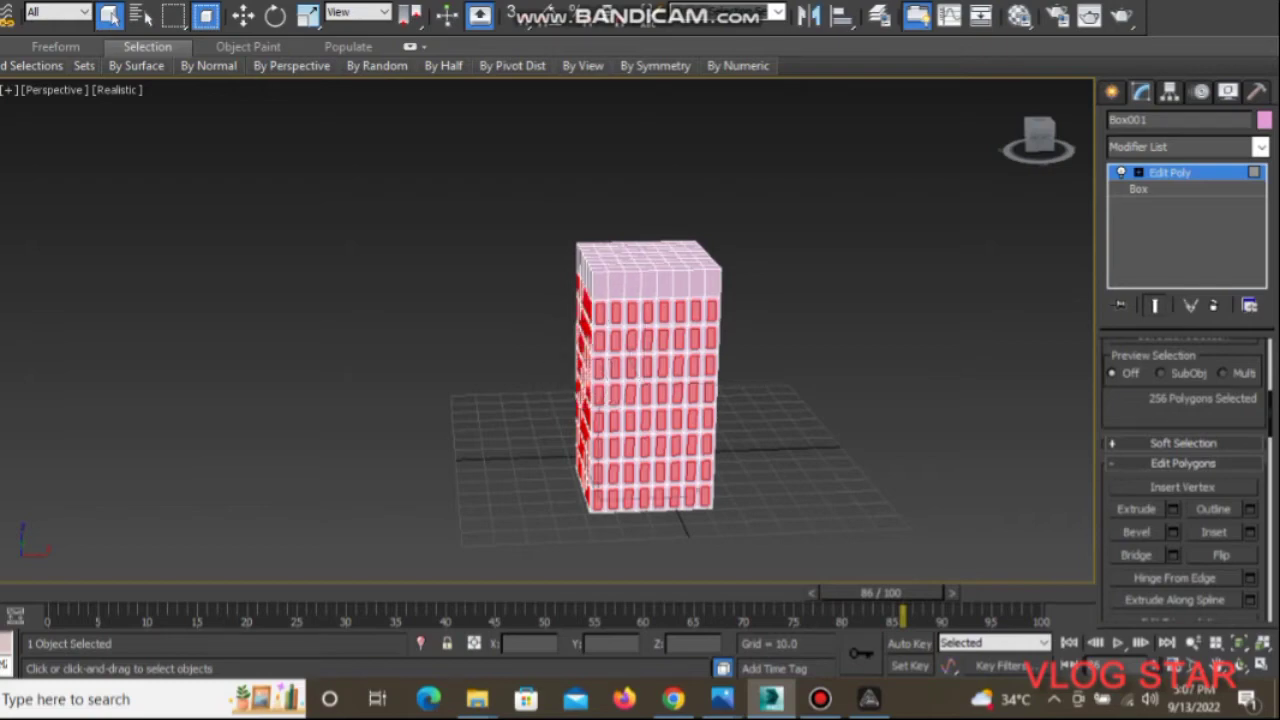
# Extrude the inset window faces by -2.414, then clear the polygon selection
pyautogui.click(1173, 509)
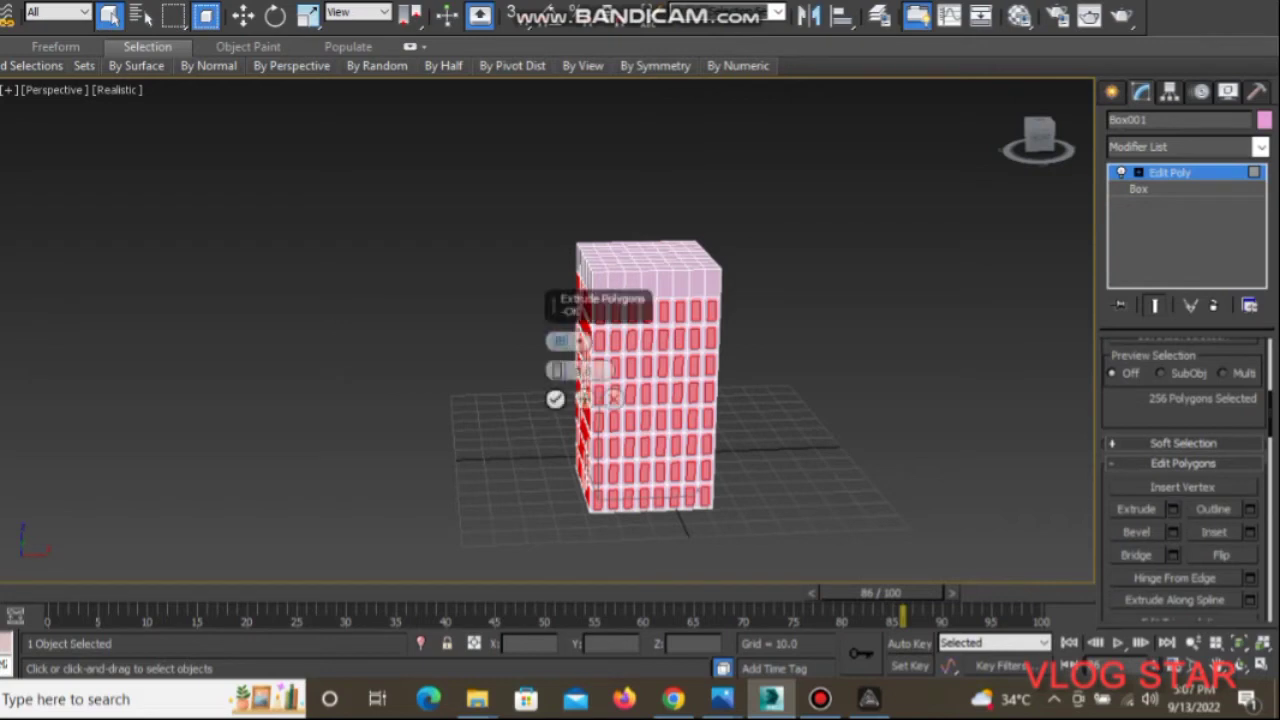
pyautogui.moveTo(558, 370); pyautogui.dragTo(558, 380)
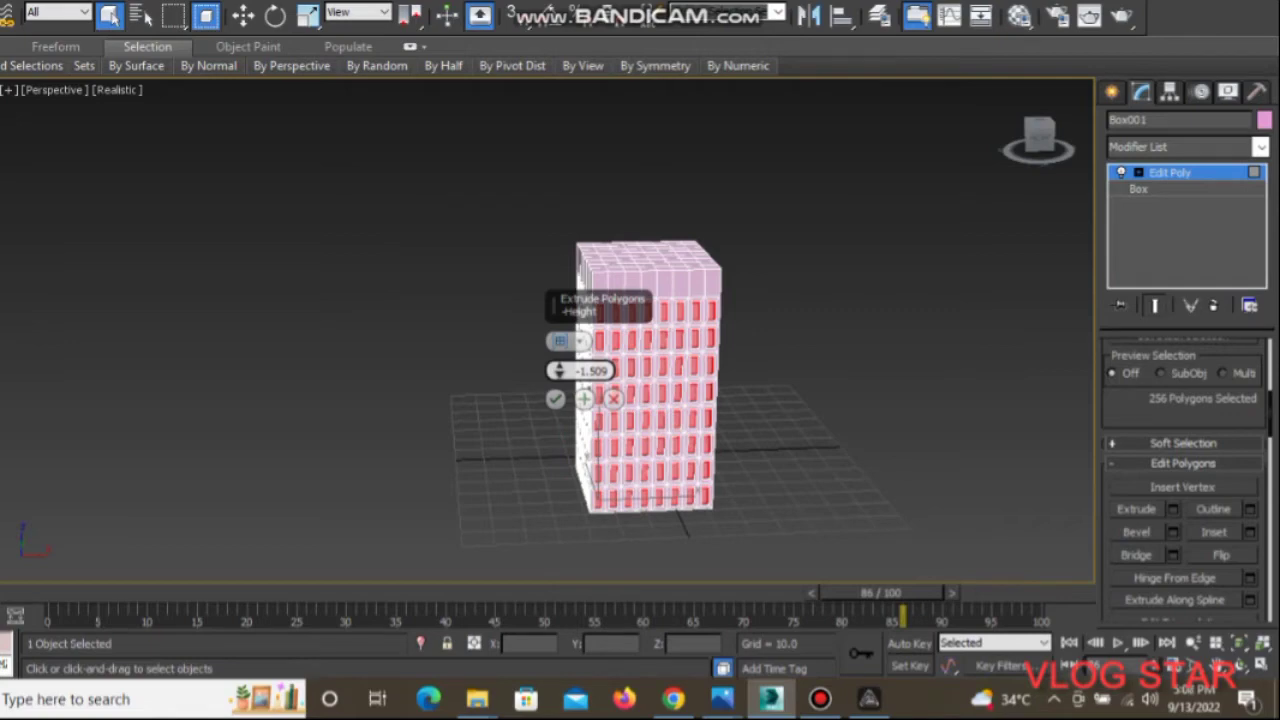
pyautogui.moveTo(558, 370); pyautogui.dragTo(558, 380)
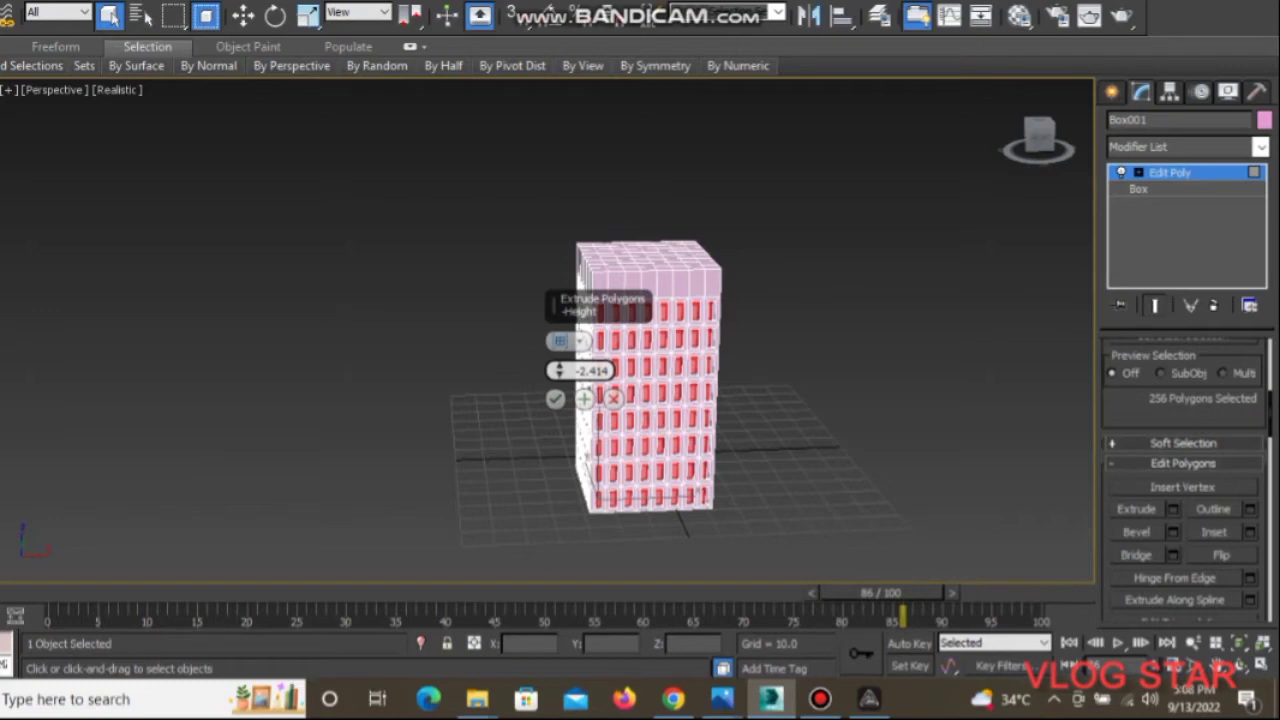
pyautogui.click(558, 370)
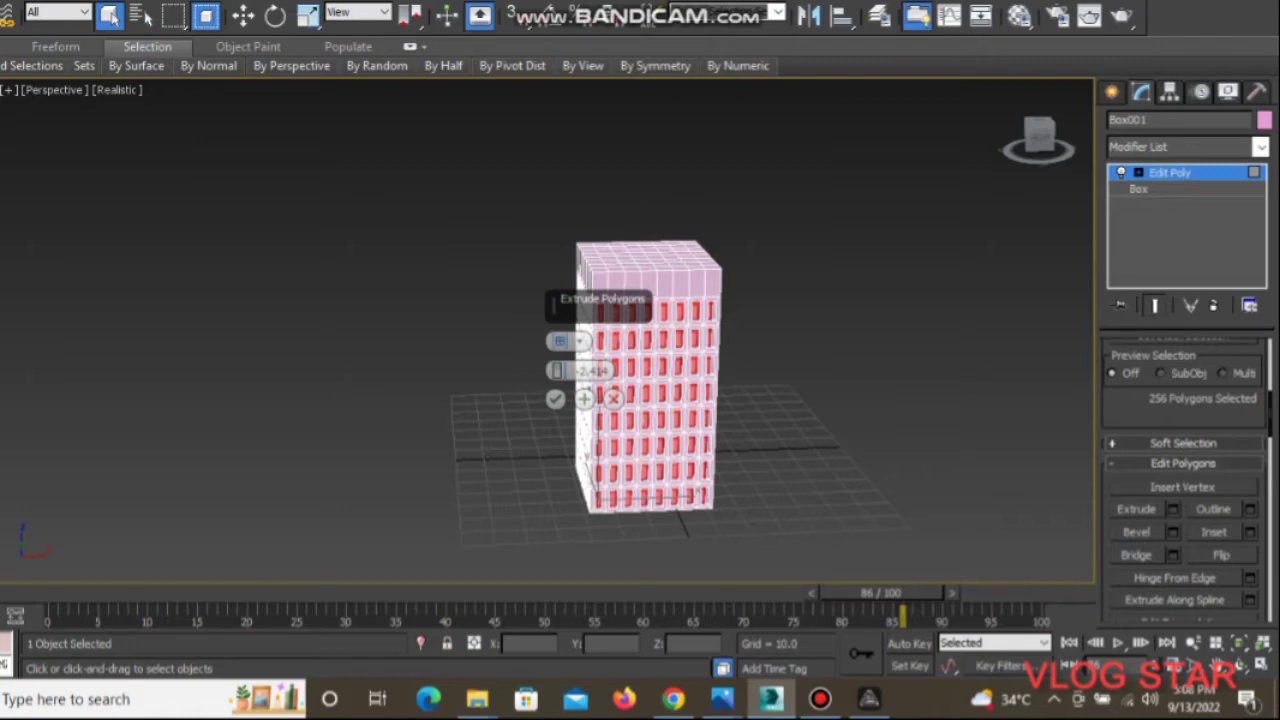
pyautogui.click(555, 399)
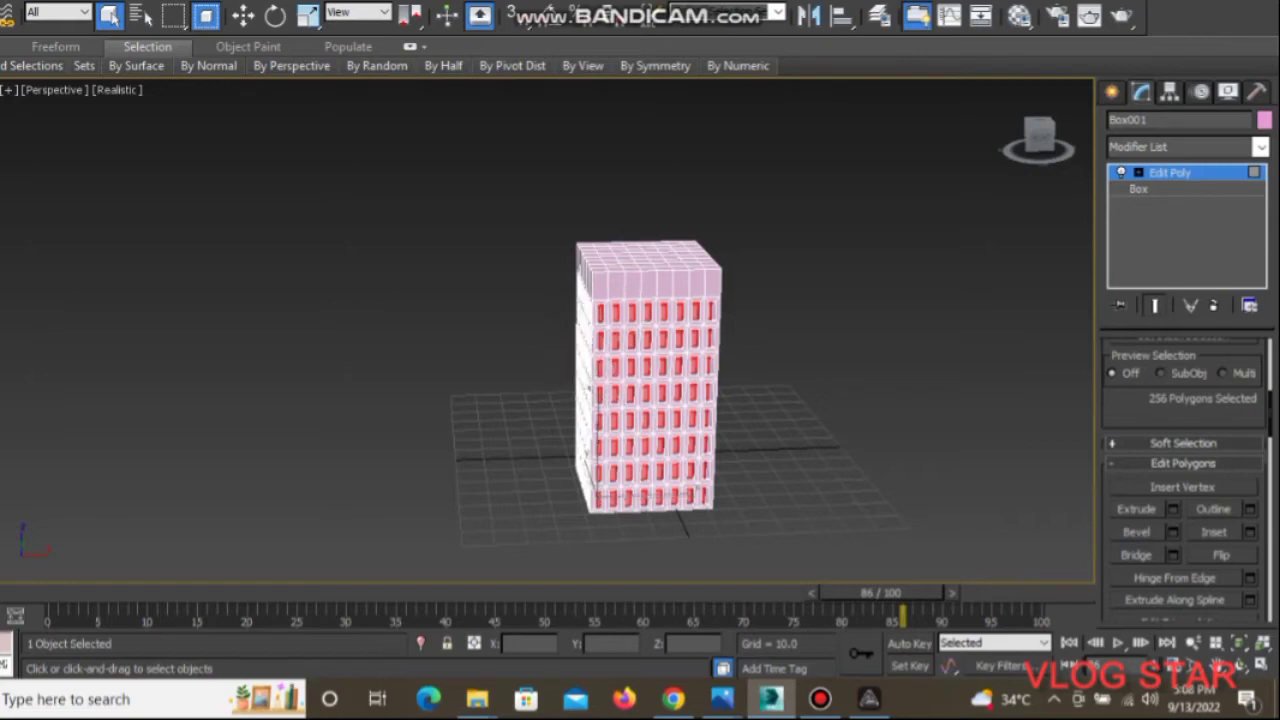
pyautogui.hotkey('ctrl', 'd')
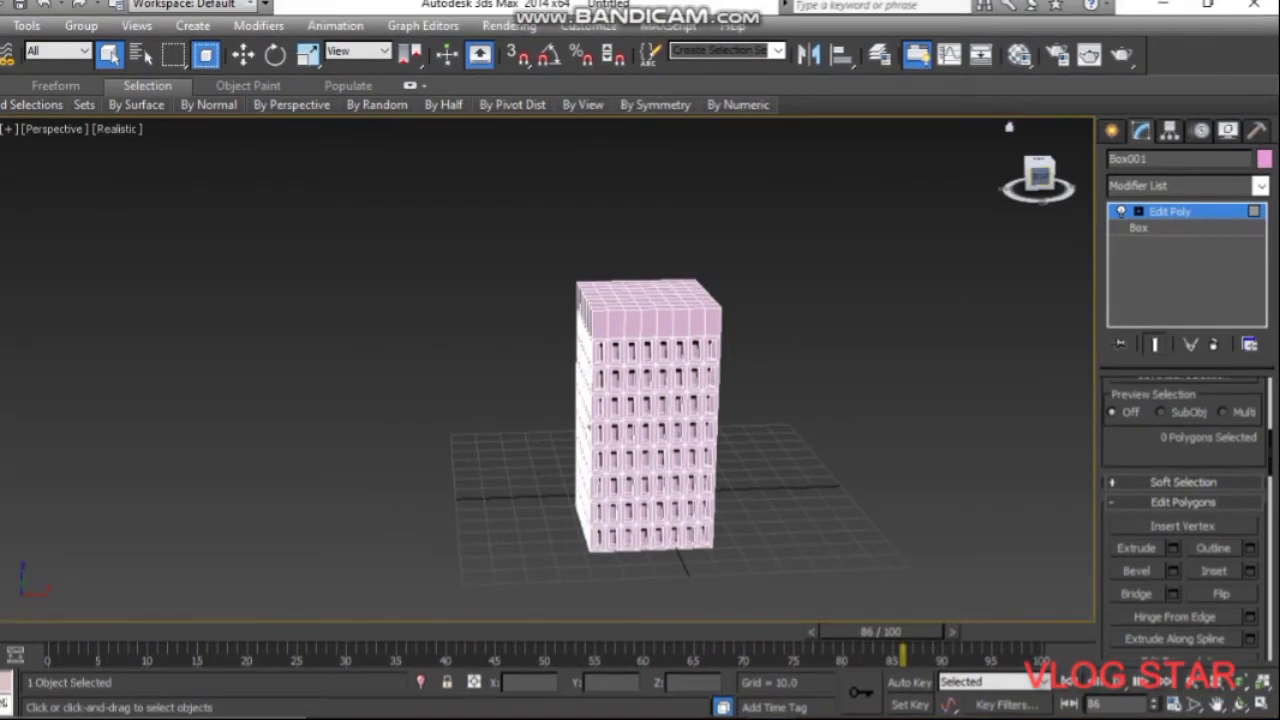
pyautogui.keyDown('alt'); pyautogui.moveTo(700, 400); pyautogui.dragTo(840, 400, button='middle'); pyautogui.keyUp('alt')
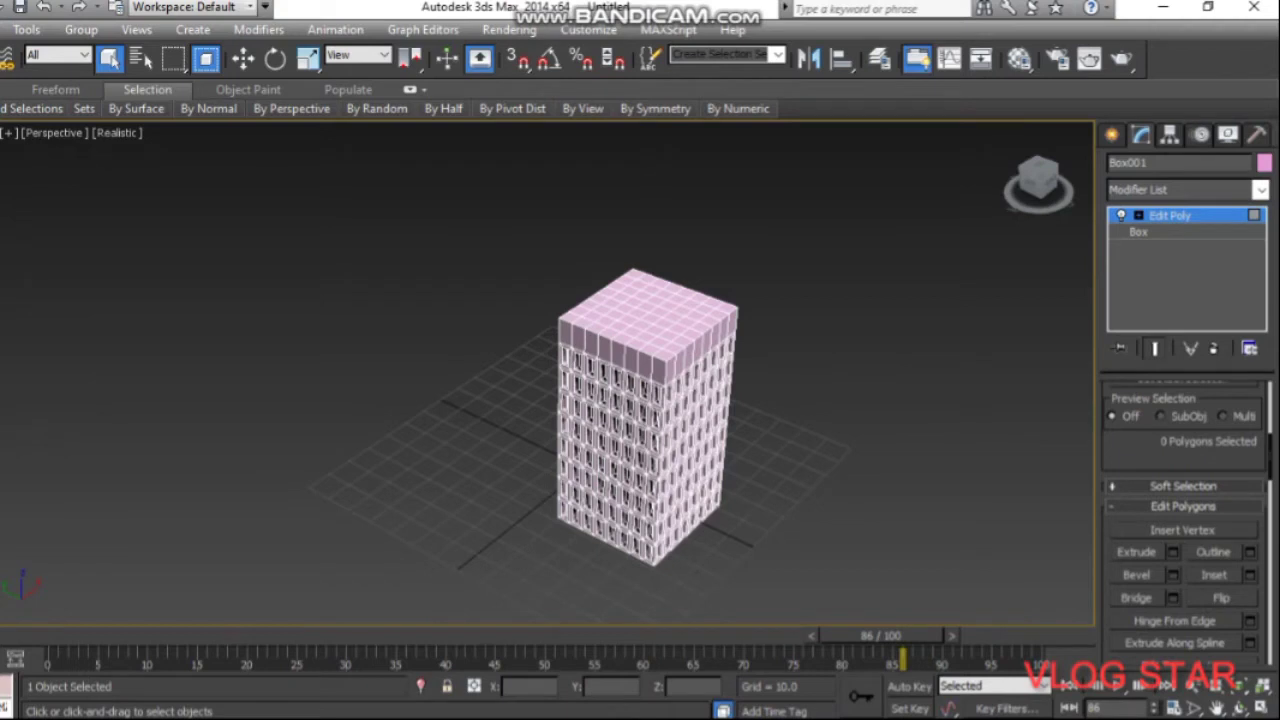
# Select the rooftop border polygons along the front and right edges of the top
pyautogui.click(569, 317)
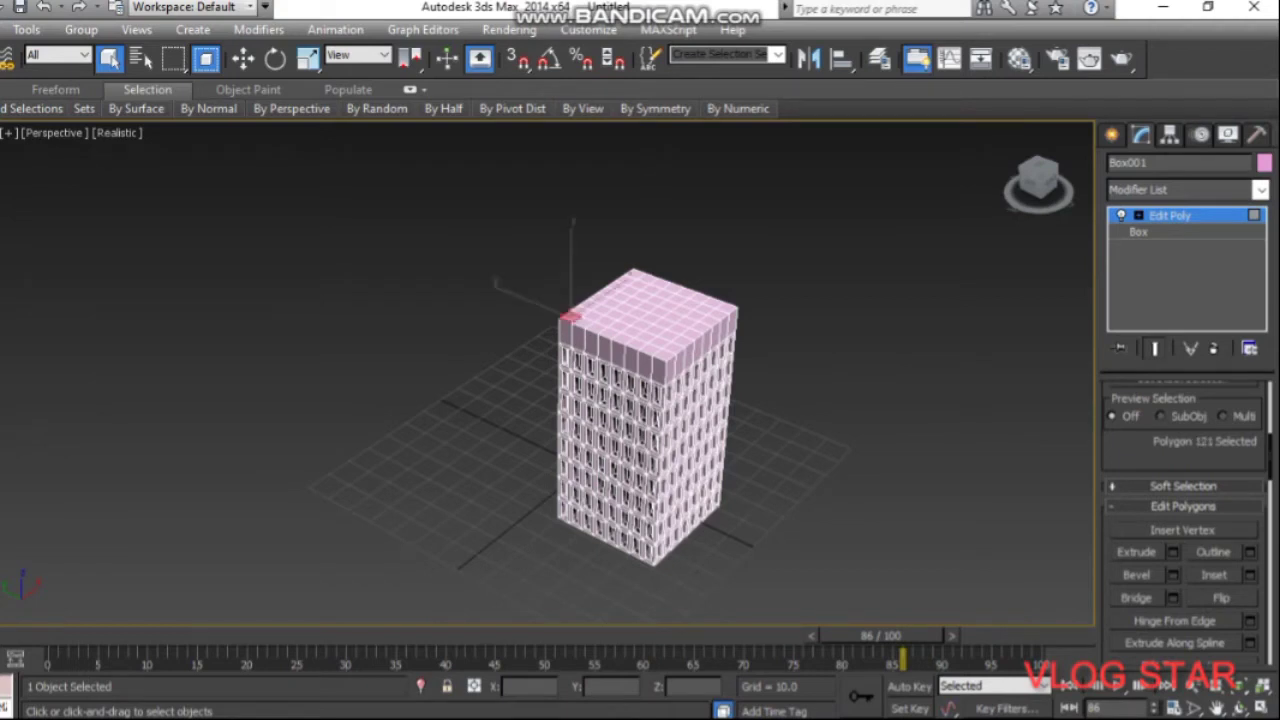
pyautogui.keyDown('ctrl'); pyautogui.click(592, 316); pyautogui.keyUp('ctrl')
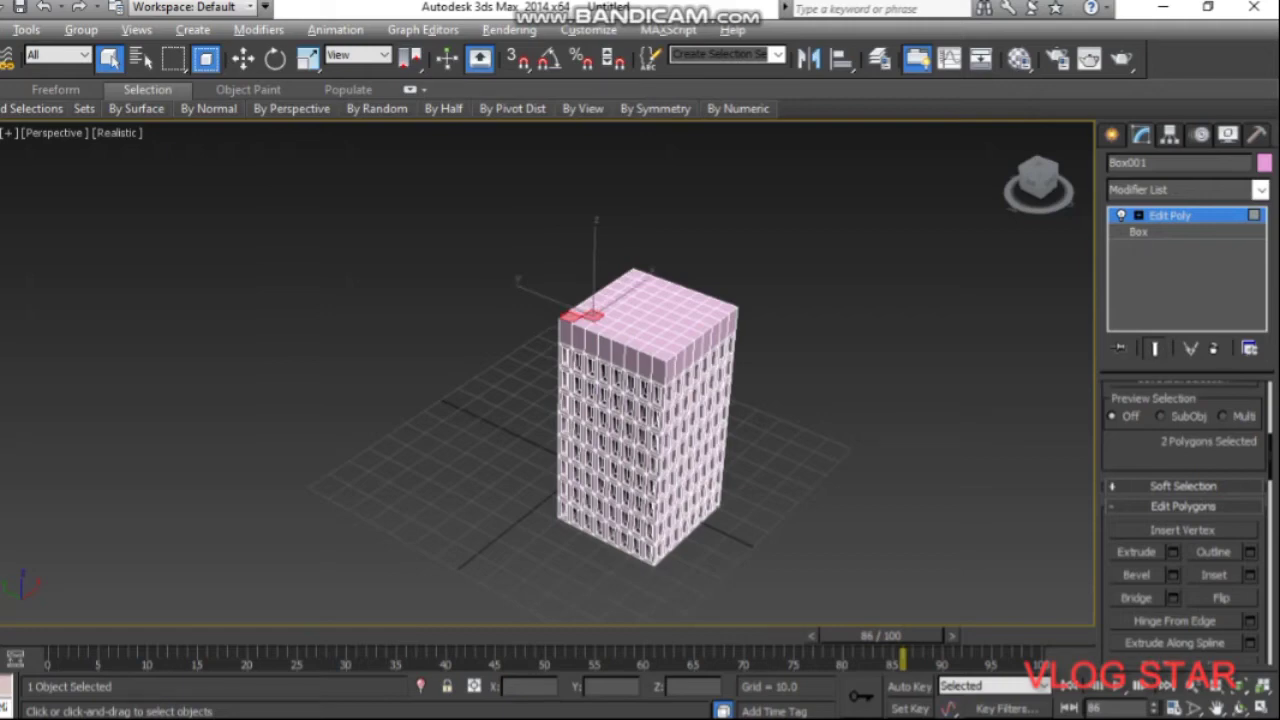
pyautogui.hotkey('ctrl', 'z')
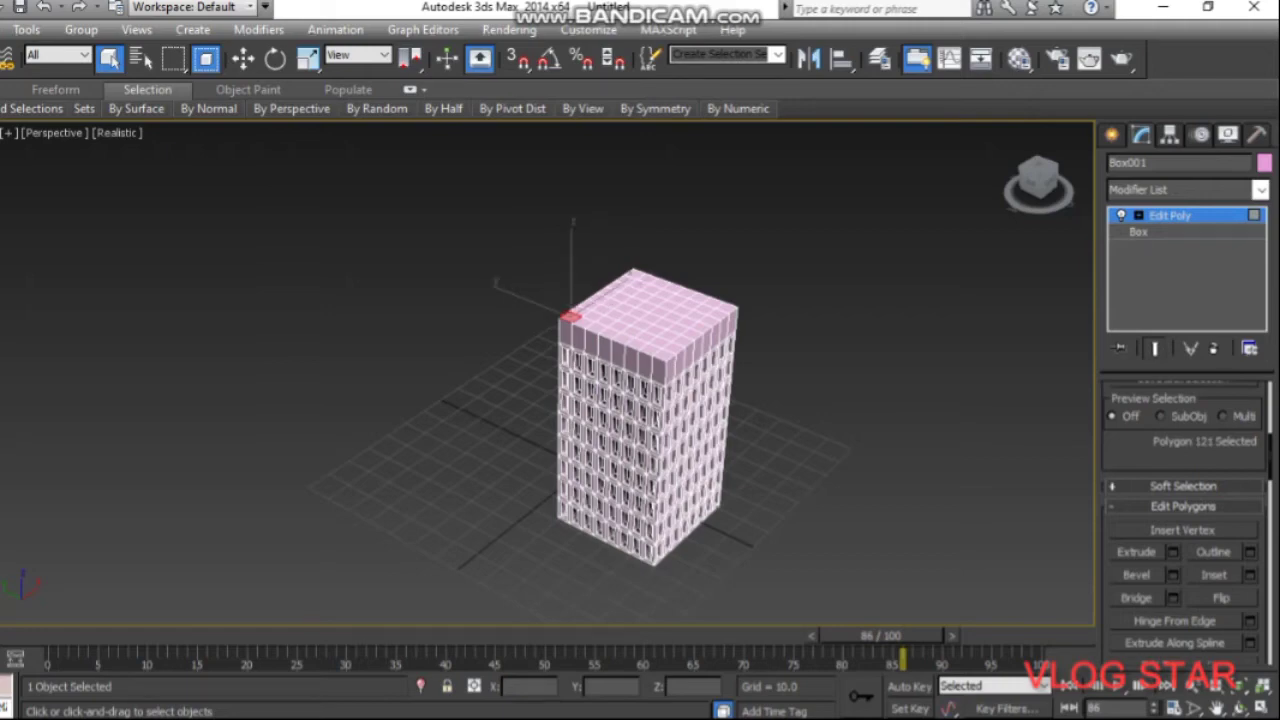
pyautogui.keyDown('ctrl'); pyautogui.click(584, 320); pyautogui.keyUp('ctrl')
pyautogui.keyDown('ctrl'); pyautogui.click(598, 325); pyautogui.keyUp('ctrl')
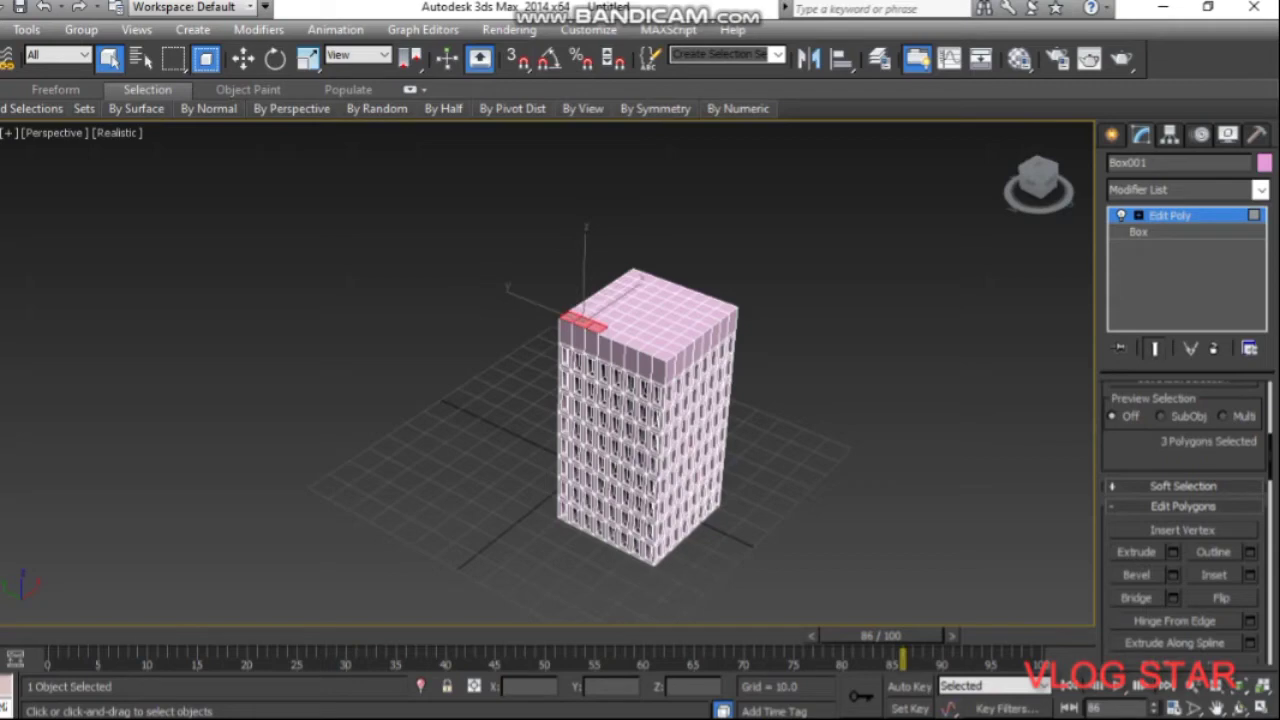
pyautogui.keyDown('ctrl'); pyautogui.click(610, 332); pyautogui.keyUp('ctrl')
pyautogui.keyDown('ctrl'); pyautogui.click(624, 338); pyautogui.keyUp('ctrl')
pyautogui.keyDown('ctrl'); pyautogui.click(638, 343); pyautogui.keyUp('ctrl')
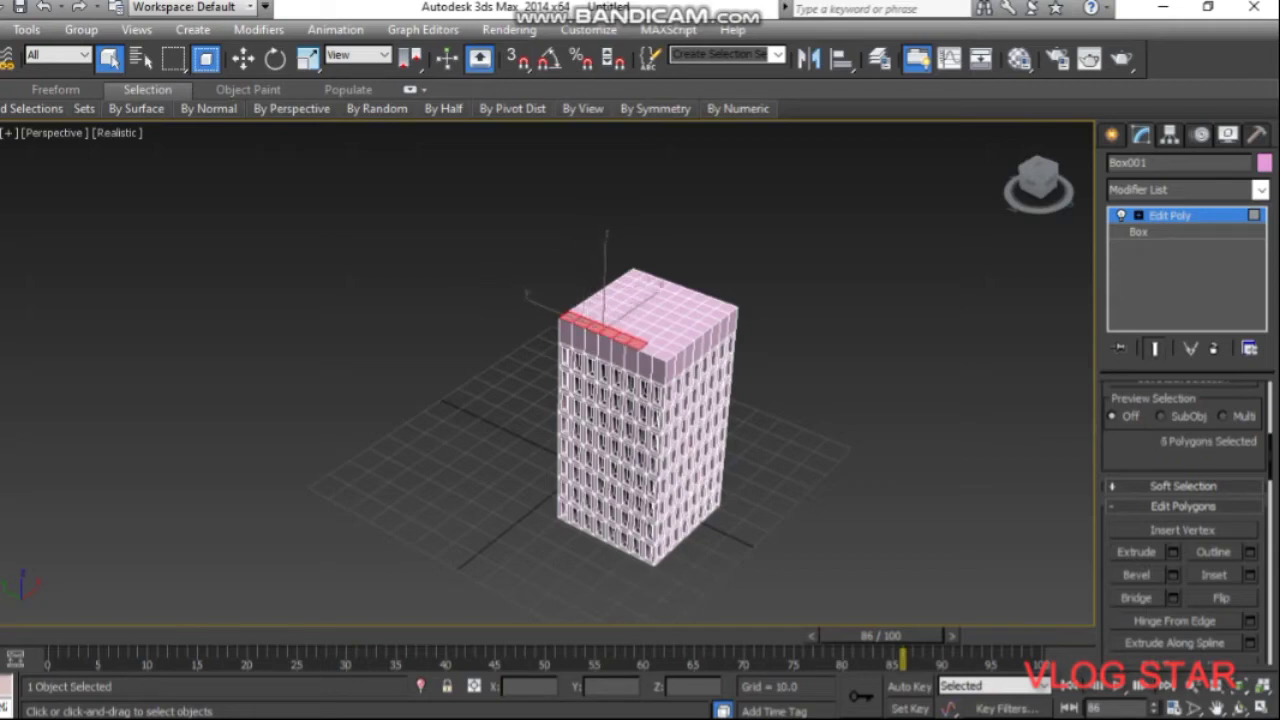
pyautogui.keyDown('ctrl'); pyautogui.click(652, 348); pyautogui.keyUp('ctrl')
pyautogui.keyDown('ctrl'); pyautogui.click(666, 352); pyautogui.keyUp('ctrl')
pyautogui.keyDown('ctrl'); pyautogui.click(682, 340); pyautogui.keyUp('ctrl')
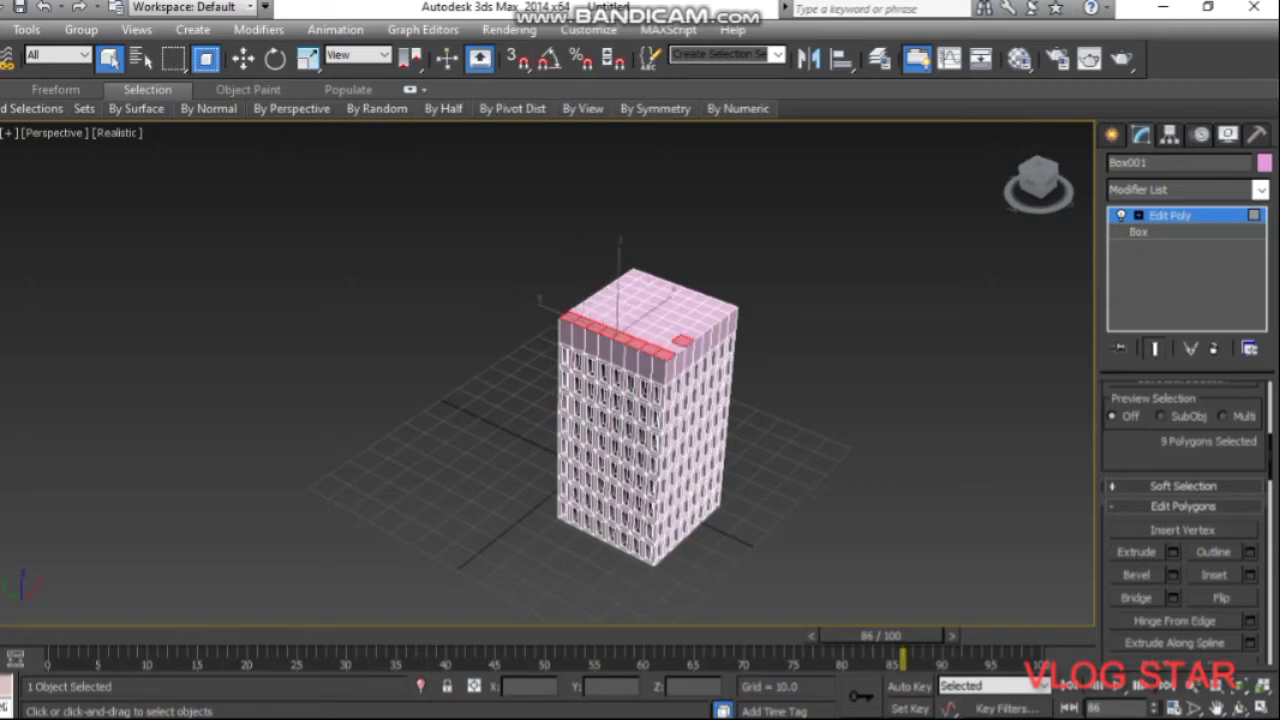
pyautogui.keyDown('ctrl'); pyautogui.click(674, 346); pyautogui.keyUp('ctrl')
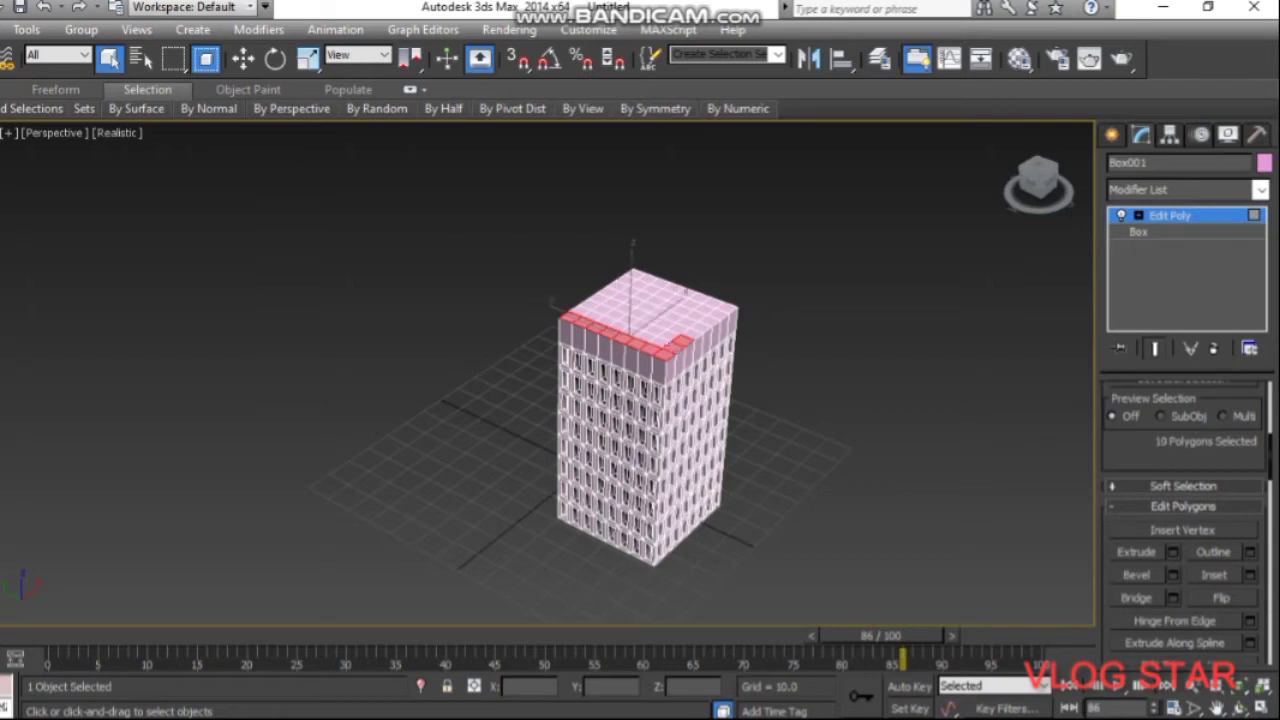
pyautogui.keyDown('ctrl'); pyautogui.click(692, 333); pyautogui.keyUp('ctrl')
pyautogui.keyDown('ctrl'); pyautogui.click(700, 326); pyautogui.keyUp('ctrl')
pyautogui.keyDown('ctrl'); pyautogui.click(708, 320); pyautogui.keyUp('ctrl')
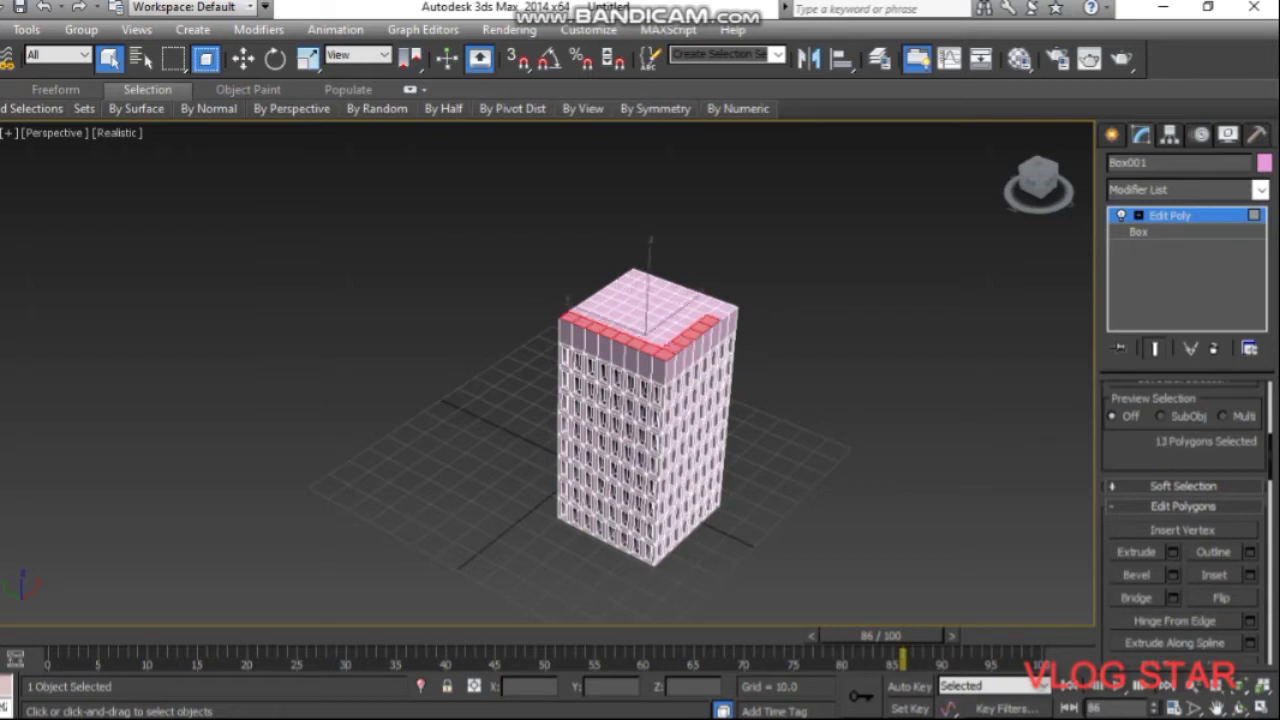
pyautogui.keyDown('ctrl'); pyautogui.click(716, 314); pyautogui.keyUp('ctrl')
pyautogui.keyDown('ctrl'); pyautogui.click(724, 308); pyautogui.keyUp('ctrl')
# Add the back and left edge polygons to complete the 28-polygon border ring
pyautogui.keyDown('ctrl'); pyautogui.click(713, 302); pyautogui.keyUp('ctrl')
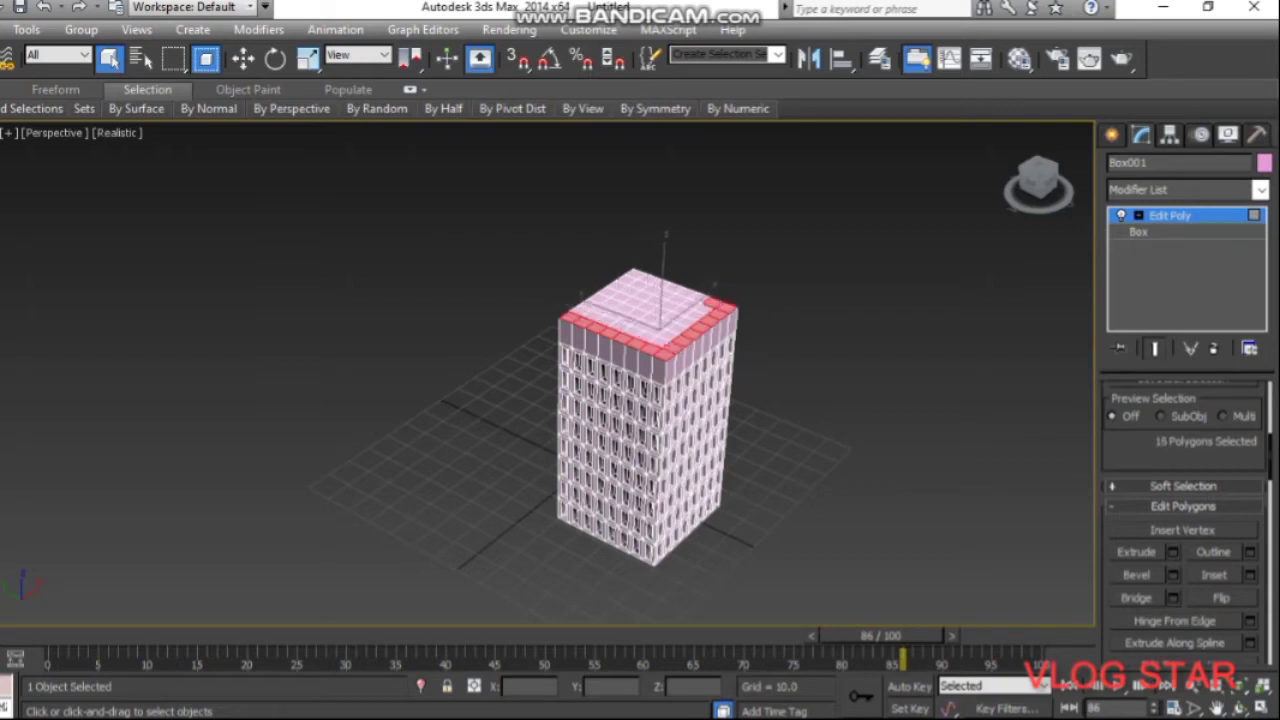
pyautogui.keyDown('ctrl'); pyautogui.click(700, 298); pyautogui.keyUp('ctrl')
pyautogui.keyDown('ctrl'); pyautogui.click(689, 294); pyautogui.keyUp('ctrl')
pyautogui.keyDown('ctrl'); pyautogui.click(678, 290); pyautogui.keyUp('ctrl')
pyautogui.keyDown('ctrl'); pyautogui.click(666, 285); pyautogui.keyUp('ctrl')
pyautogui.keyDown('ctrl'); pyautogui.click(655, 281); pyautogui.keyUp('ctrl')
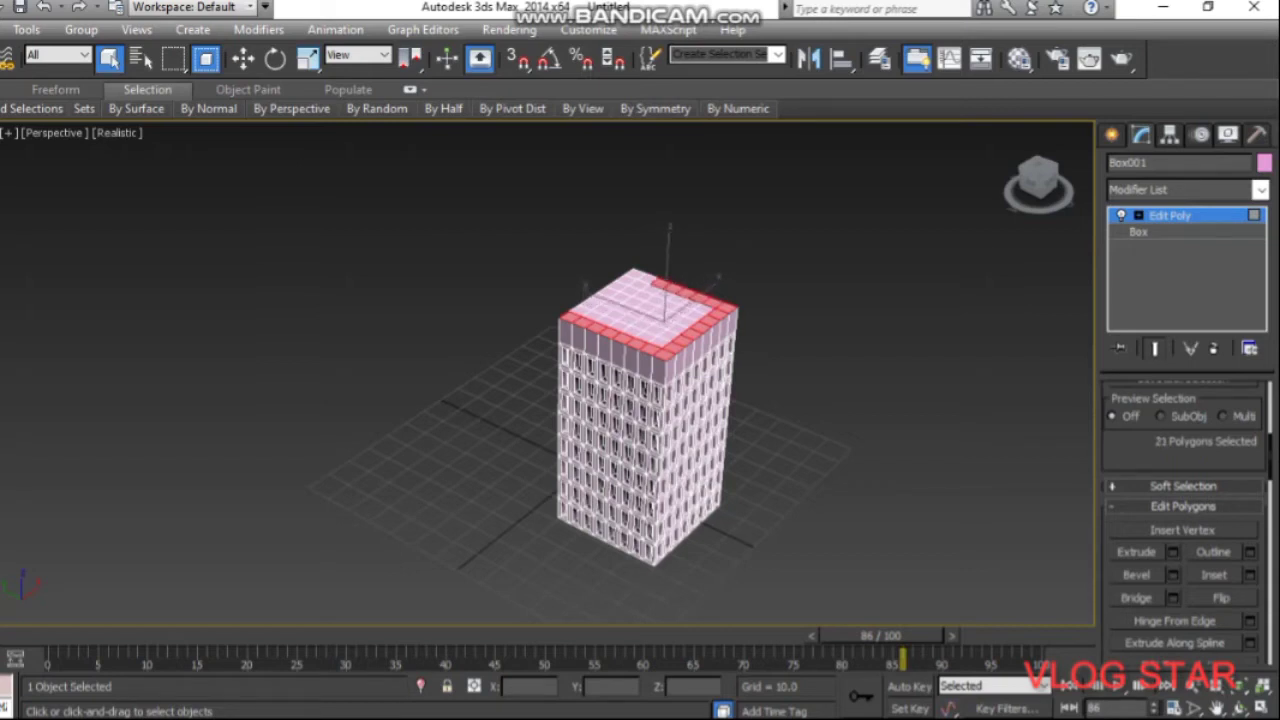
pyautogui.keyDown('ctrl'); pyautogui.click(641, 276); pyautogui.keyUp('ctrl')
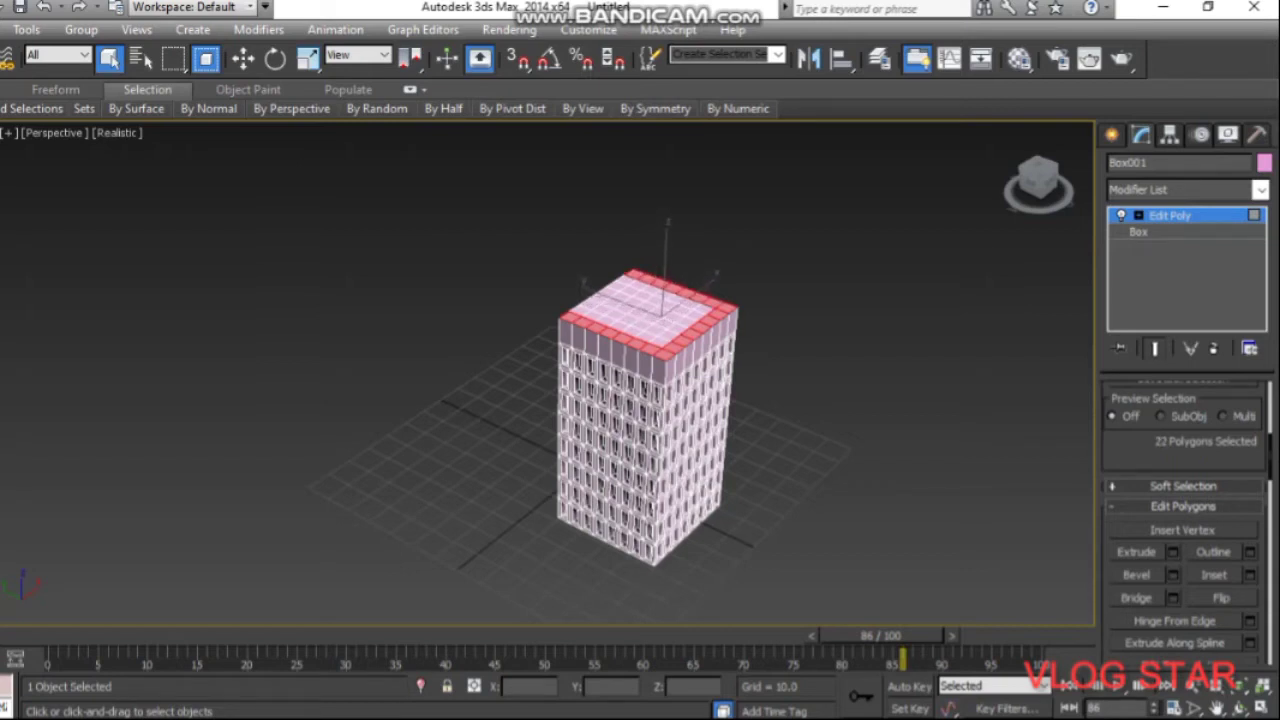
pyautogui.keyDown('ctrl'); pyautogui.click(627, 281); pyautogui.keyUp('ctrl')
pyautogui.keyDown('ctrl'); pyautogui.click(613, 287); pyautogui.keyUp('ctrl')
pyautogui.keyDown('ctrl'); pyautogui.click(600, 296); pyautogui.keyUp('ctrl')
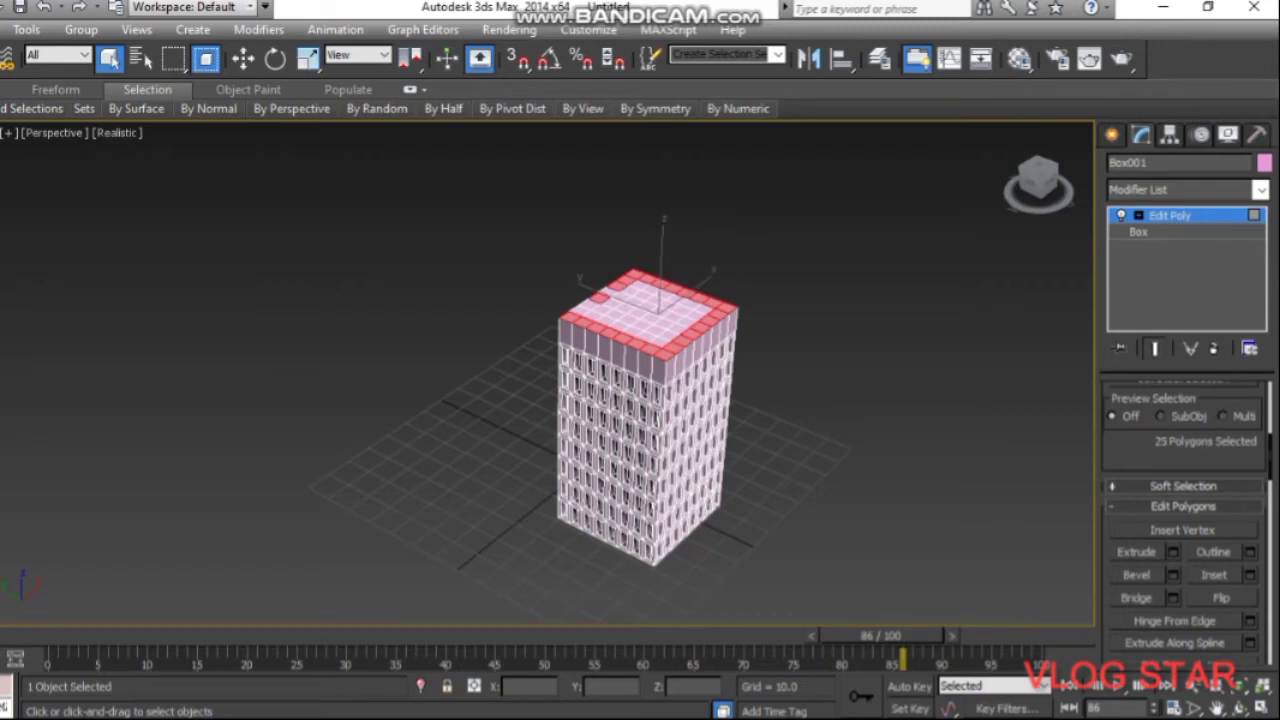
pyautogui.keyDown('ctrl'); pyautogui.click(589, 304); pyautogui.keyUp('ctrl')
pyautogui.keyDown('ctrl'); pyautogui.click(578, 310); pyautogui.keyUp('ctrl')
pyautogui.keyDown('ctrl'); pyautogui.click(566, 314); pyautogui.keyUp('ctrl')
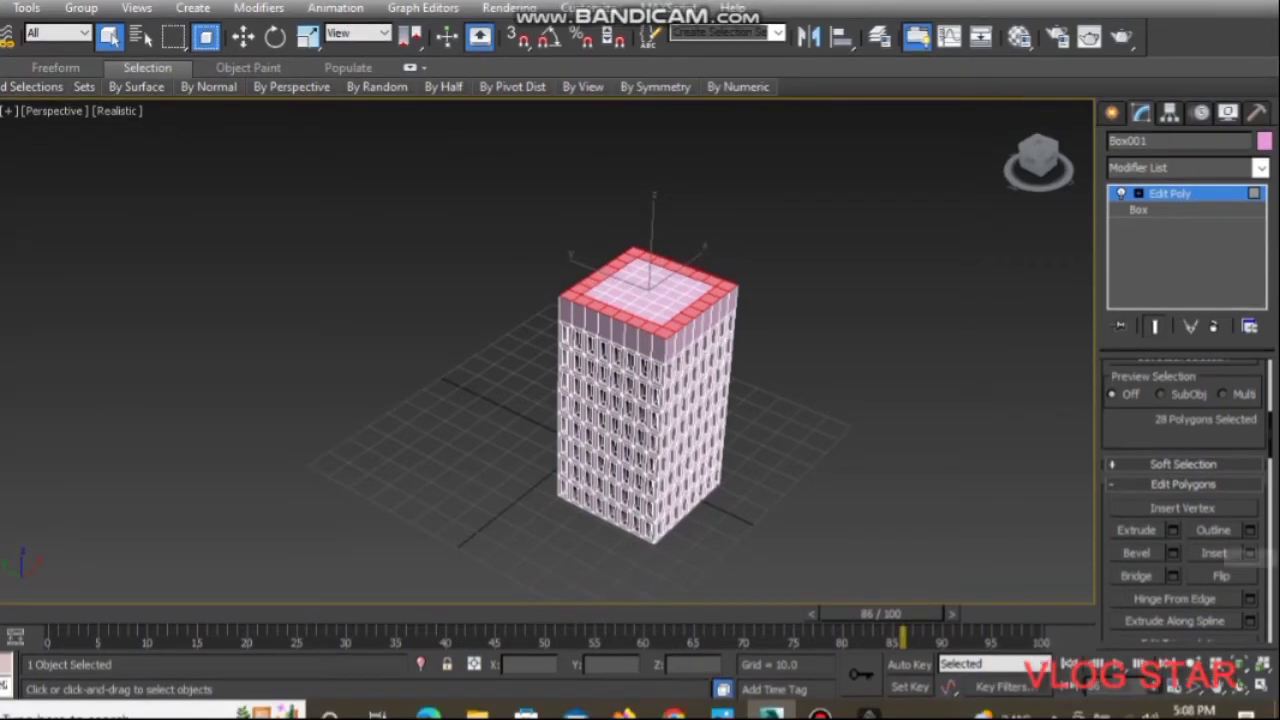
# Outline the border ring inward by -1.509
pyautogui.click(1249, 530)
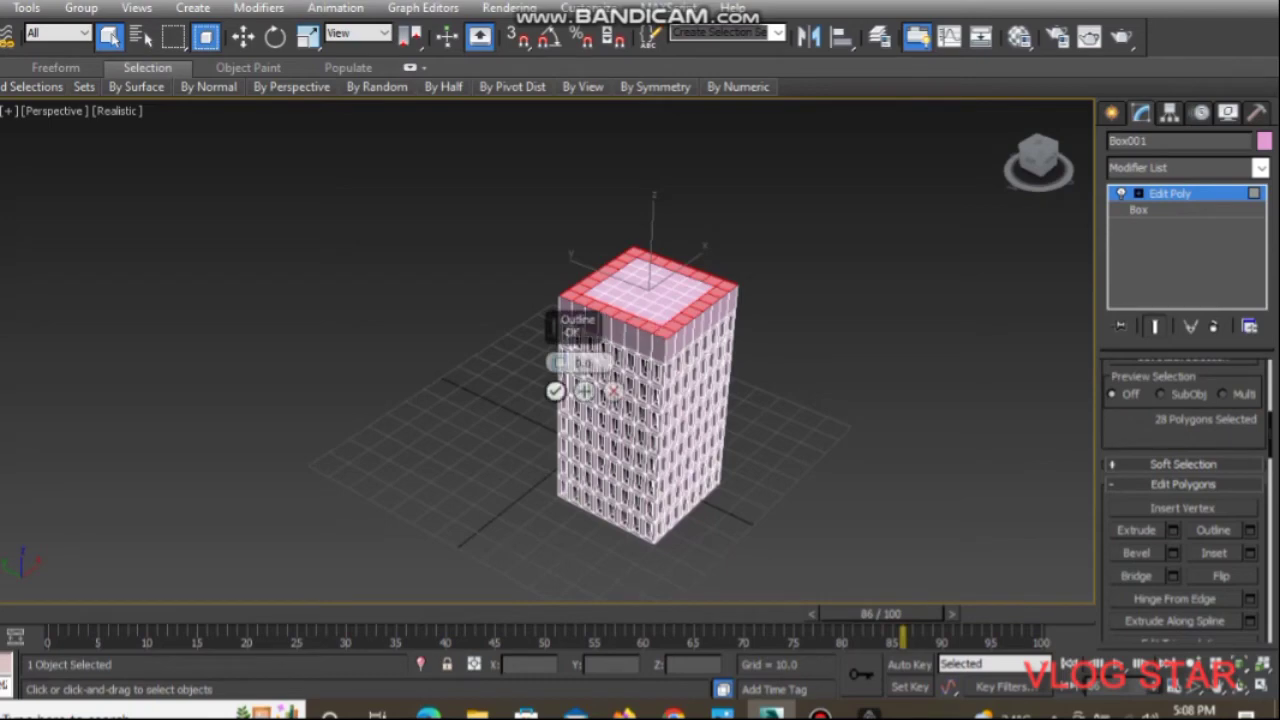
pyautogui.moveTo(558, 362)
pyautogui.mouseDown()
pyautogui.moveTo(558, 375)
pyautogui.moveTo(558, 364)
pyautogui.mouseUp()
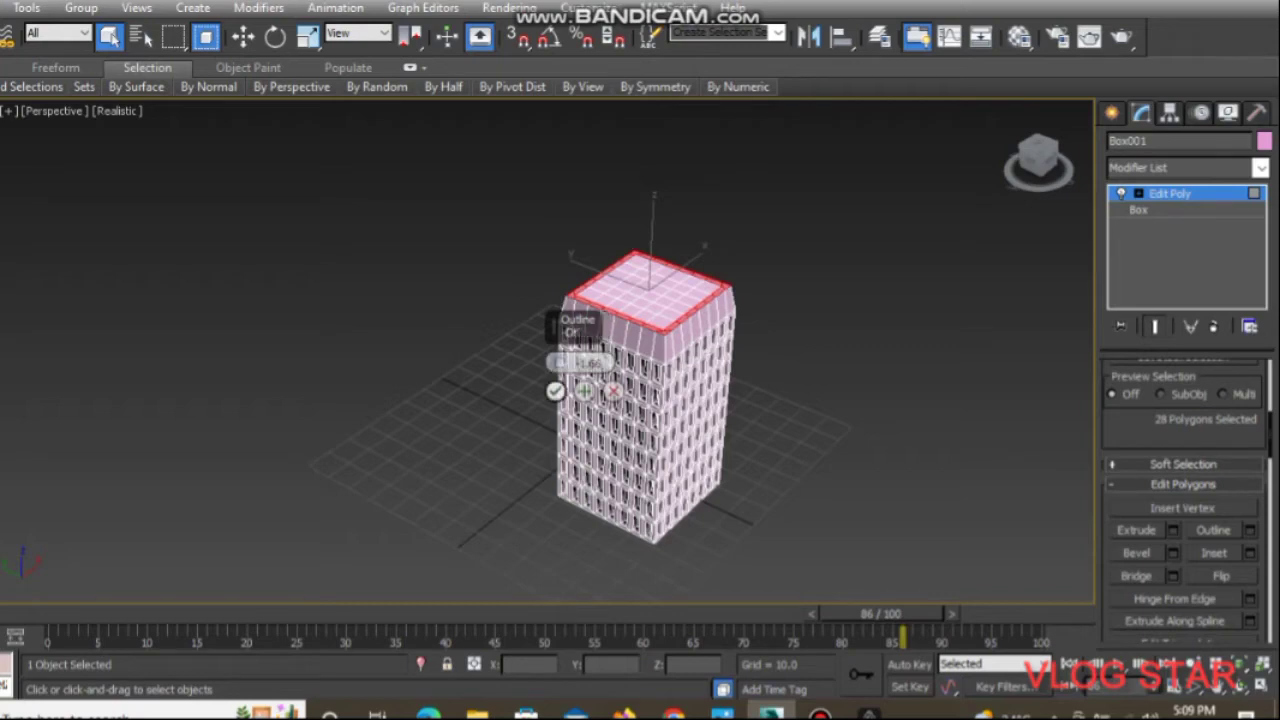
pyautogui.click(555, 391)
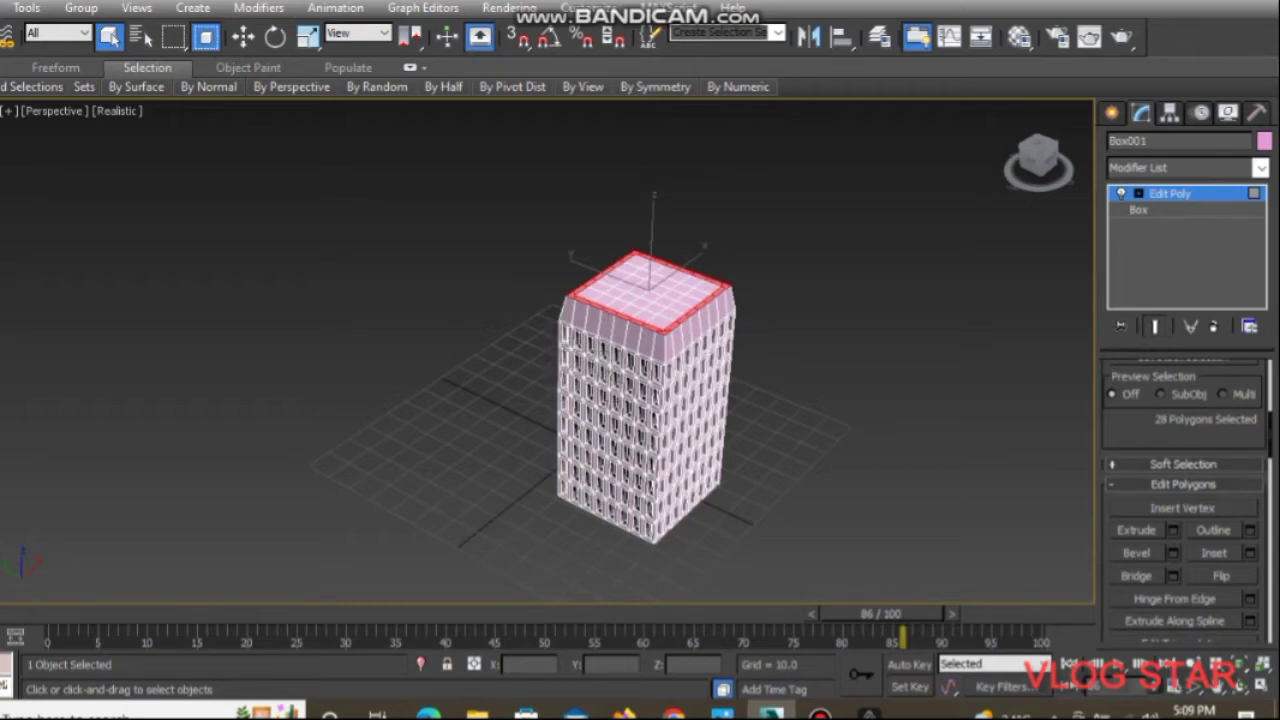
# Extrude the ring 8.1 units upward into a parapet wall, then clear the selection
pyautogui.click(1173, 530)
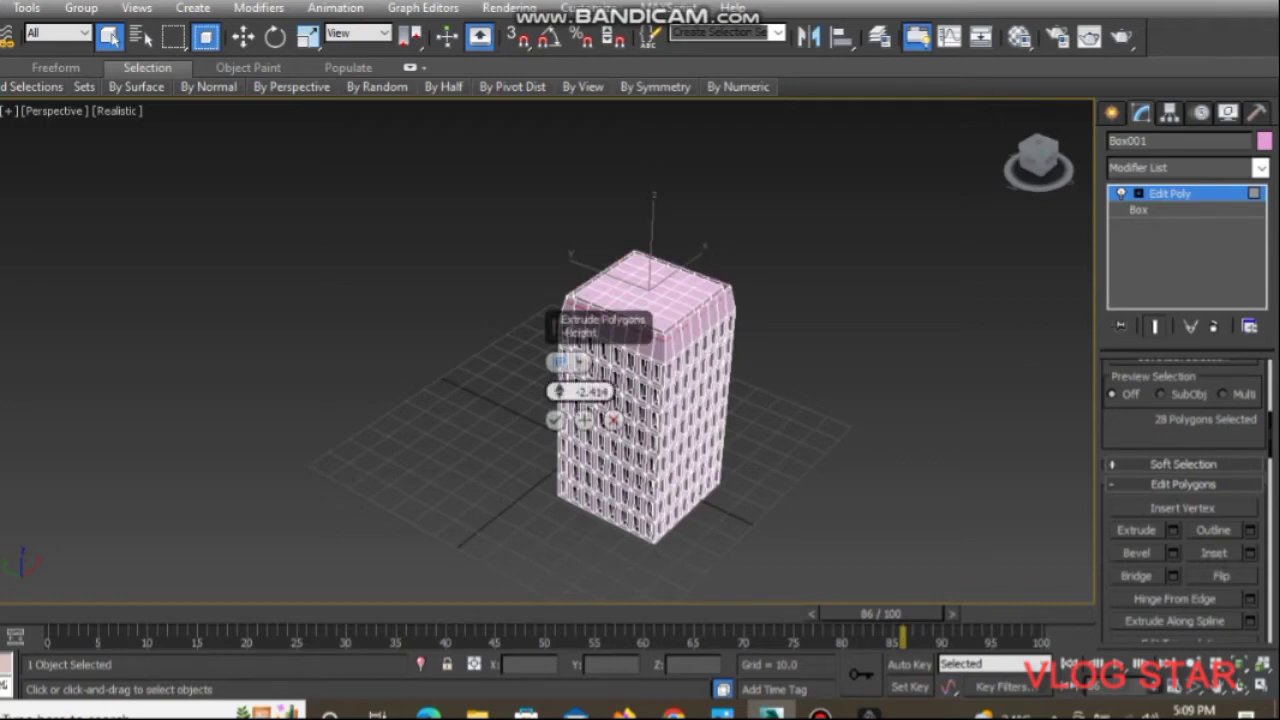
pyautogui.moveTo(557, 391); pyautogui.dragTo(557, 360)
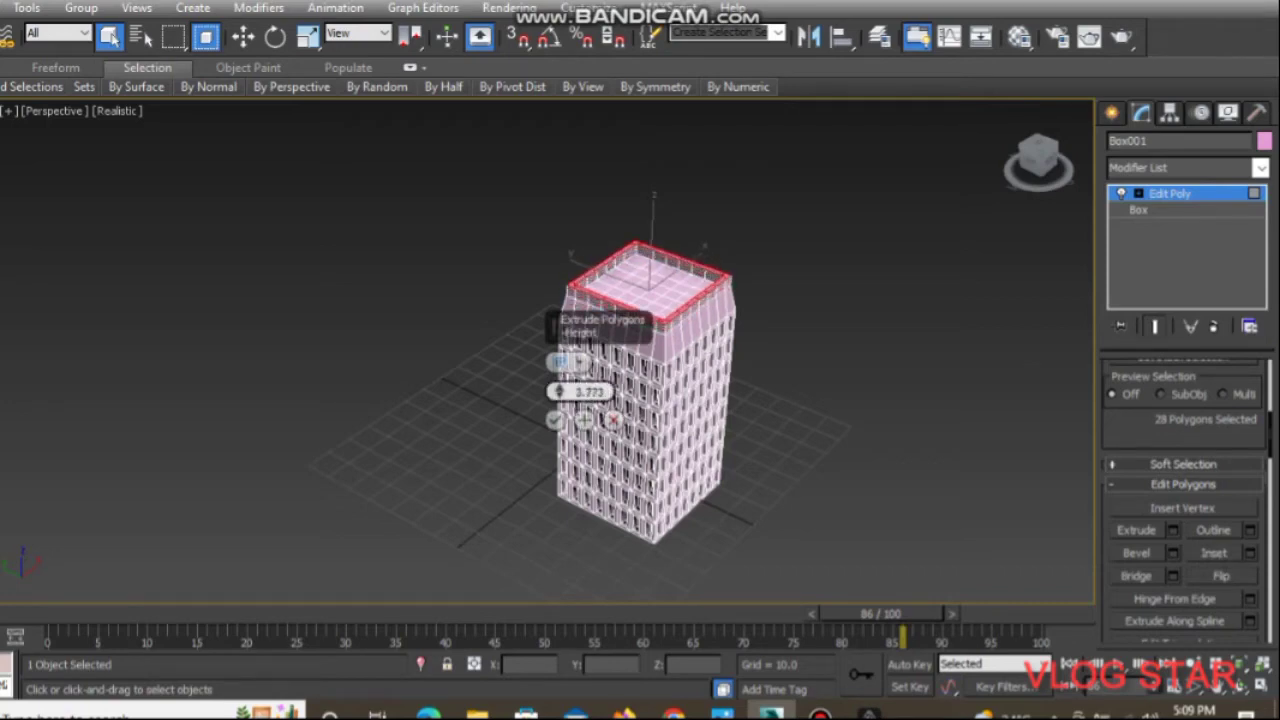
pyautogui.write('8.1')
pyautogui.press('Return')
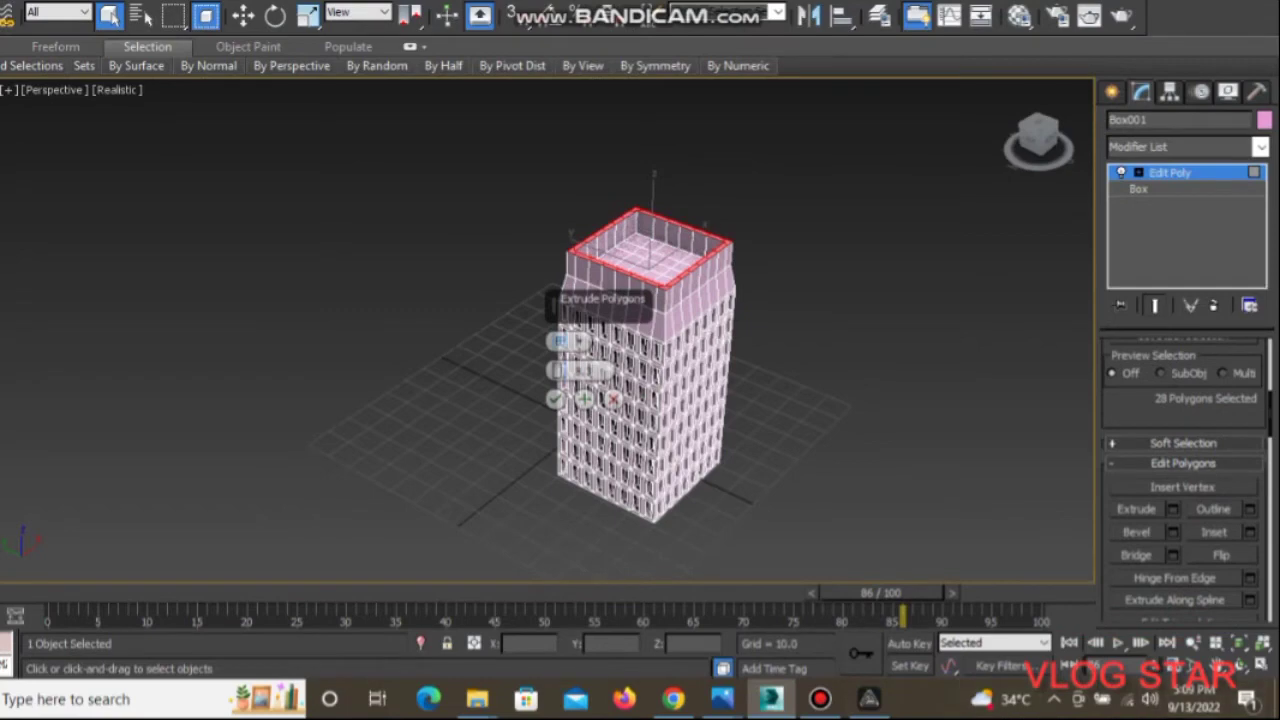
pyautogui.click(555, 398)
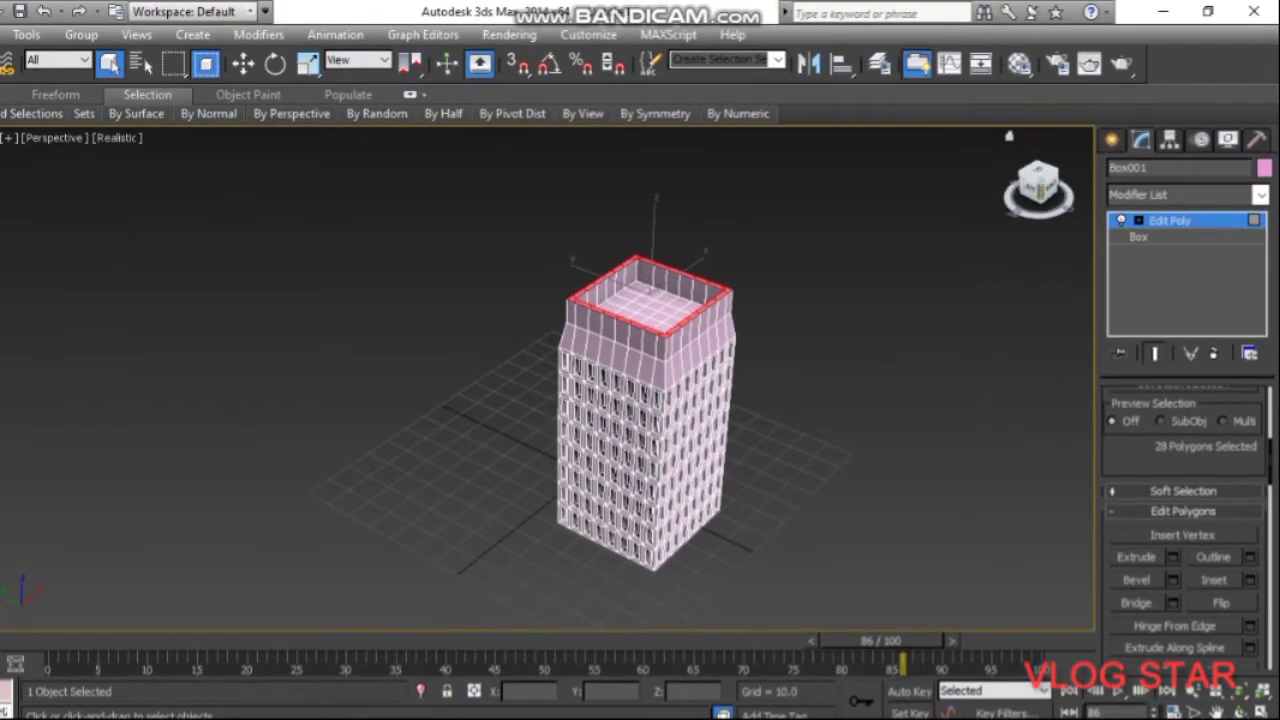
pyautogui.hotkey('ctrl', 'd')
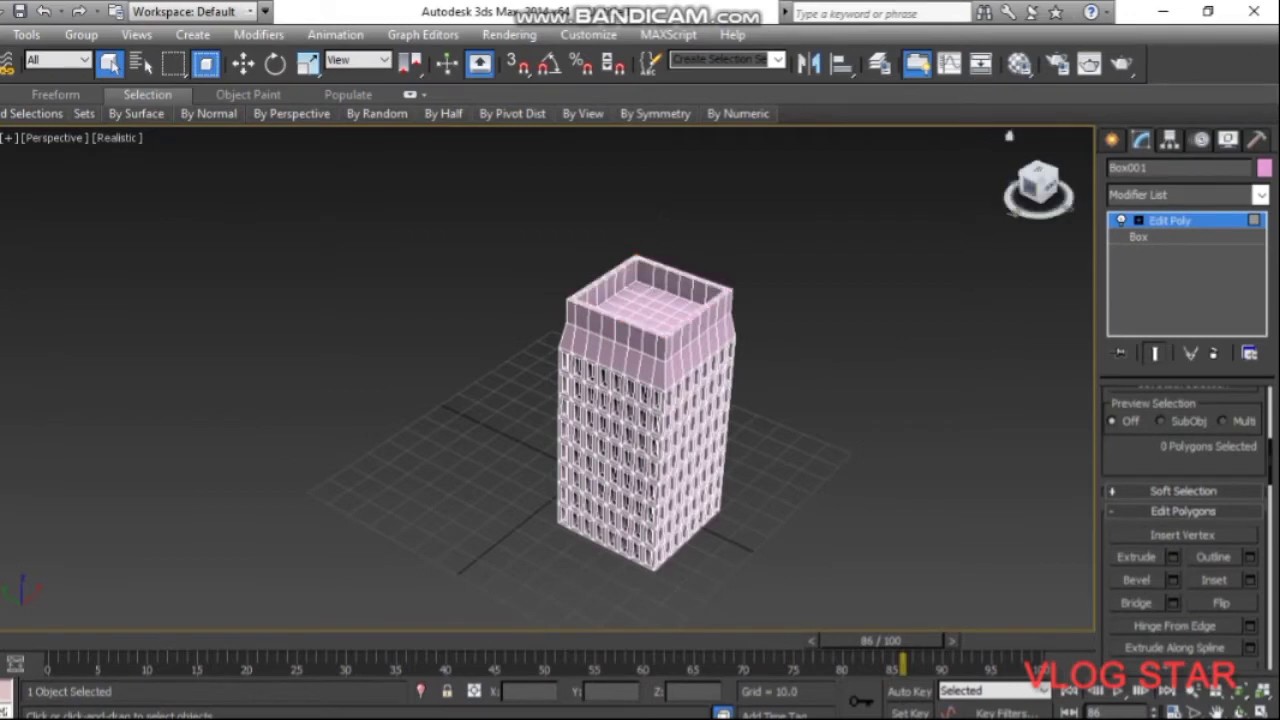
# Select a 2x2 block of roof polygons near the centre of the rooftop
pyautogui.moveTo(1030, 180); pyautogui.dragTo(1040, 210)
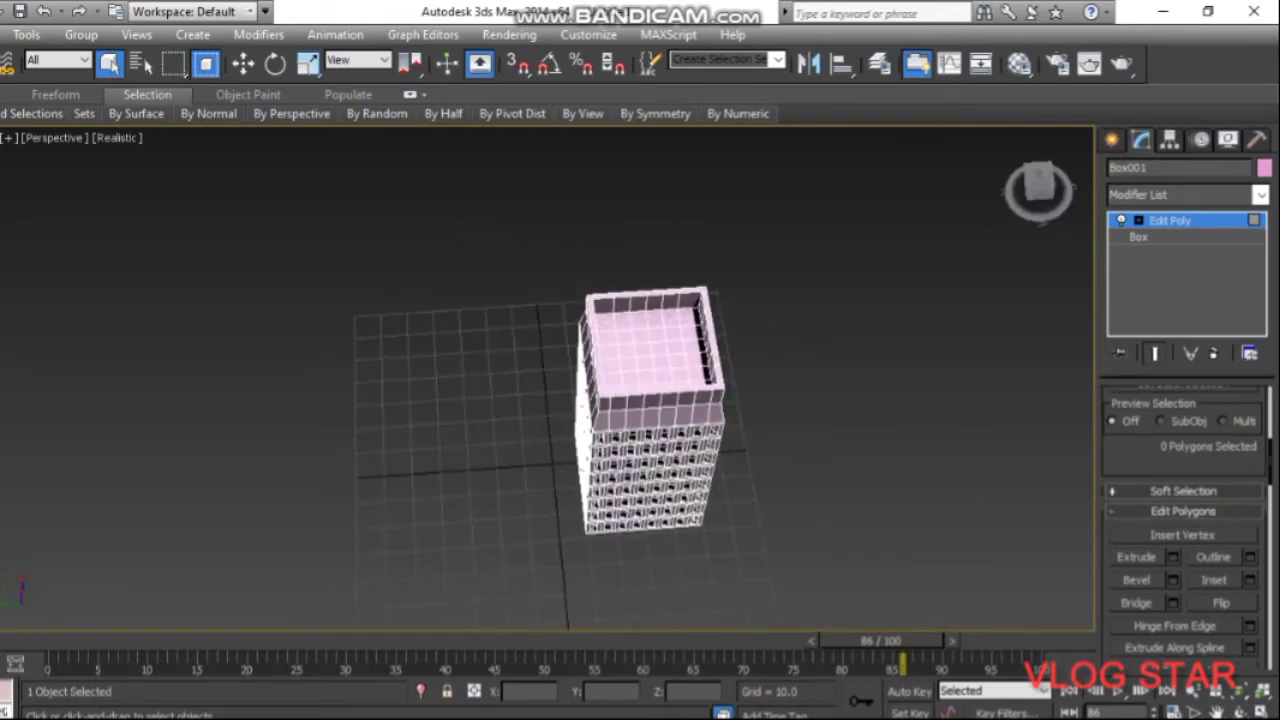
pyautogui.click(640, 336)
pyautogui.click(656, 334)
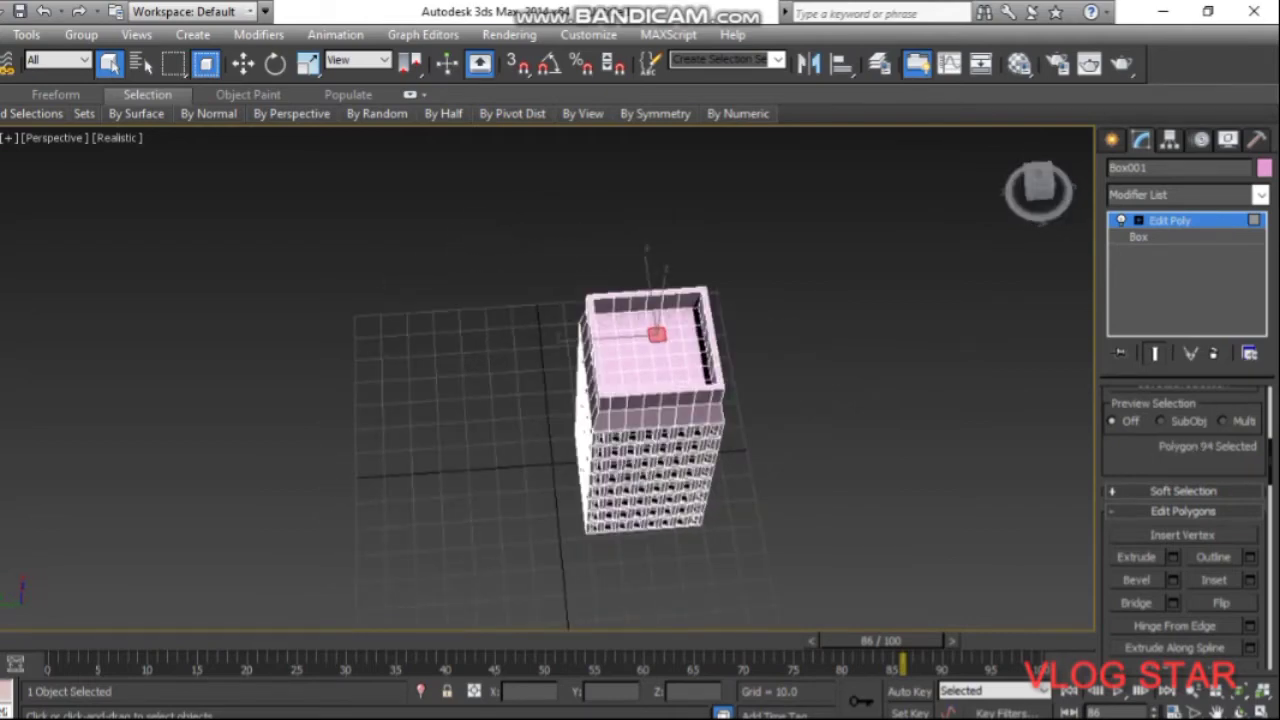
pyautogui.keyDown('ctrl'); pyautogui.click(607, 337); pyautogui.keyUp('ctrl')
pyautogui.hotkey('ctrl', 'z')
pyautogui.hotkey('ctrl', 'z')
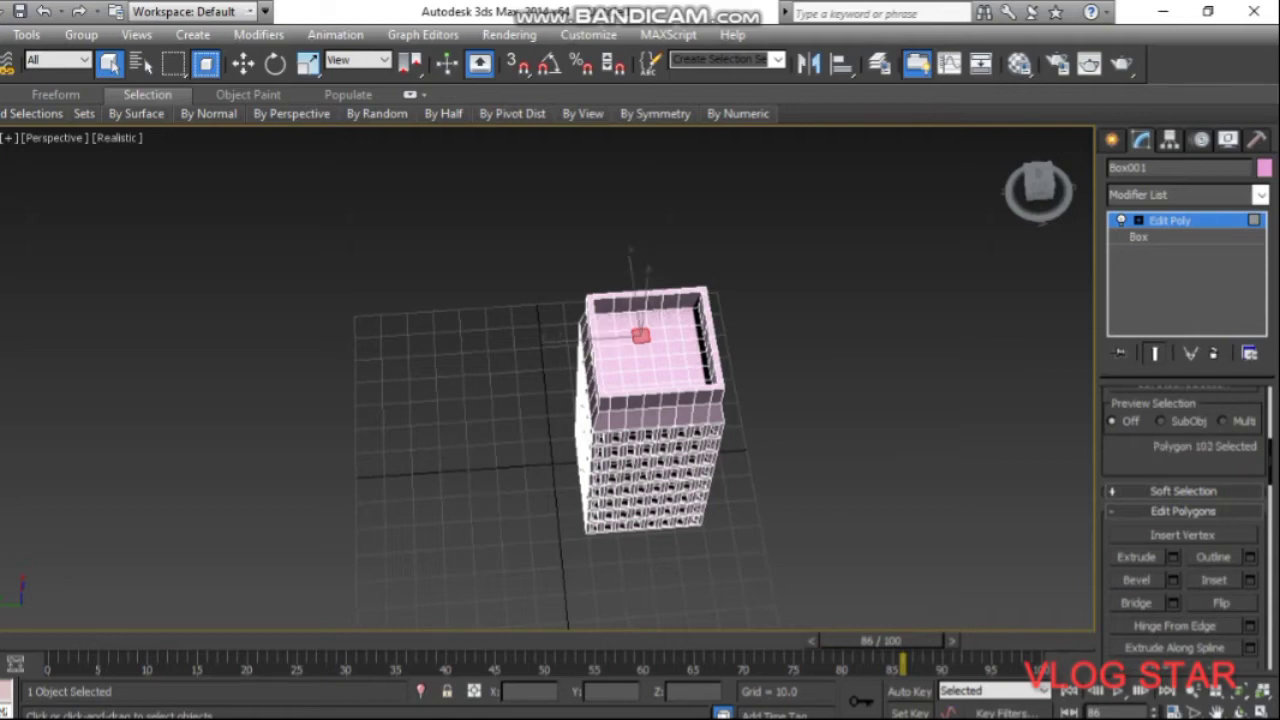
pyautogui.hotkey('ctrl', 'z')
pyautogui.hotkey('ctrl', 'z')
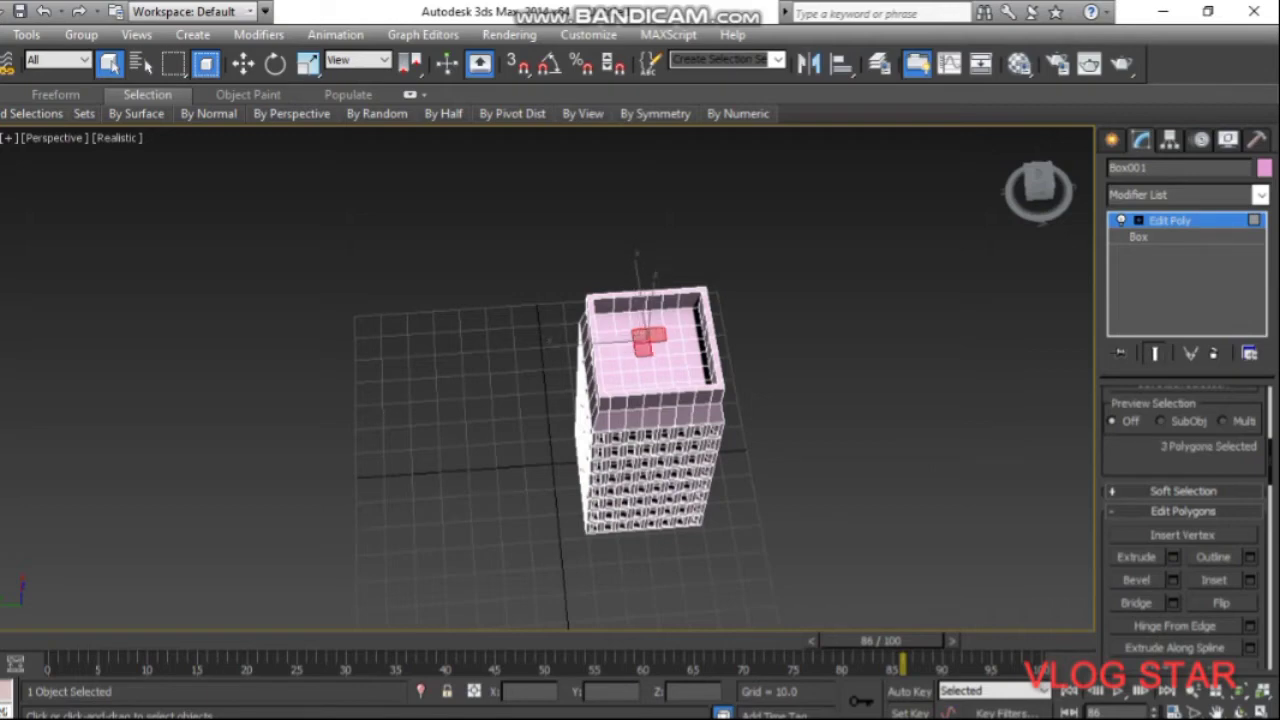
pyautogui.hotkey('ctrl', 'z')
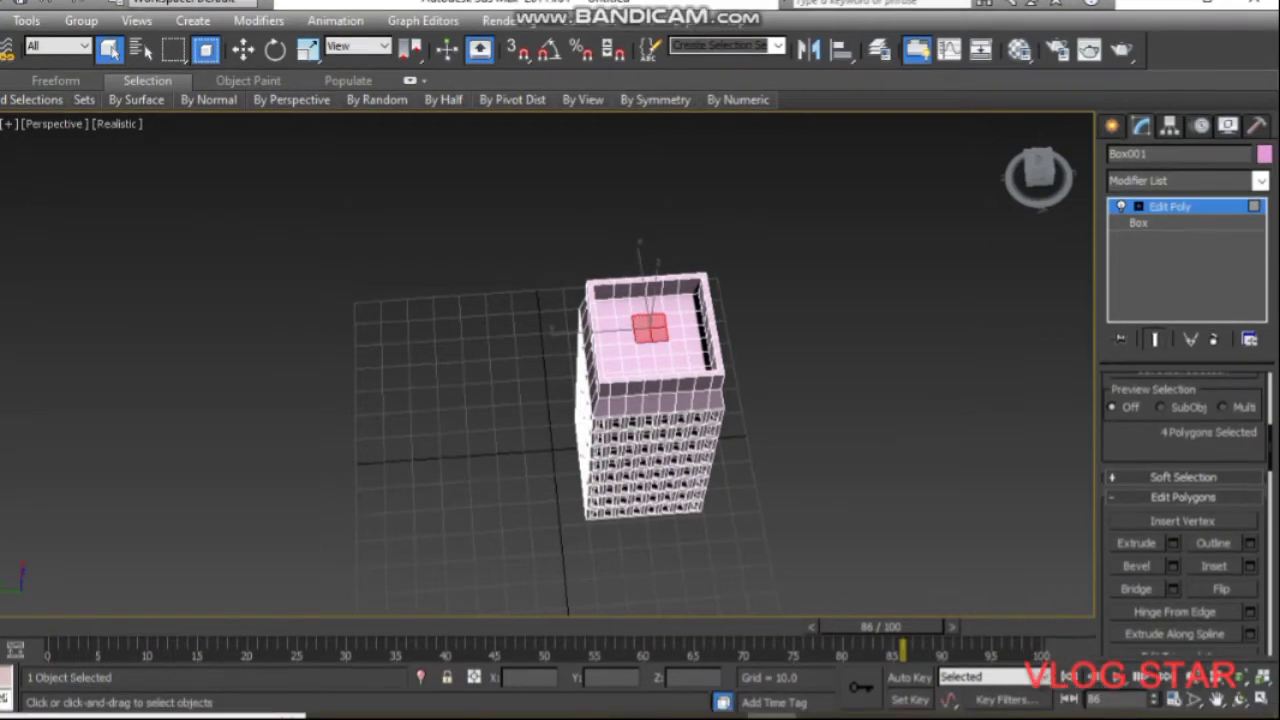
# Extrude the roof block upward into a small box and select one of its faces
pyautogui.click(1172, 557)
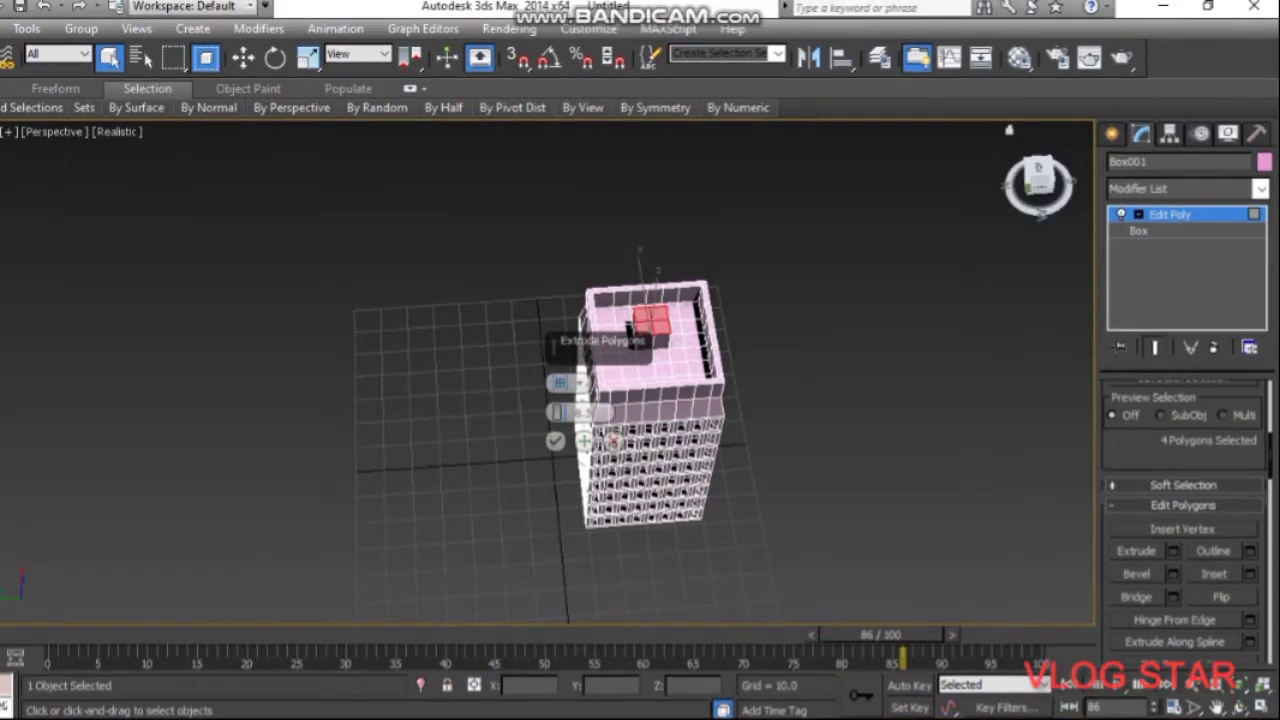
pyautogui.moveTo(1038, 172); pyautogui.dragTo(1040, 160)
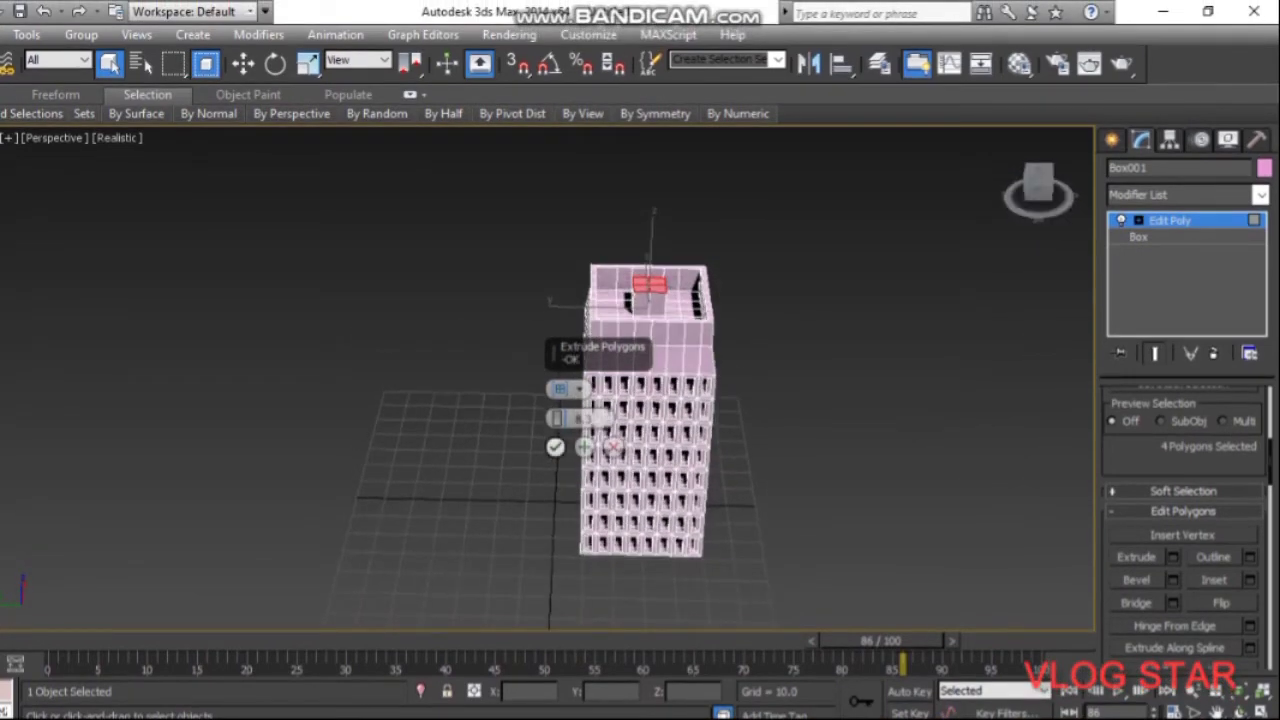
pyautogui.click(555, 447)
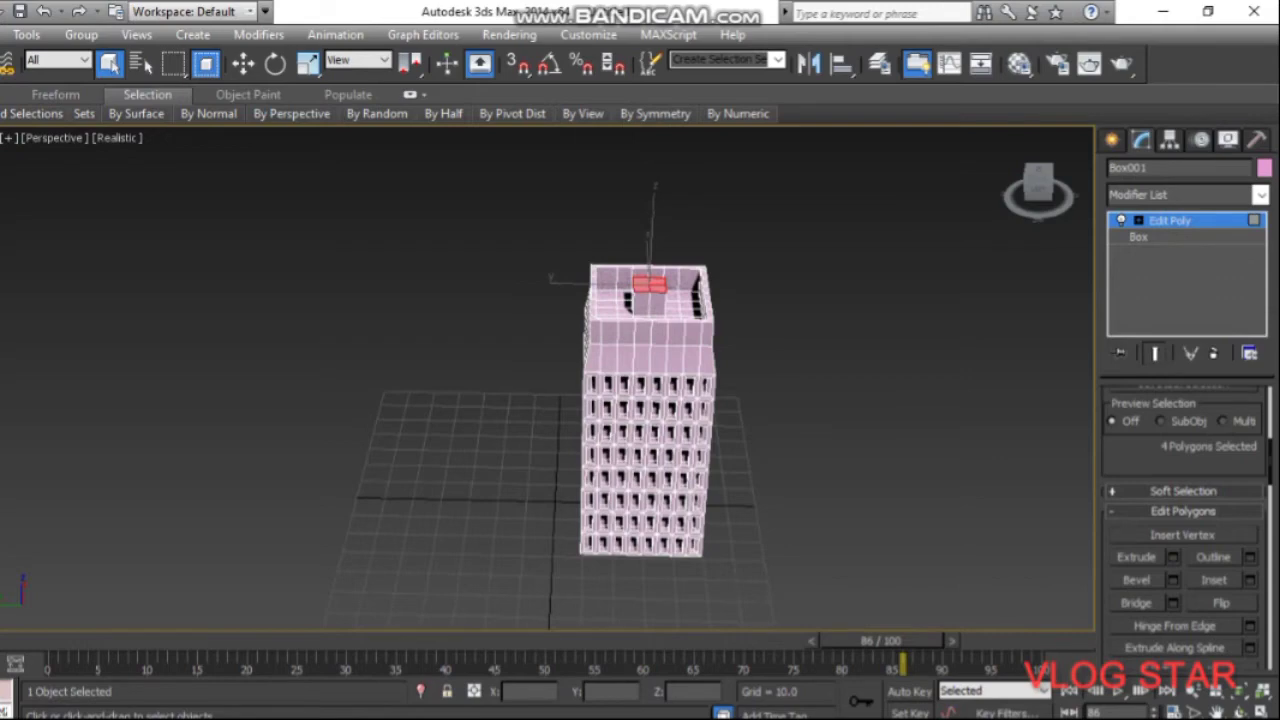
pyautogui.click(641, 302)
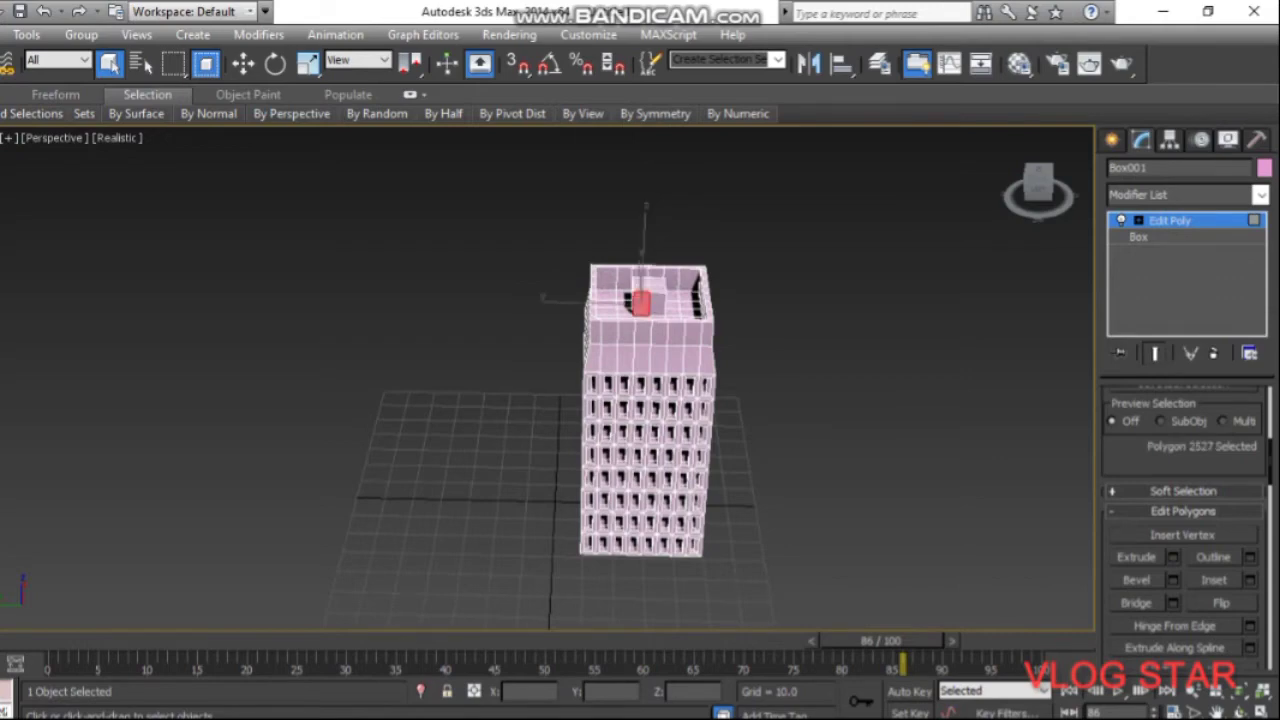
# Inset two faces of the rooftop box By Polygon by 1.056
pyautogui.keyDown('ctrl'); pyautogui.click(658, 303); pyautogui.keyUp('ctrl')
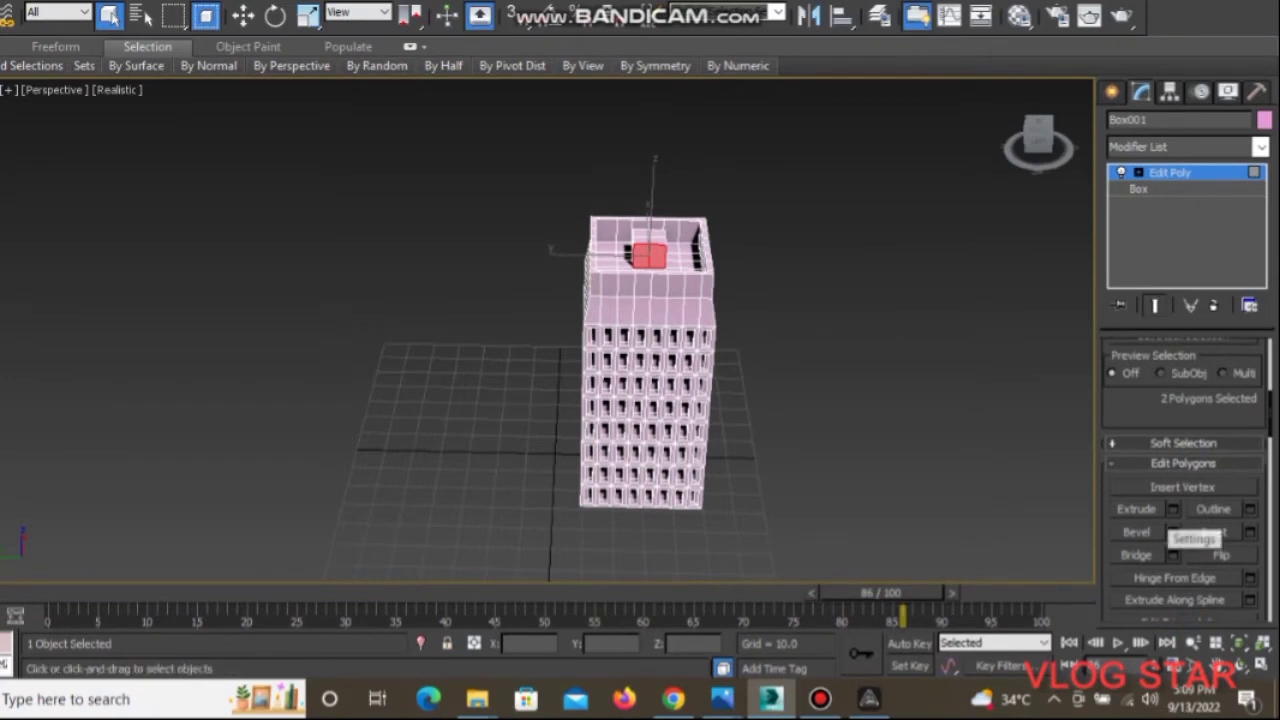
pyautogui.click(1250, 532)
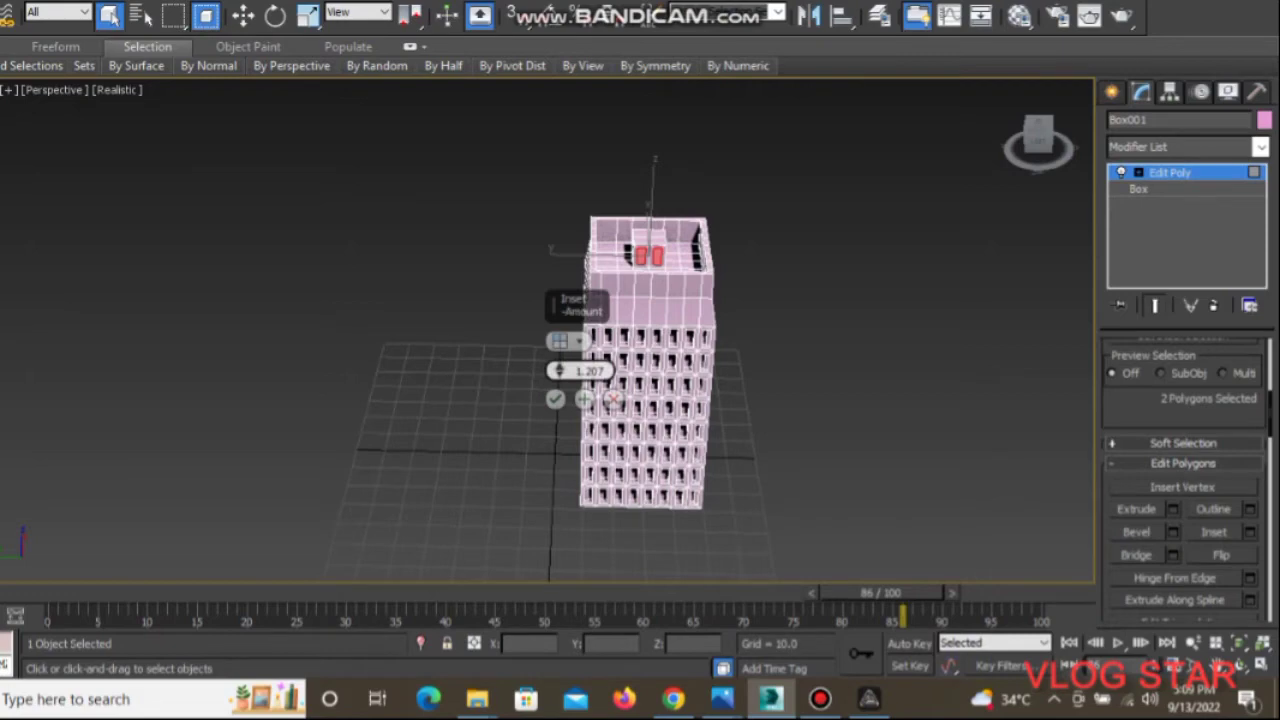
pyautogui.moveTo(558, 370); pyautogui.dragTo(558, 382)
pyautogui.click(558, 340)
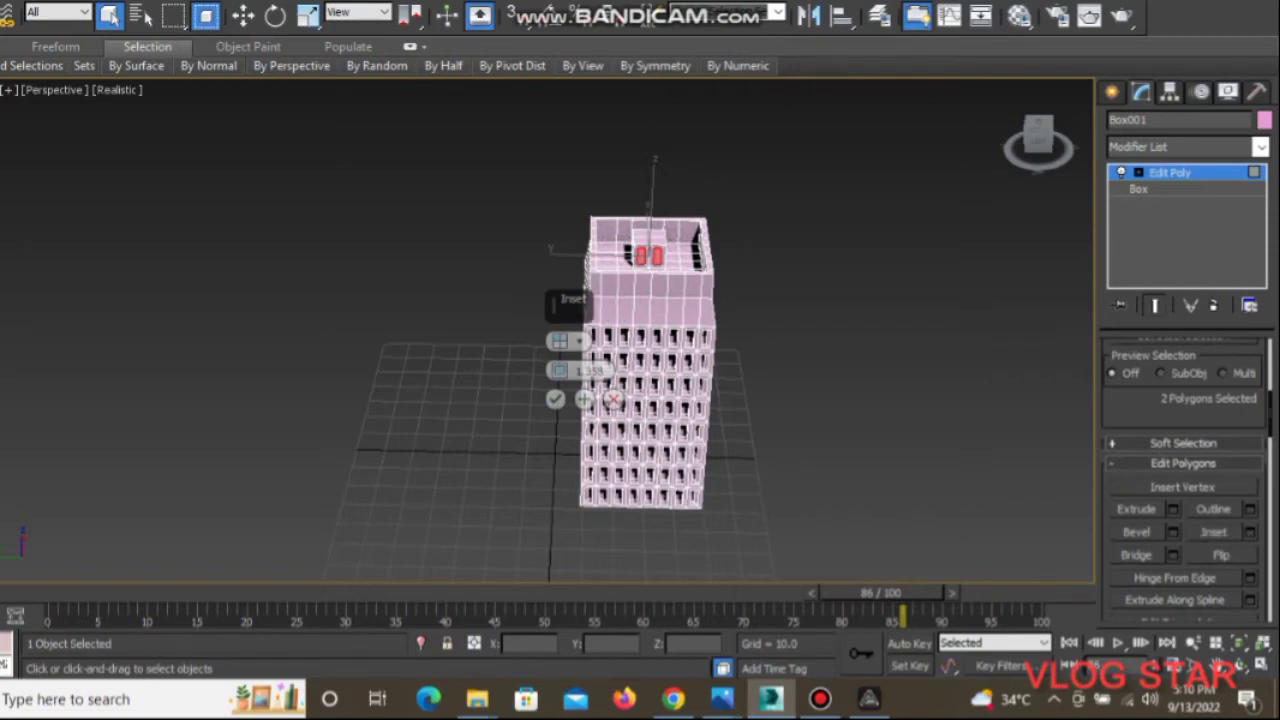
pyautogui.click(555, 399)
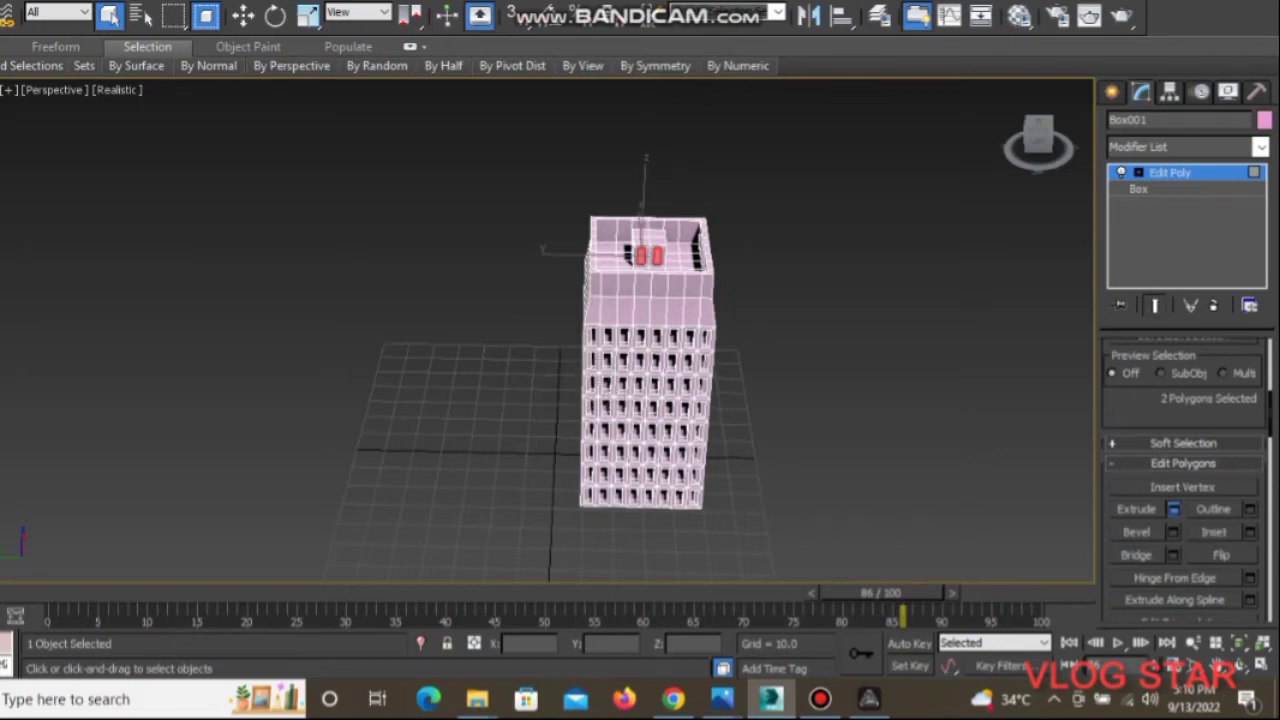
# Extrude the inset faces inward by -0.452 into hatches, then clear the selection
pyautogui.click(1172, 509)
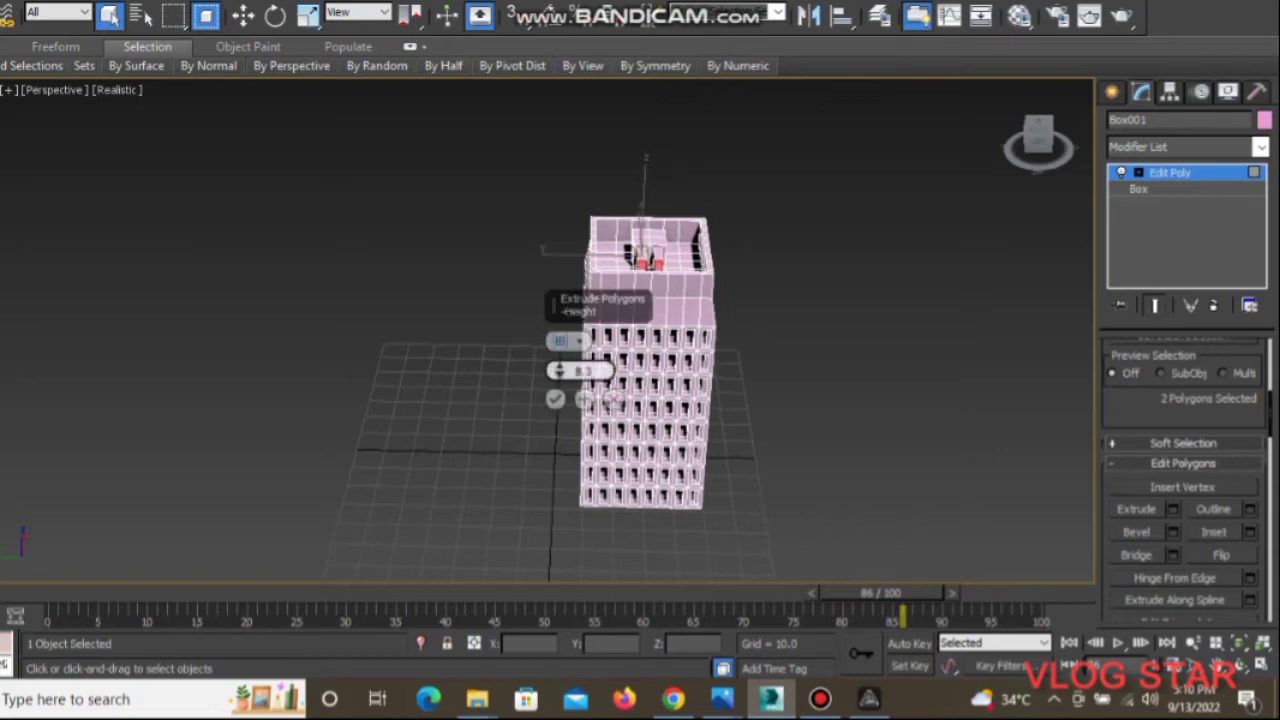
pyautogui.moveTo(558, 371); pyautogui.dragTo(558, 400)
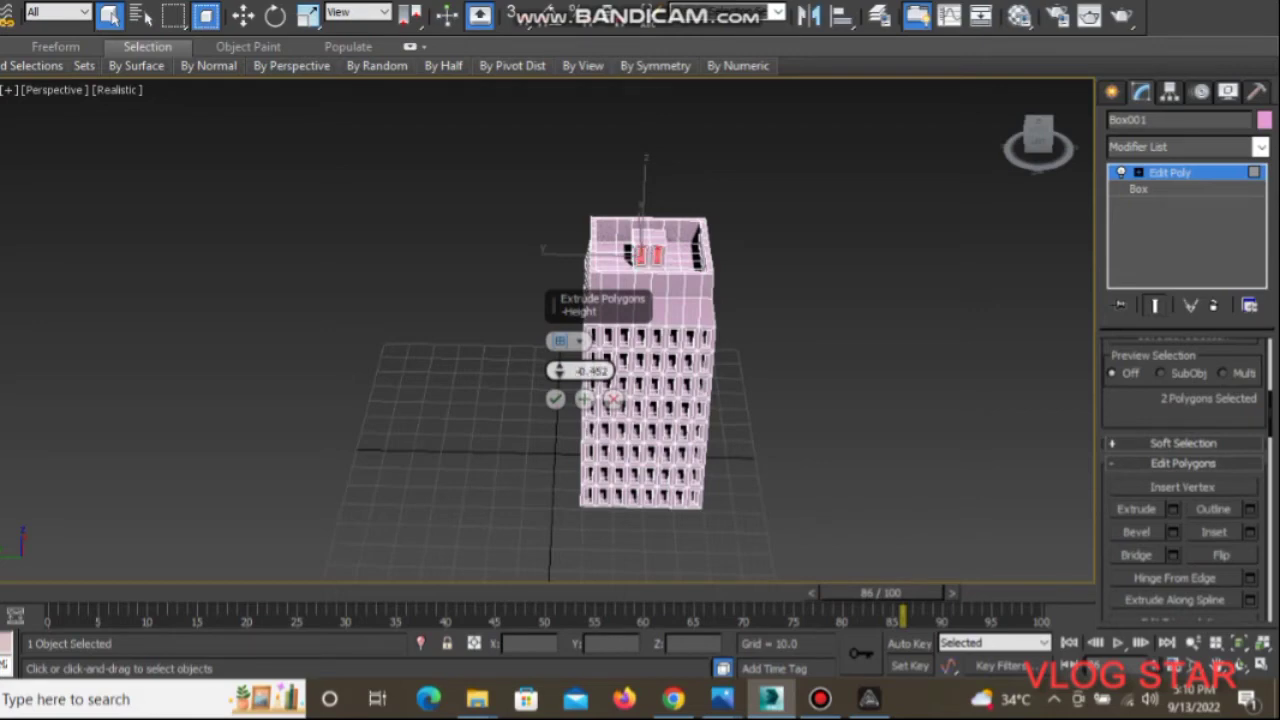
pyautogui.click(555, 399)
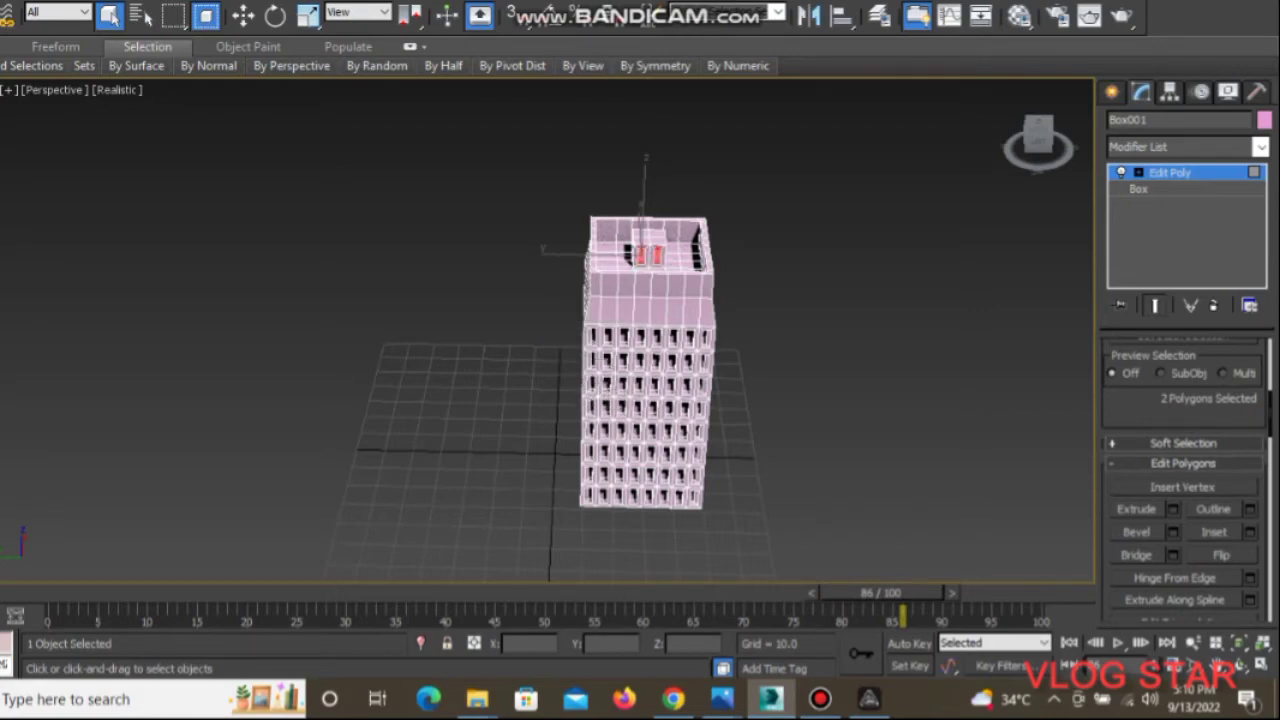
pyautogui.hotkey('ctrl', 'd')
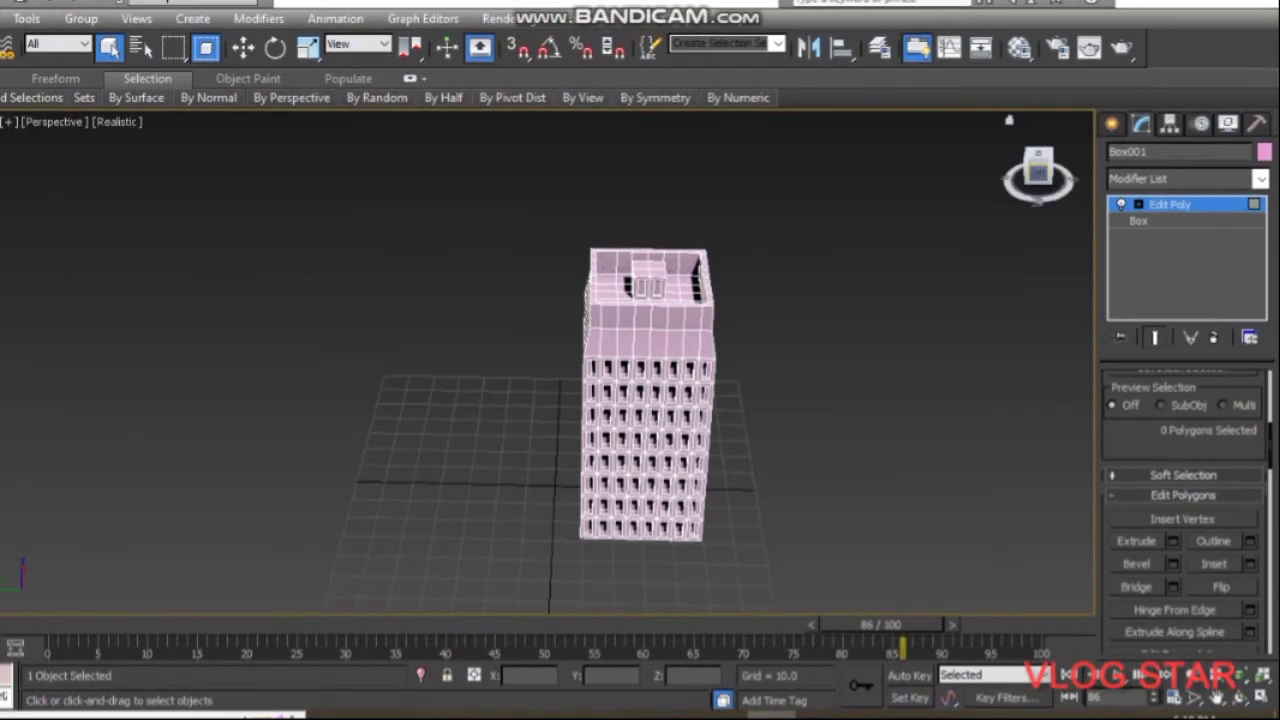
# Orbit and zoom the perspective view to look down onto the roof and parapet
pyautogui.keyDown('alt'); pyautogui.moveTo(560, 390); pyautogui.dragTo(680, 390, button='middle'); pyautogui.keyUp('alt')
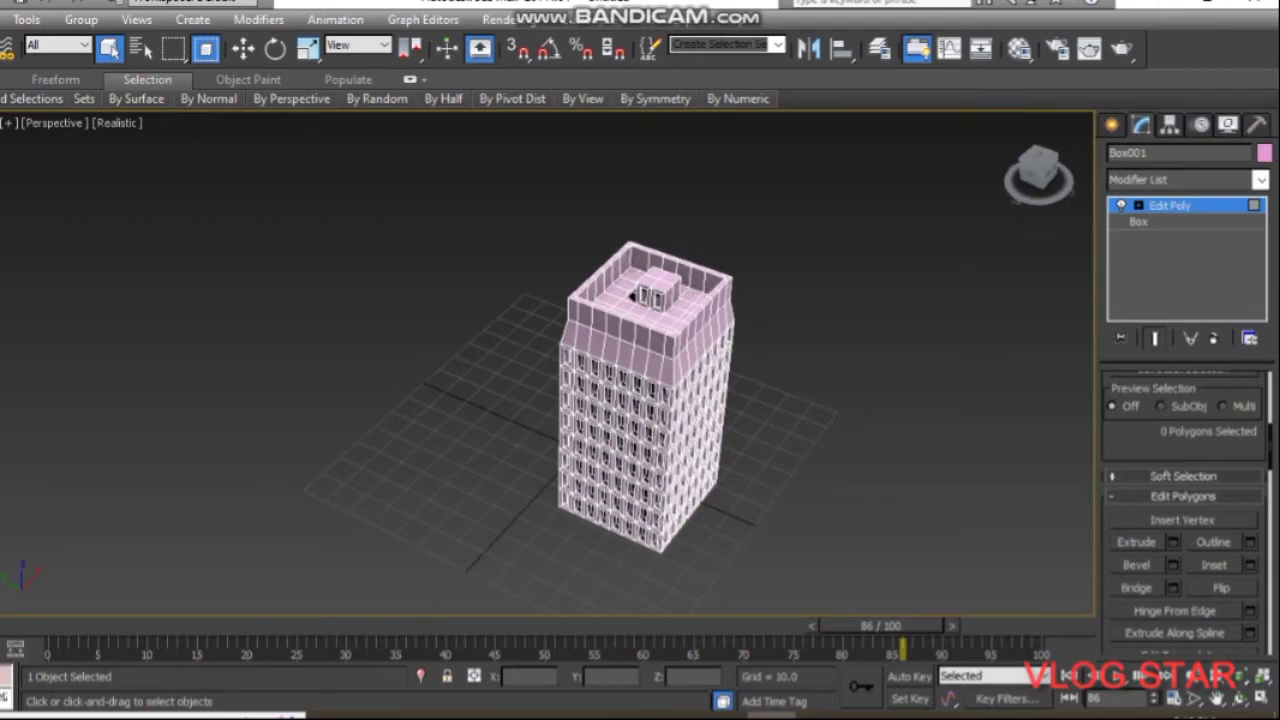
pyautogui.scroll(5, 660, 420)
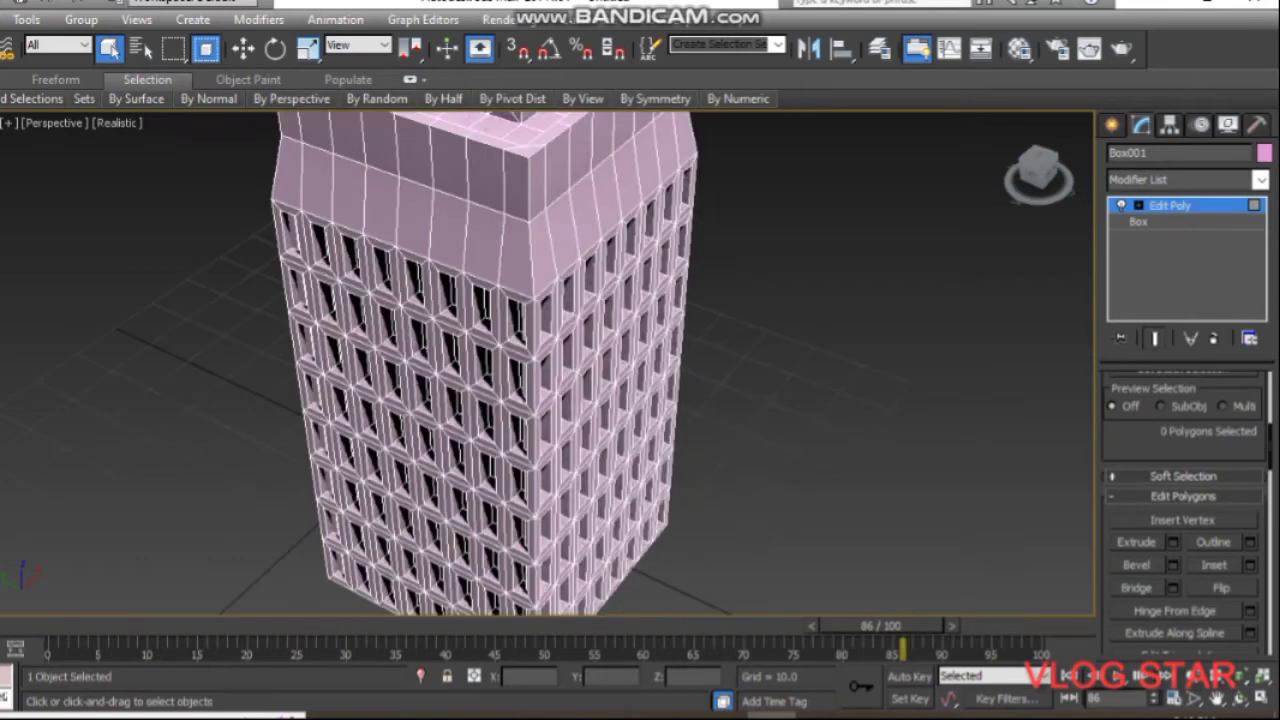
pyautogui.scroll(-2, 660, 420)
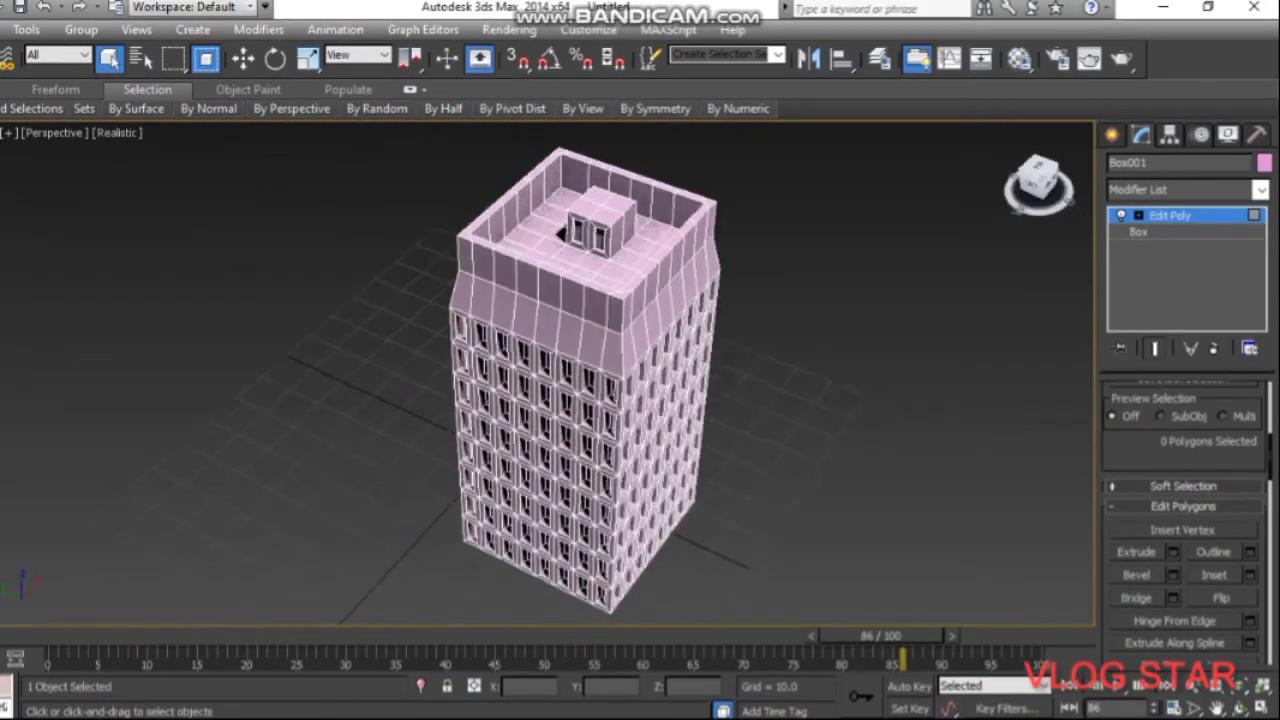
pyautogui.keyDown('alt'); pyautogui.moveTo(580, 400); pyautogui.dragTo(580, 340, button='middle'); pyautogui.keyUp('alt')
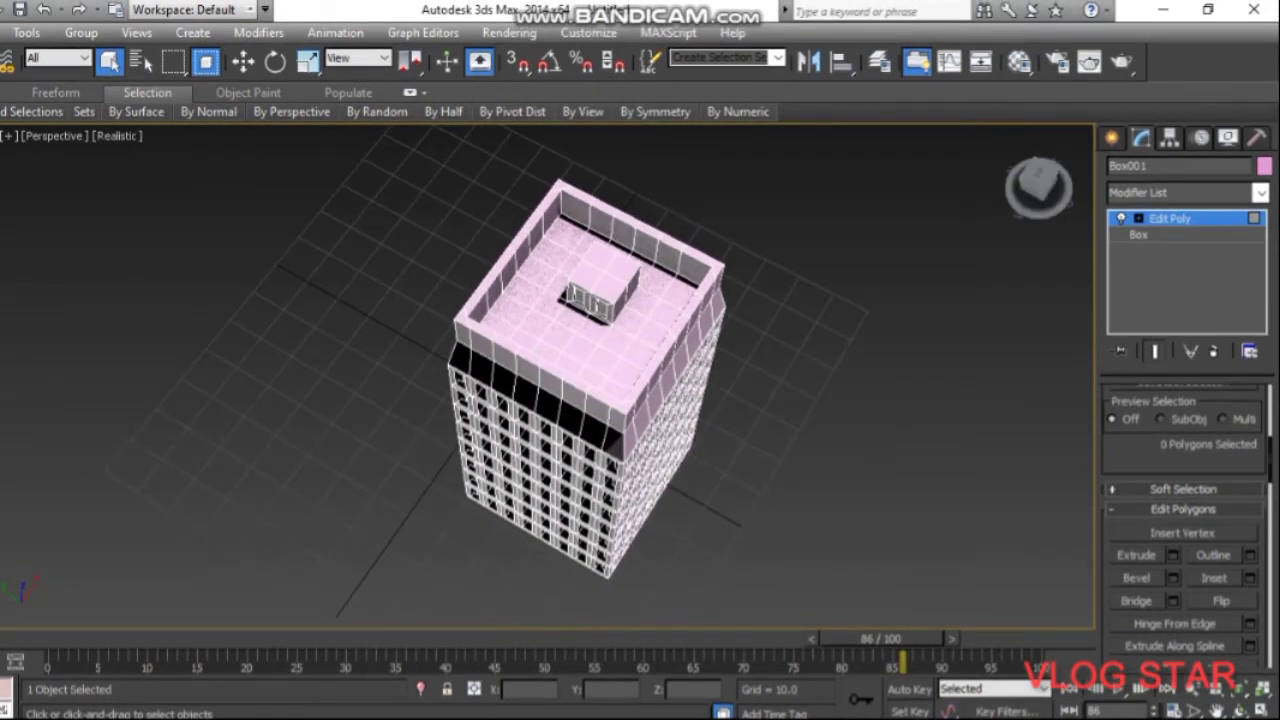
# Preview hinging one roof face with adjusted angle and segments, then dismiss it
pyautogui.click(510, 310)
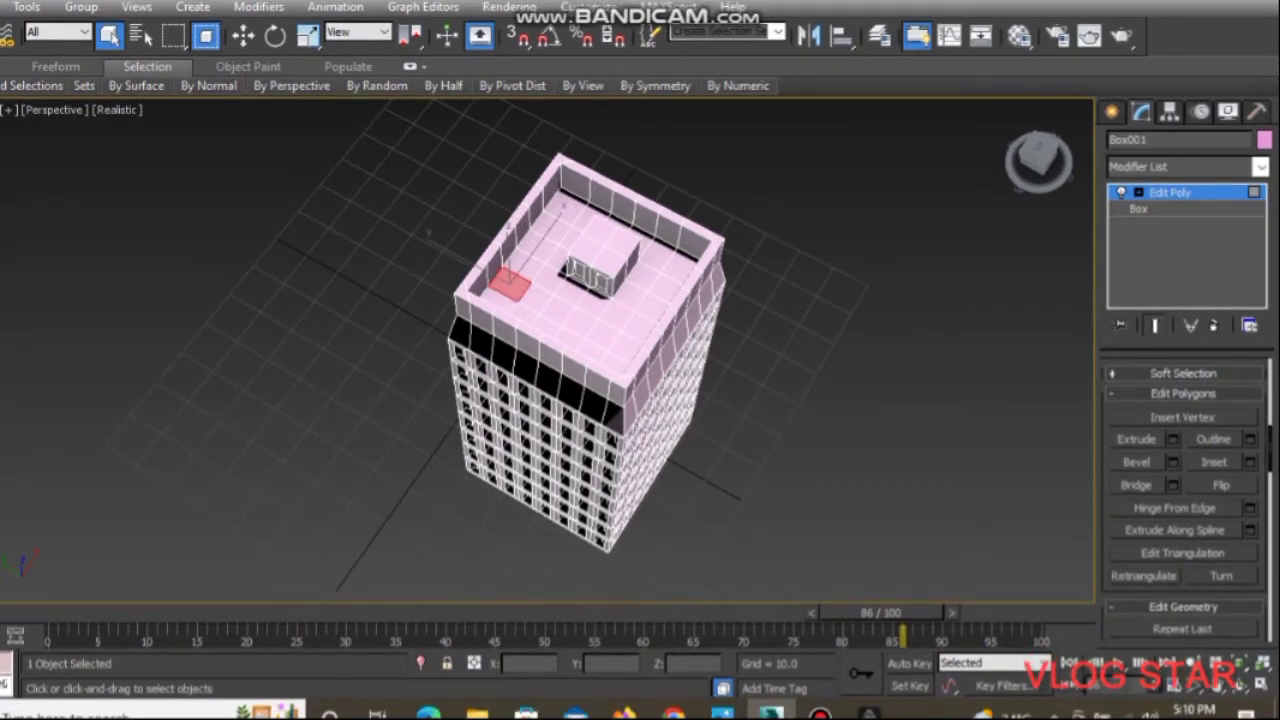
pyautogui.click(1175, 508)
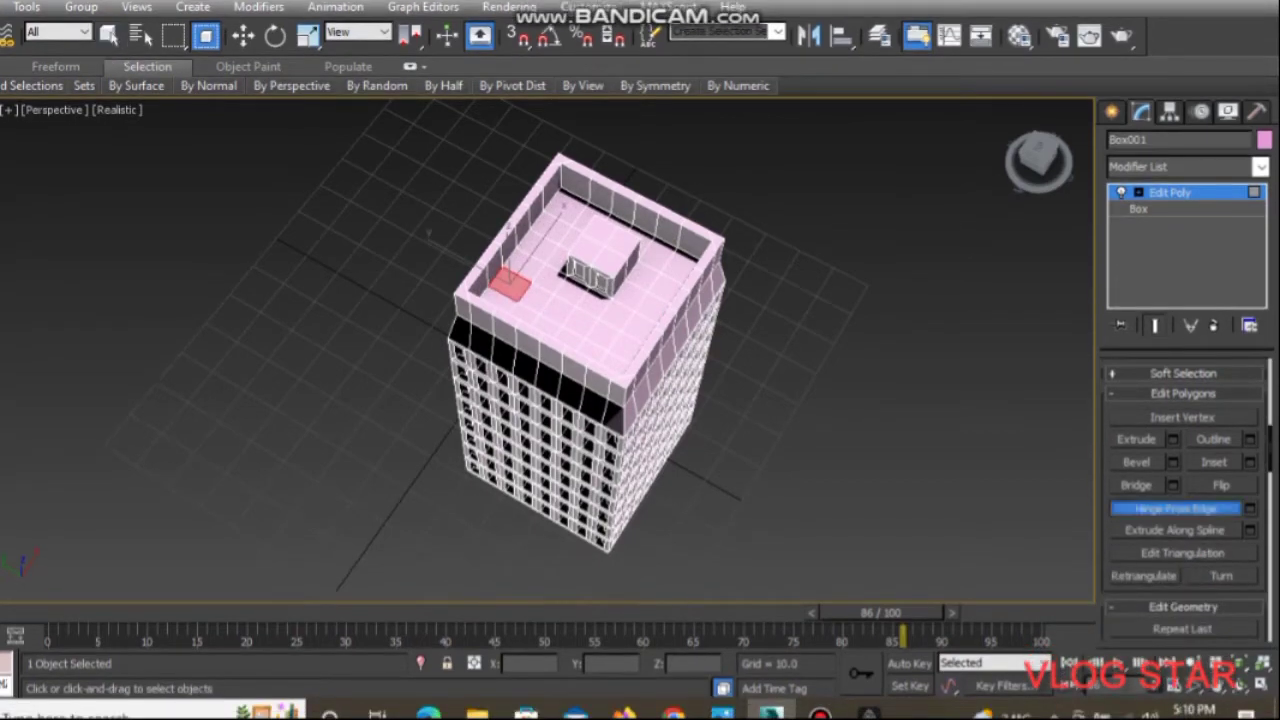
pyautogui.click(1250, 508)
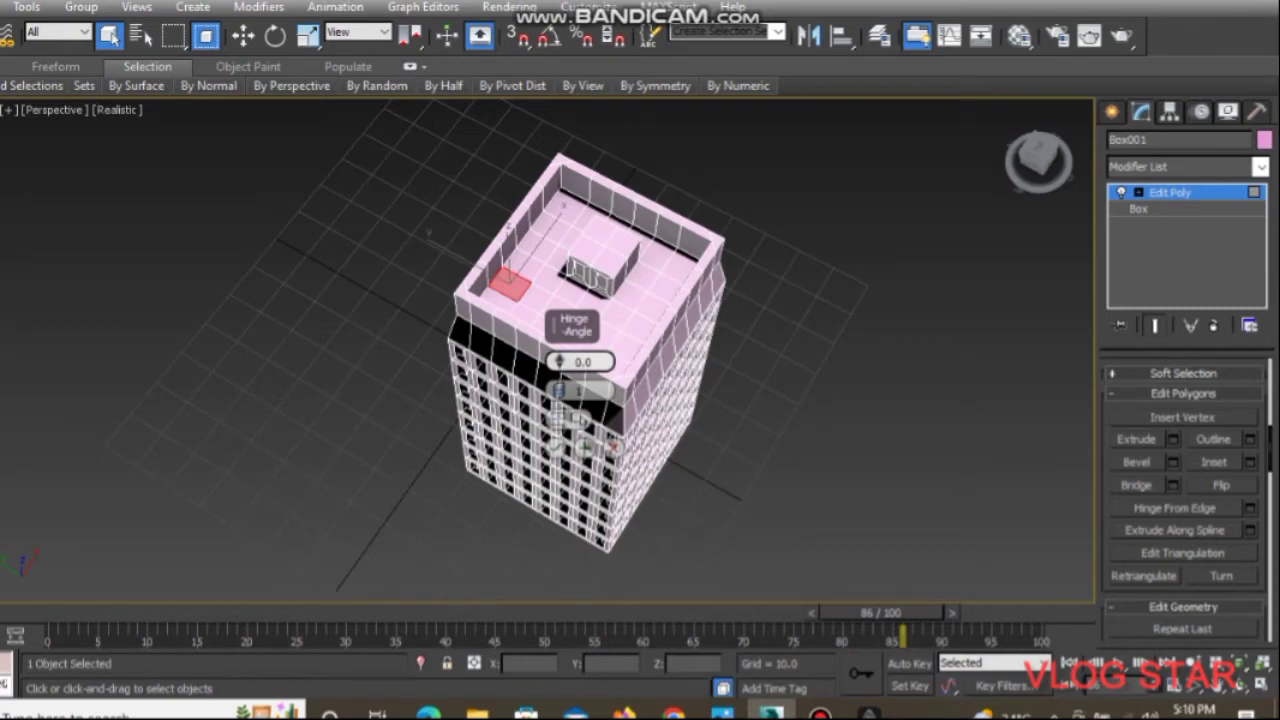
pyautogui.moveTo(559, 361); pyautogui.dragTo(559, 376)
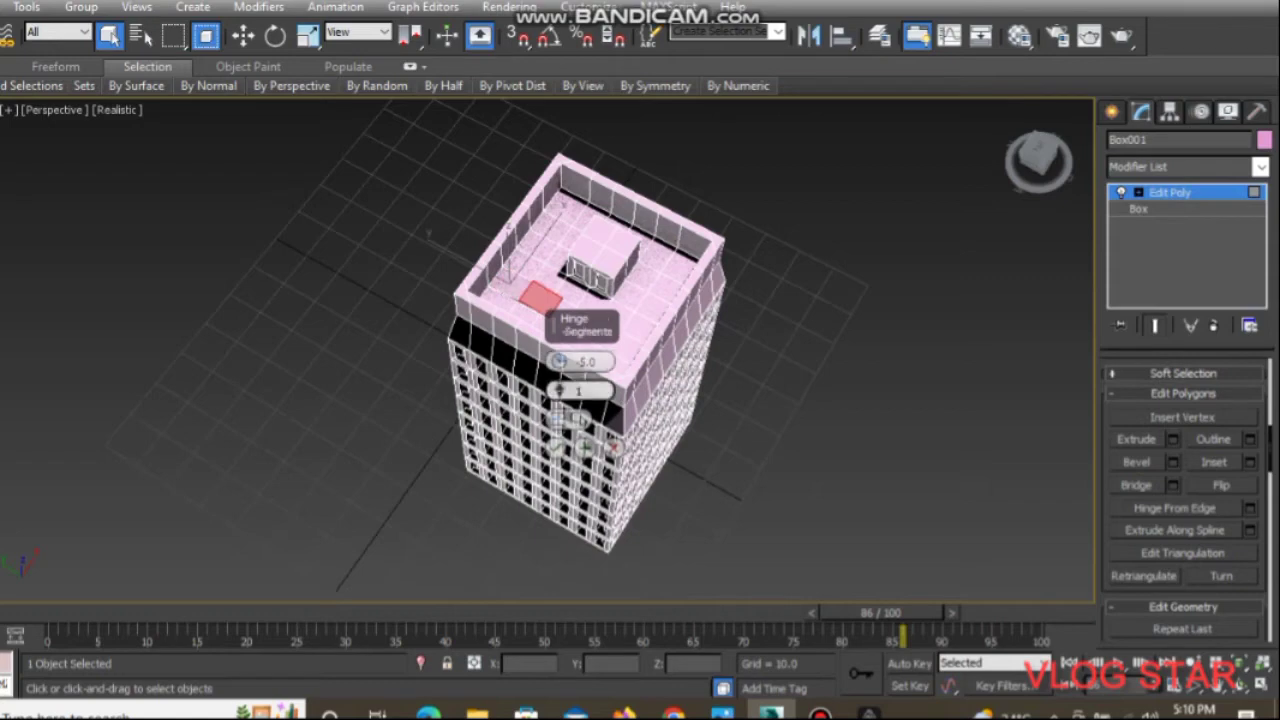
pyautogui.moveTo(559, 390); pyautogui.dragTo(559, 380)
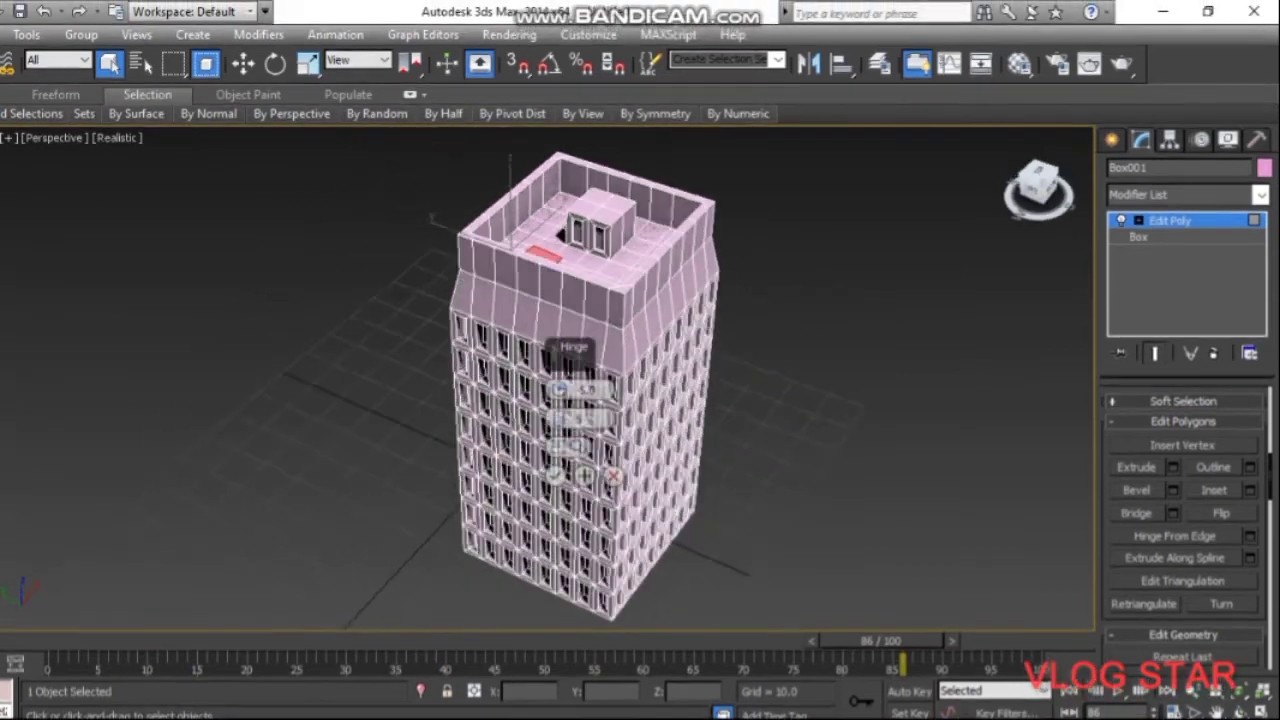
pyautogui.keyDown('alt'); pyautogui.moveTo(760, 420); pyautogui.dragTo(760, 360, button='middle'); pyautogui.keyUp('alt')
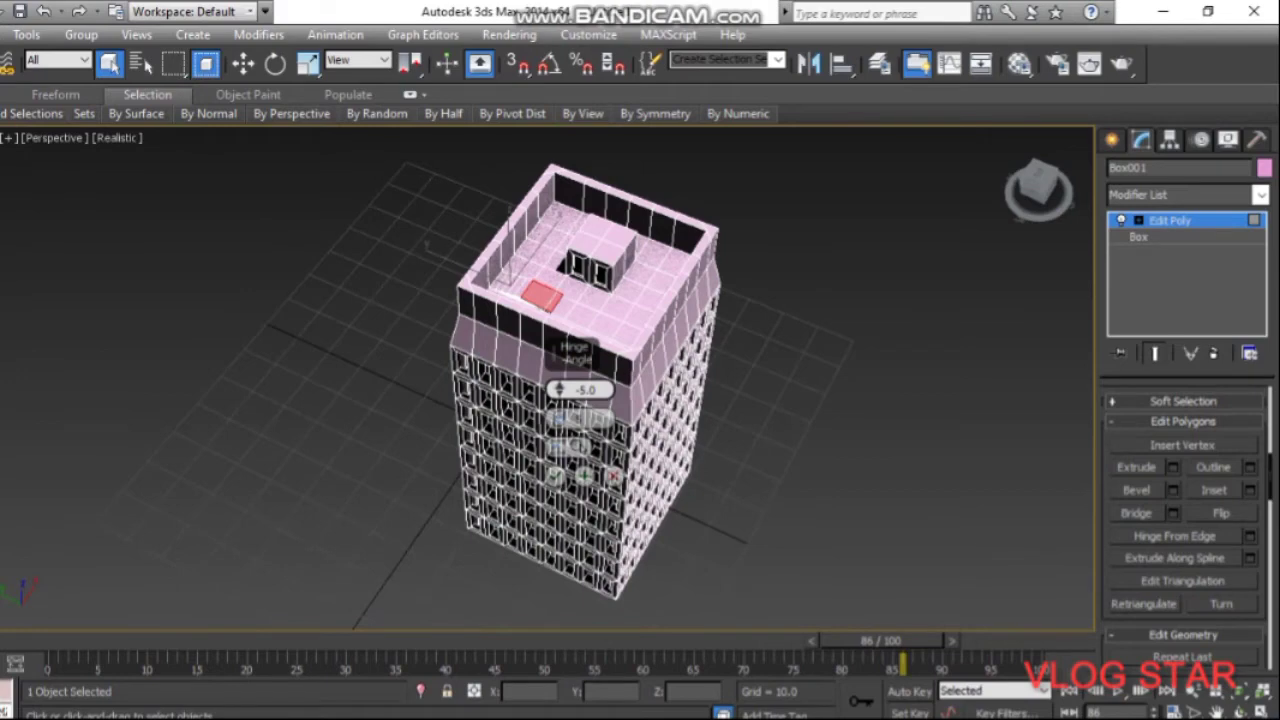
pyautogui.moveTo(559, 389)
pyautogui.mouseDown()
pyautogui.moveTo(559, 377)
pyautogui.moveTo(559, 399)
pyautogui.mouseUp()
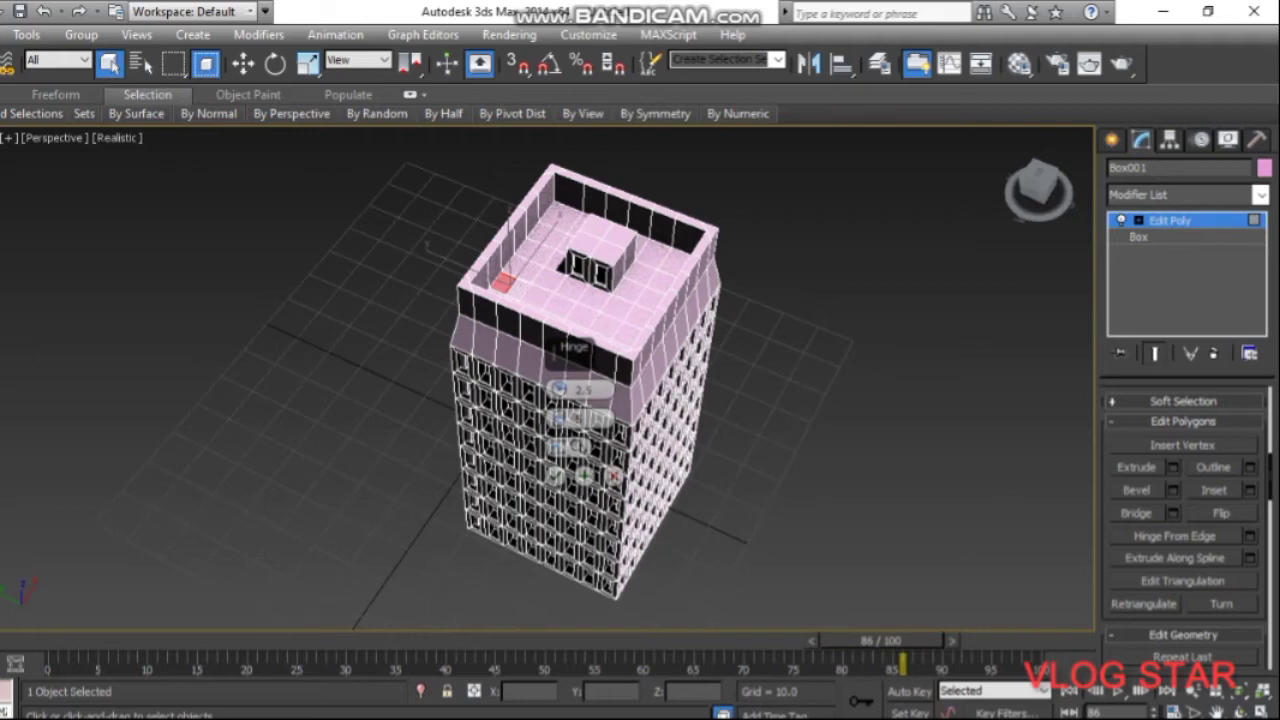
pyautogui.click(613, 477)
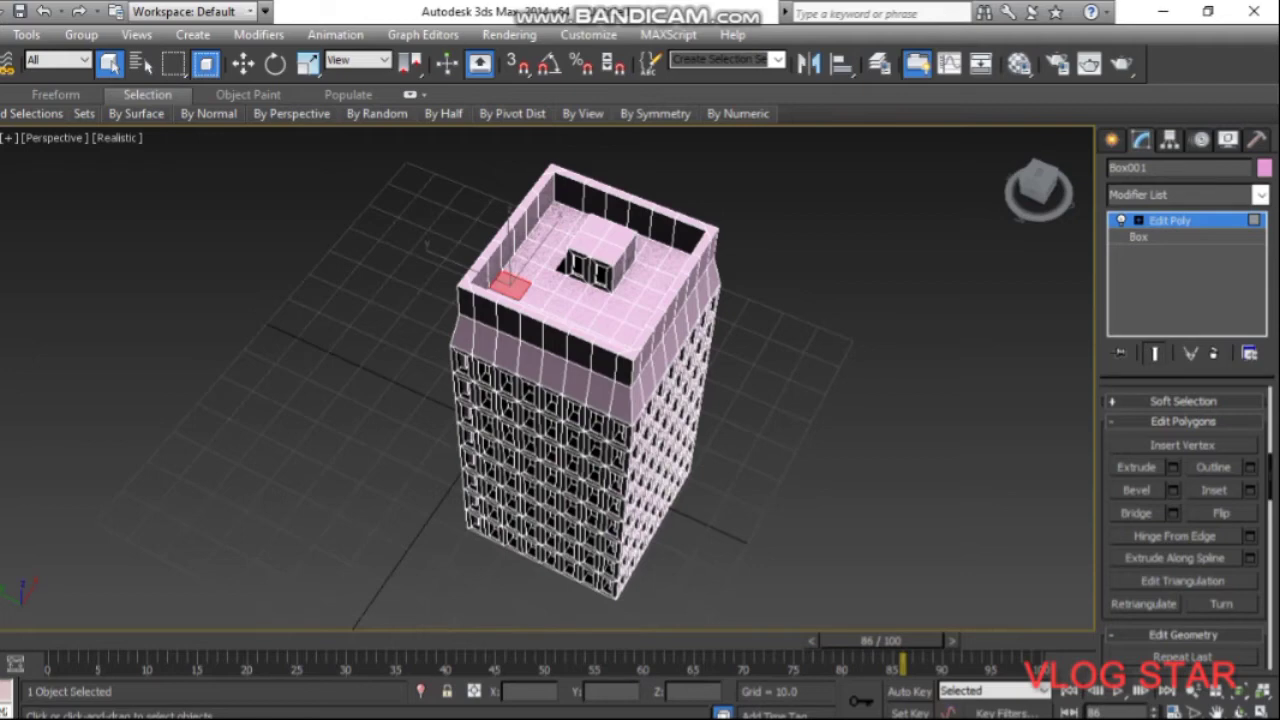
pyautogui.click(426, 243)
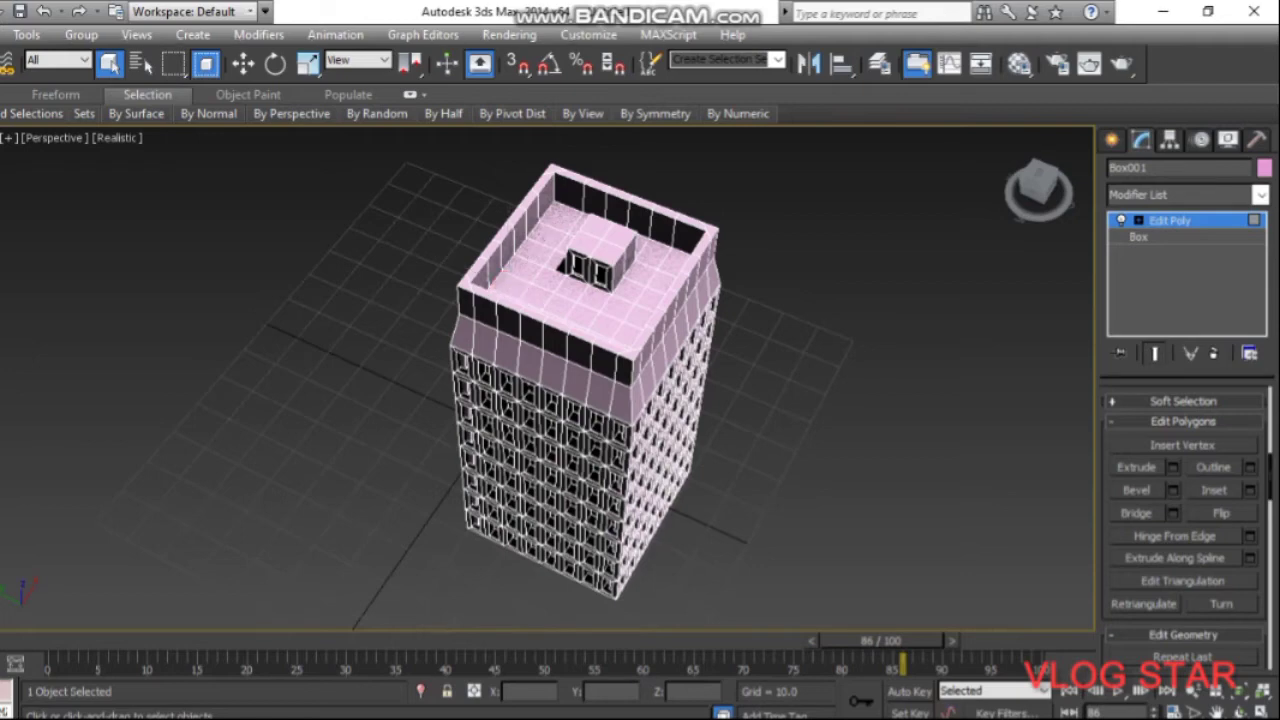
# Preview hinging another roof face at angle 1.02, trying 7 segments, then cancel
pyautogui.click(535, 295)
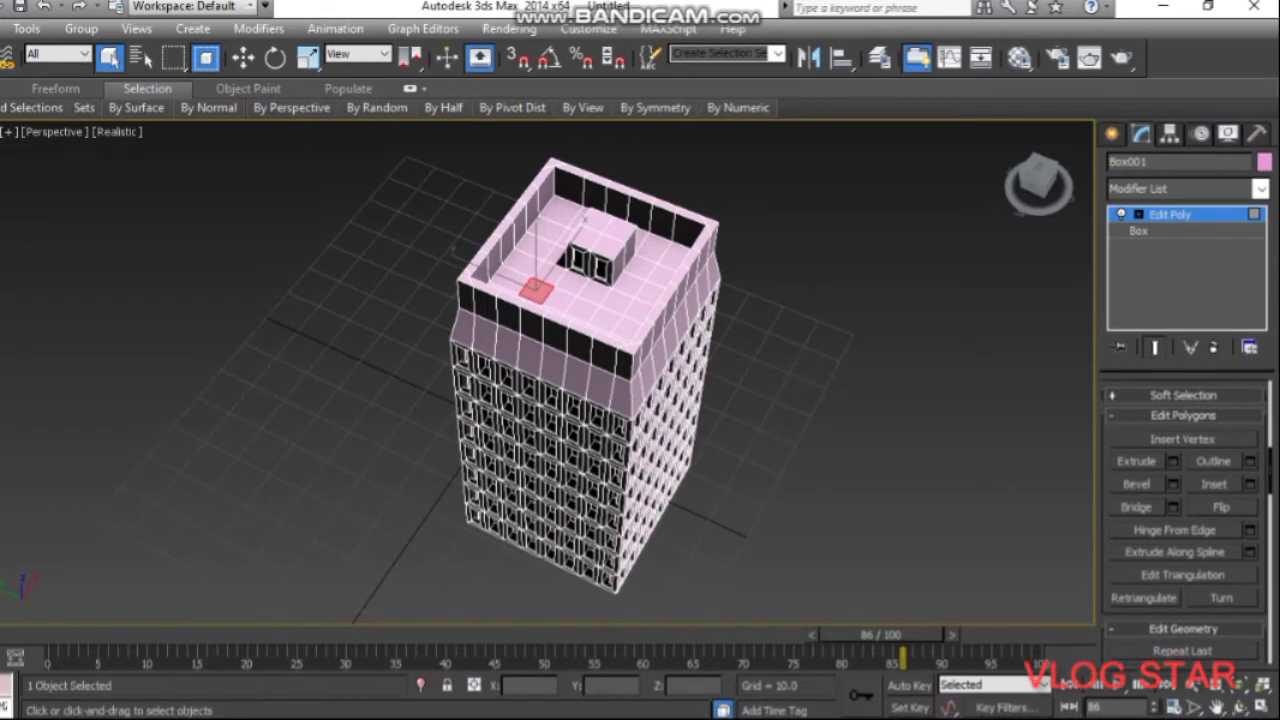
pyautogui.click(1250, 530)
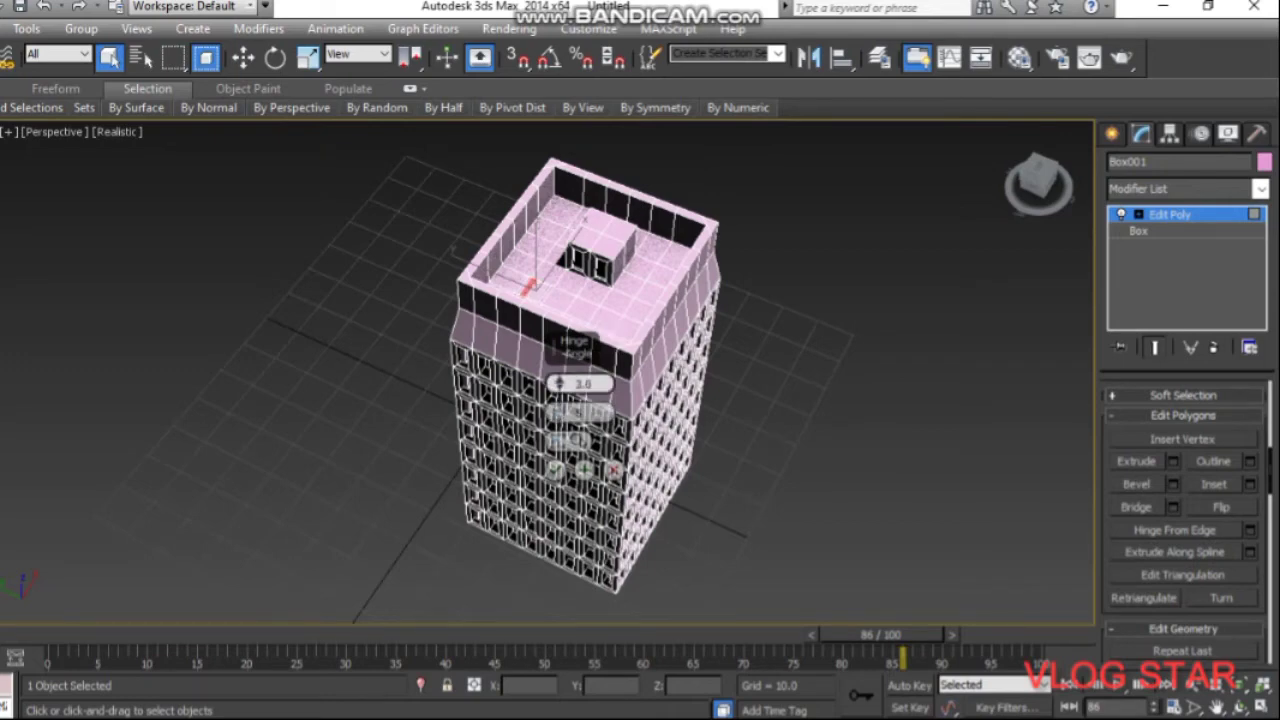
pyautogui.moveTo(560, 384)
pyautogui.mouseDown()
pyautogui.moveTo(560, 400)
pyautogui.moveTo(560, 370)
pyautogui.mouseUp()
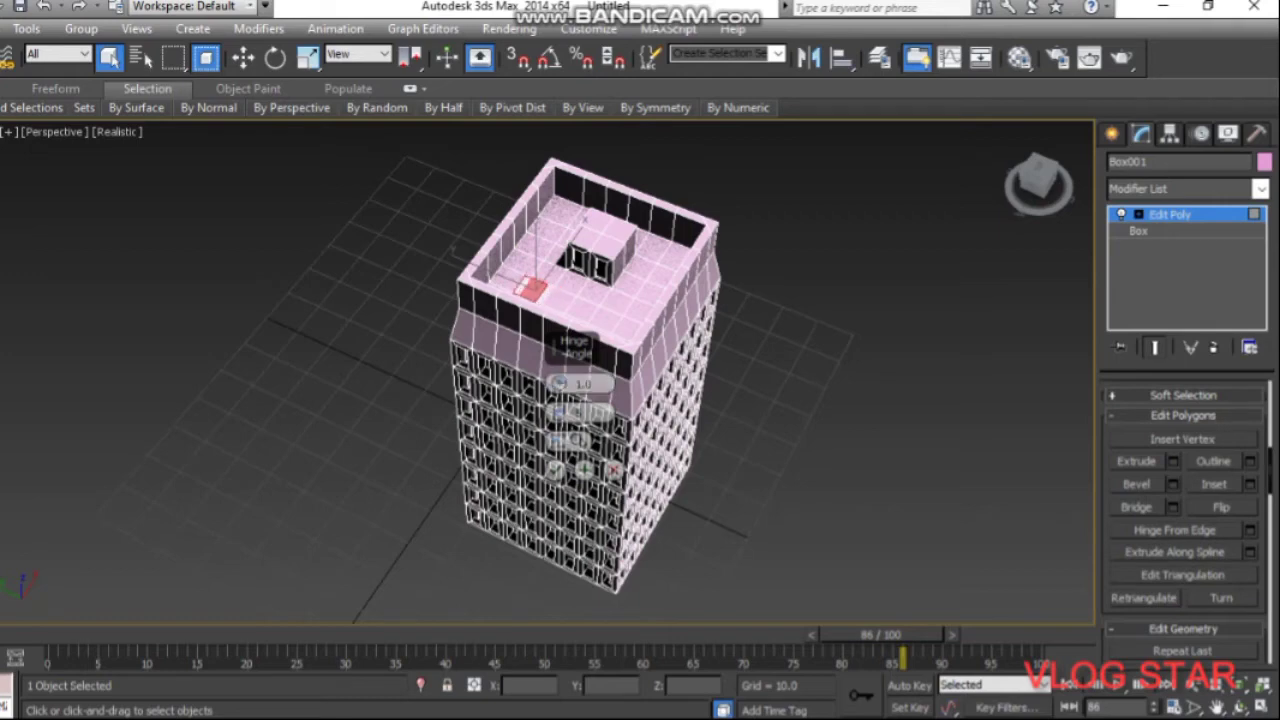
pyautogui.press('z')
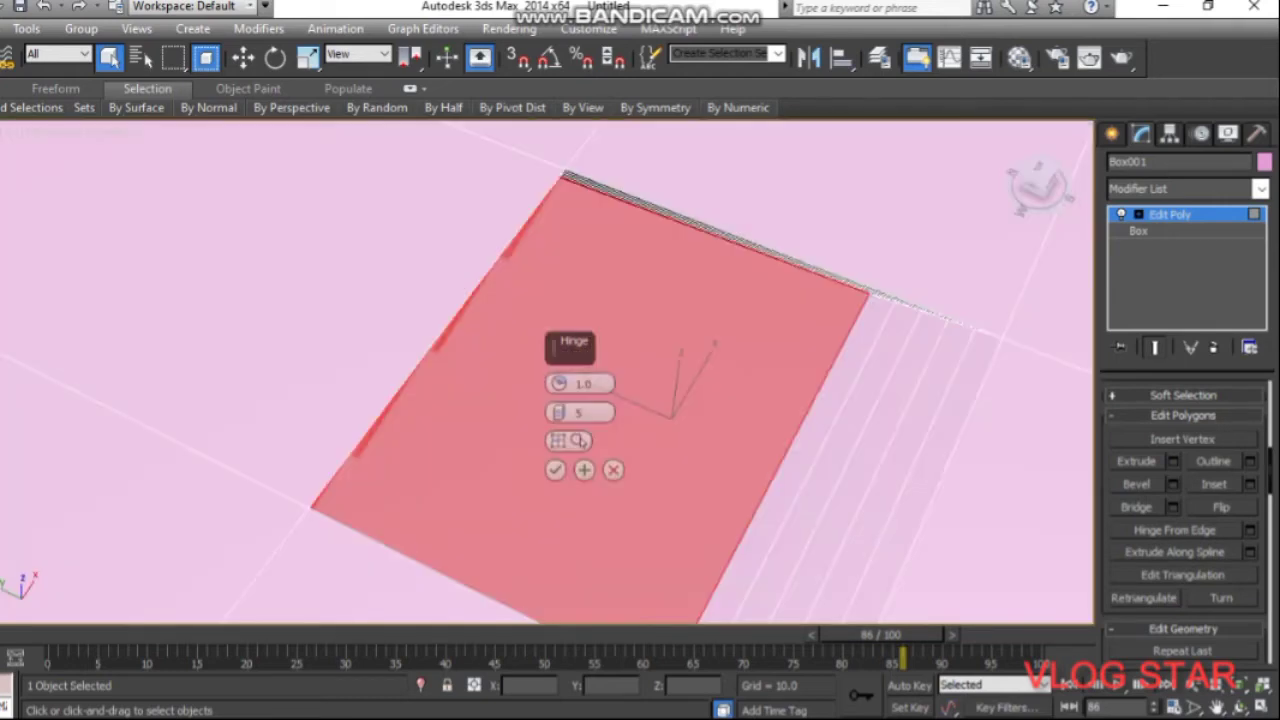
pyautogui.scroll(-5, 590, 400)
pyautogui.keyDown('alt'); pyautogui.moveTo(590, 400); pyautogui.dragTo(640, 420, button='middle'); pyautogui.keyUp('alt')
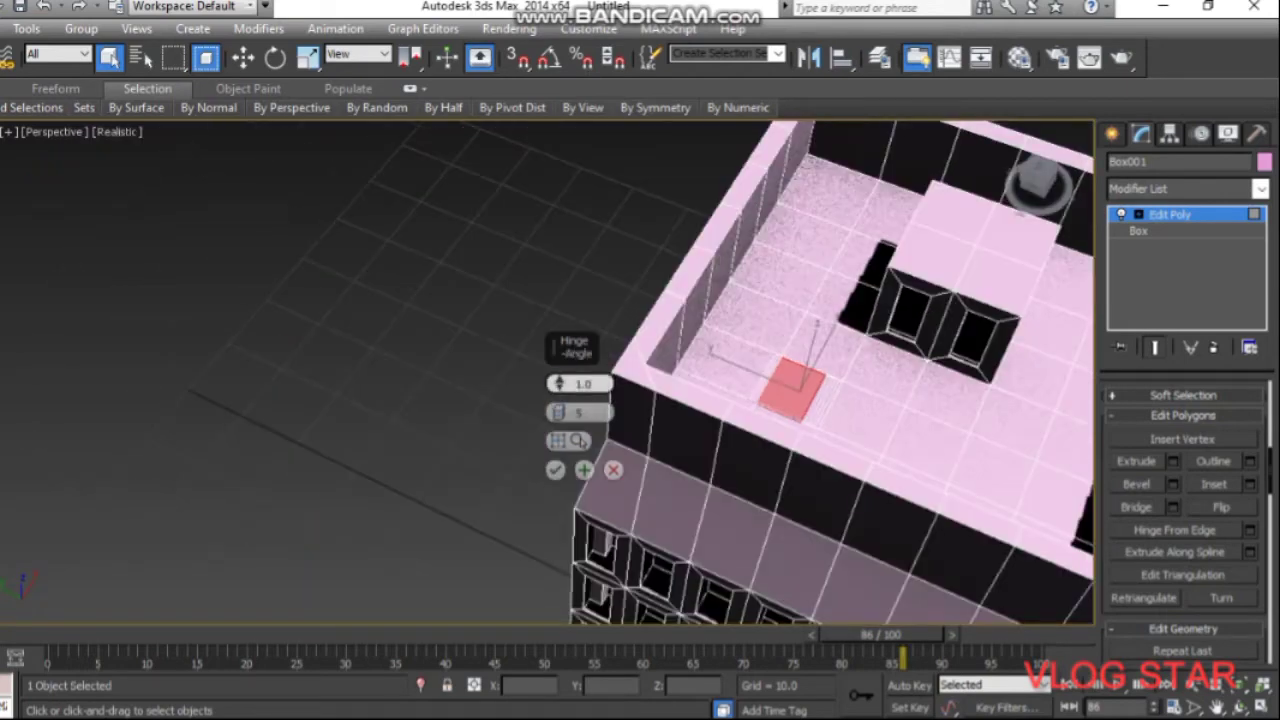
pyautogui.moveTo(559, 384); pyautogui.dragTo(559, 382)
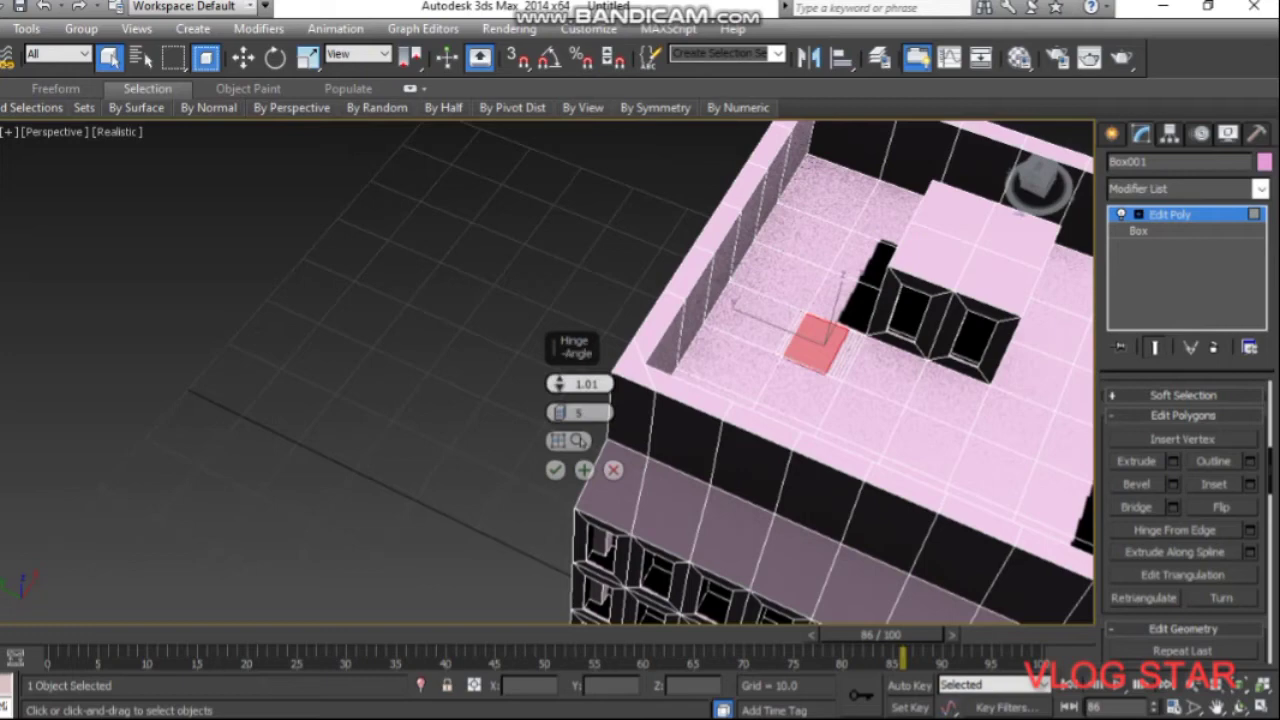
pyautogui.moveTo(559, 384); pyautogui.dragTo(559, 383)
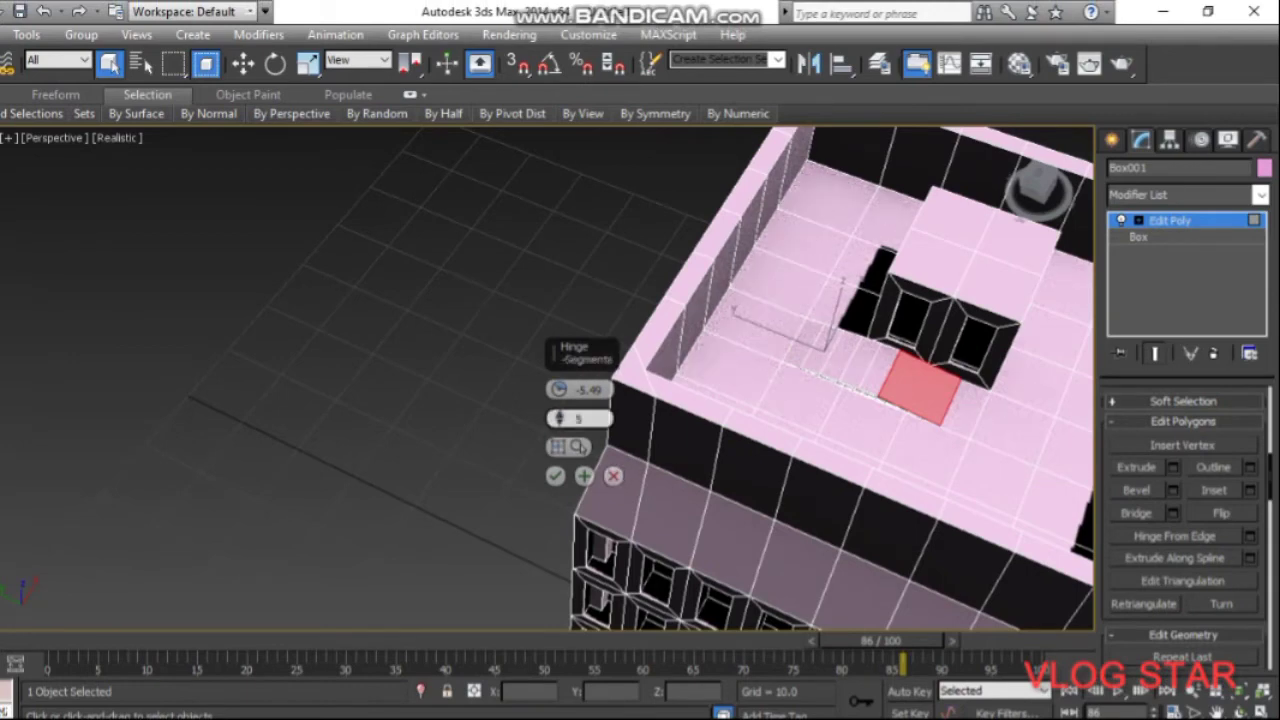
pyautogui.moveTo(559, 418); pyautogui.dragTo(559, 414)
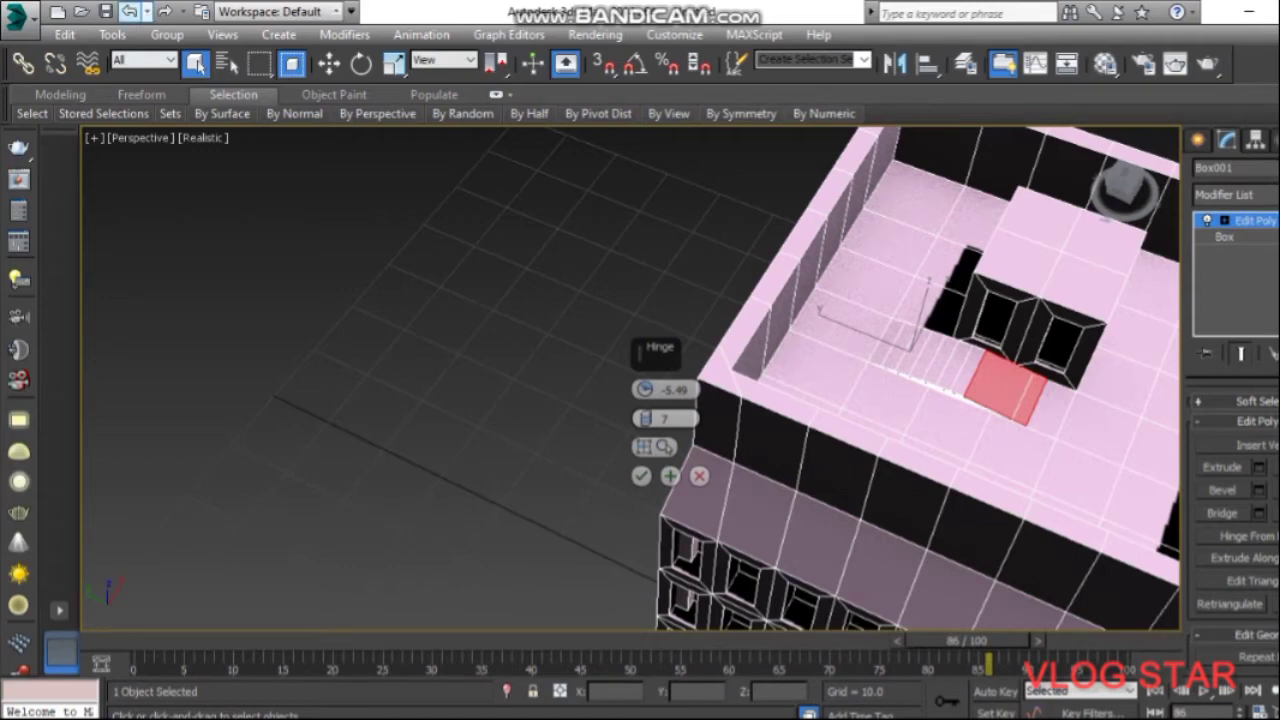
pyautogui.click(129, 11)
pyautogui.moveTo(665, 389); pyautogui.dragTo(665, 370)
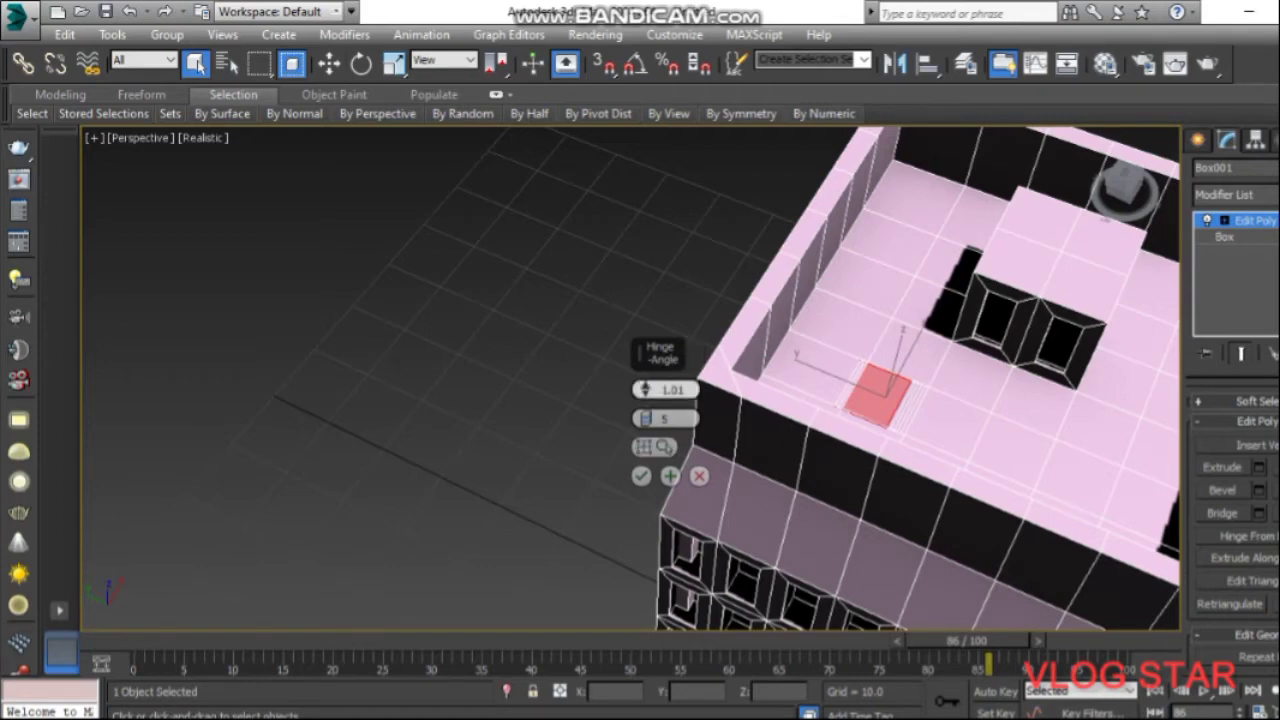
pyautogui.click(644, 389)
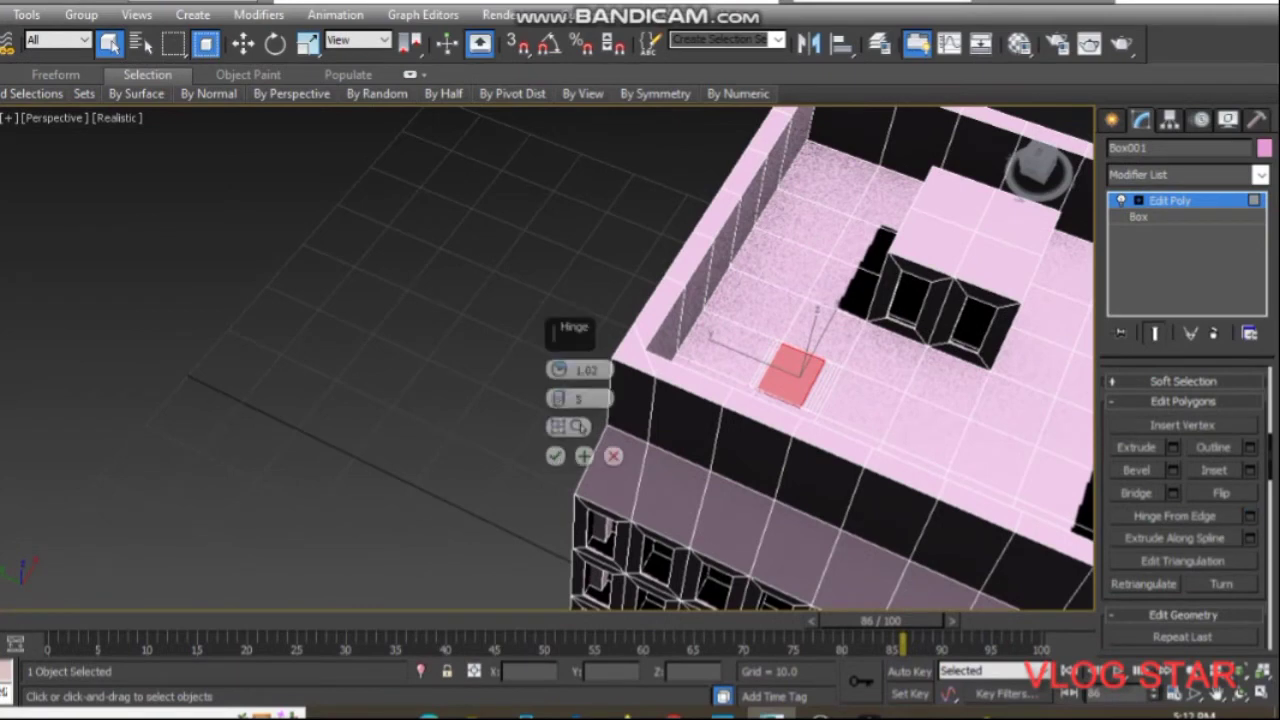
pyautogui.click(613, 456)
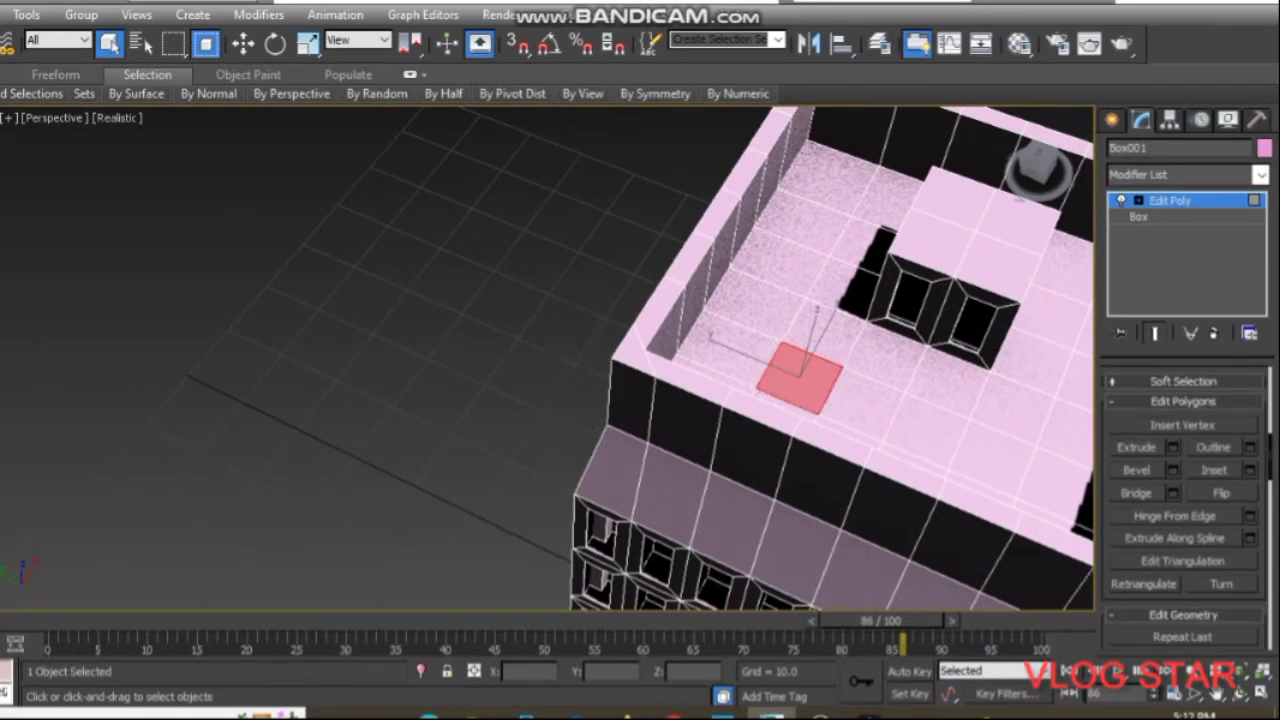
# Set up Hinge From Edge on the roof face with angle about 2 and 3 segments
pyautogui.click(1175, 516)
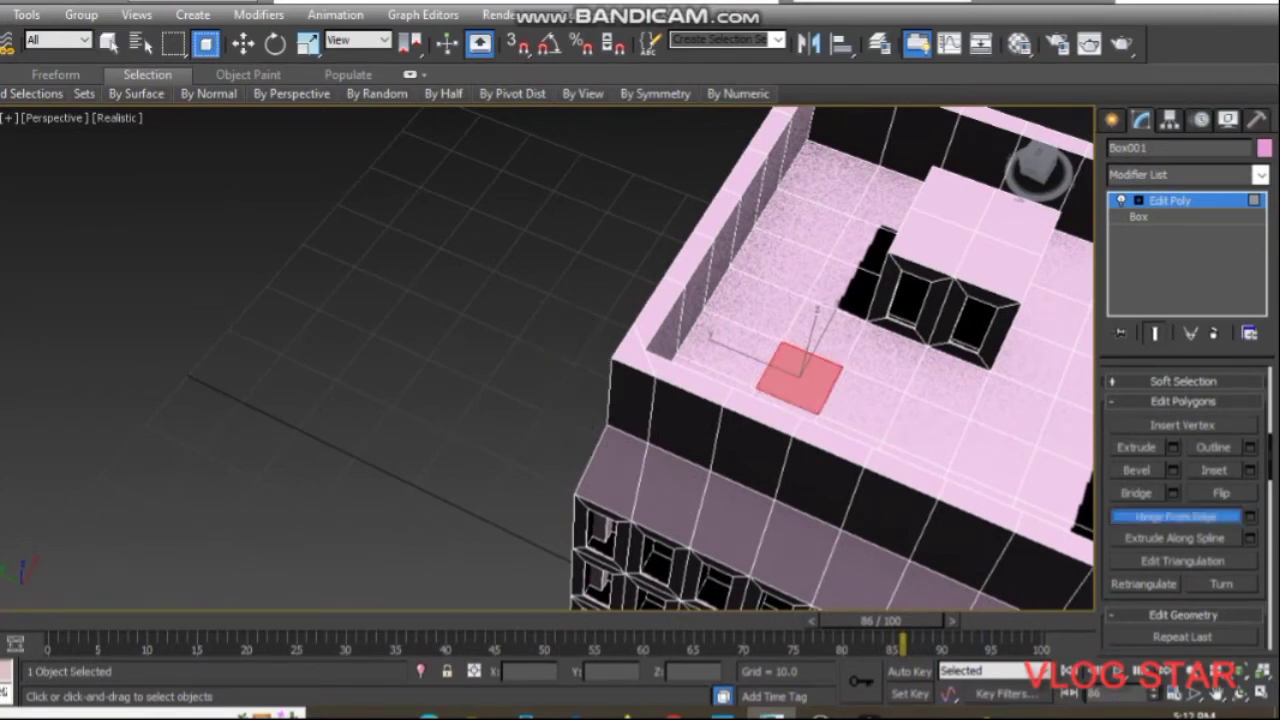
pyautogui.click(1250, 517)
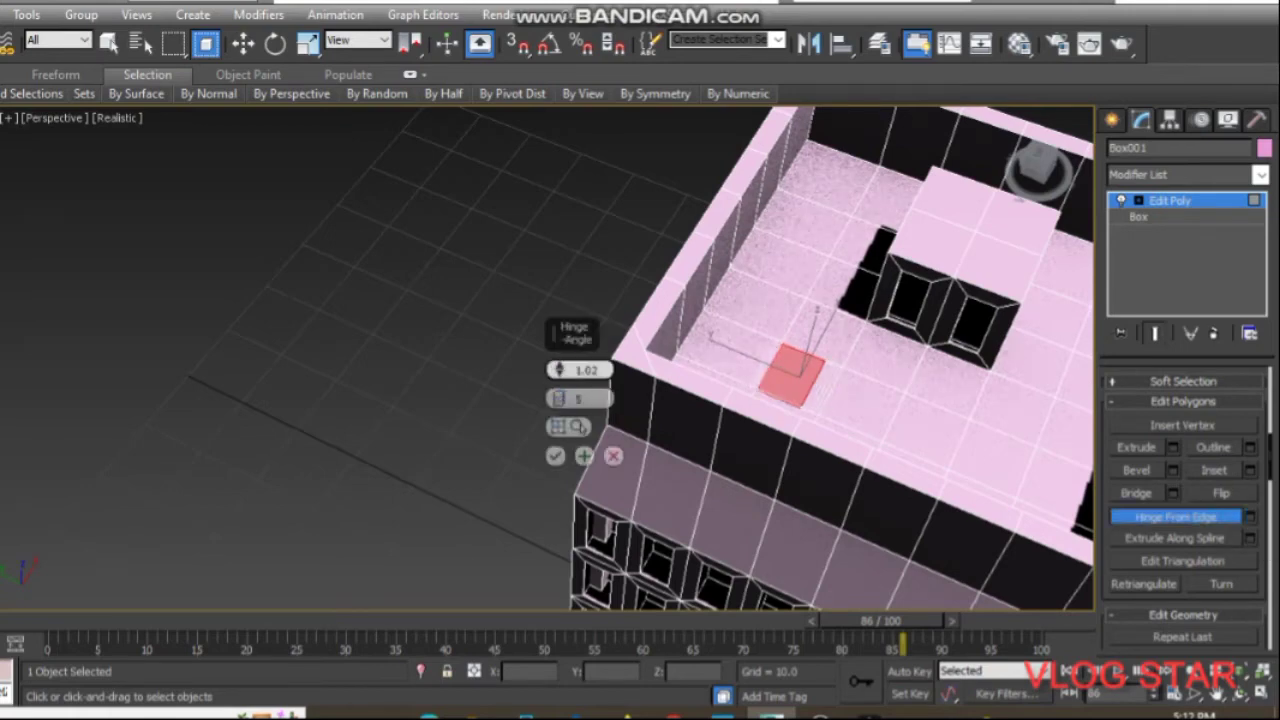
pyautogui.moveTo(560, 369)
pyautogui.mouseDown()
pyautogui.moveTo(560, 355)
pyautogui.moveTo(560, 389)
pyautogui.mouseUp()
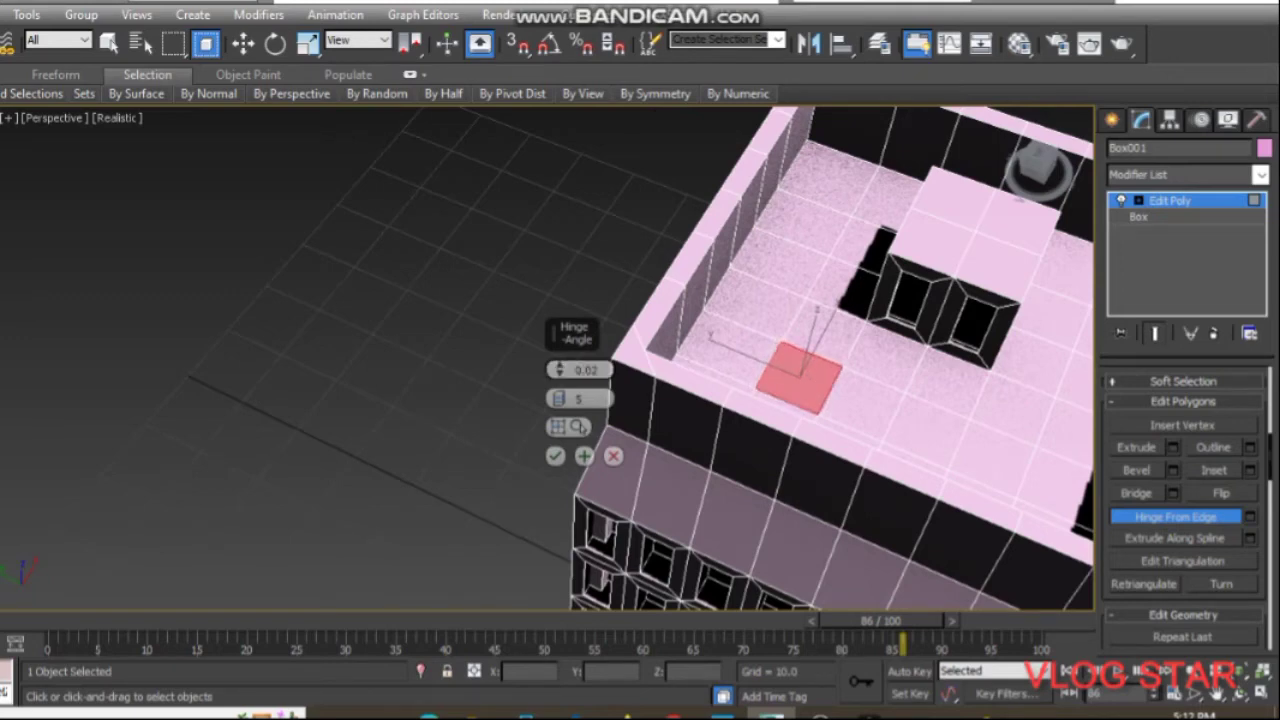
pyautogui.moveTo(559, 398)
pyautogui.mouseDown()
pyautogui.moveTo(560, 370)
pyautogui.moveTo(559, 400)
pyautogui.moveTo(559, 385)
pyautogui.mouseUp()
pyautogui.click(568, 427)
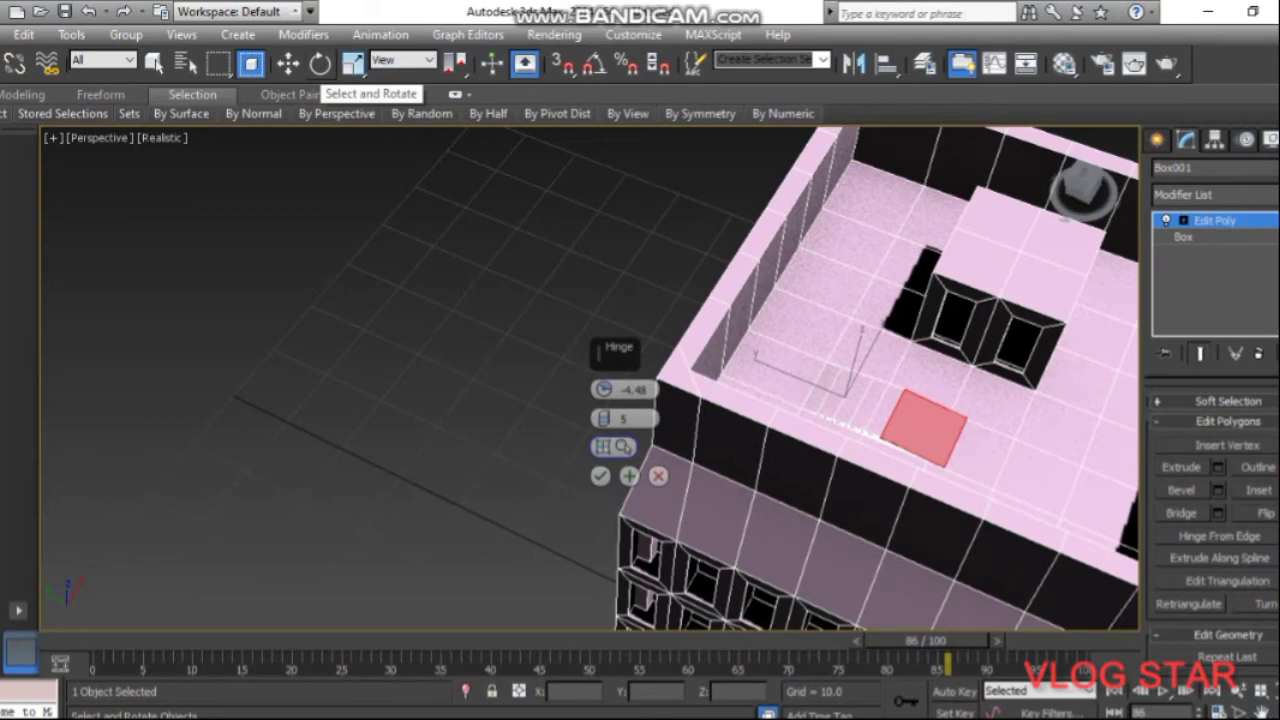
# Rotate the roof square slightly around Z and move it toward the front parapet edge
pyautogui.click(320, 63)
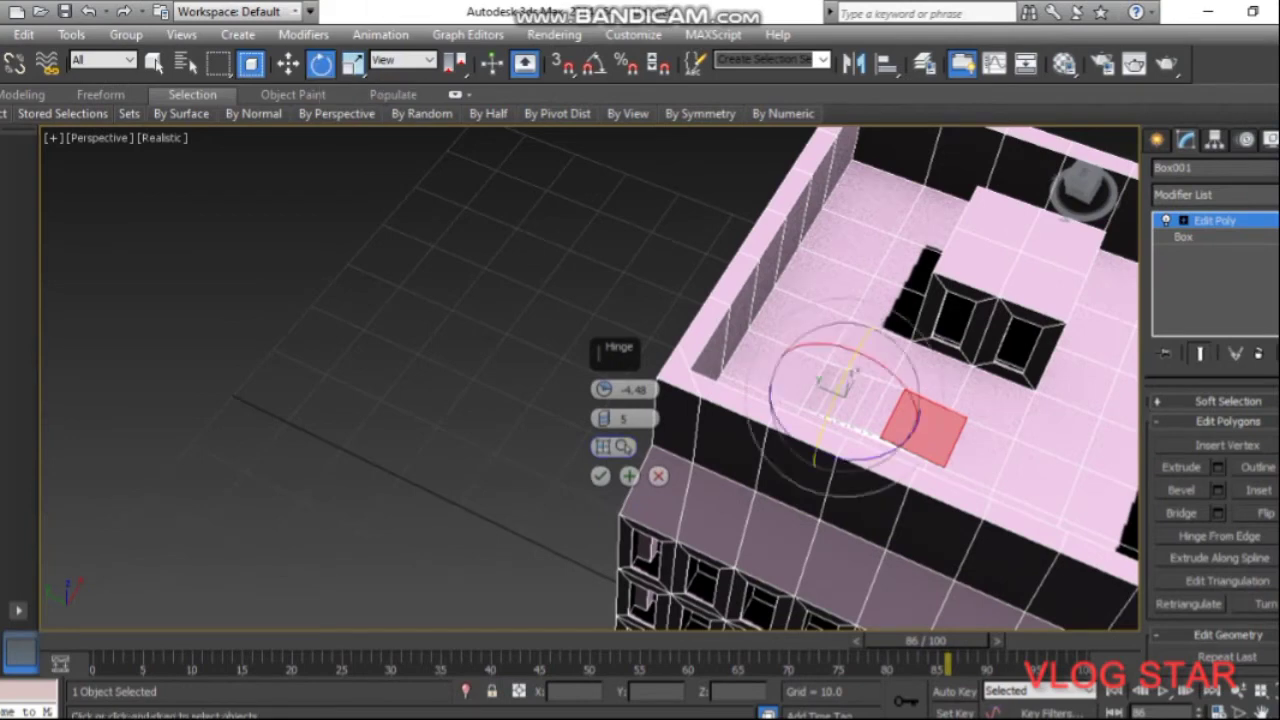
pyautogui.moveTo(820, 420); pyautogui.dragTo(822, 440)
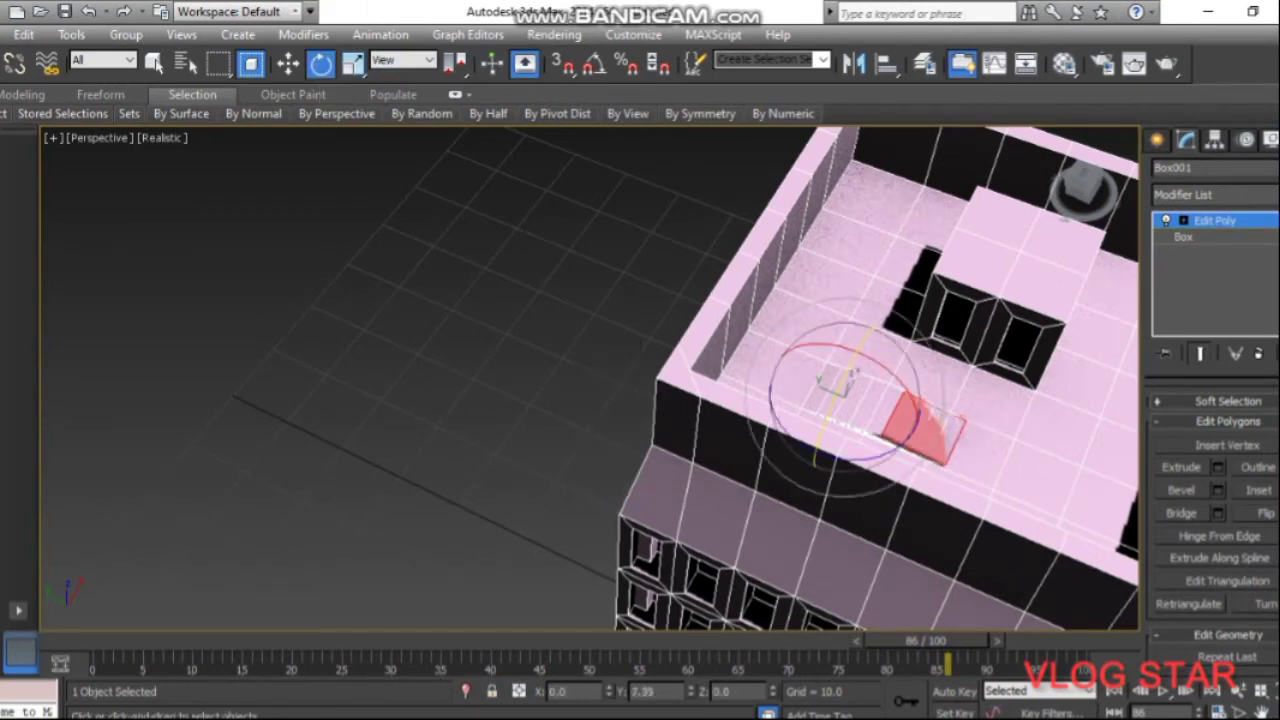
pyautogui.hotkey('ctrl', 'z')
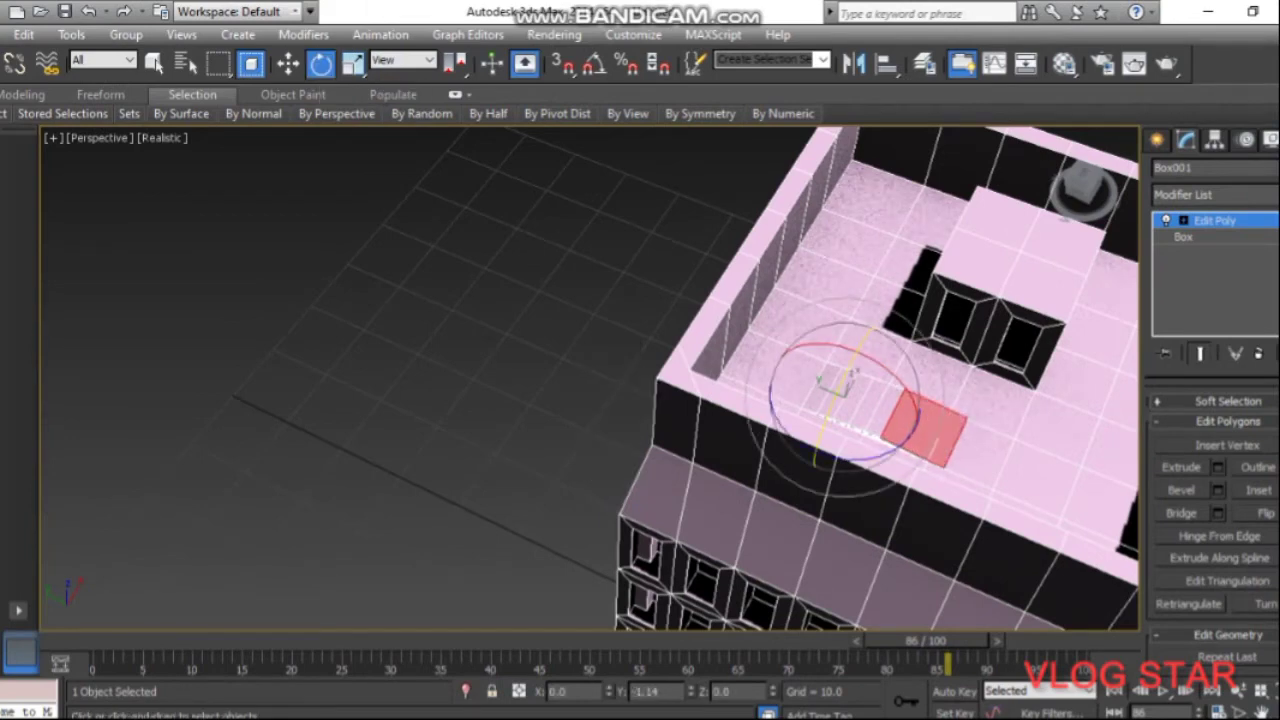
pyautogui.moveTo(878, 415); pyautogui.dragTo(884, 410)
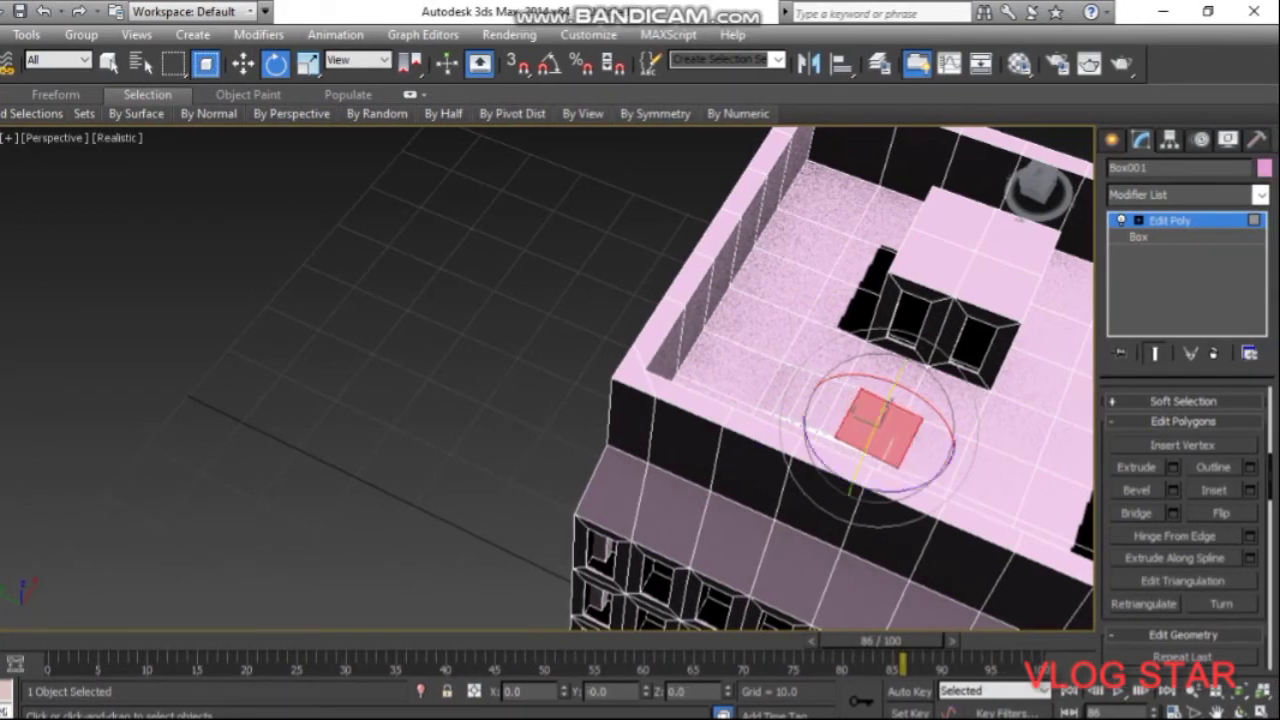
pyautogui.press('w')
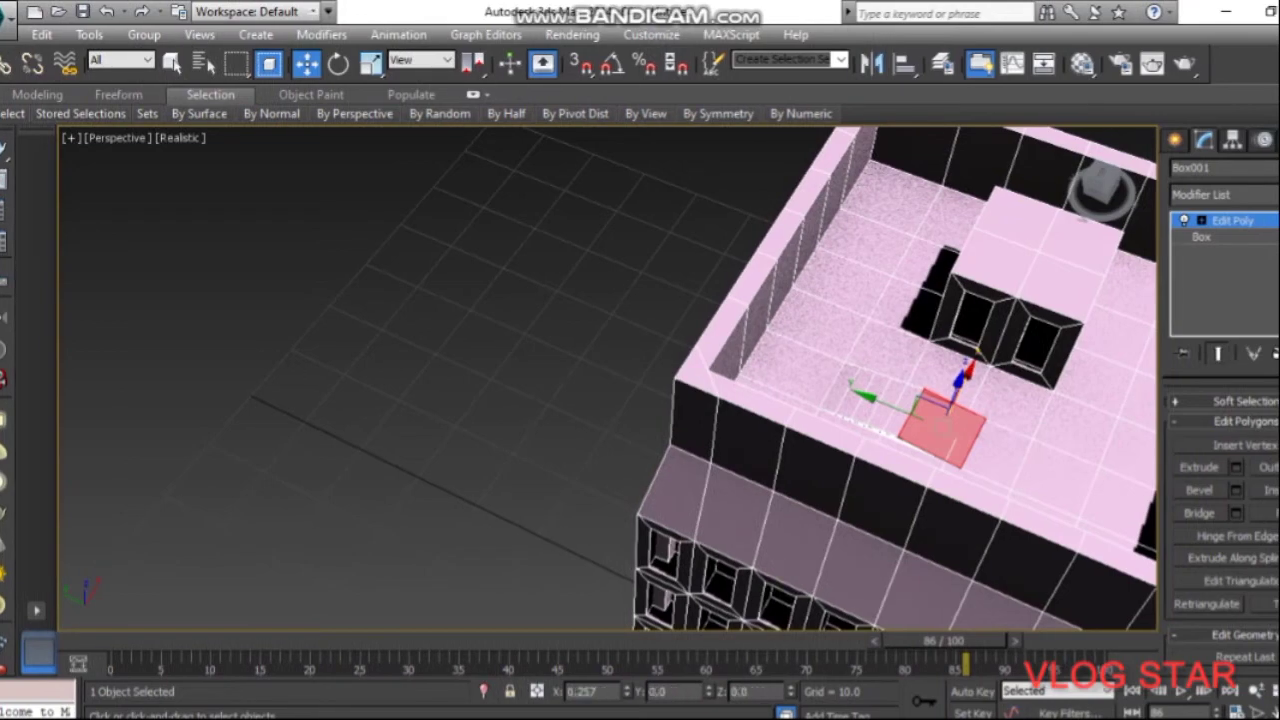
pyautogui.moveTo(963, 376); pyautogui.dragTo(985, 338)
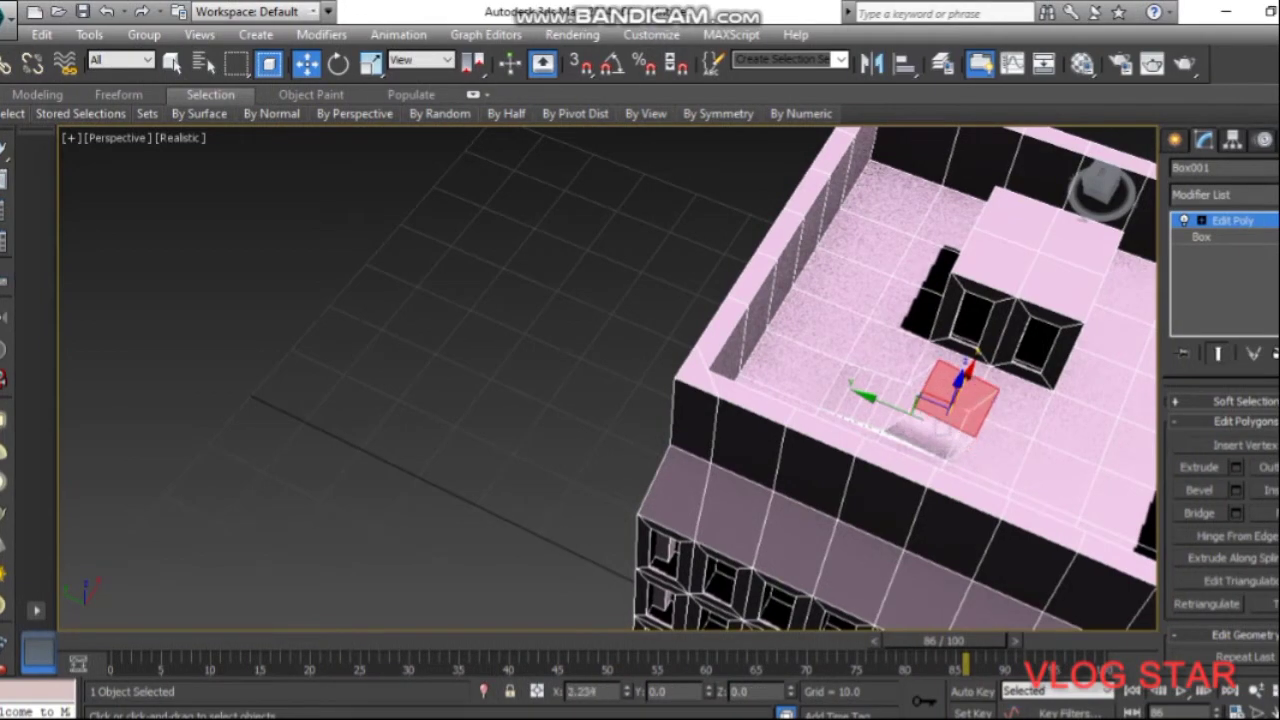
pyautogui.moveTo(963, 380); pyautogui.dragTo(945, 410)
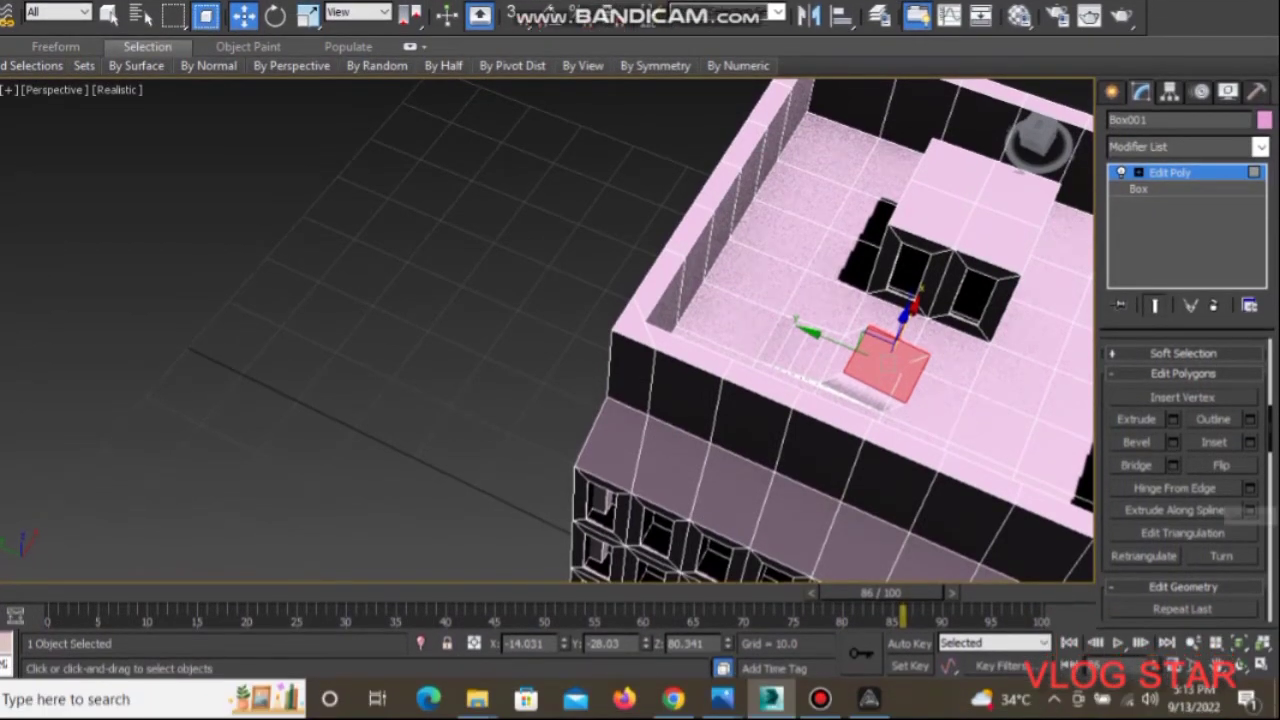
# Hinge the roof square open at a slight angle with 7 segments
pyautogui.click(1249, 488)
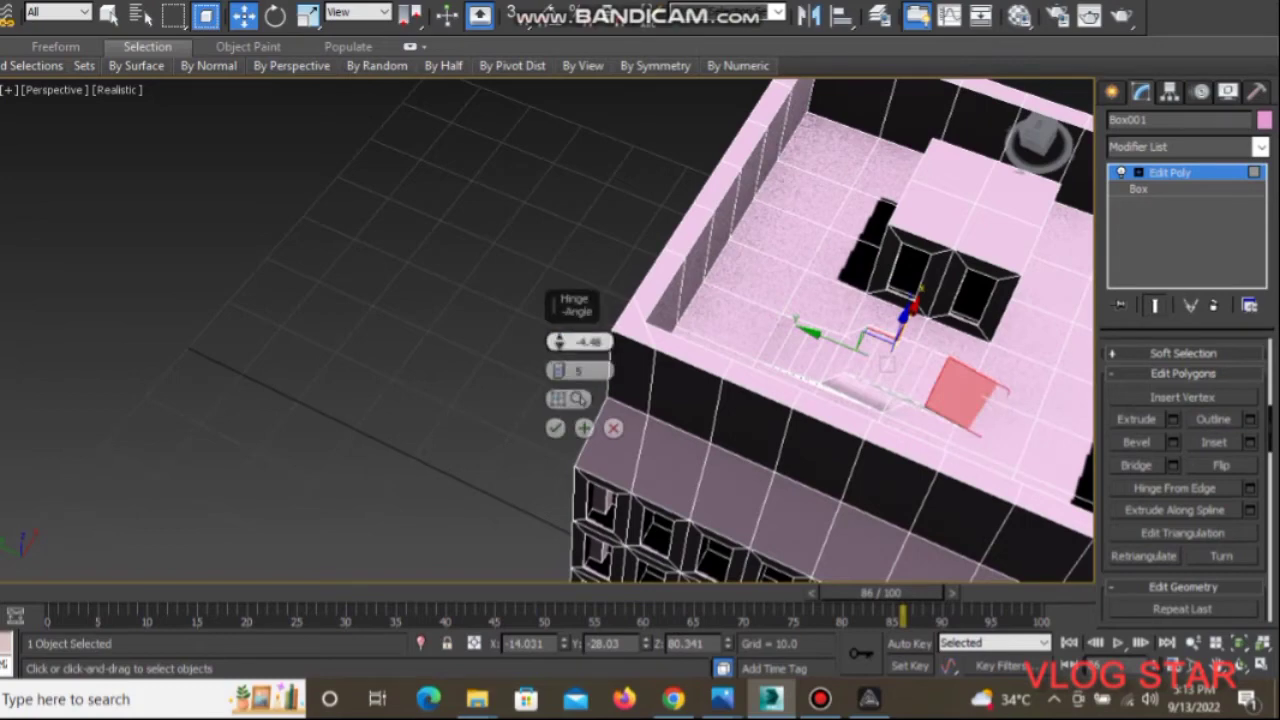
pyautogui.moveTo(558, 341); pyautogui.dragTo(558, 346)
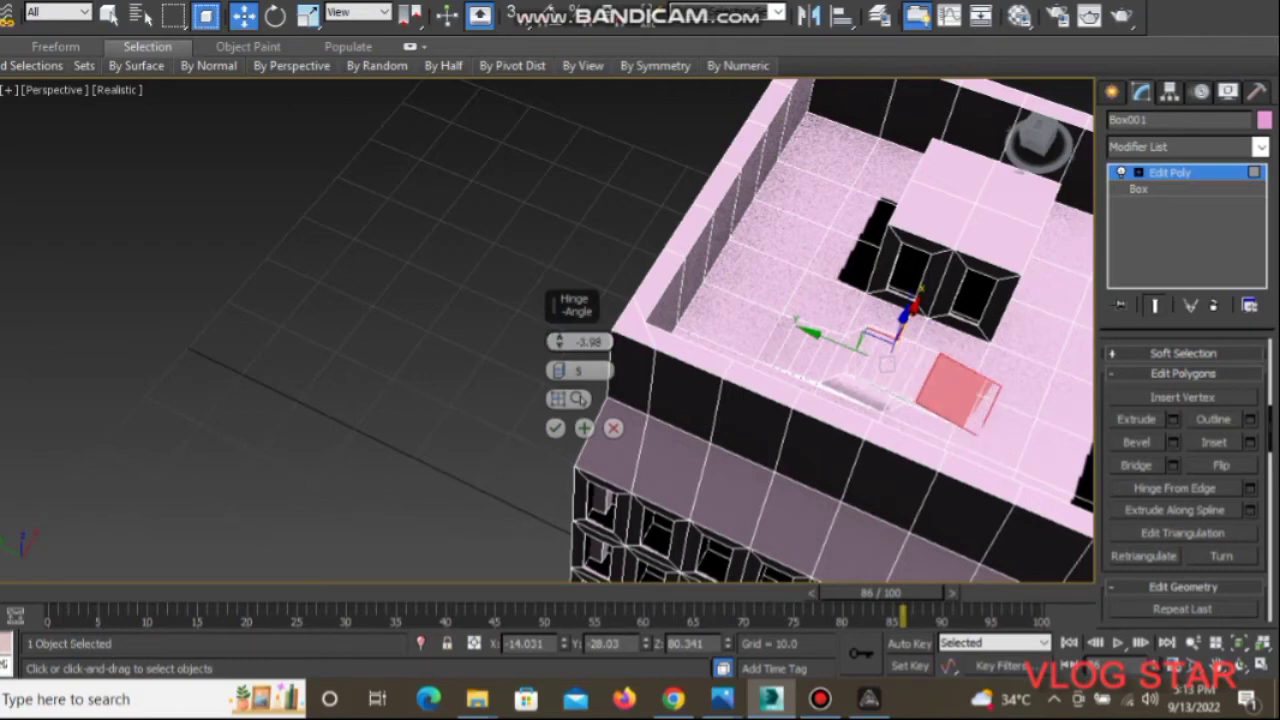
pyautogui.moveTo(558, 370); pyautogui.dragTo(558, 366)
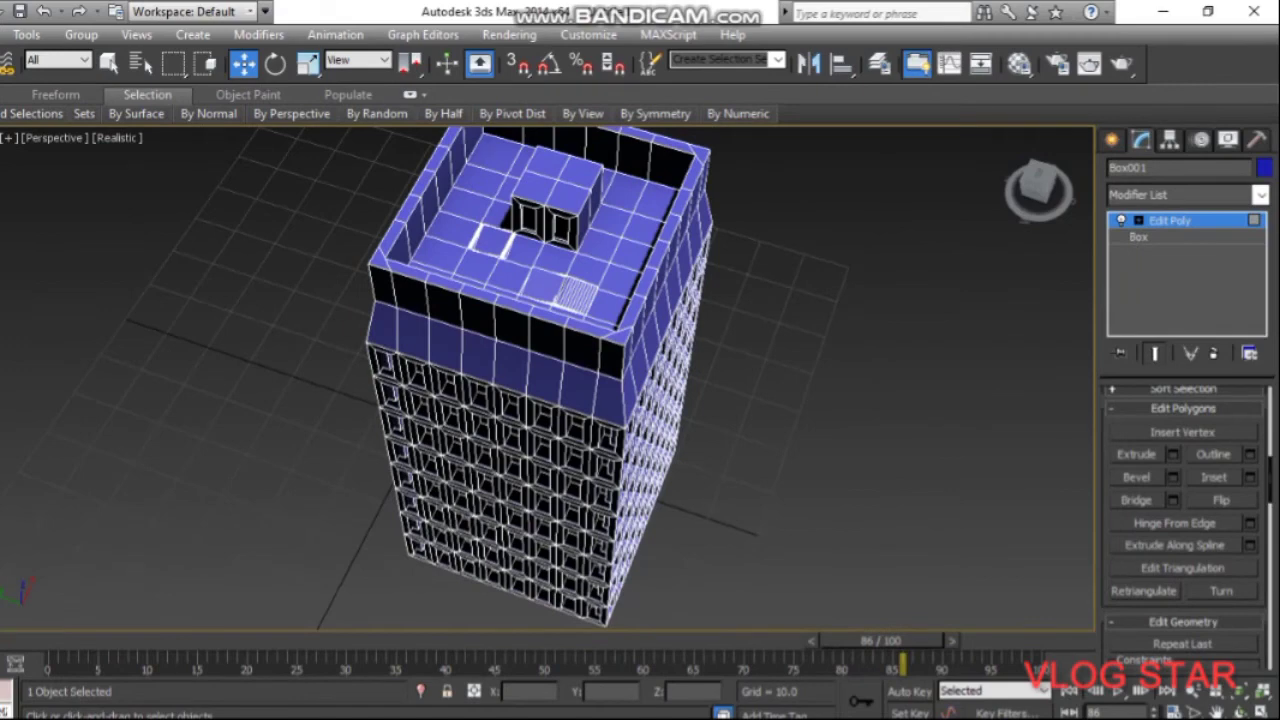
# Select two adjacent roof polygons beside the opening
pyautogui.scroll(2, 1184, 525)
pyautogui.scroll(2, 1184, 525)
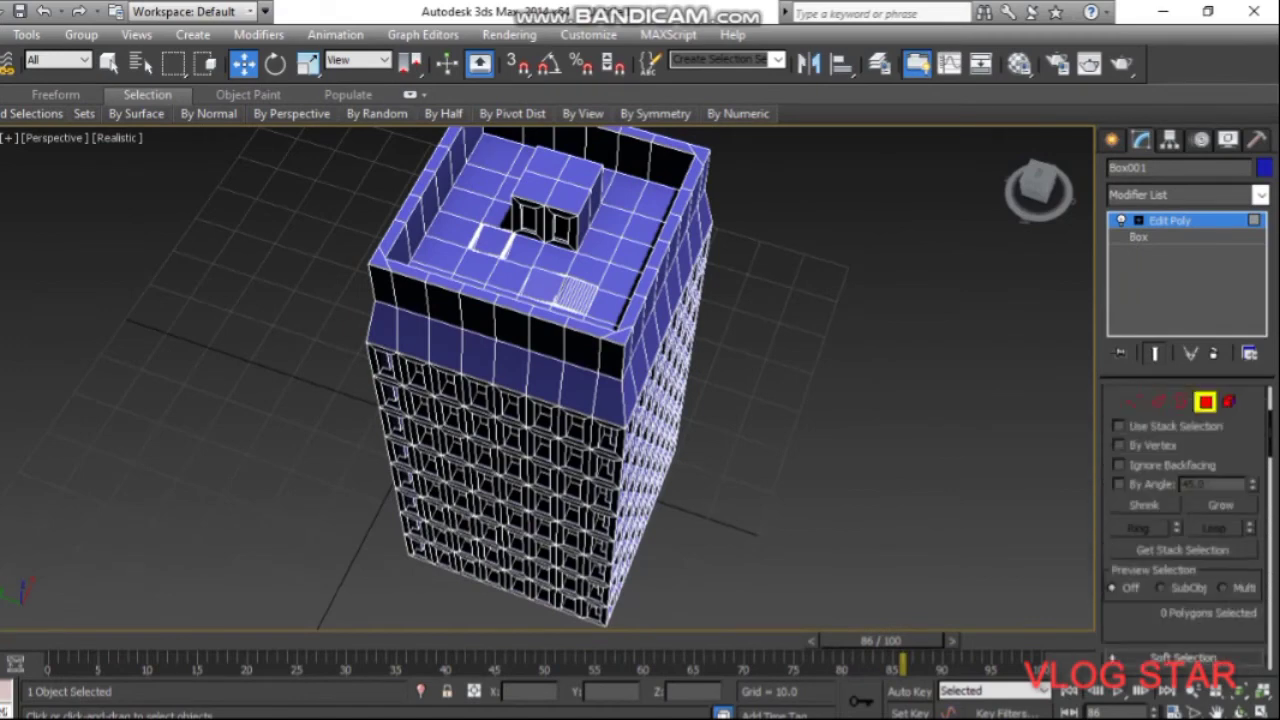
pyautogui.scroll(2, 1184, 525)
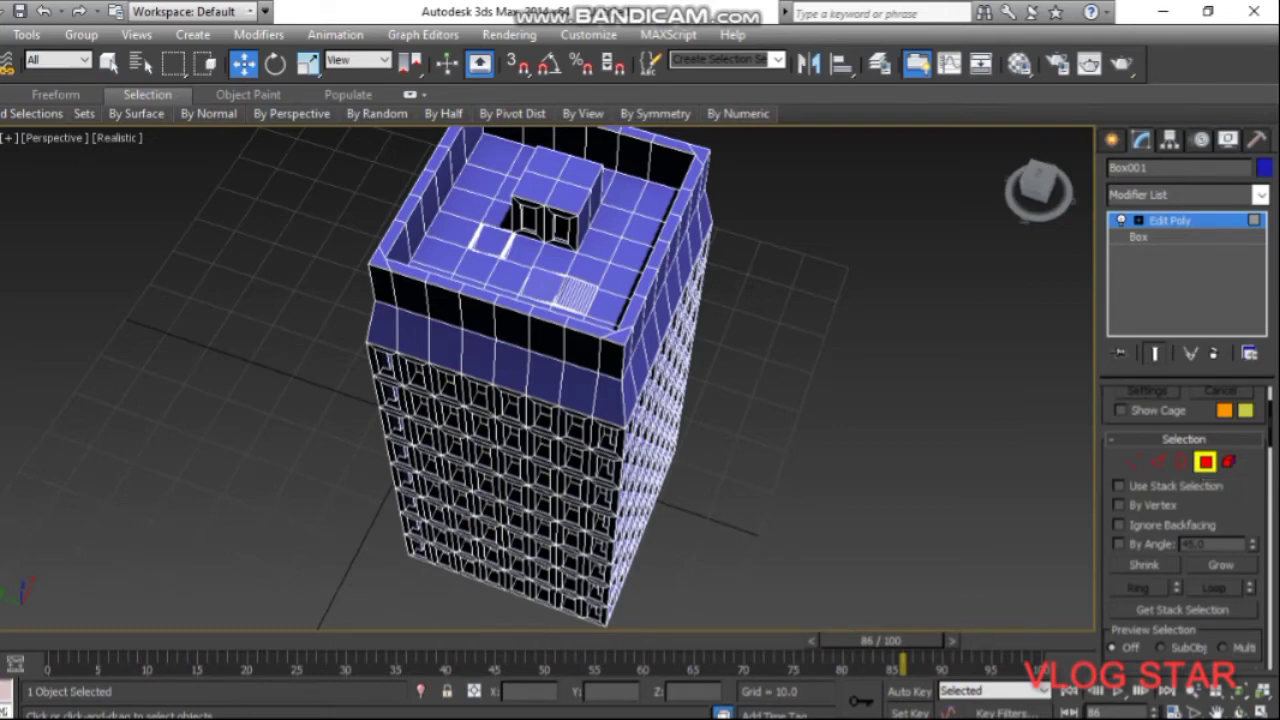
pyautogui.click(477, 265)
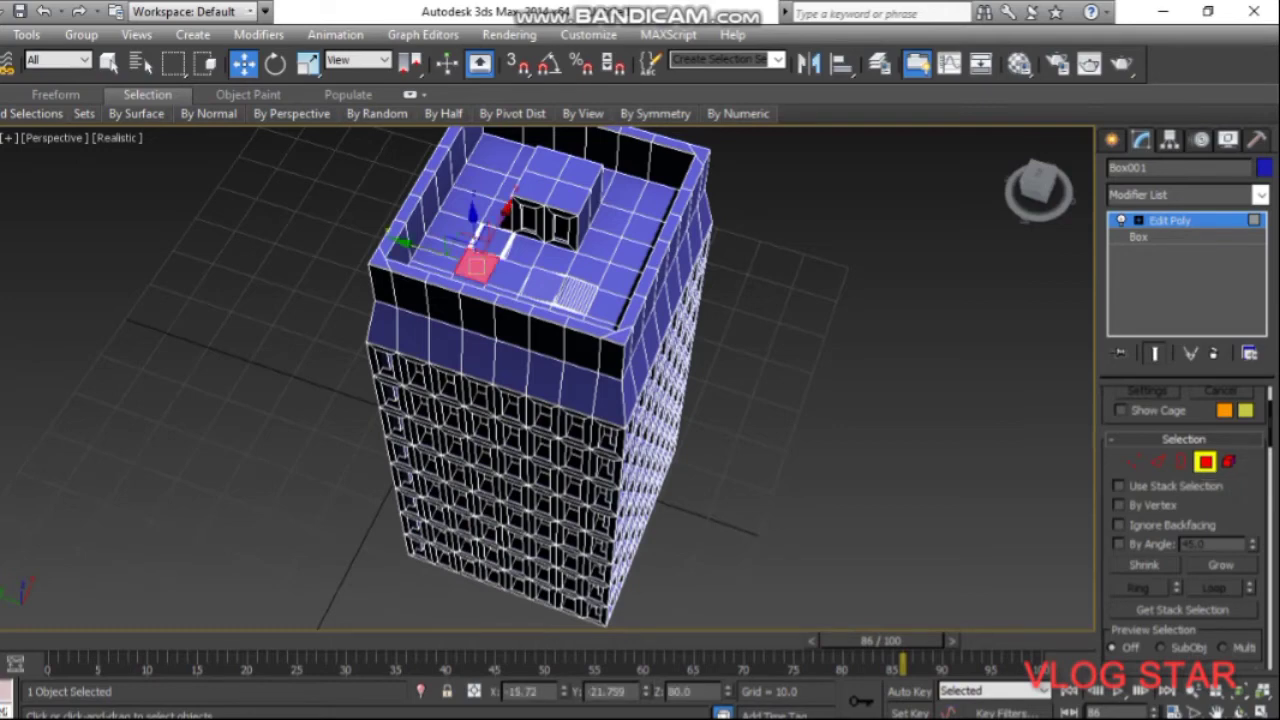
pyautogui.keyDown('ctrl'); pyautogui.click(510, 268); pyautogui.keyUp('ctrl')
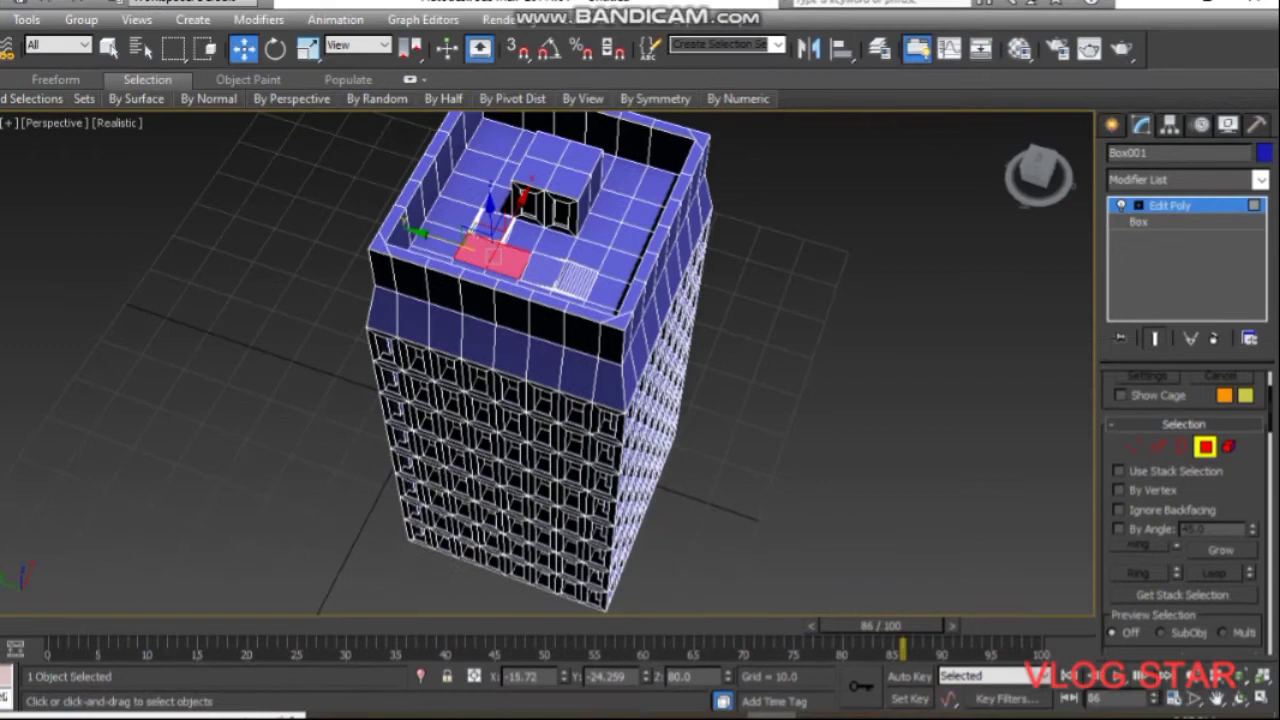
pyautogui.scroll(-2, 1185, 500)
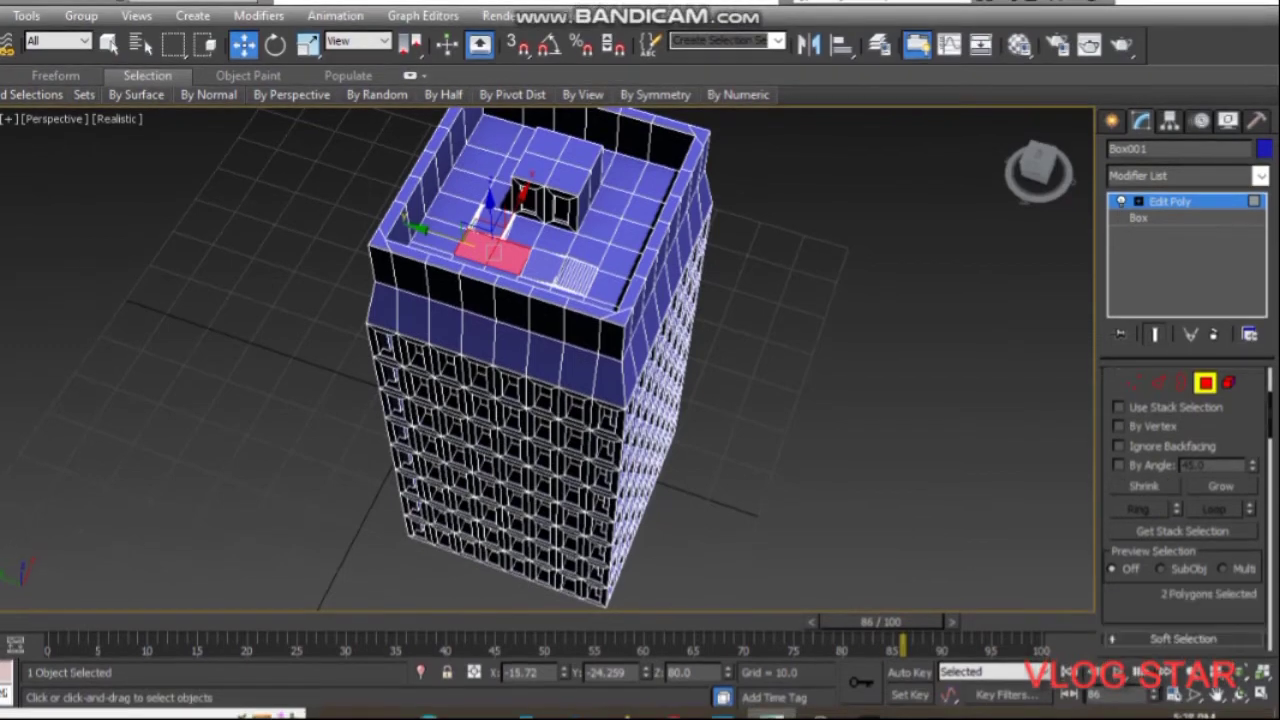
pyautogui.scroll(-2, 1185, 500)
pyautogui.scroll(-2, 1185, 500)
pyautogui.scroll(-2, 1185, 500)
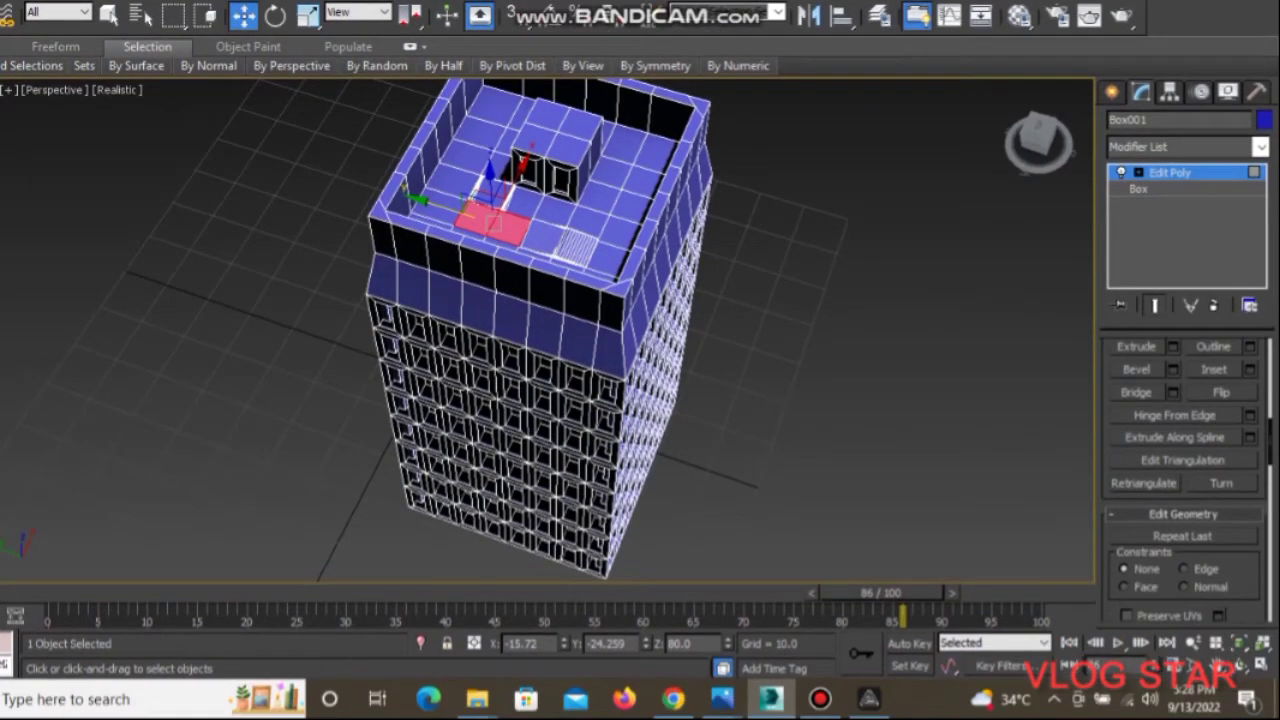
# Hinge the two polygons up at about 84.41 degrees with 8 segments
pyautogui.click(1249, 415)
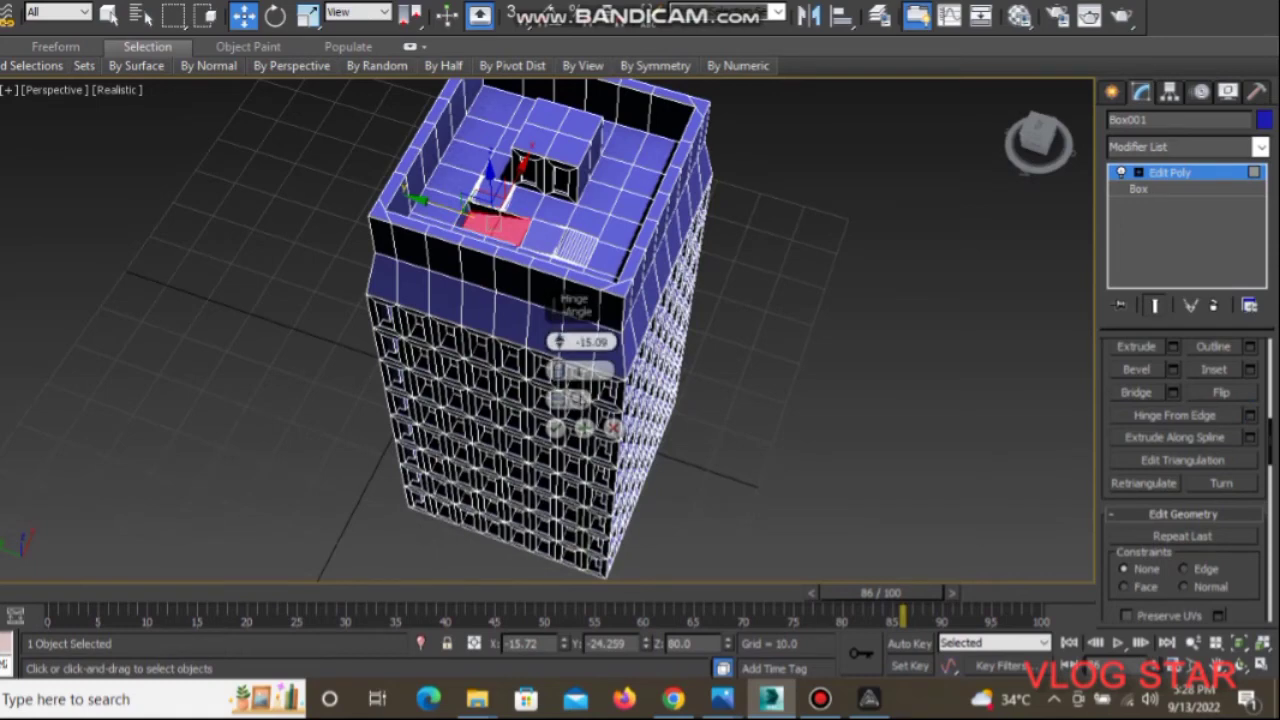
pyautogui.moveTo(559, 341); pyautogui.dragTo(559, 300)
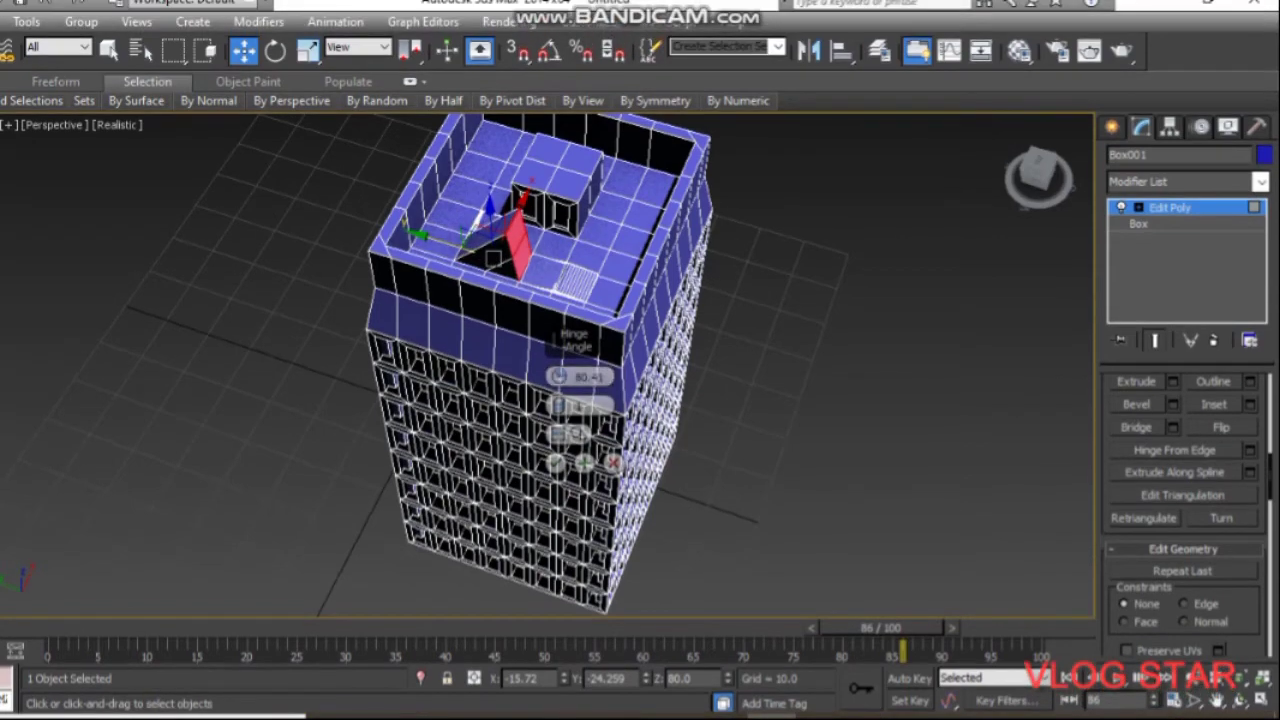
pyautogui.moveTo(559, 404); pyautogui.dragTo(559, 395)
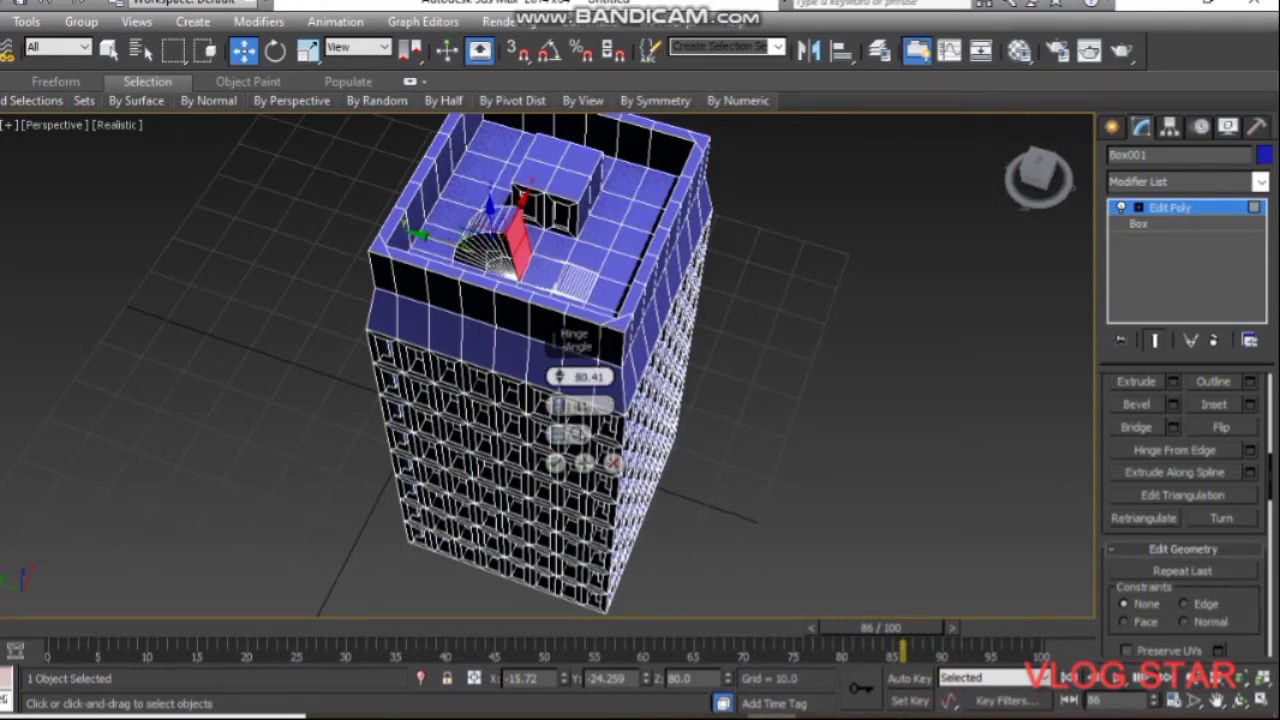
pyautogui.moveTo(559, 376); pyautogui.dragTo(559, 366)
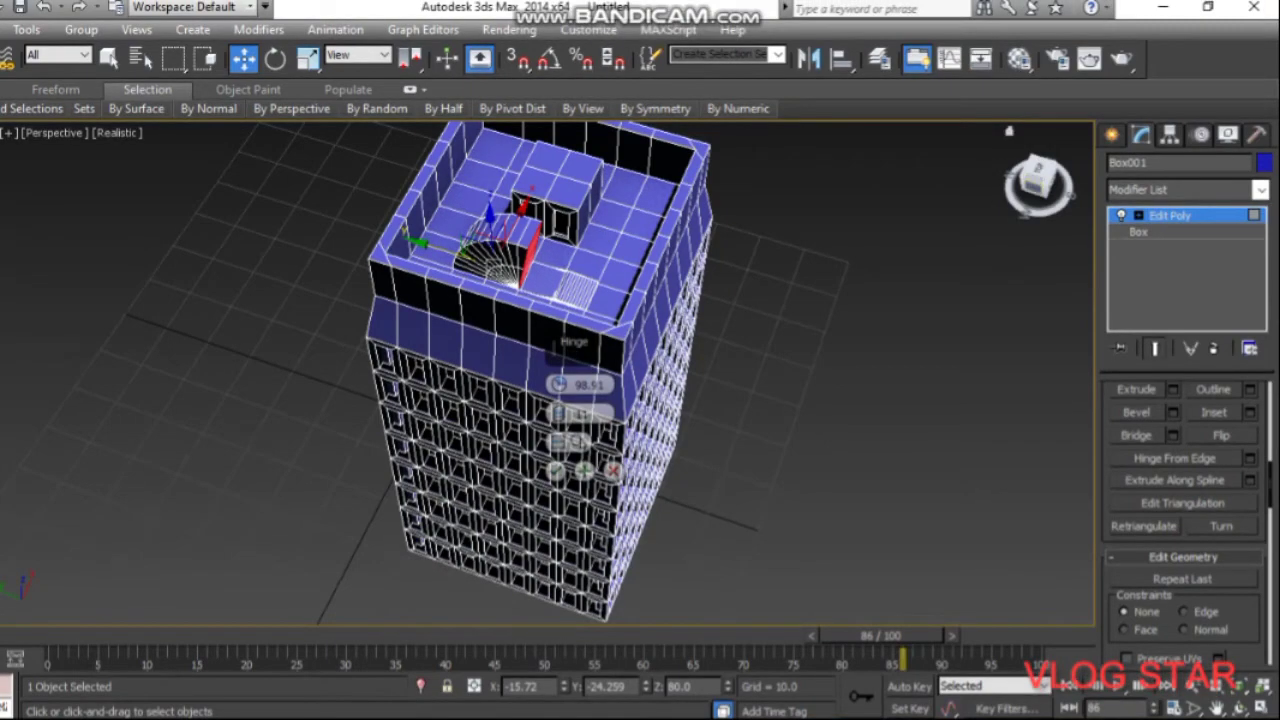
pyautogui.moveTo(1034, 186); pyautogui.dragTo(1040, 205)
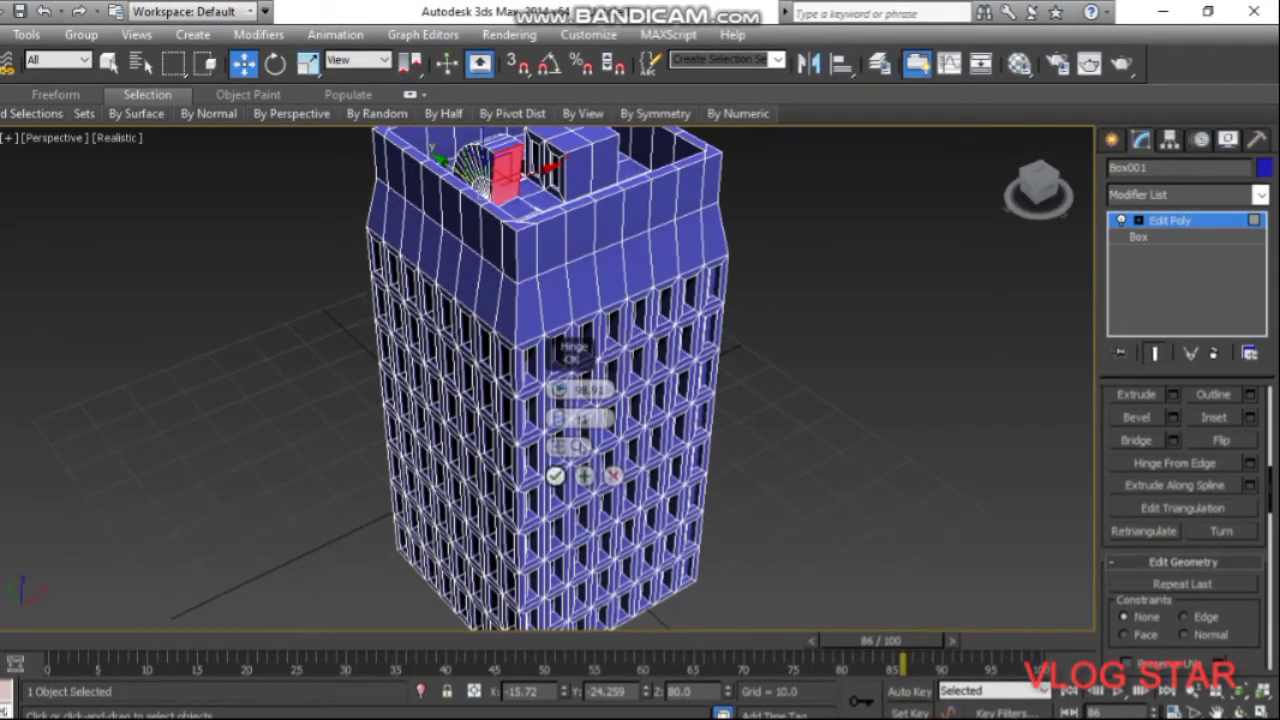
# Apply the fanned hinge, lift the hatch lid slightly higher, and clear the selection
pyautogui.click(556, 476)
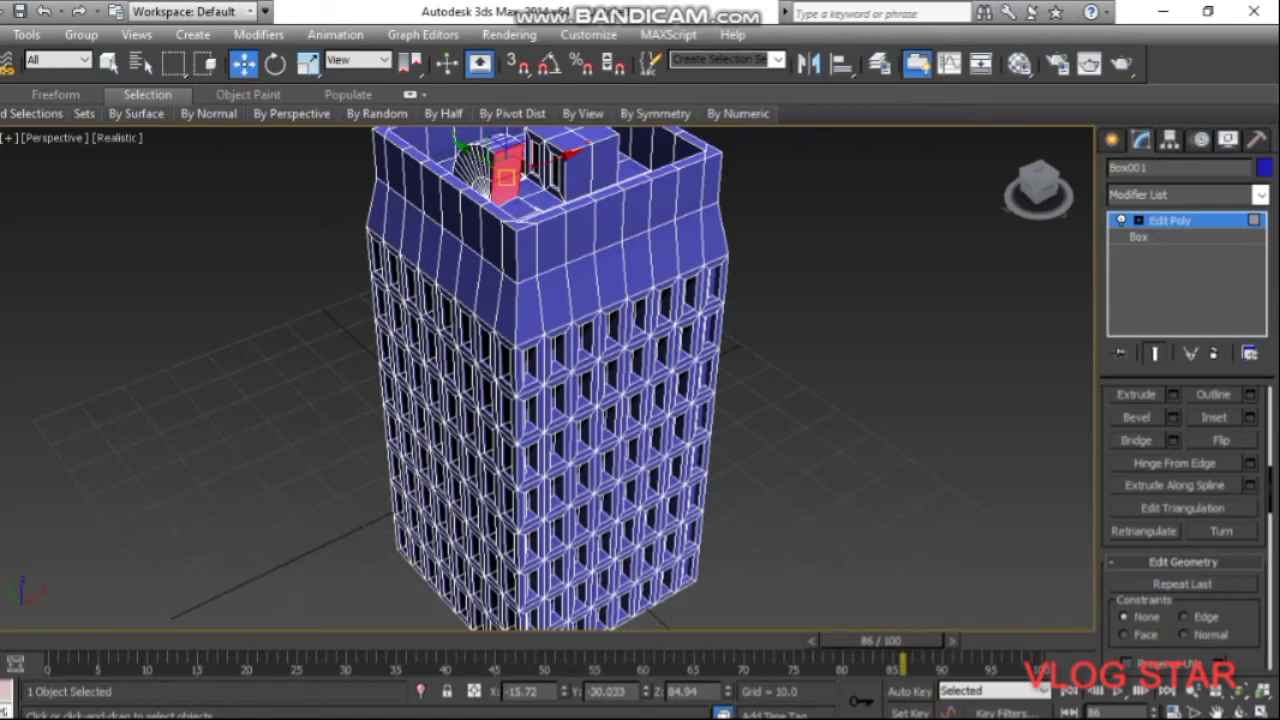
pyautogui.moveTo(507, 177); pyautogui.dragTo(507, 158)
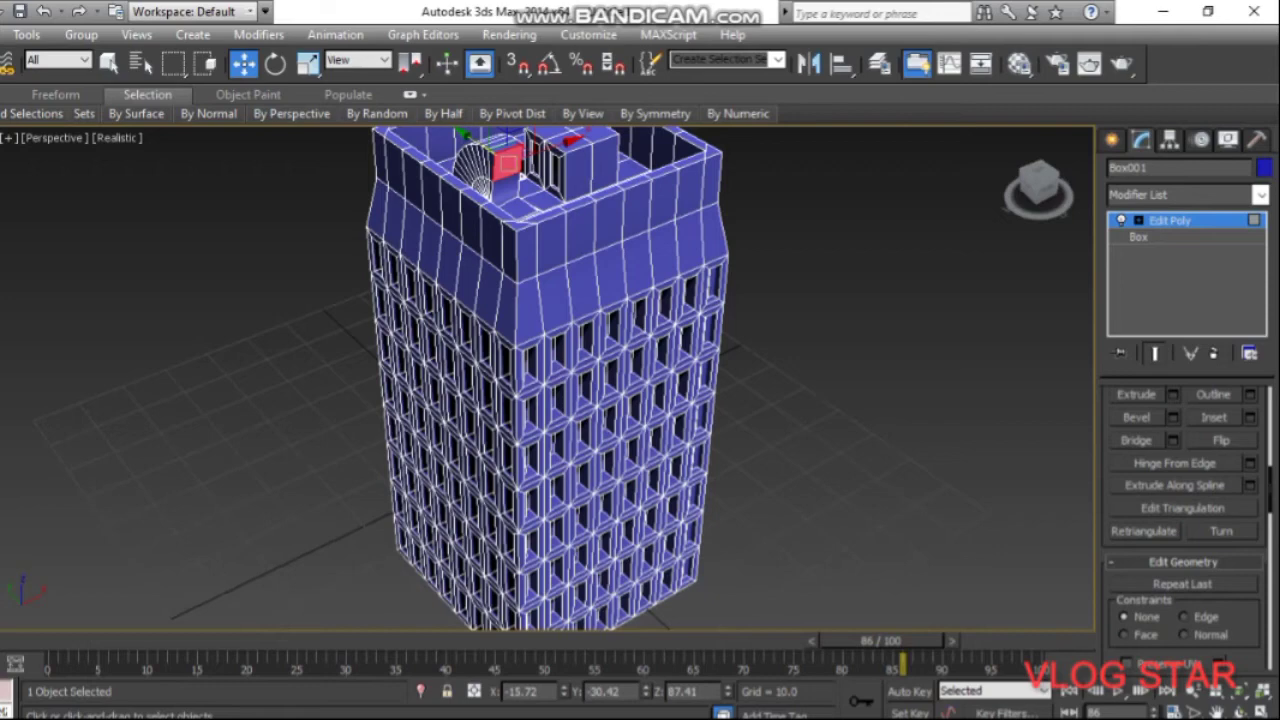
pyautogui.hotkey('ctrl', 'd')
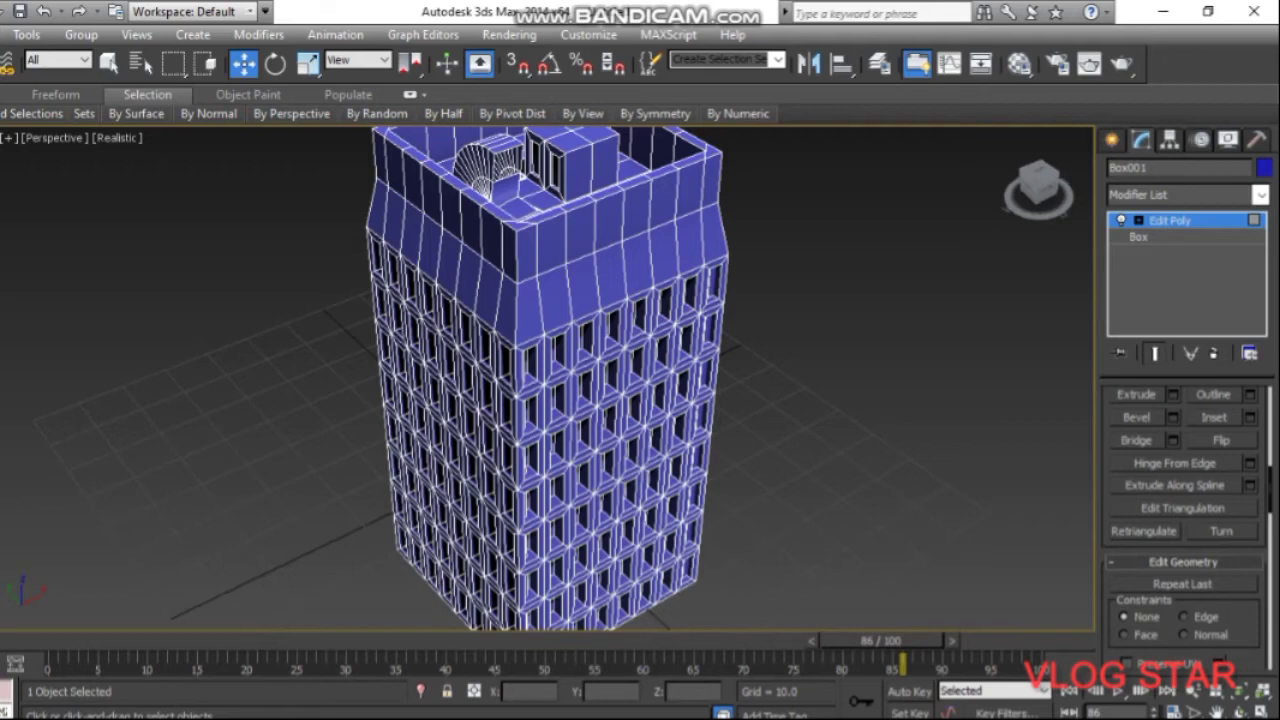
pyautogui.keyDown('alt'); pyautogui.moveTo(330, 339); pyautogui.dragTo(355, 339, button='middle'); pyautogui.keyUp('alt')
pyautogui.scroll(-3, 920, 392)
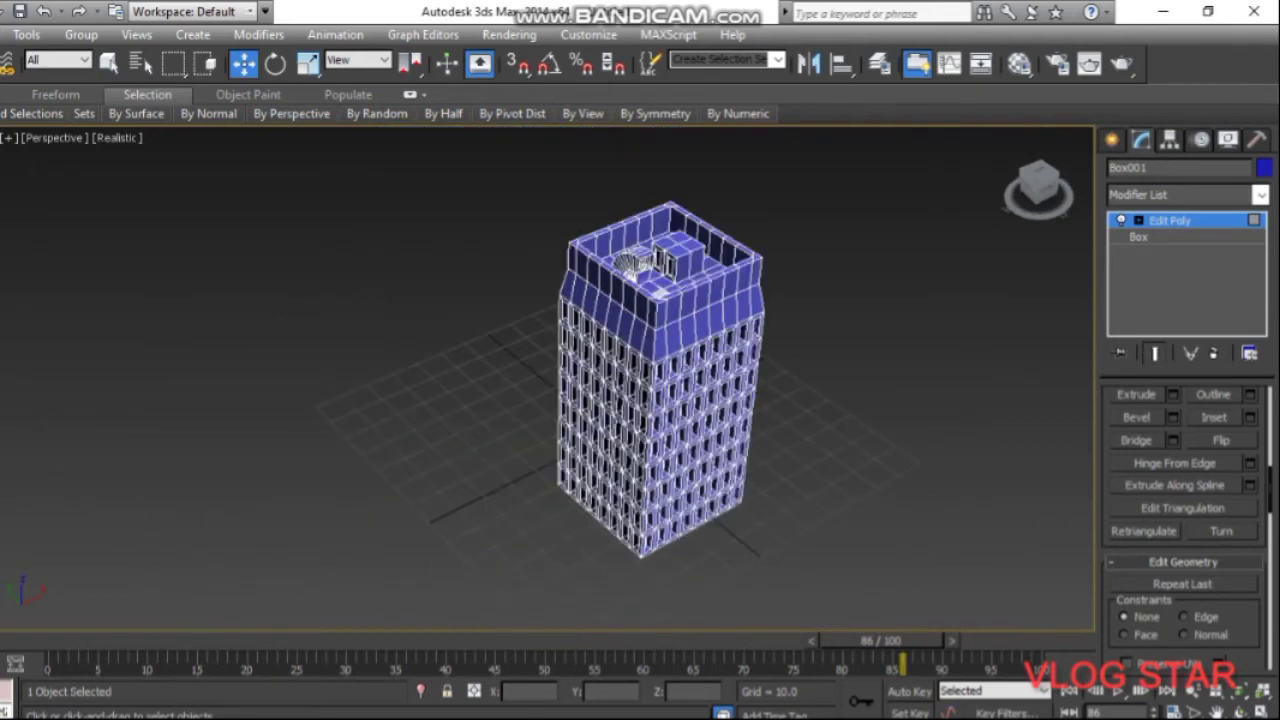
# Orbit beneath the tower and pick the outer border polygons ringing the bottom face
pyautogui.keyDown('alt'); pyautogui.moveTo(1010, 200); pyautogui.dragTo(1009, 136, button='middle'); pyautogui.keyUp('alt')
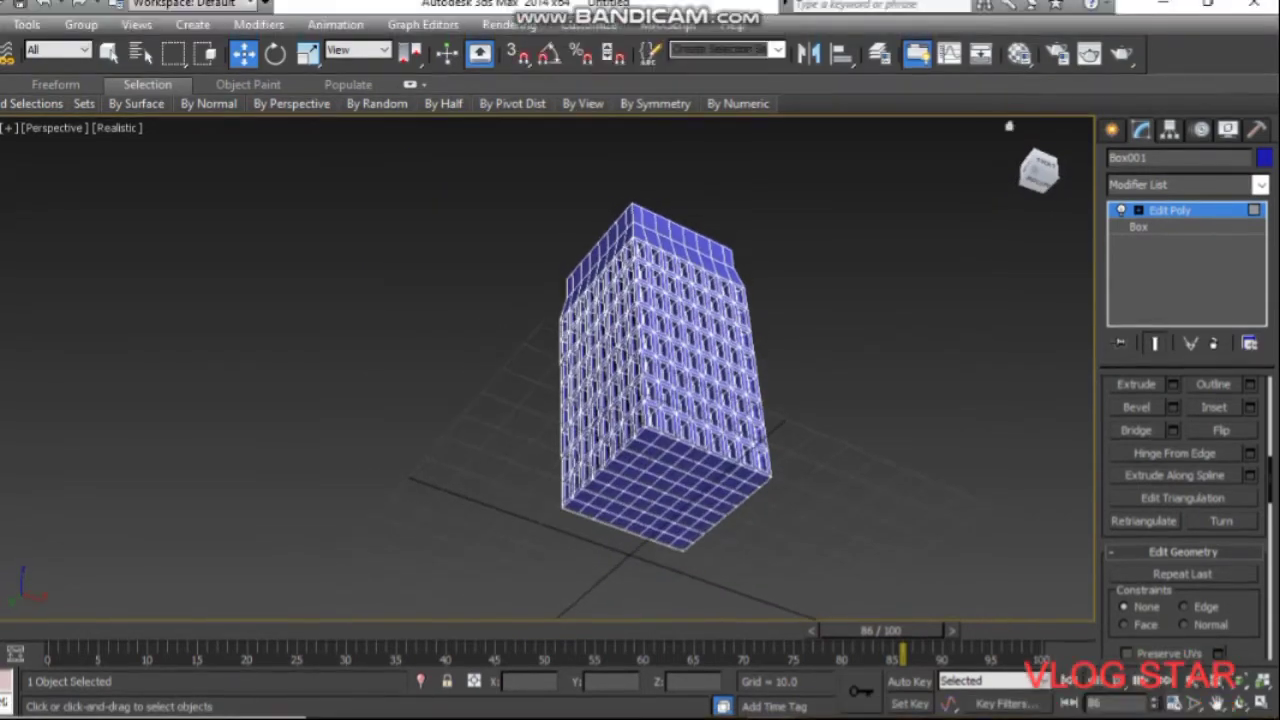
pyautogui.click(648, 437)
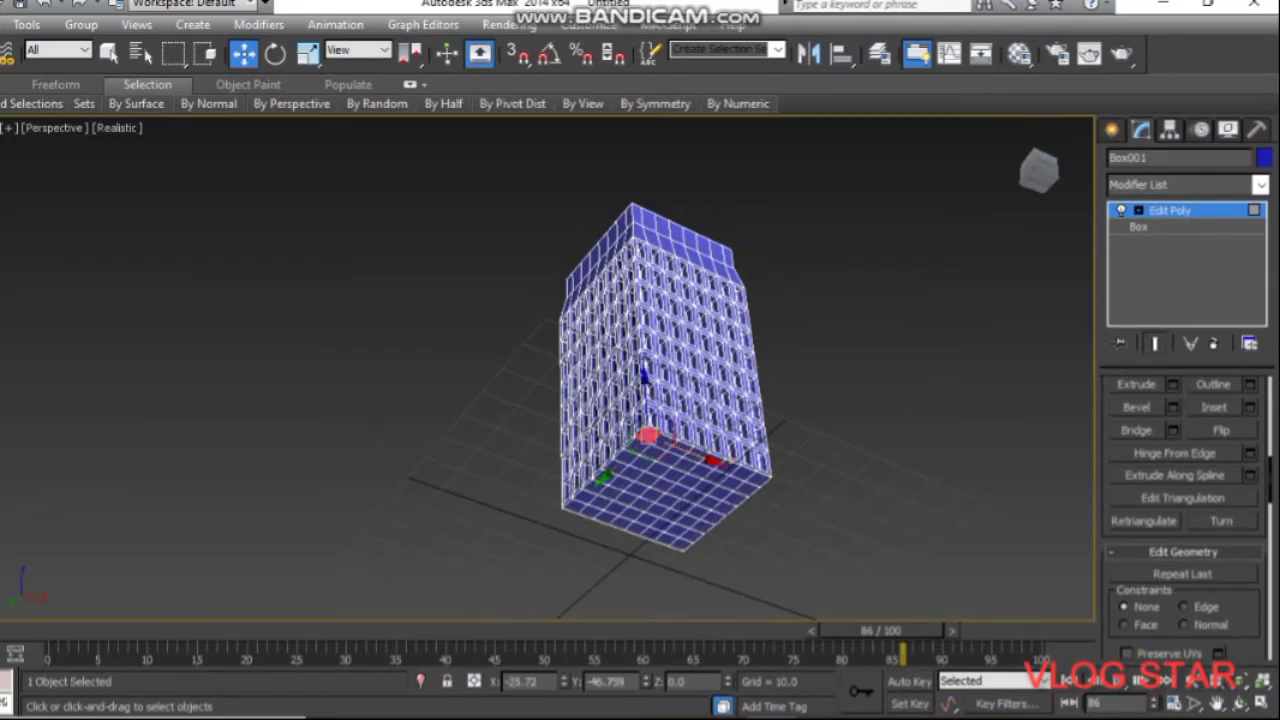
pyautogui.moveTo(650, 440)
pyautogui.mouseDown()
pyautogui.moveTo(568, 513)
pyautogui.moveTo(588, 532)
pyautogui.moveTo(611, 530)
pyautogui.mouseUp()
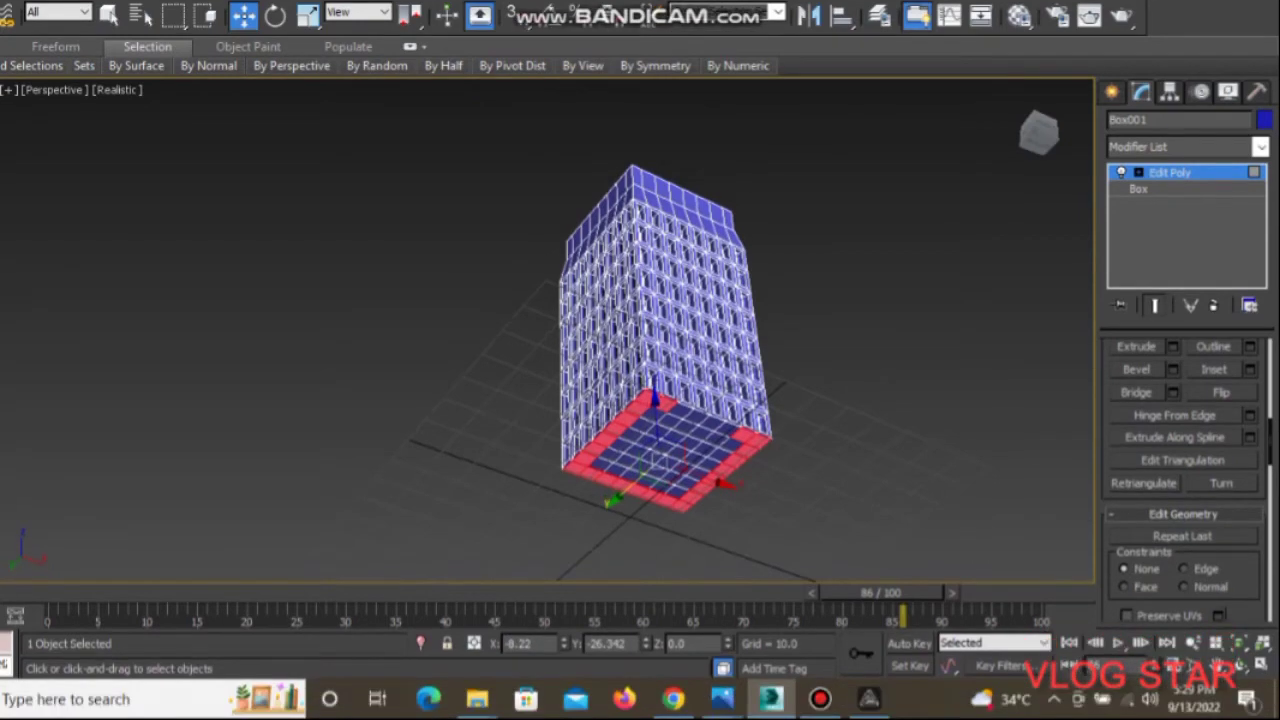
# Extrude the 24-polygon base ring downward into a plinth under the tower
pyautogui.click(1173, 346)
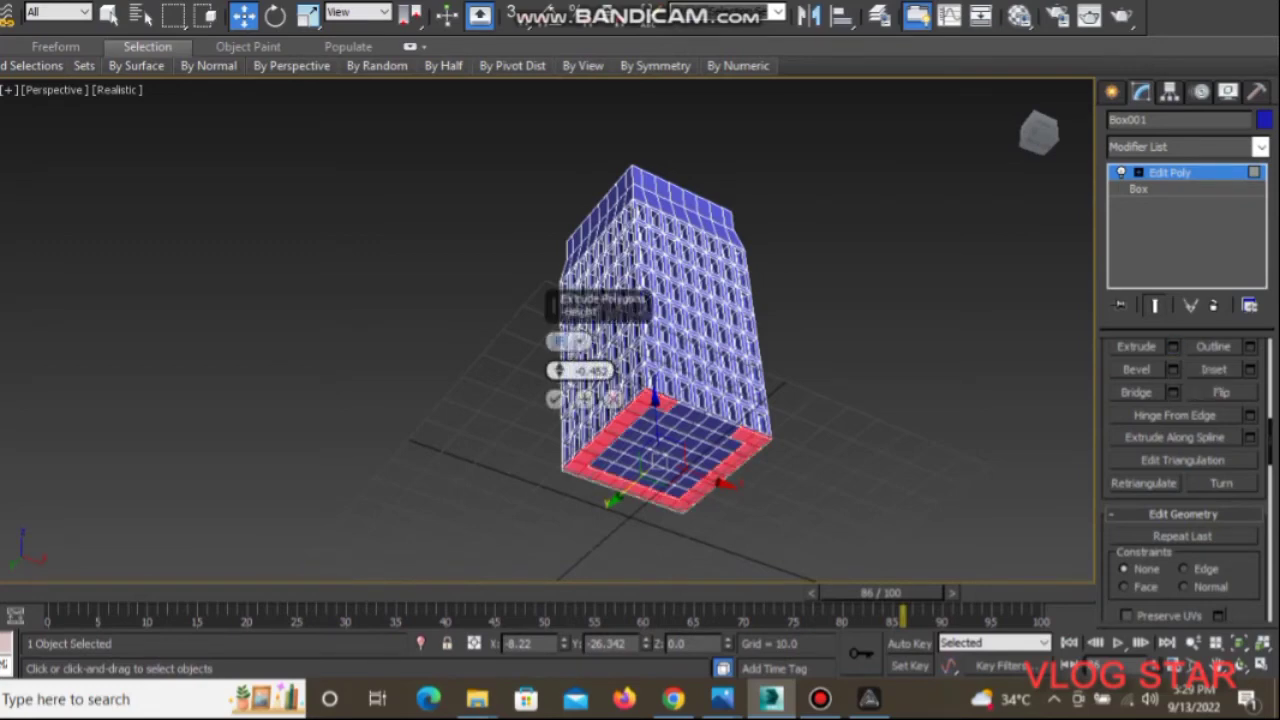
pyautogui.moveTo(558, 370)
pyautogui.mouseDown()
pyautogui.moveTo(558, 340)
pyautogui.moveTo(558, 366)
pyautogui.mouseUp()
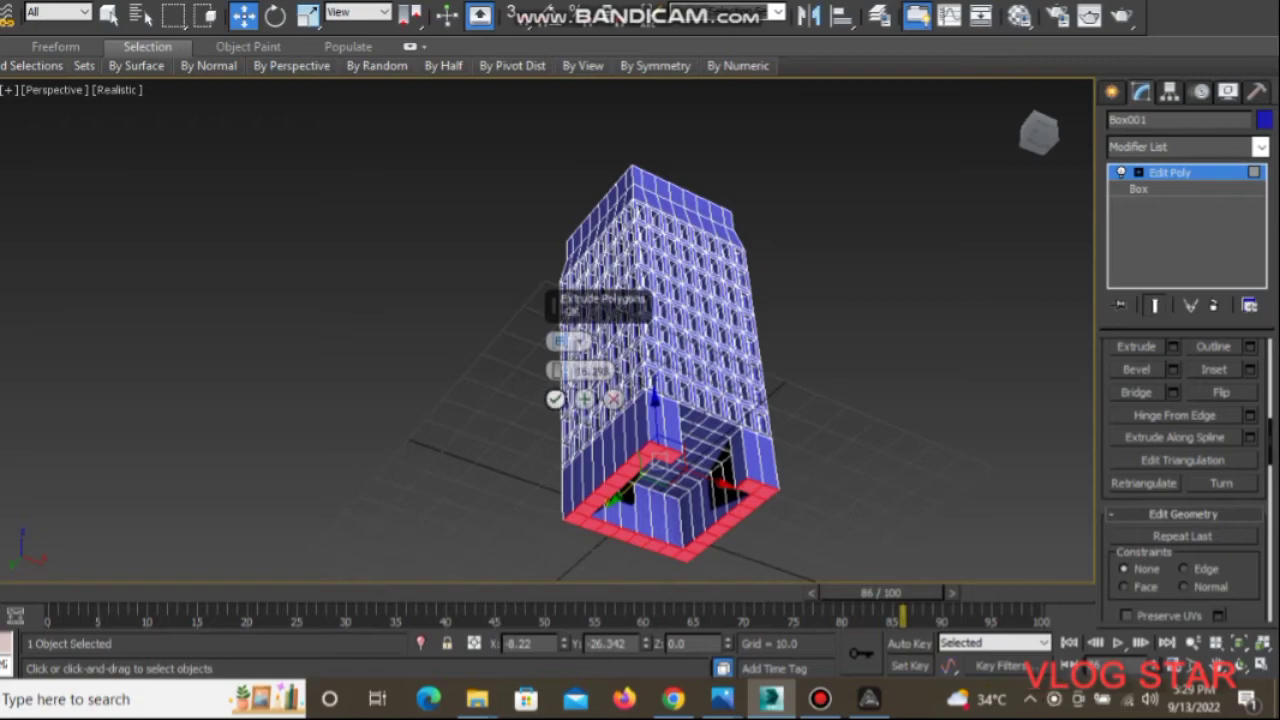
pyautogui.click(555, 399)
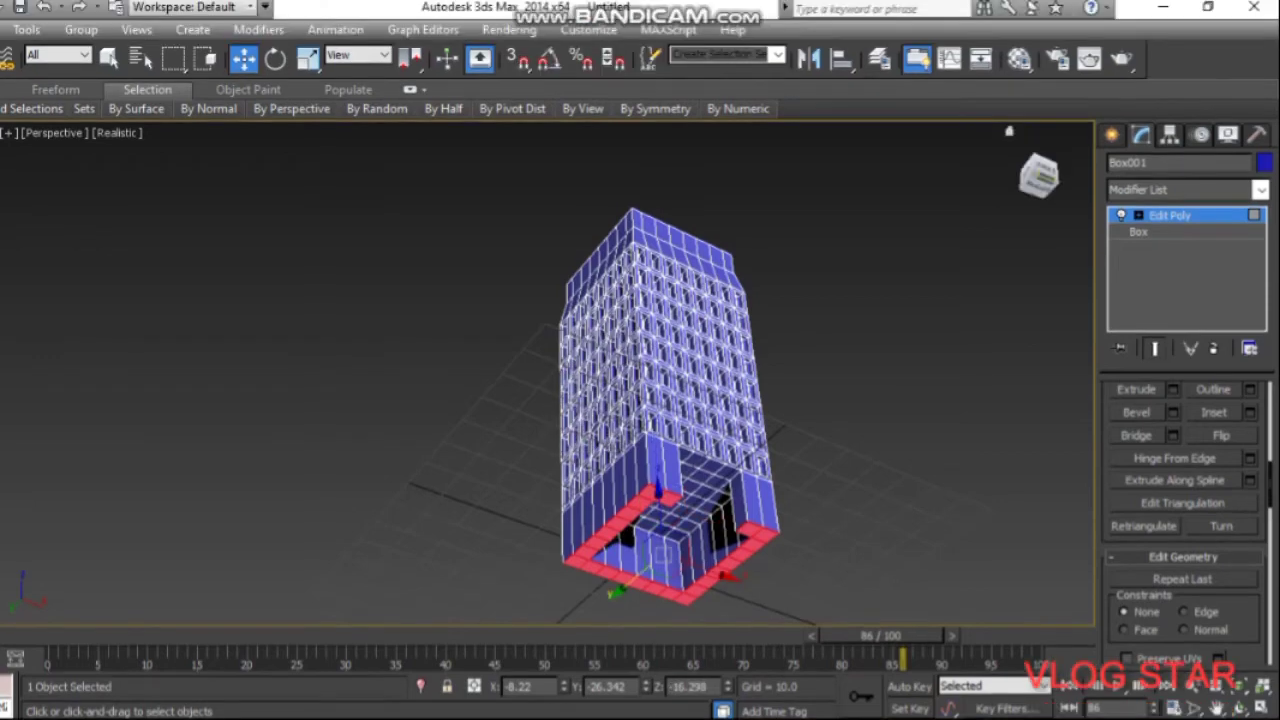
# Switch to the front view, zoom in, and select the whole building at Element level
pyautogui.click(1038, 135)
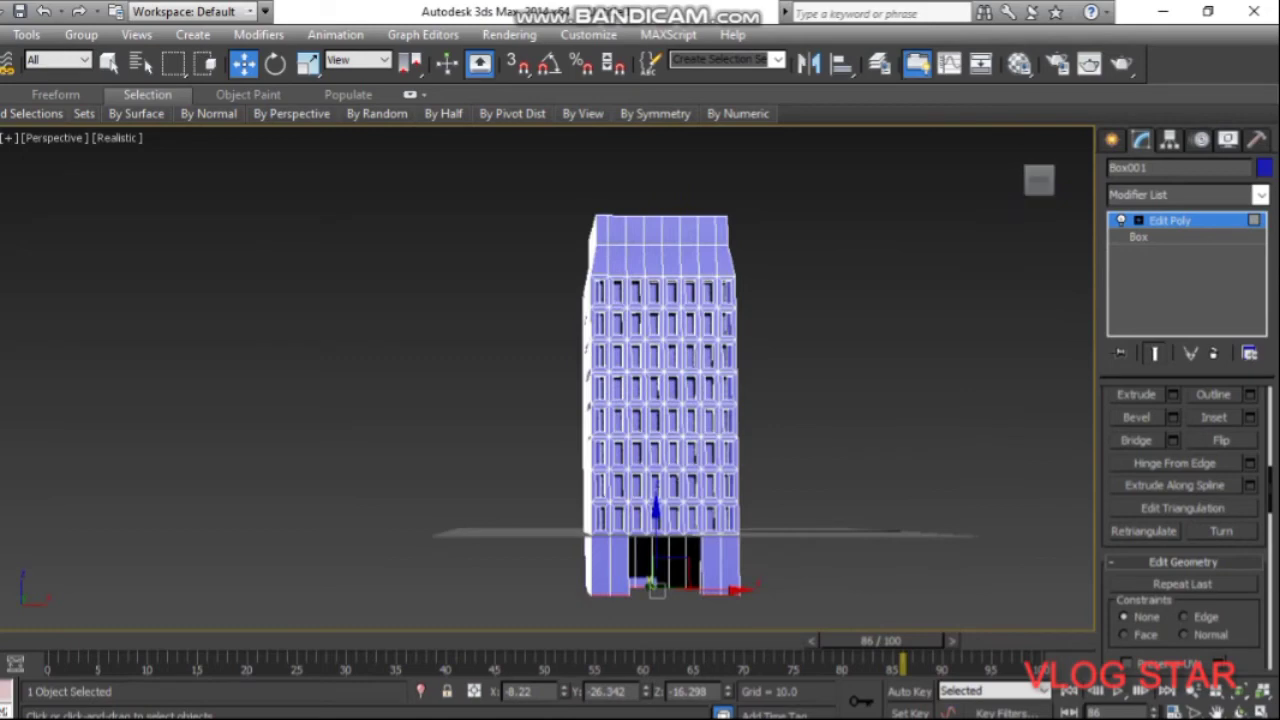
pyautogui.scroll(3, 1185, 528)
pyautogui.scroll(3, 1185, 528)
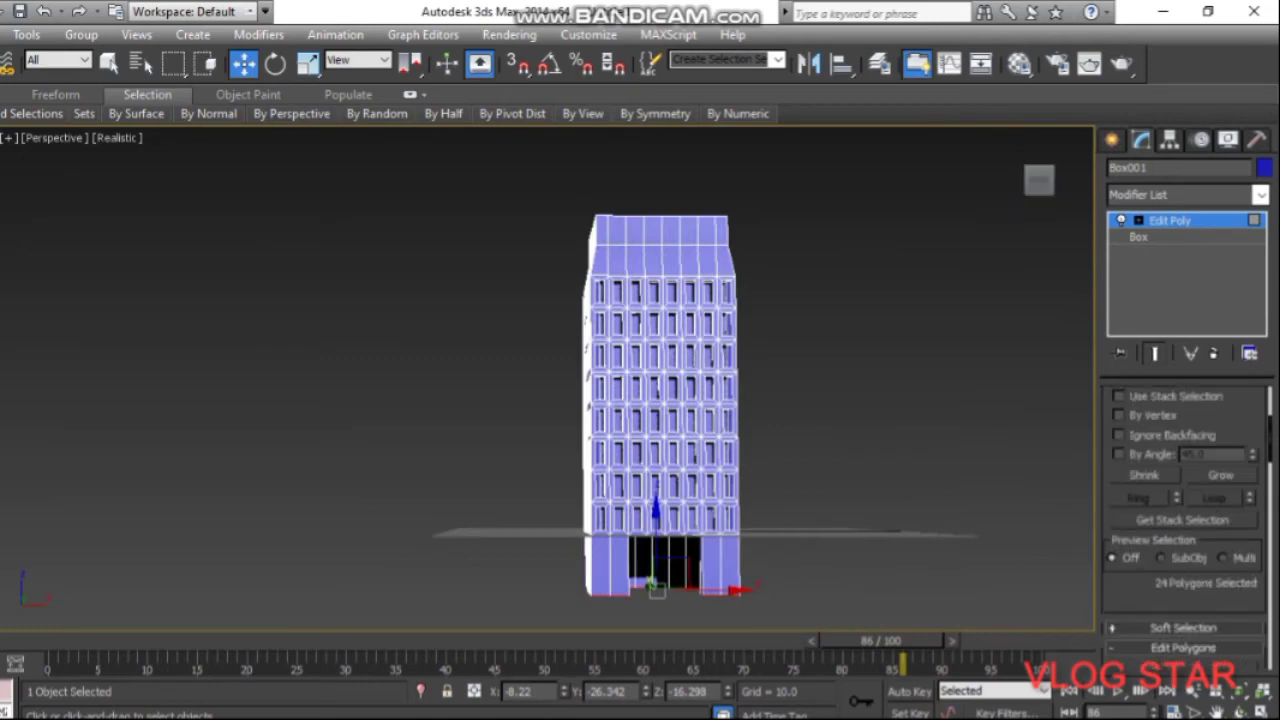
pyautogui.scroll(3, 1185, 528)
pyautogui.press('5')
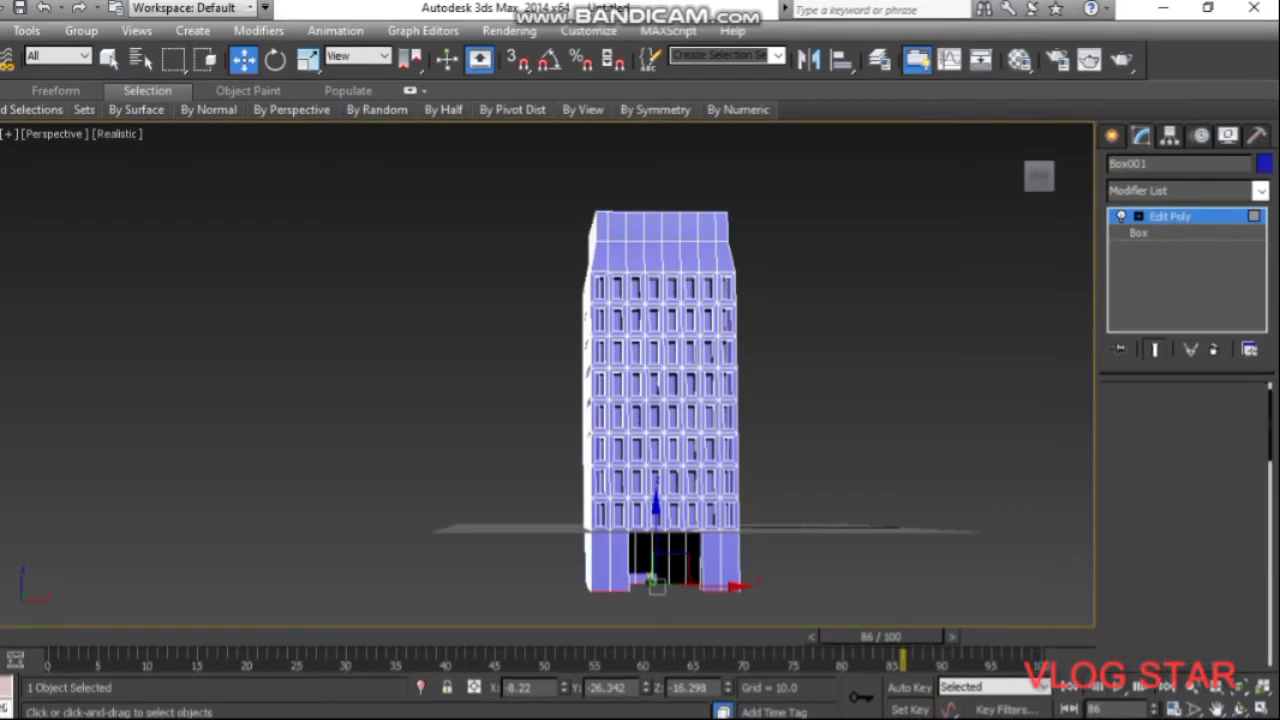
pyautogui.hotkey('ctrl', 'a')
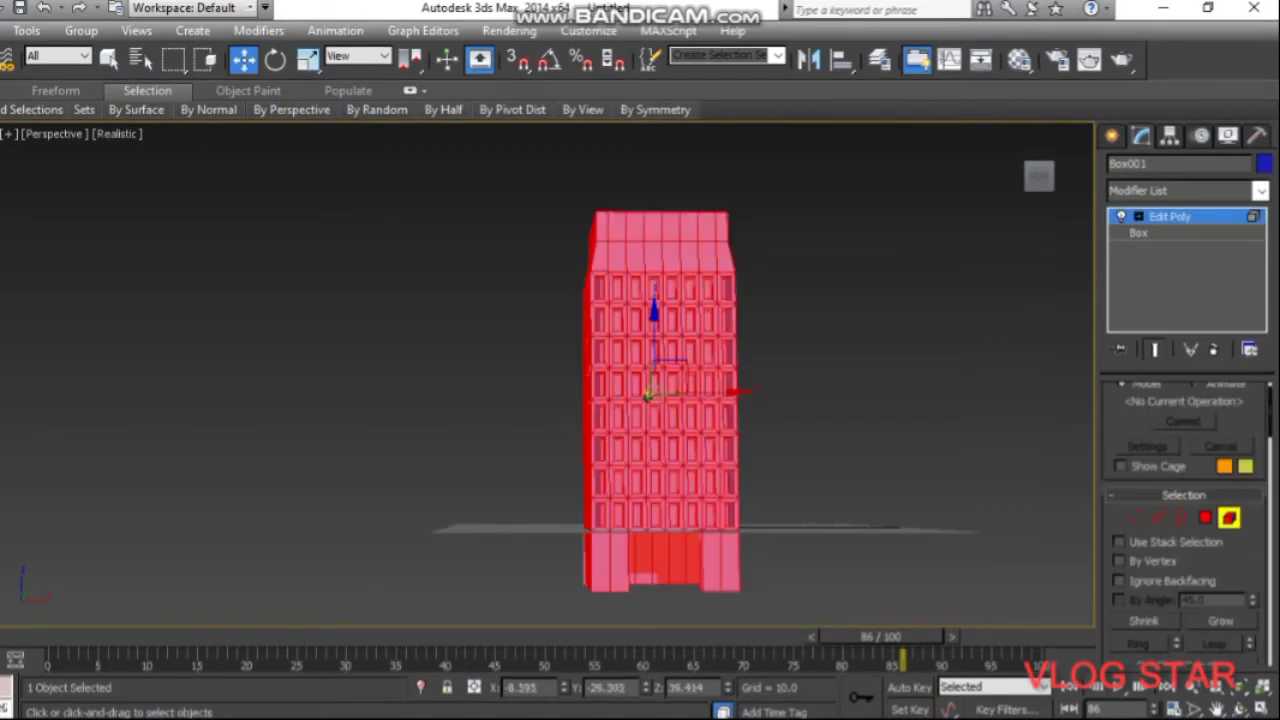
# Return to the four-view layout and move the building up onto the grid in Front view
pyautogui.click(93, 137)
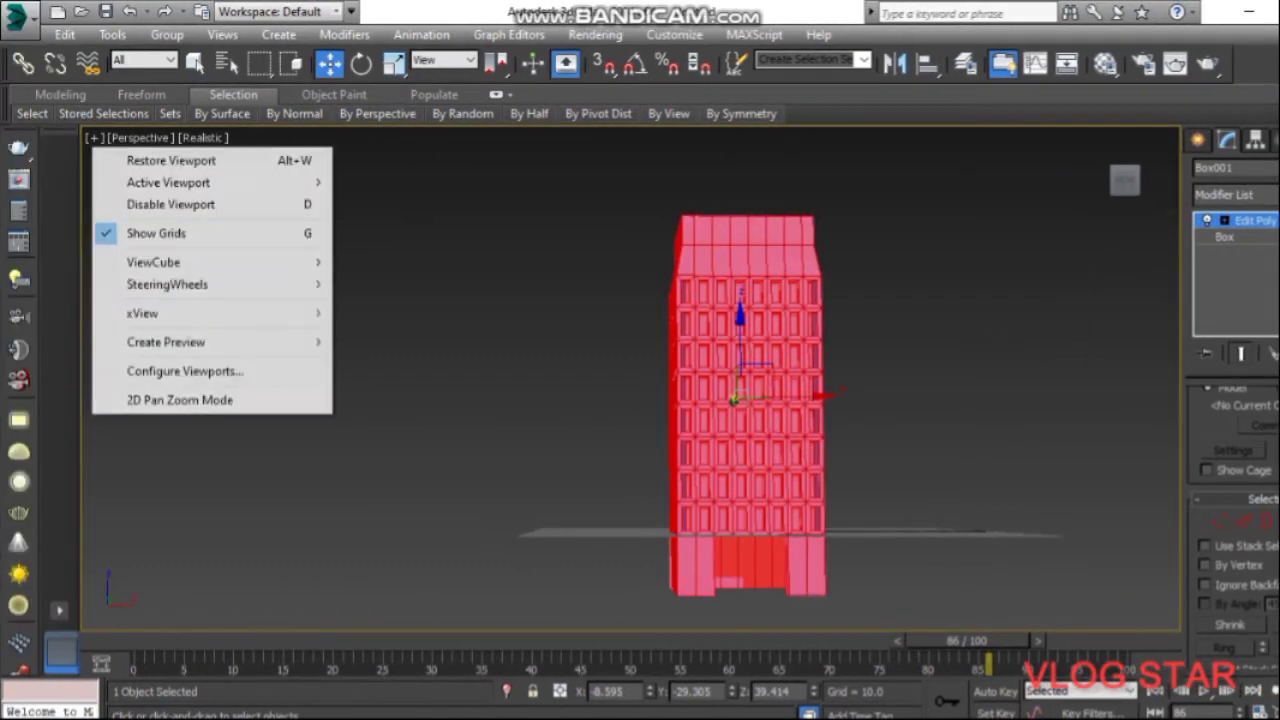
pyautogui.click(150, 160)
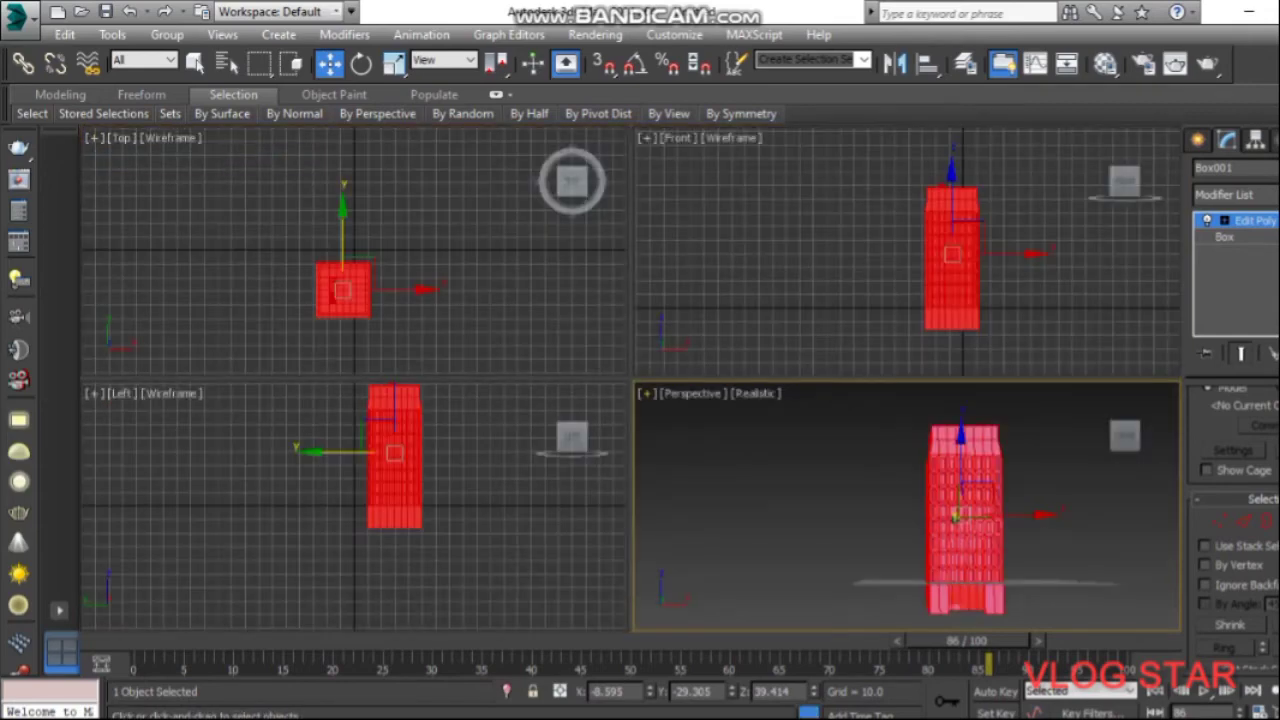
pyautogui.moveTo(951, 220); pyautogui.dragTo(951, 200)
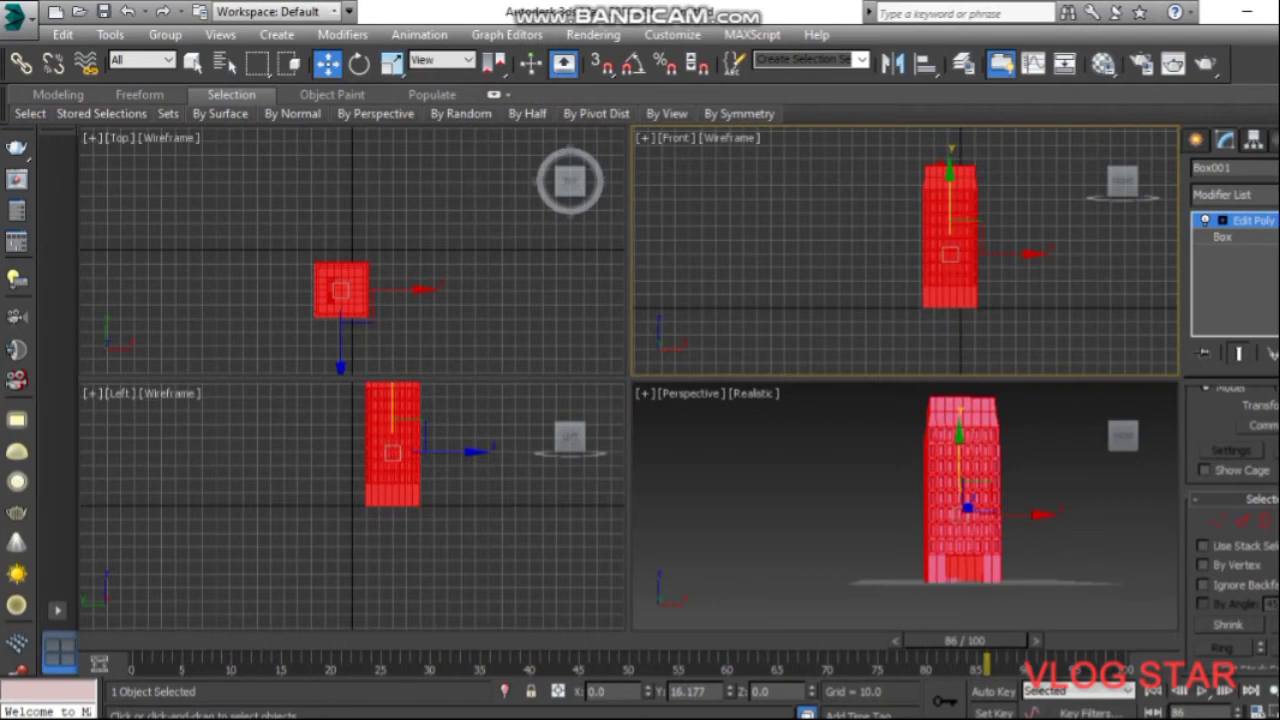
pyautogui.moveTo(951, 200); pyautogui.dragTo(951, 197)
pyautogui.hotkey('ctrl', 'z')
pyautogui.press('5')
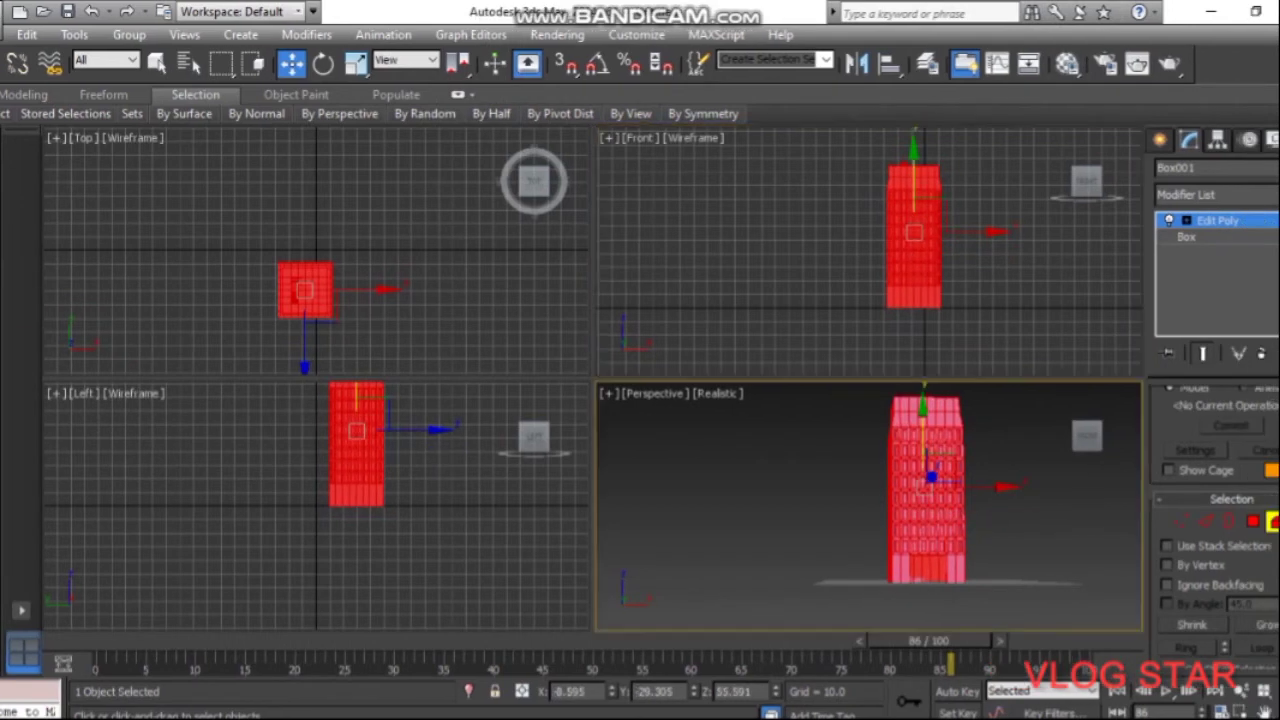
# Maximize the Perspective viewport and clear the element selection
pyautogui.click(605, 393)
pyautogui.click(686, 414)
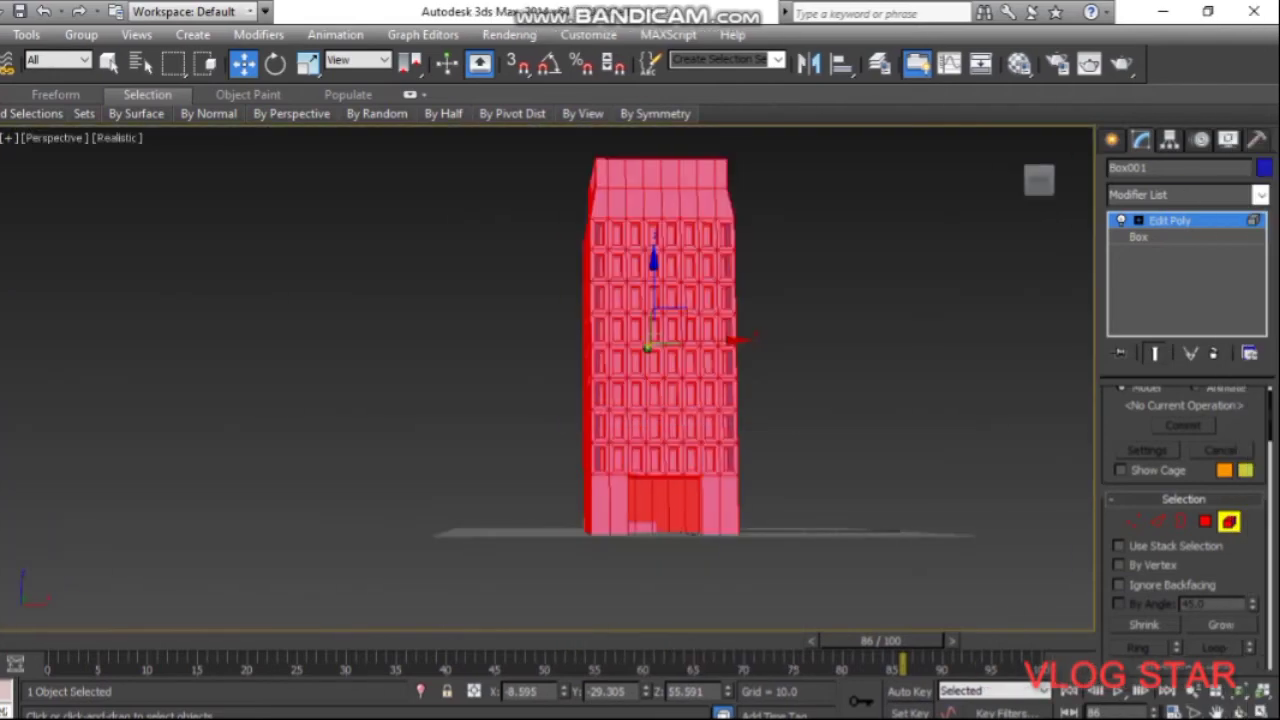
pyautogui.hotkey('ctrl', 'd')
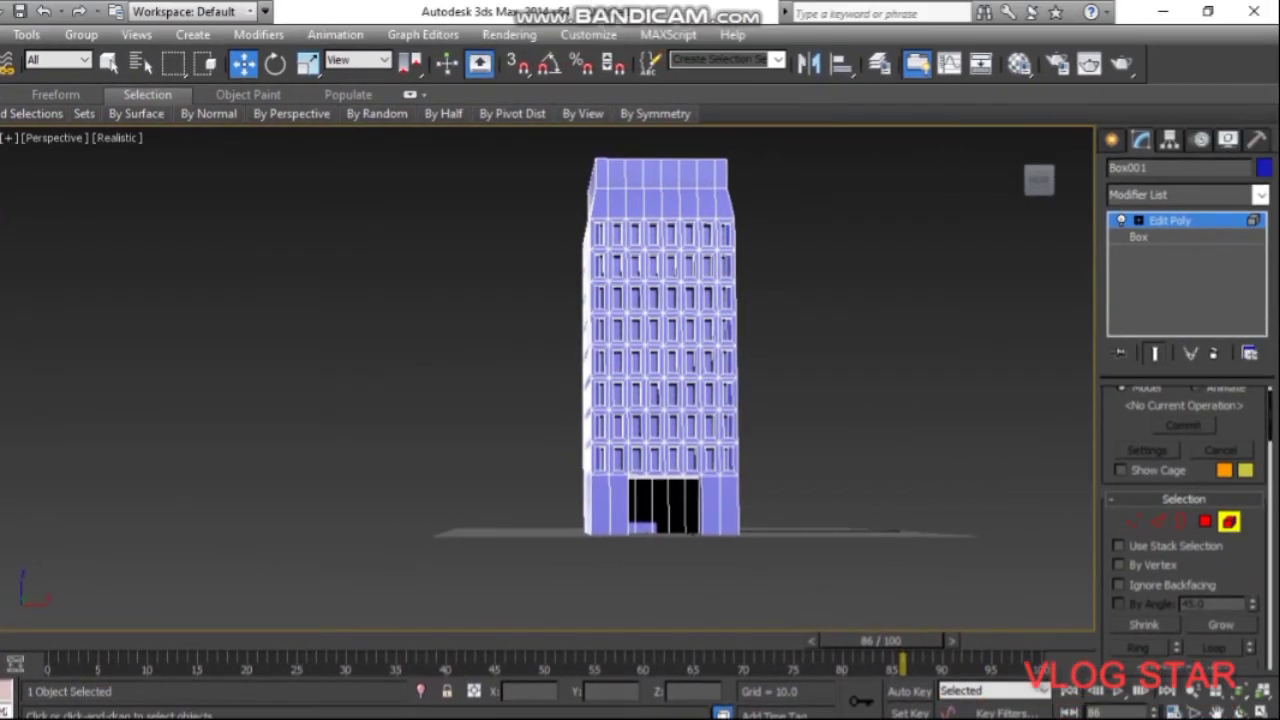
# Select the five polygons along the top of the entrance doorway in Edit Poly
pyautogui.scroll(2, 937, 265)
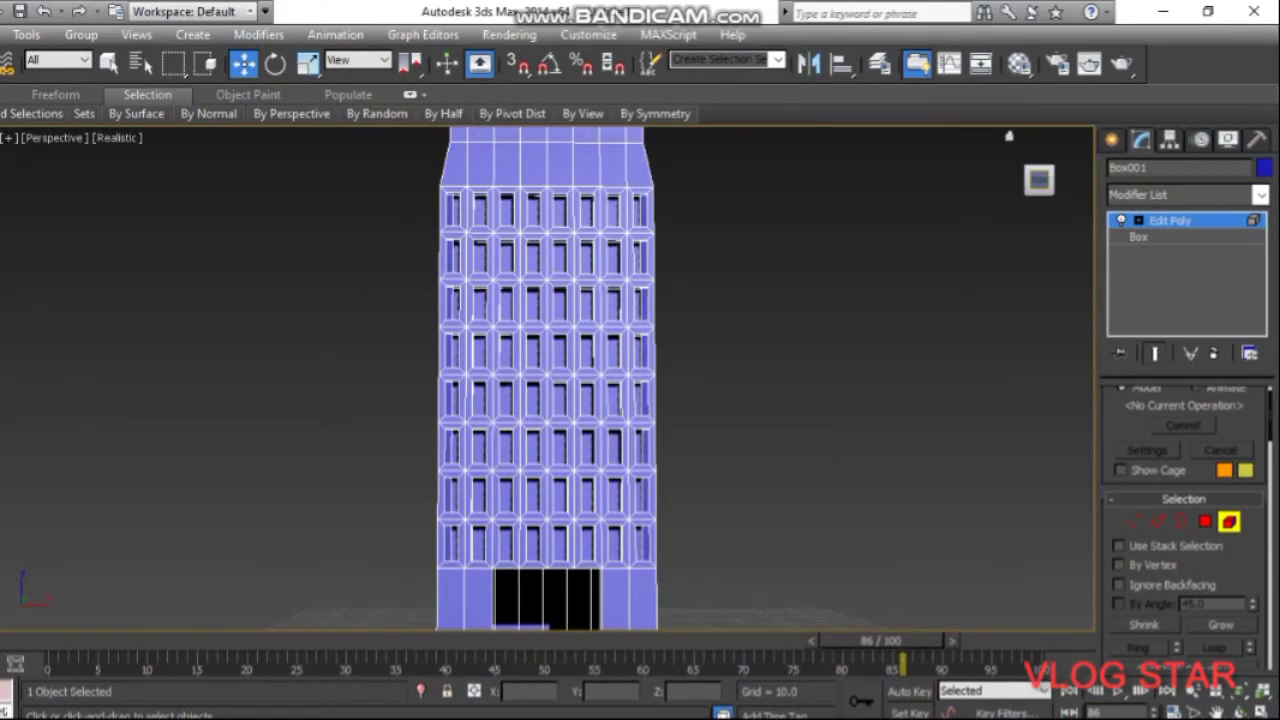
pyautogui.moveTo(1038, 180); pyautogui.dragTo(990, 182)
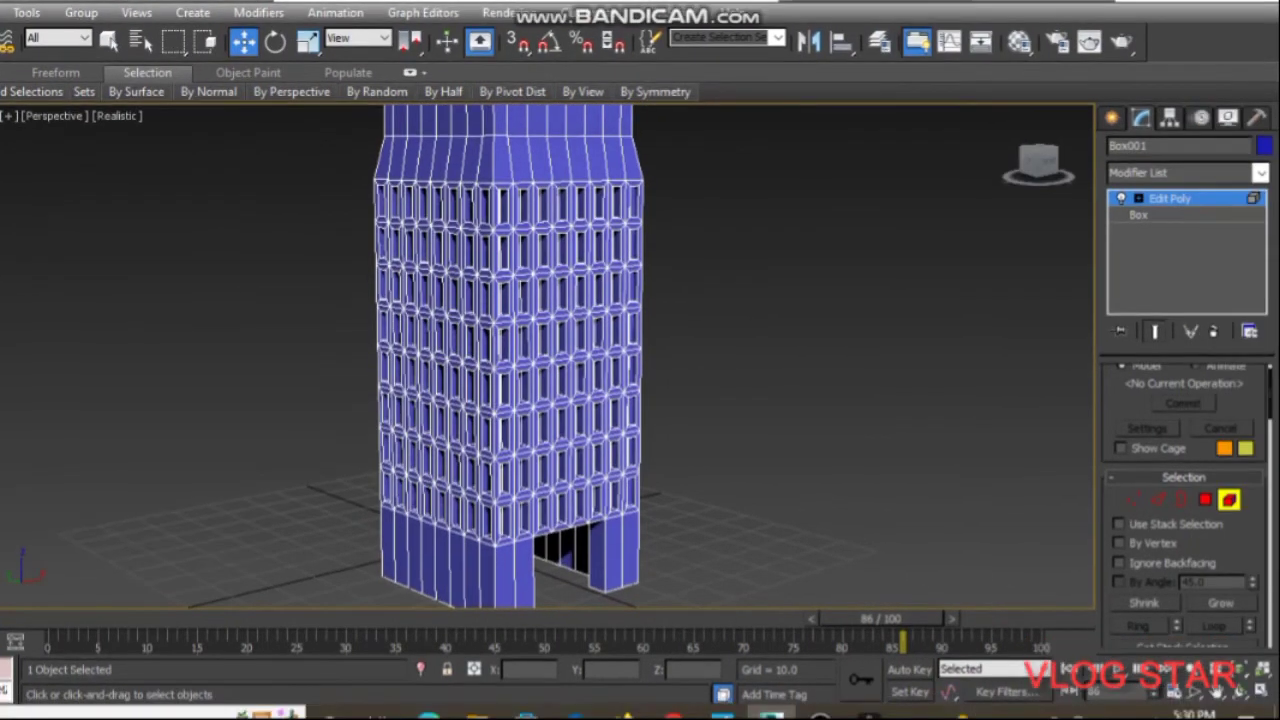
pyautogui.click(1170, 198)
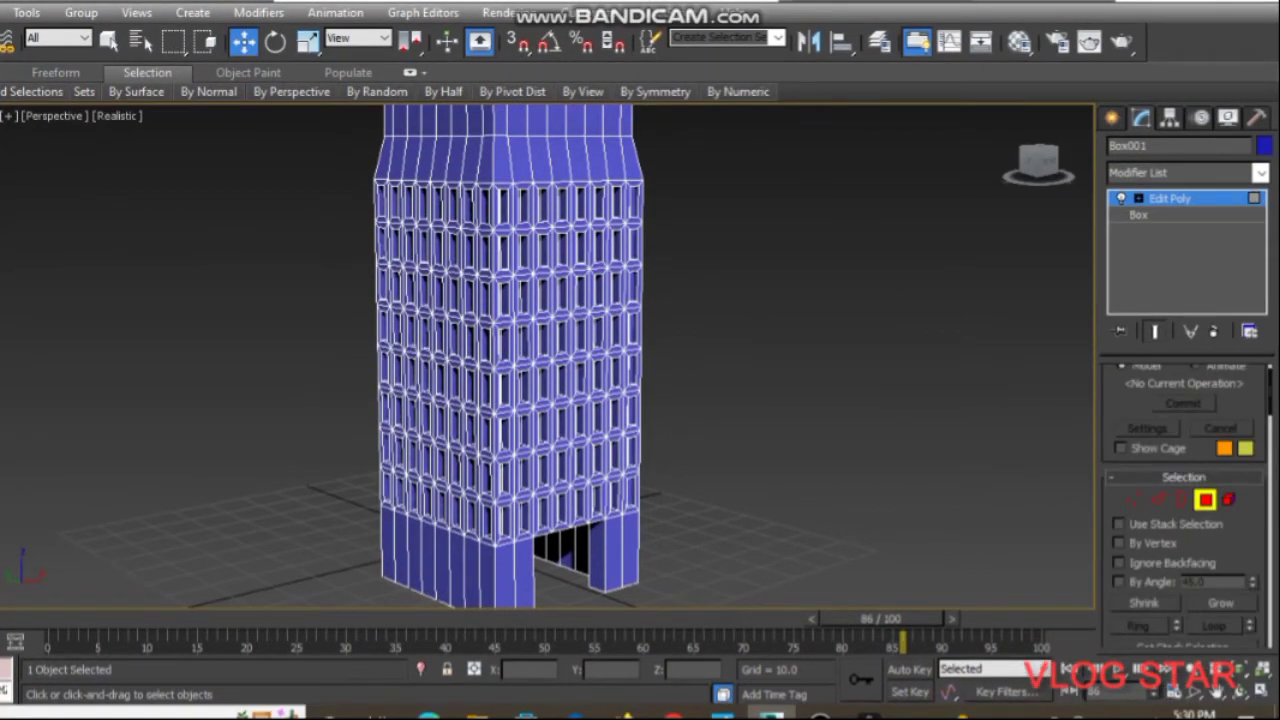
pyautogui.click(562, 526)
pyautogui.click(570, 510)
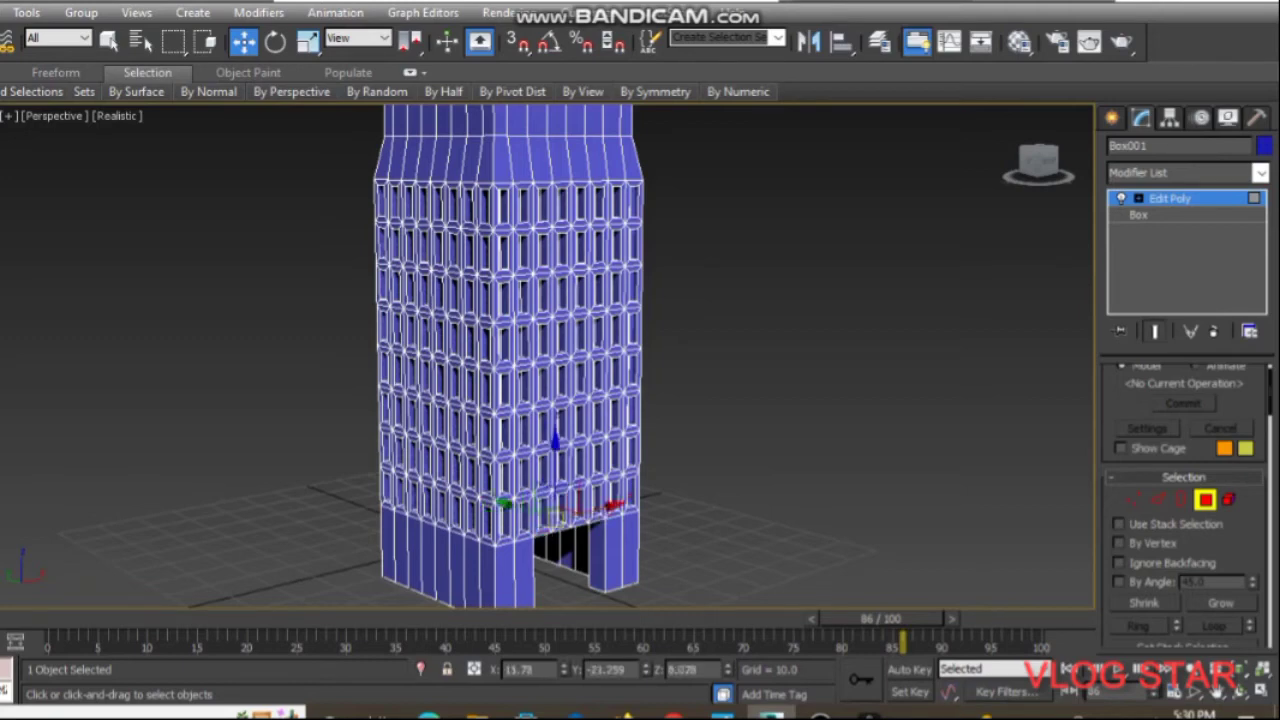
pyautogui.keyDown('ctrl'); pyautogui.click(556, 522); pyautogui.keyUp('ctrl')
pyautogui.keyDown('ctrl'); pyautogui.click(590, 516); pyautogui.keyUp('ctrl')
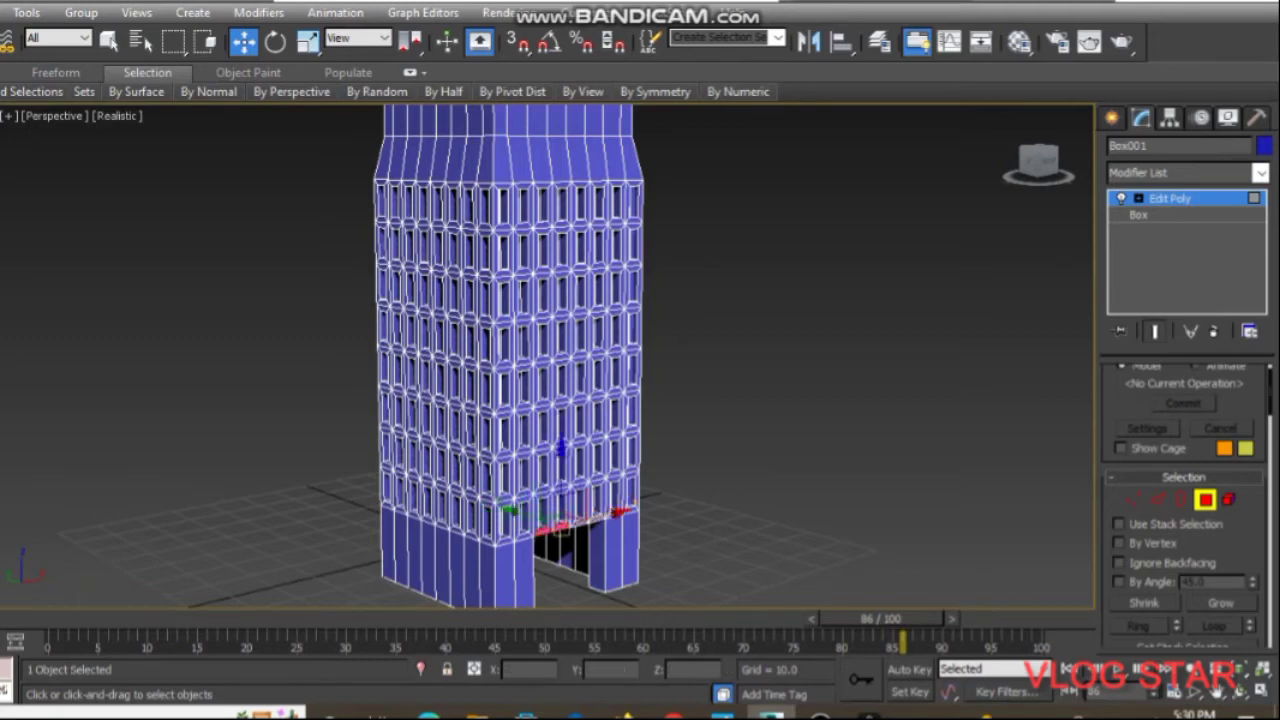
pyautogui.keyDown('ctrl'); pyautogui.click(597, 556); pyautogui.keyUp('ctrl')
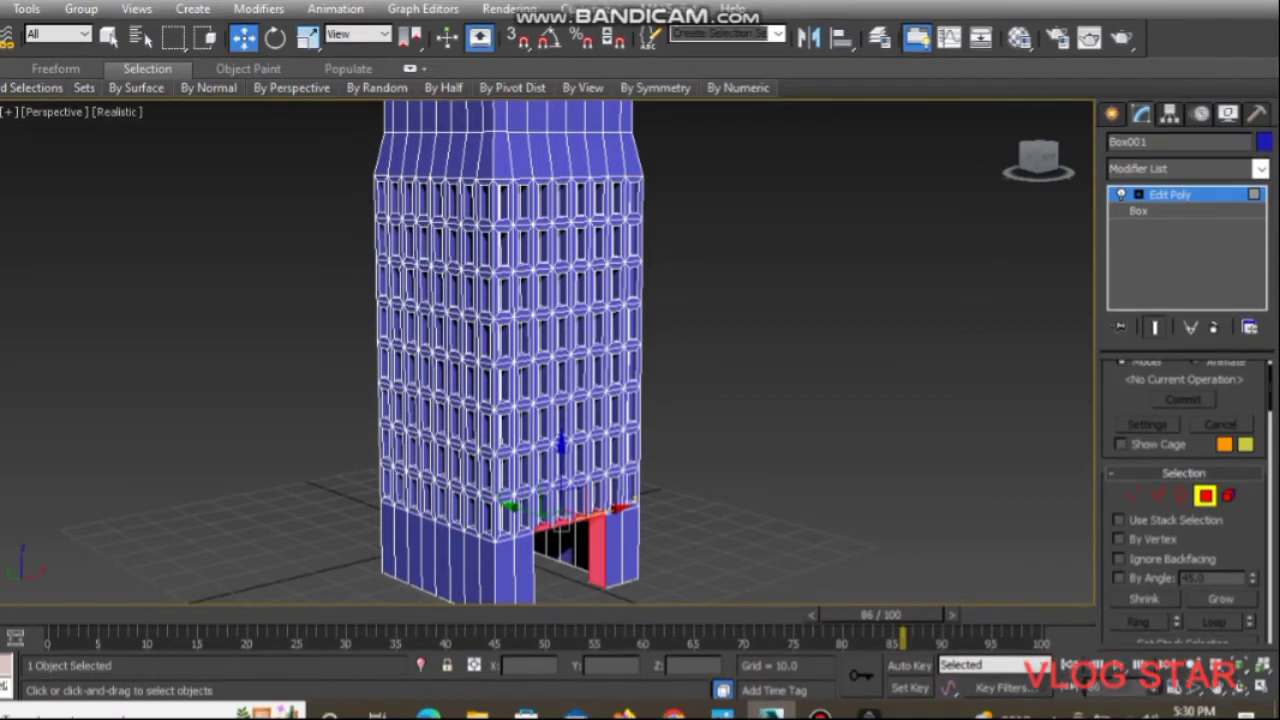
pyautogui.hotkey('ctrl', 'z')
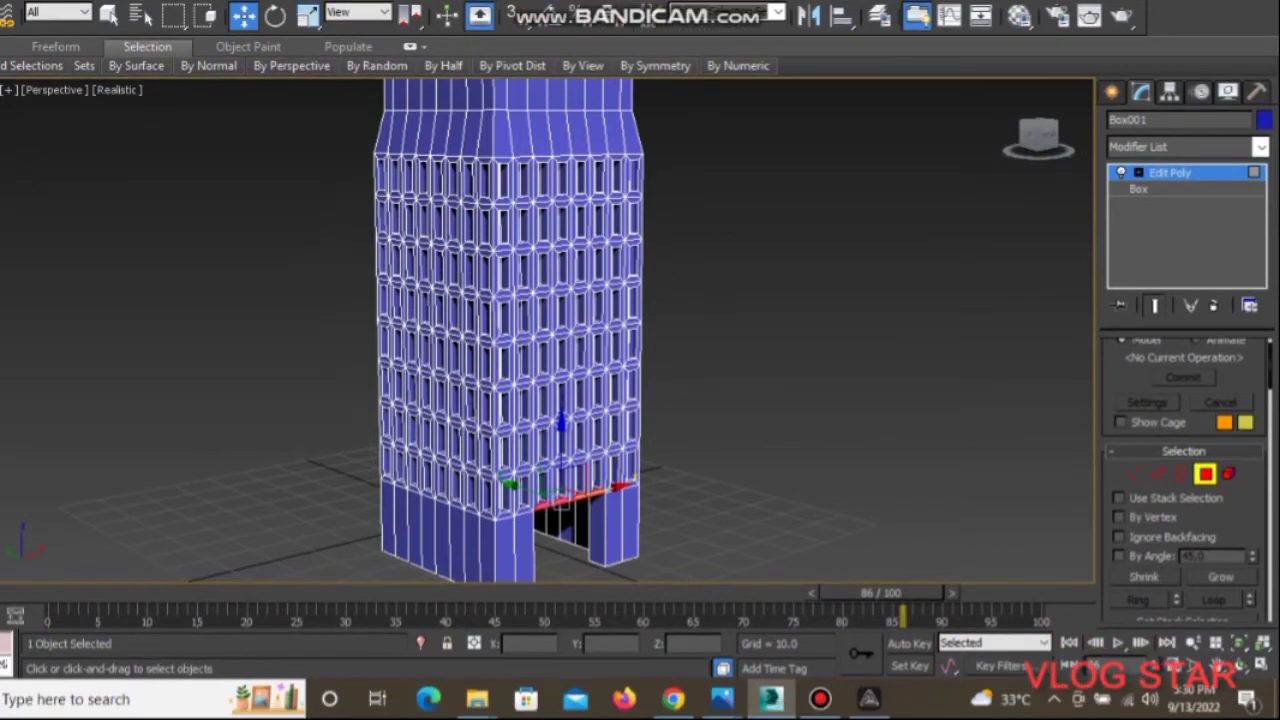
pyautogui.scroll(-1, 1185, 480)
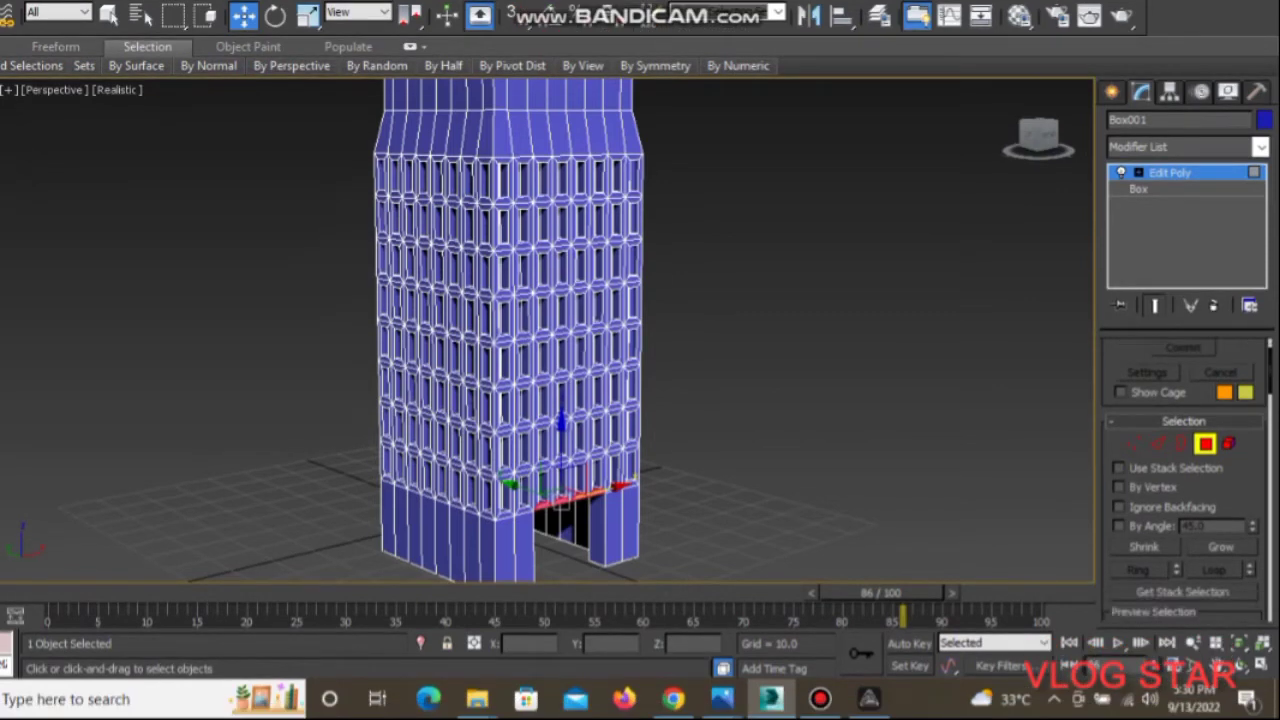
pyautogui.scroll(-3, 1185, 480)
pyautogui.scroll(-1, 1185, 480)
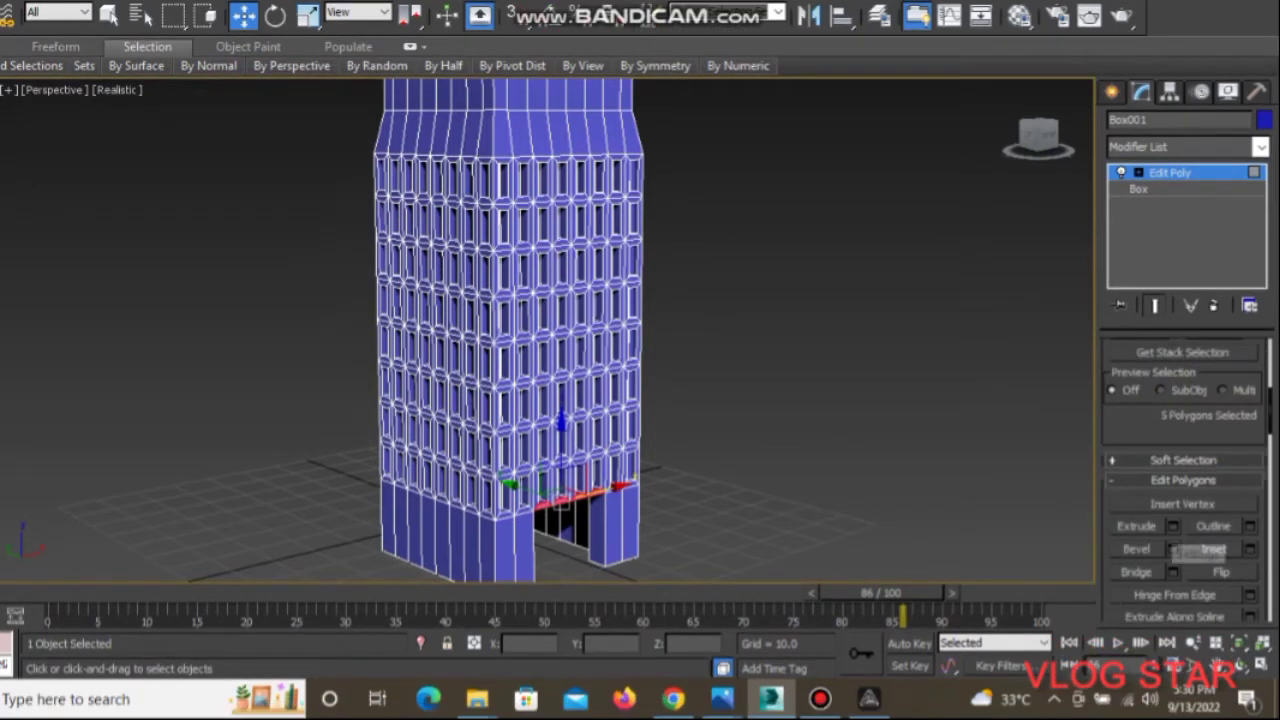
# Extrude the doorway-top faces, adjusting the Height spinner to about -16.3
pyautogui.click(1173, 526)
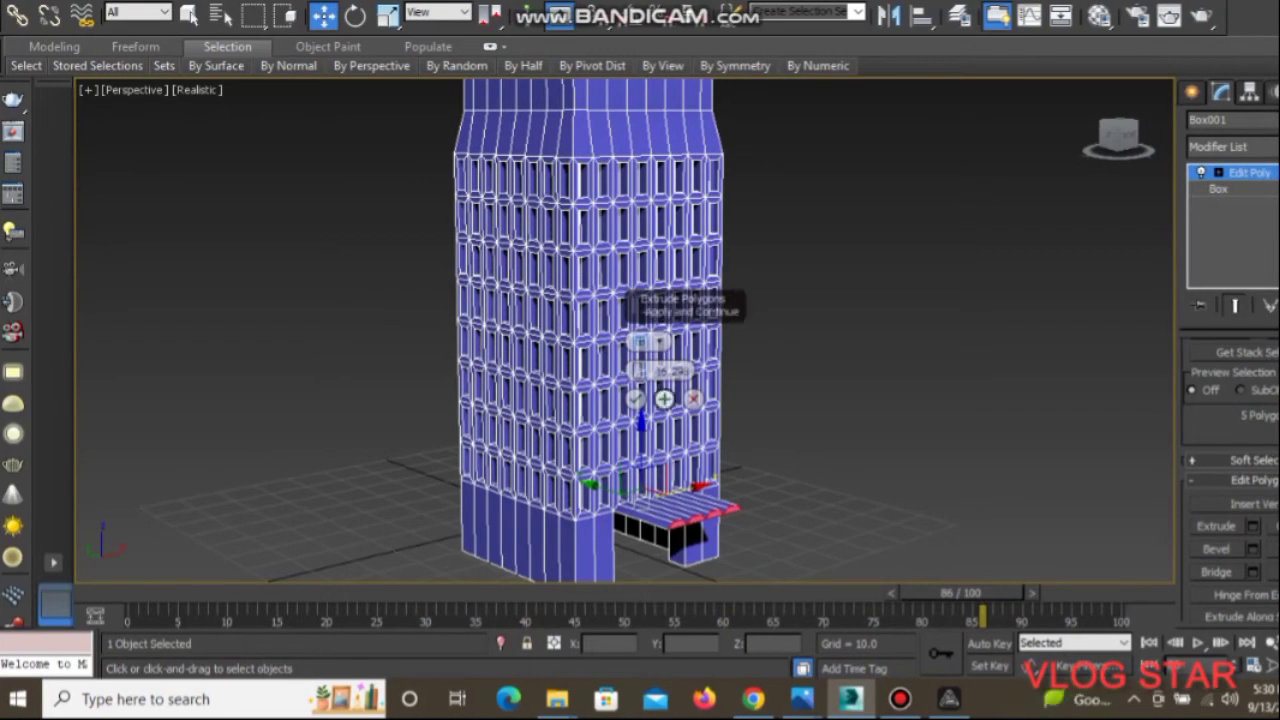
pyautogui.click(664, 399)
pyautogui.moveTo(707, 515); pyautogui.dragTo(715, 516)
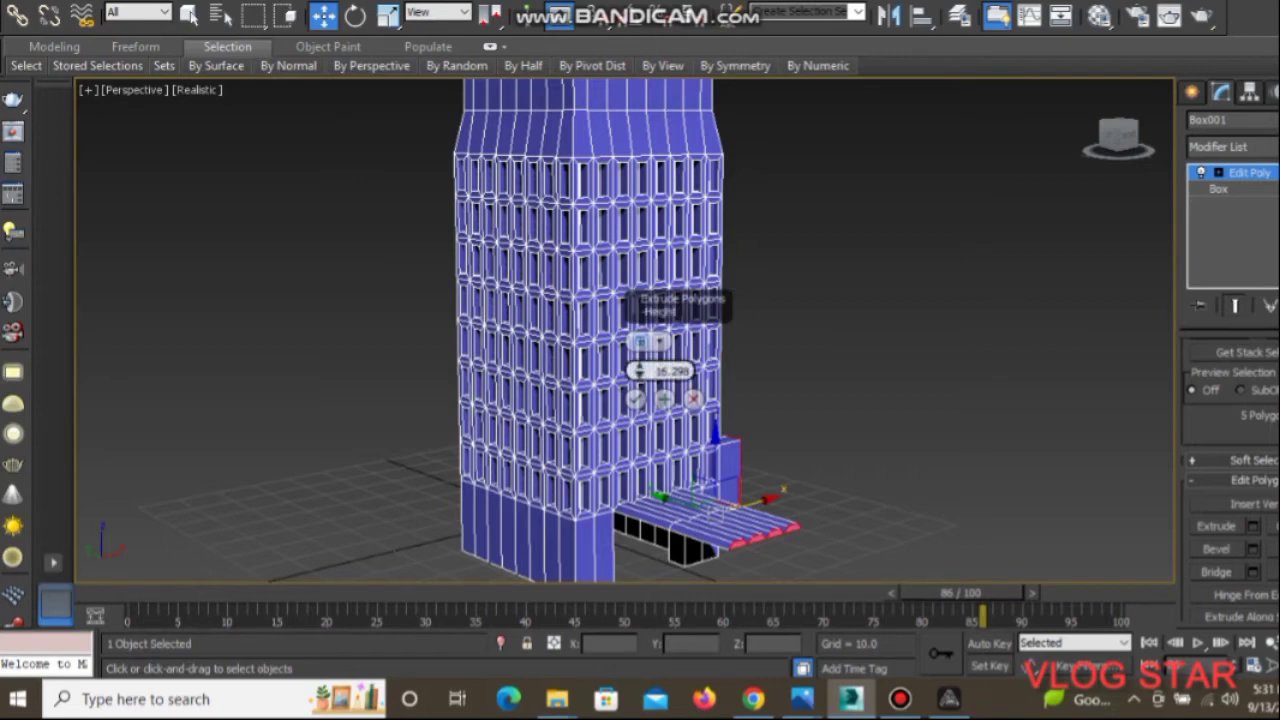
pyautogui.moveTo(638, 371); pyautogui.dragTo(638, 390)
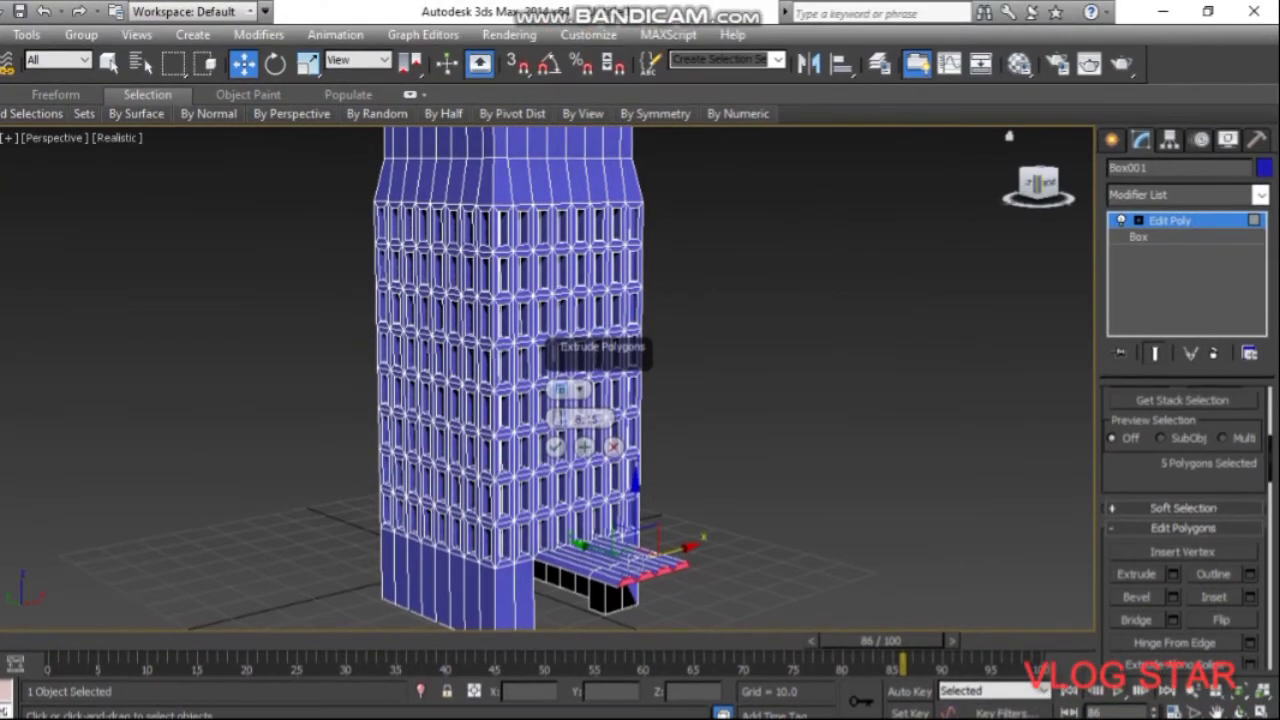
pyautogui.moveTo(600, 400)
pyautogui.keyDown('alt'); pyautogui.mouseDown(button='middle')
pyautogui.moveTo(520, 400)
pyautogui.moveTo(630, 395)
pyautogui.mouseUp(button='middle'); pyautogui.keyUp('alt')
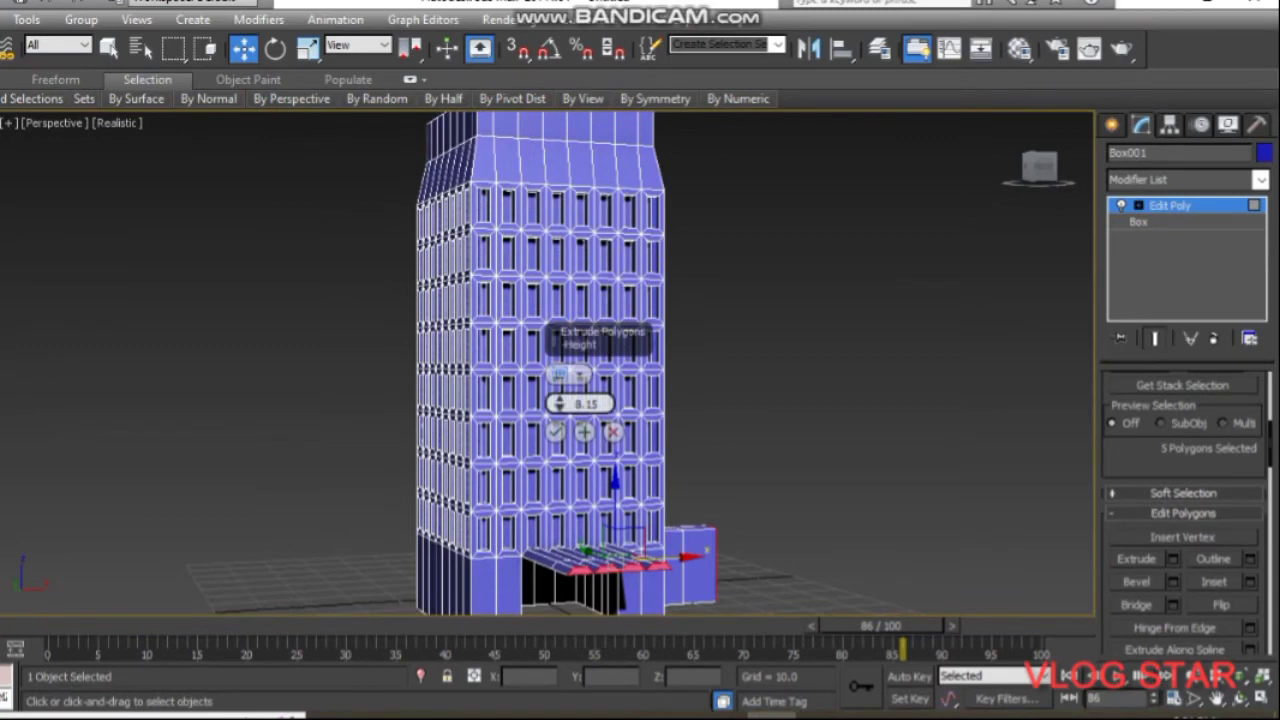
pyautogui.moveTo(558, 403); pyautogui.dragTo(558, 430)
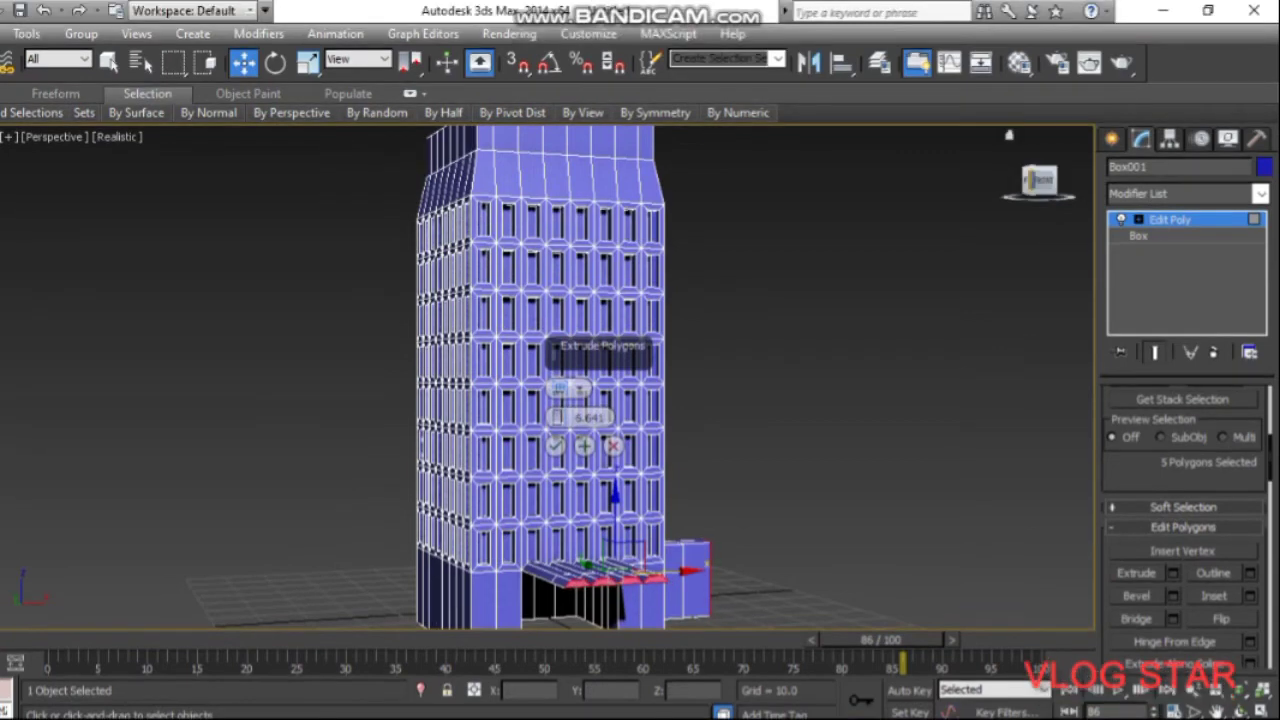
pyautogui.moveTo(640, 450)
pyautogui.keyDown('alt'); pyautogui.mouseDown(button='middle')
pyautogui.moveTo(640, 500)
pyautogui.moveTo(640, 400)
pyautogui.moveTo(590, 440)
pyautogui.moveTo(590, 500)
pyautogui.moveTo(600, 380)
pyautogui.mouseUp(button='middle'); pyautogui.keyUp('alt')
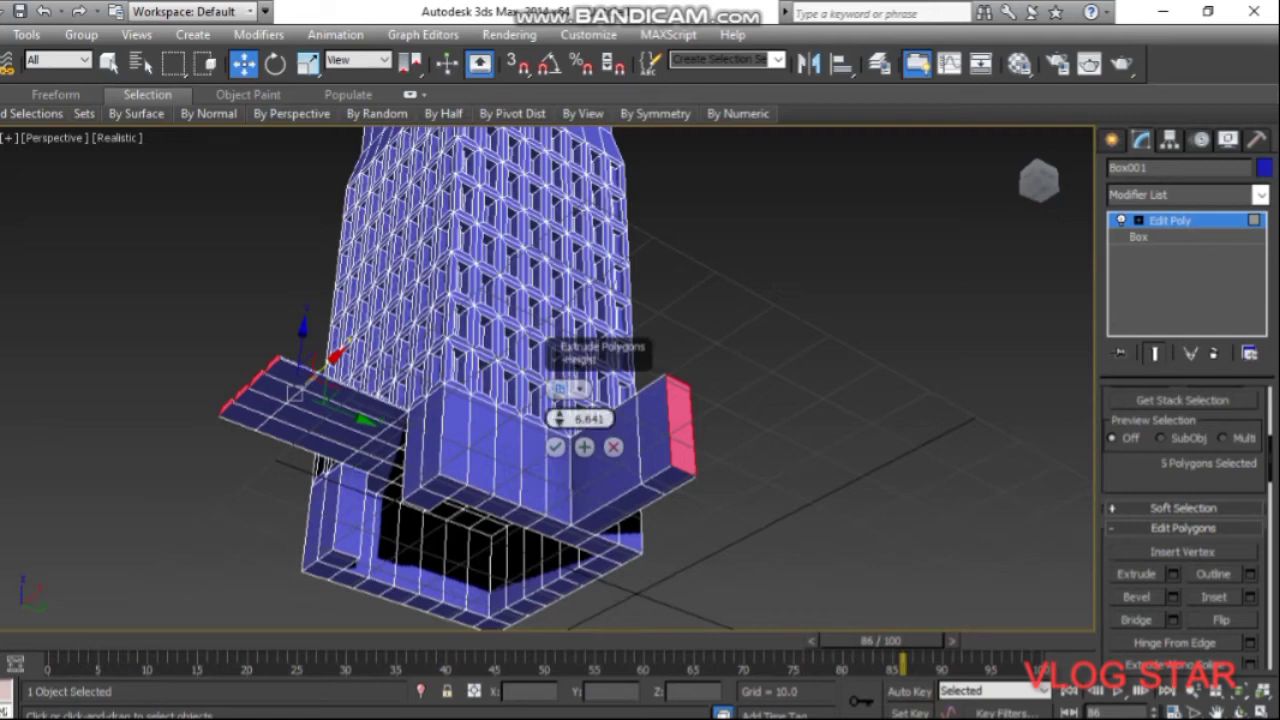
pyautogui.moveTo(559, 418); pyautogui.dragTo(559, 440)
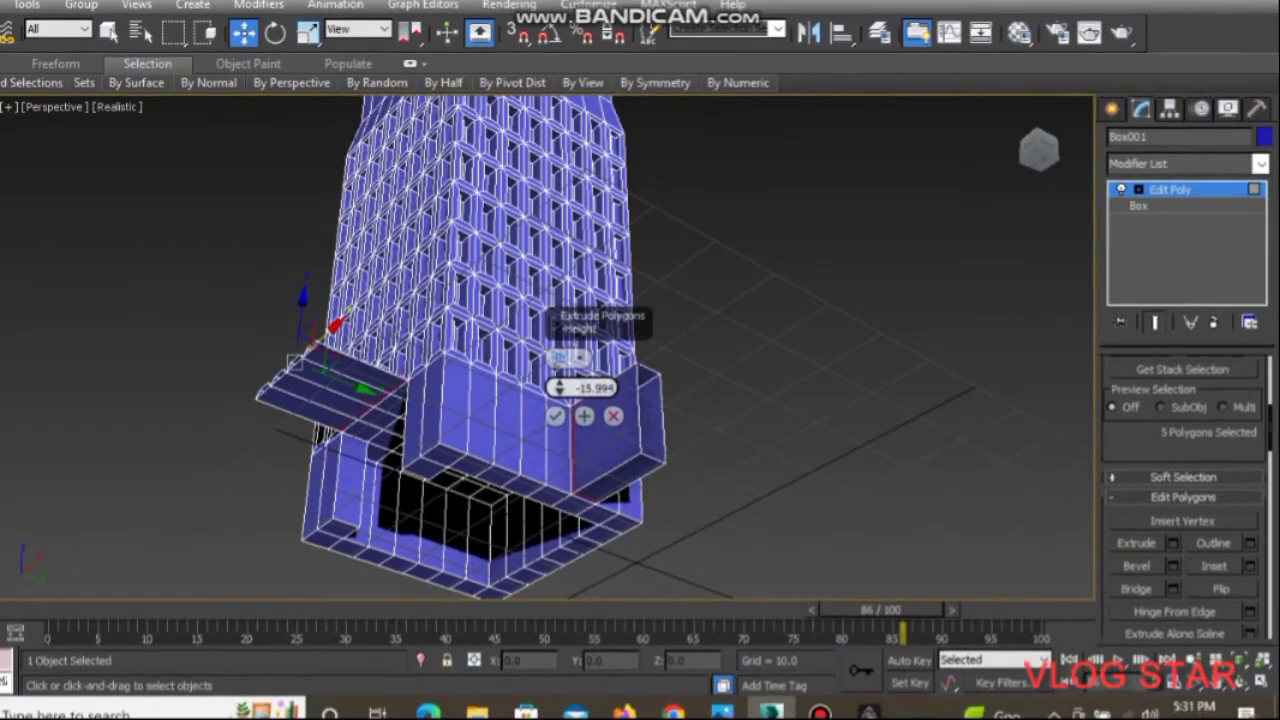
pyautogui.click(559, 385)
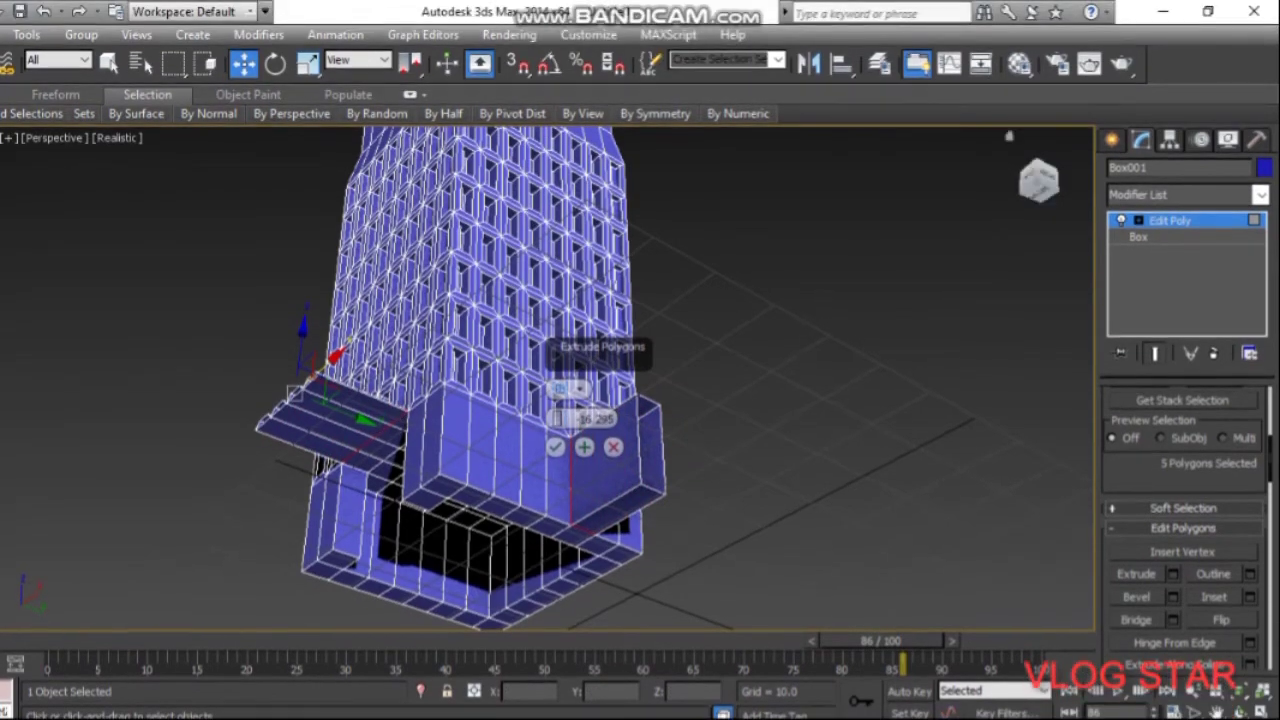
pyautogui.keyDown('alt'); pyautogui.moveTo(600, 400); pyautogui.dragTo(600, 360, button='middle'); pyautogui.keyUp('alt')
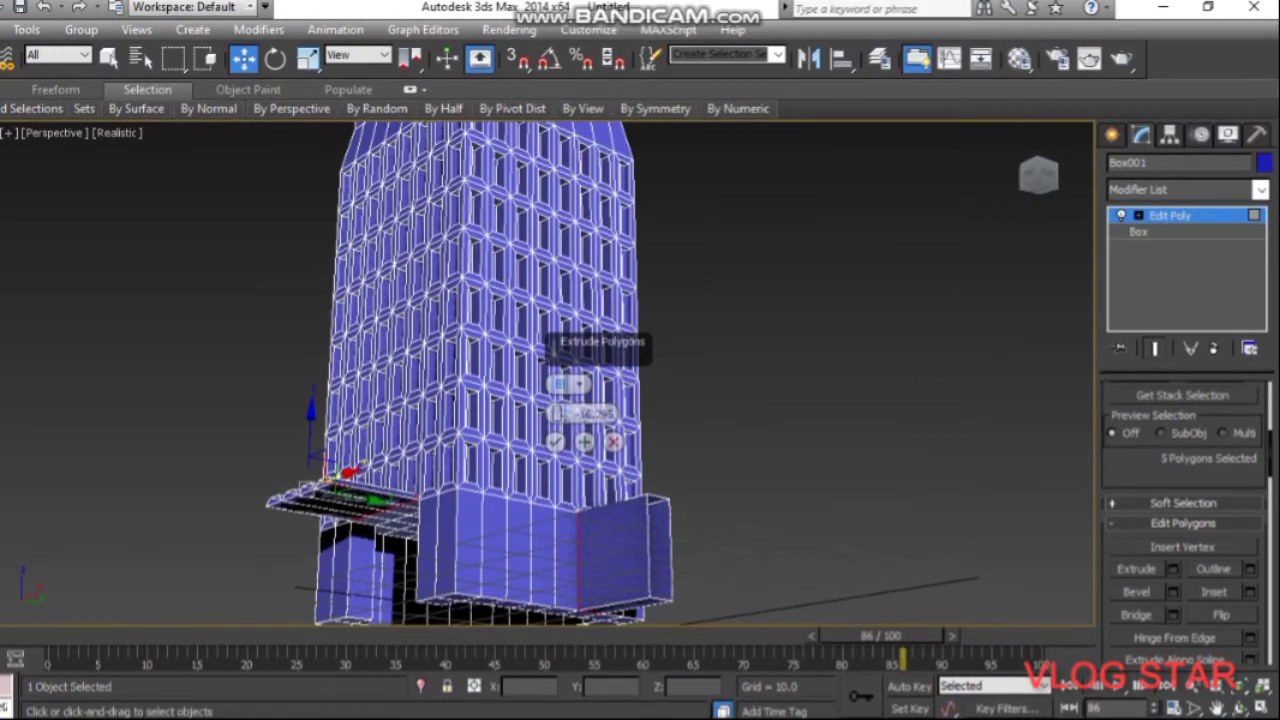
# Inspect the -16.295 entrance extrusion from several angles and commit it
pyautogui.click(612, 553)
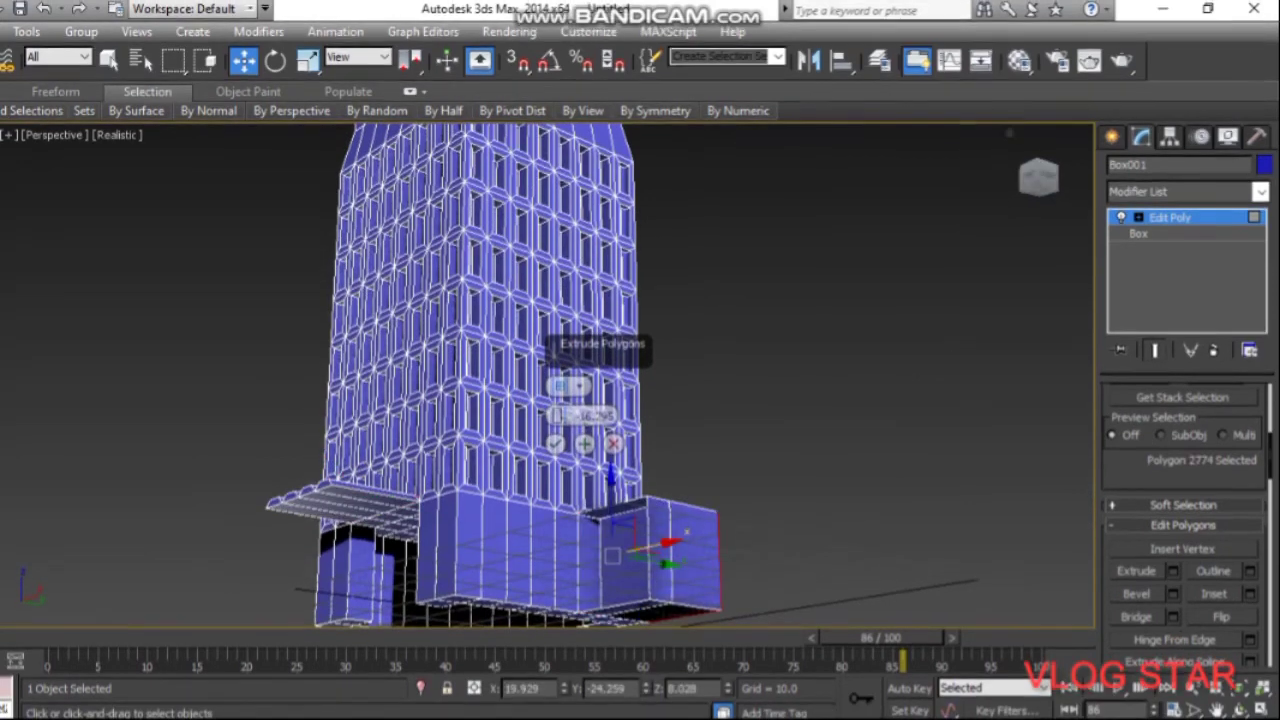
pyautogui.keyDown('alt'); pyautogui.moveTo(612, 553); pyautogui.dragTo(612, 510, button='middle'); pyautogui.keyUp('alt')
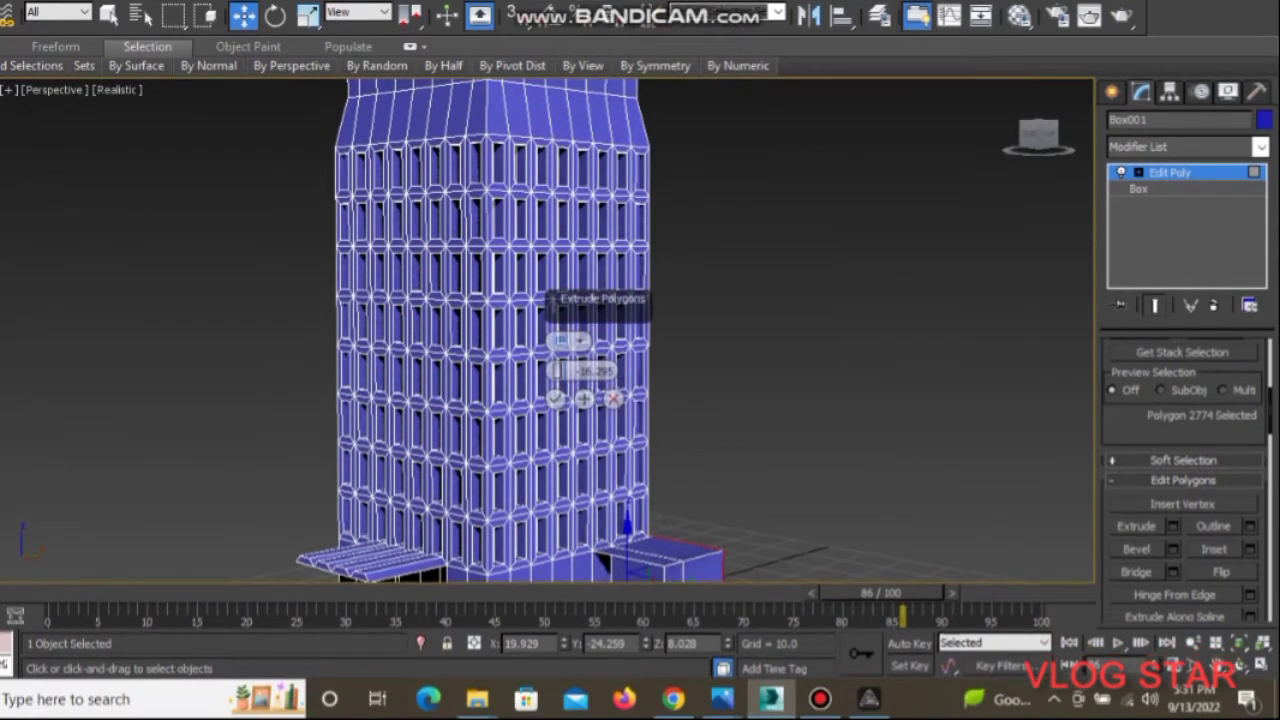
pyautogui.click(650, 560)
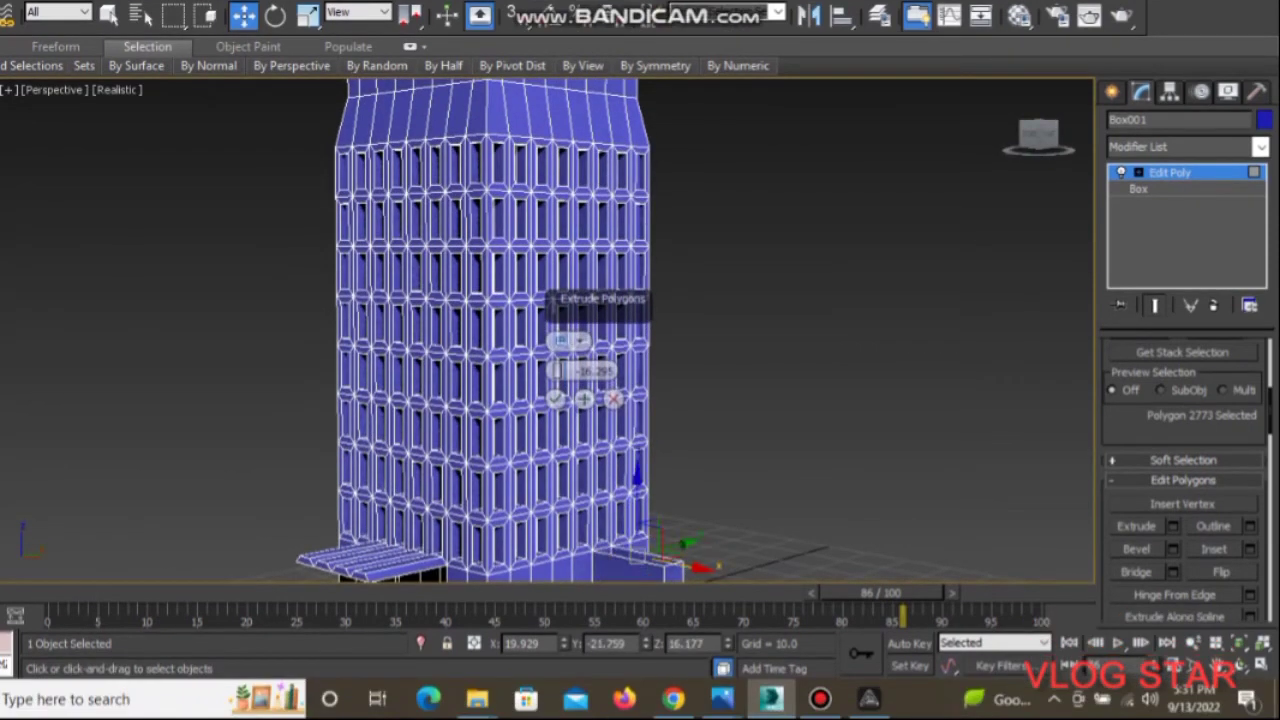
pyautogui.scroll(5, 547, 330)
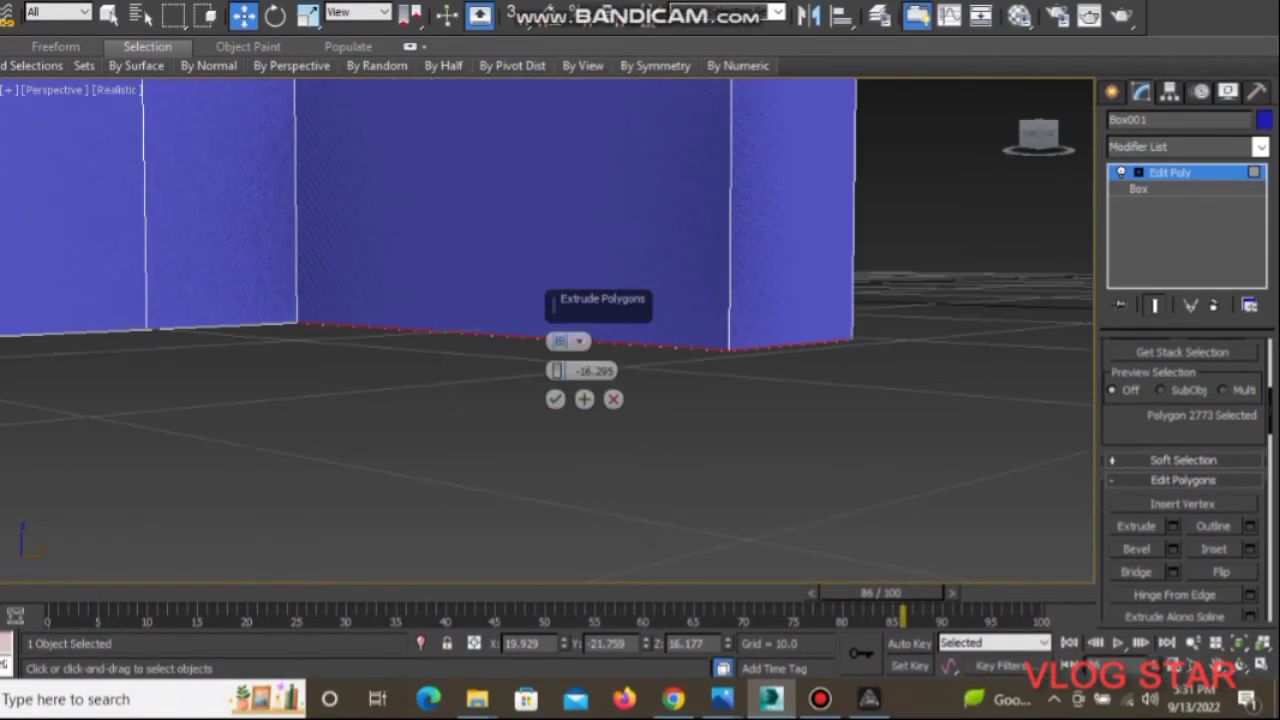
pyautogui.scroll(-5, 547, 330)
pyautogui.keyDown('alt'); pyautogui.moveTo(640, 400); pyautogui.dragTo(700, 380, button='middle'); pyautogui.keyUp('alt')
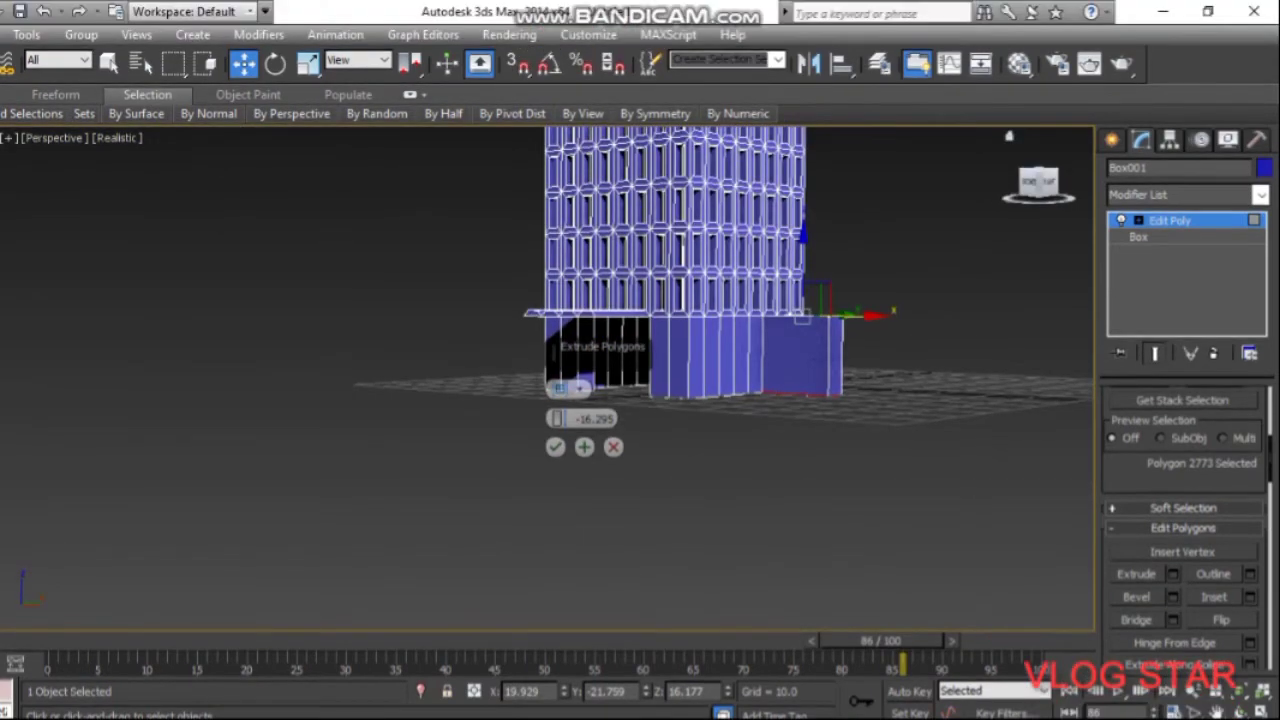
pyautogui.keyDown('alt'); pyautogui.moveTo(551, 390); pyautogui.dragTo(550, 400, button='middle'); pyautogui.keyUp('alt')
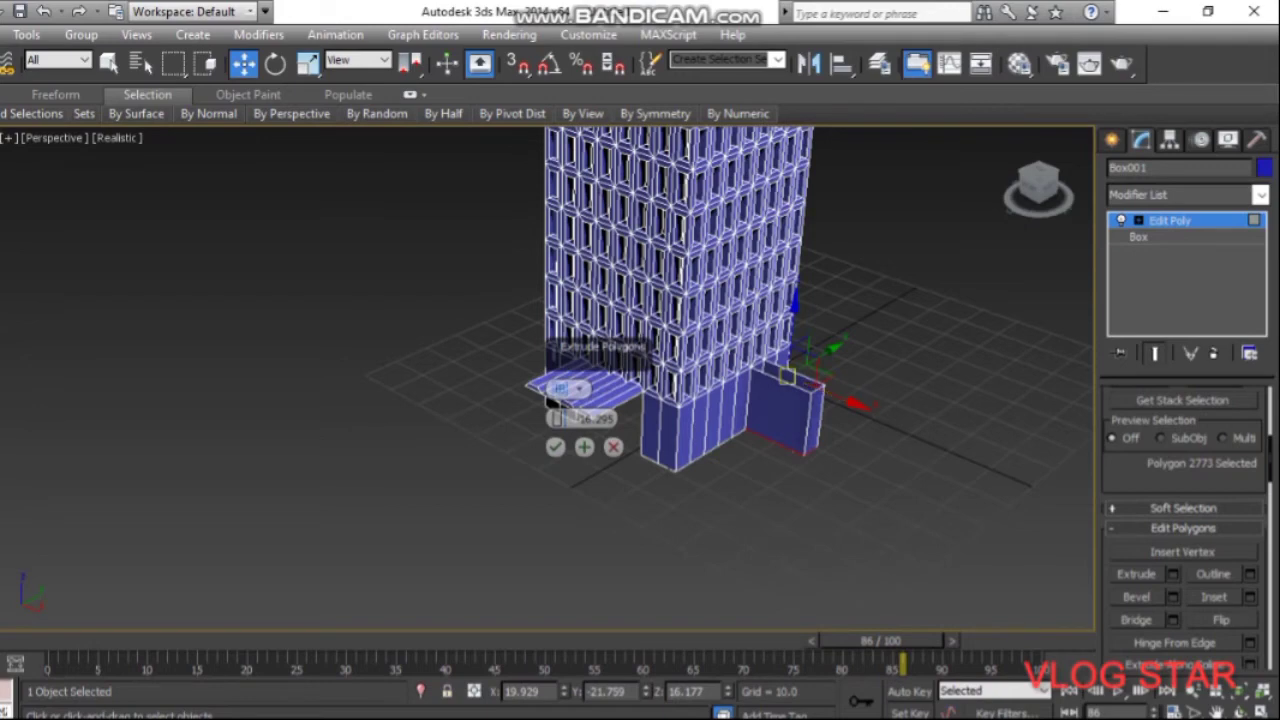
pyautogui.press('Return')
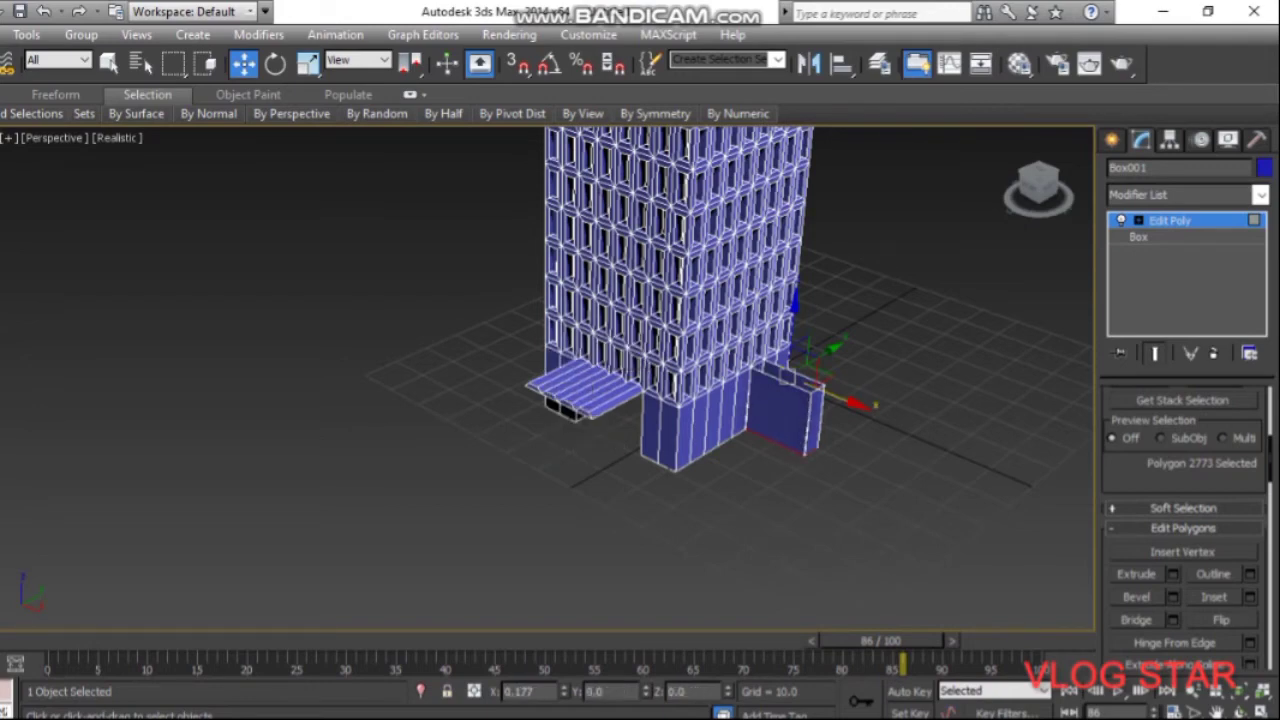
# Extrude the small side wall's end polygon outward with a reduced height
pyautogui.keyDown('ctrl'); pyautogui.click(815, 420); pyautogui.keyUp('ctrl')
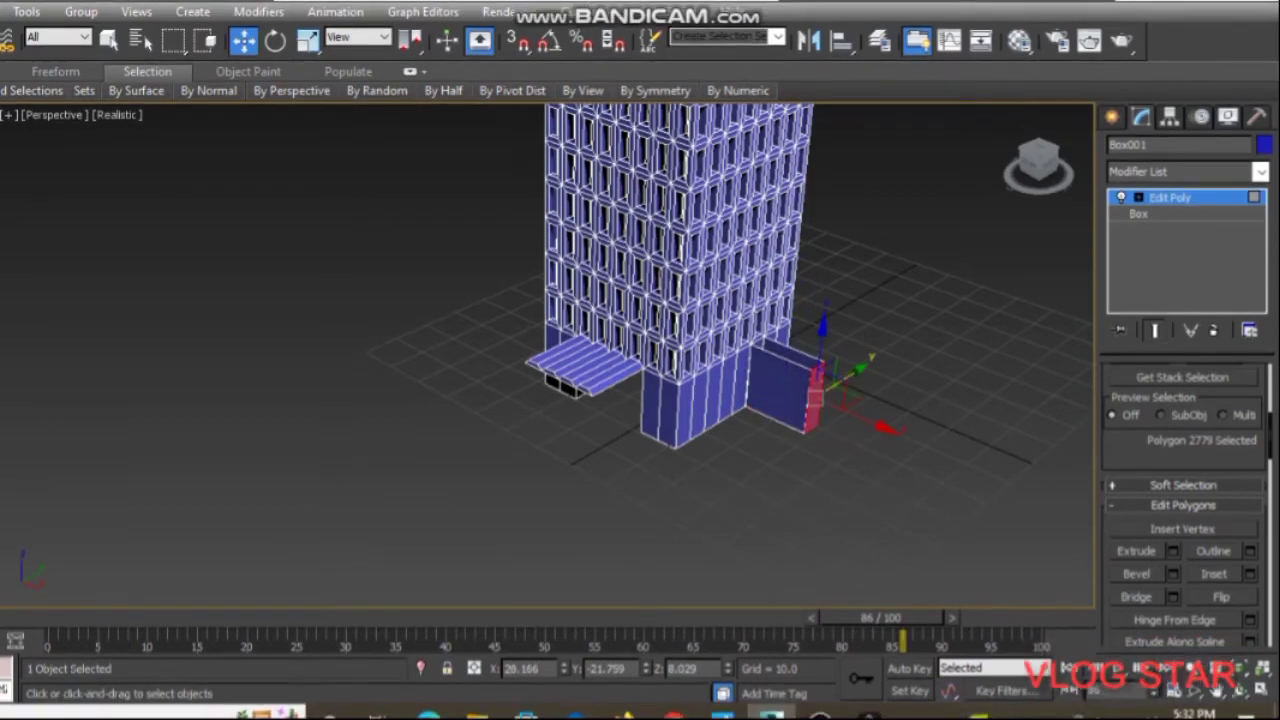
pyautogui.click(1172, 537)
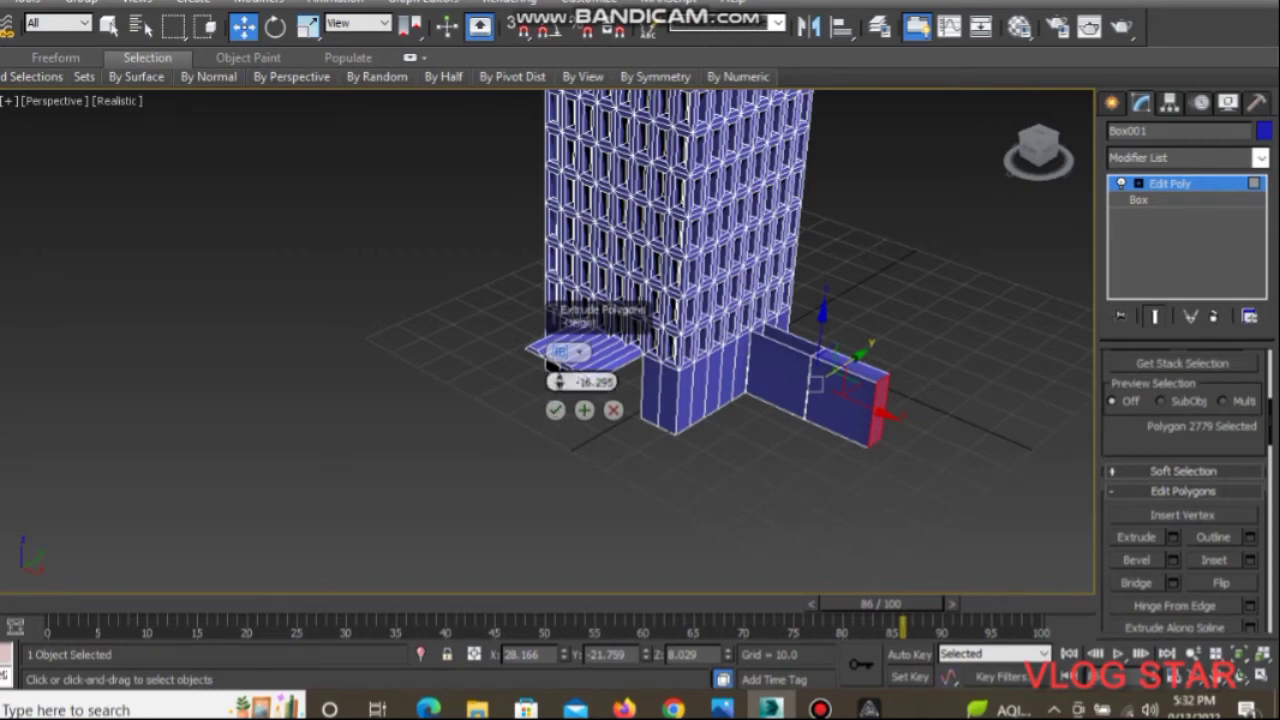
pyautogui.moveTo(558, 381); pyautogui.dragTo(558, 368)
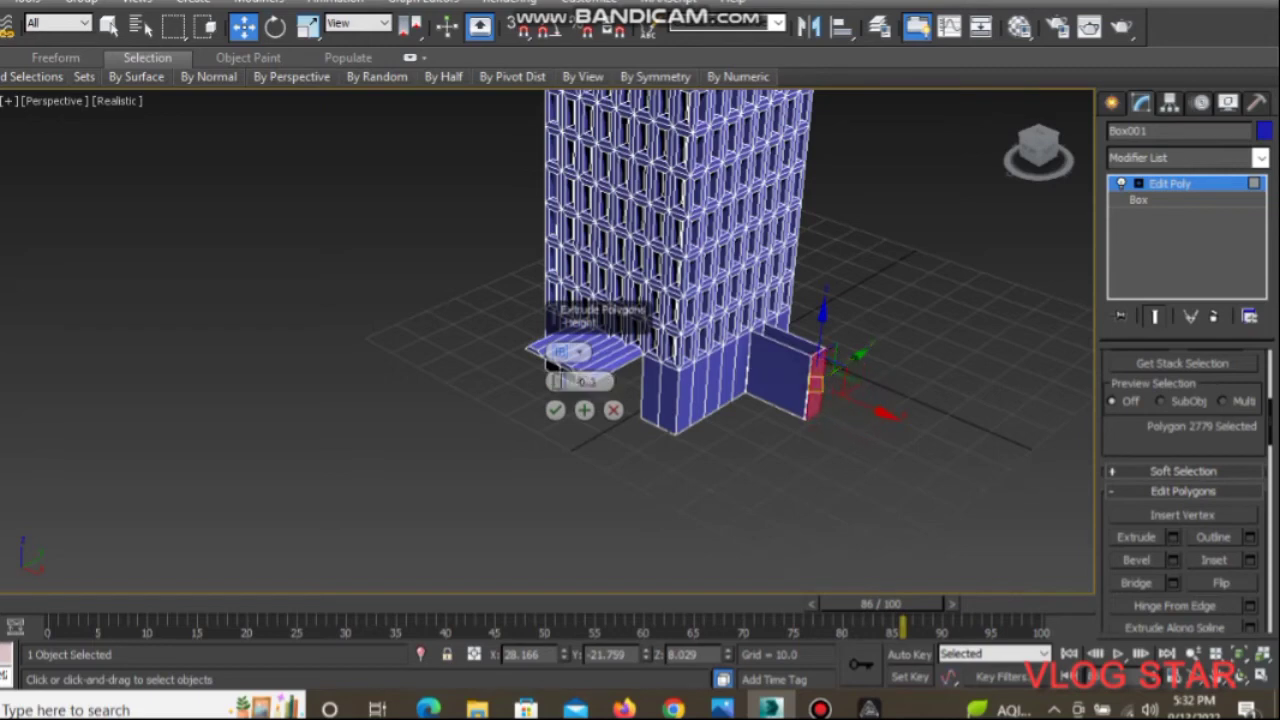
pyautogui.click(558, 368)
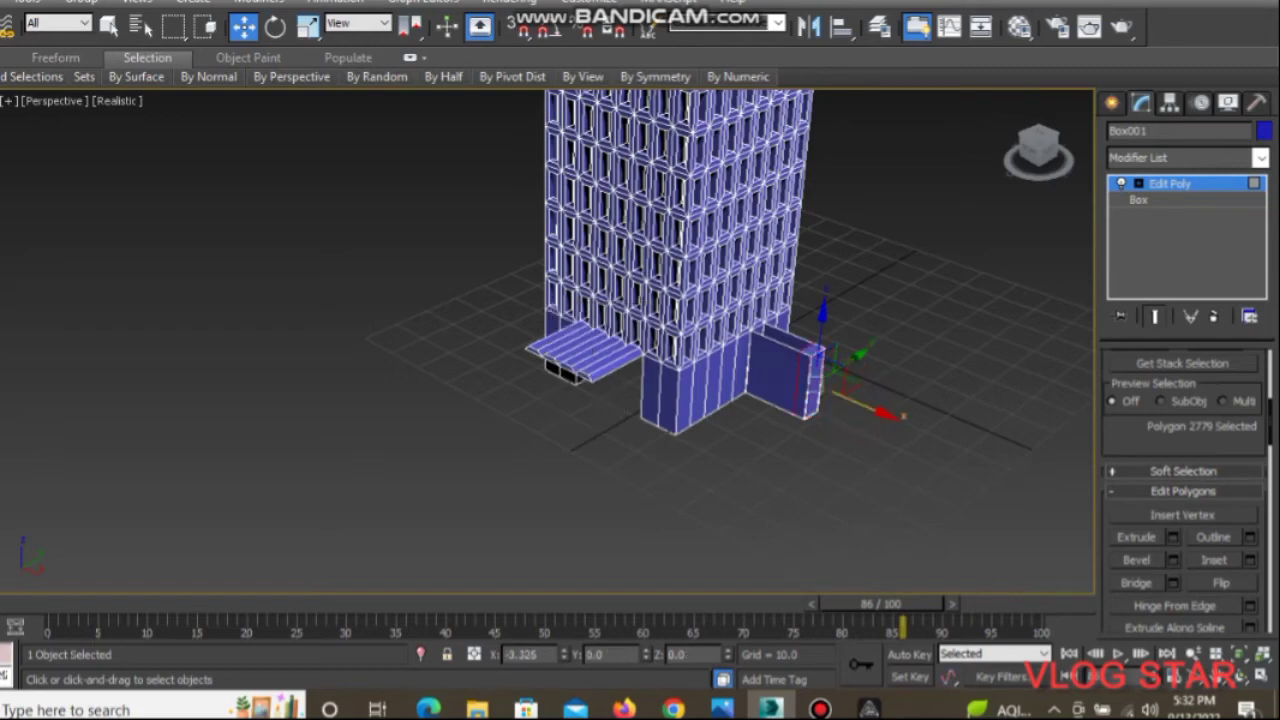
# Extrude the box section's end face again by 5.641 using Group Normals and commit
pyautogui.click(815, 360)
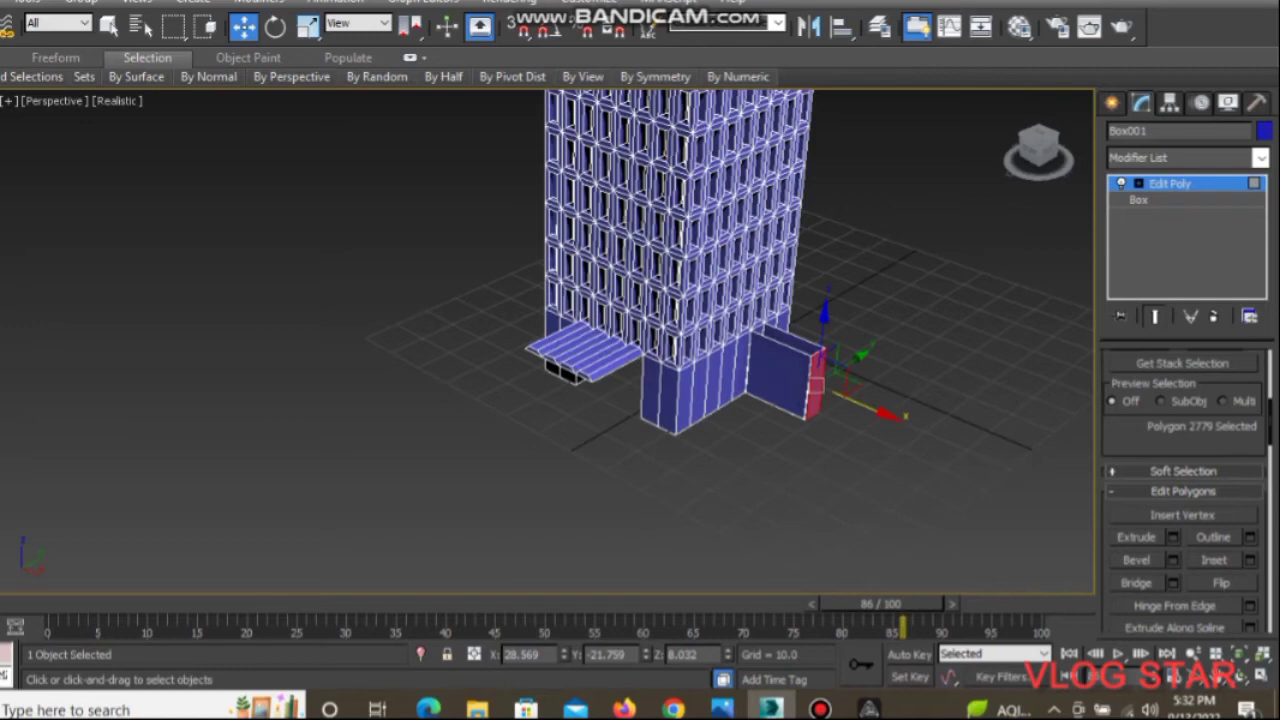
pyautogui.hotkey('ctrl', 'd')
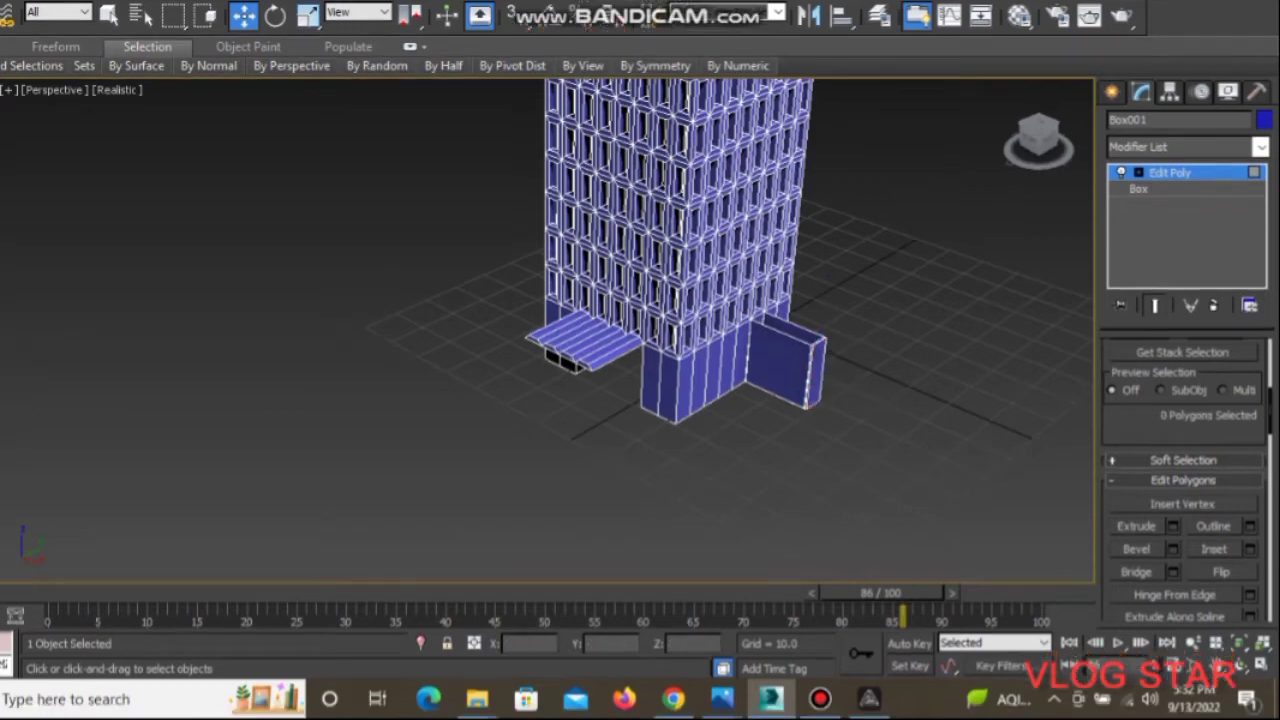
pyautogui.click(815, 372)
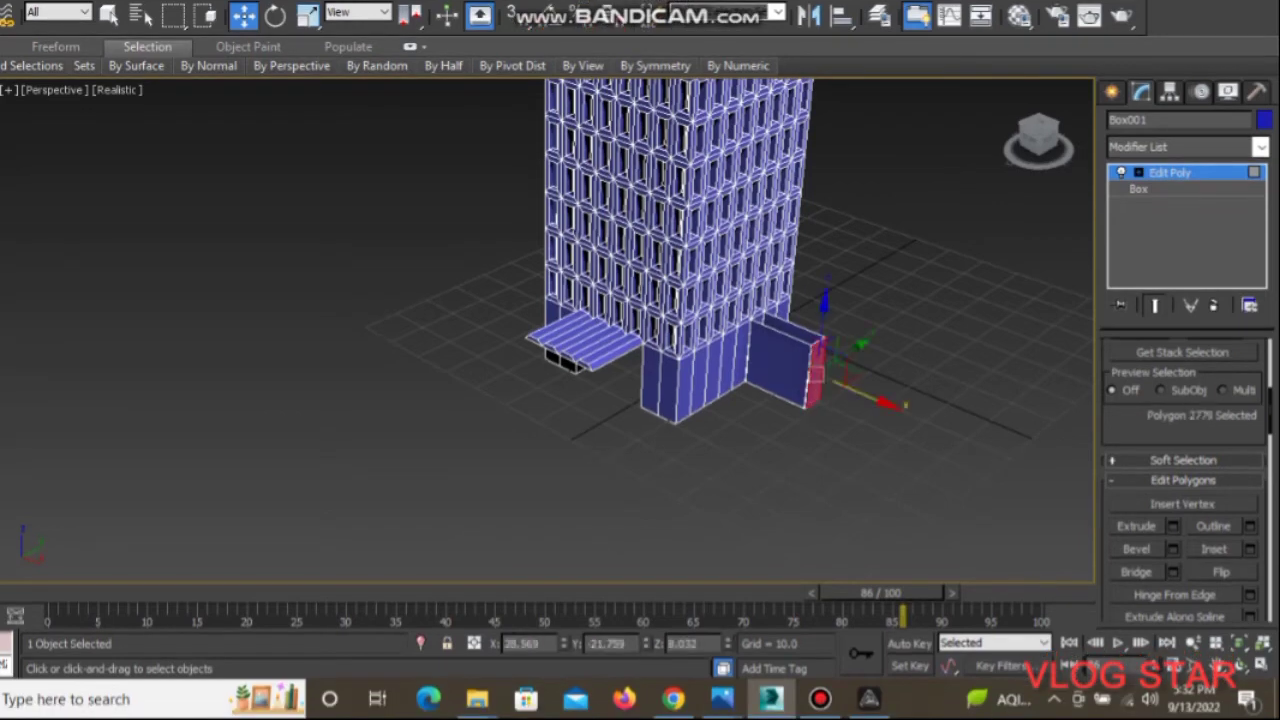
pyautogui.click(1173, 526)
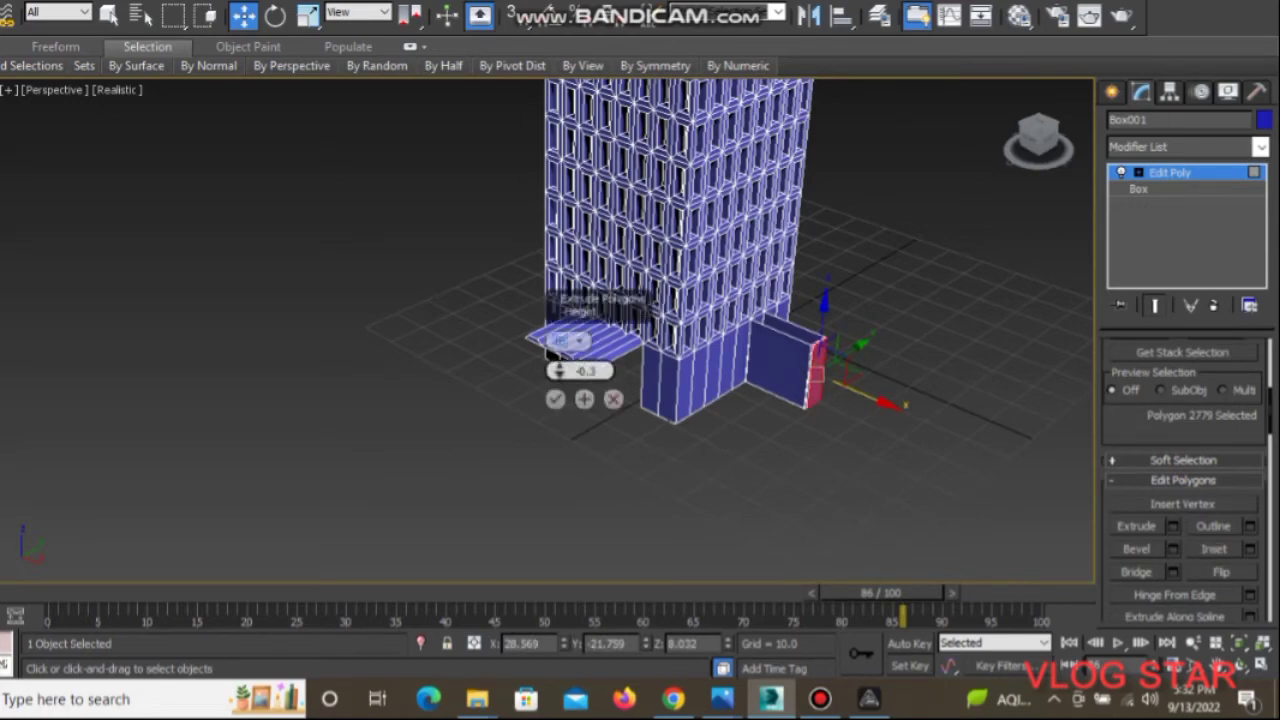
pyautogui.moveTo(558, 370); pyautogui.dragTo(558, 370)
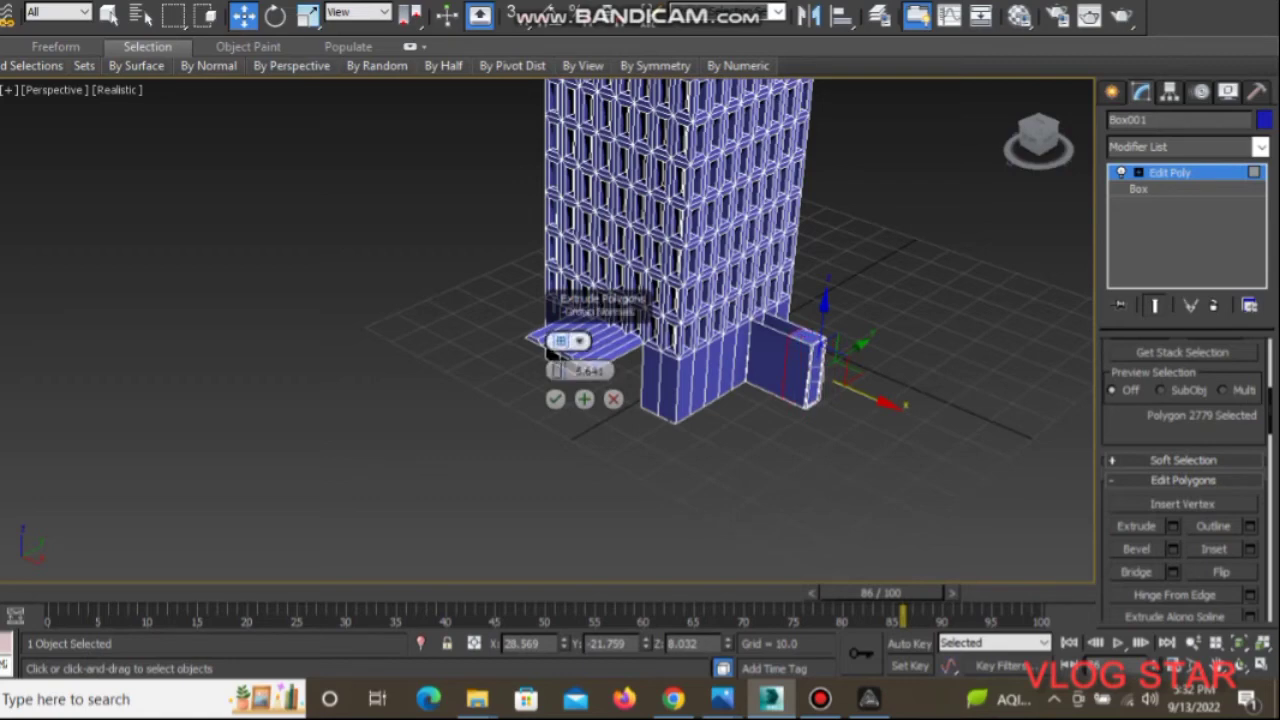
pyautogui.click(562, 341)
pyautogui.click(630, 397)
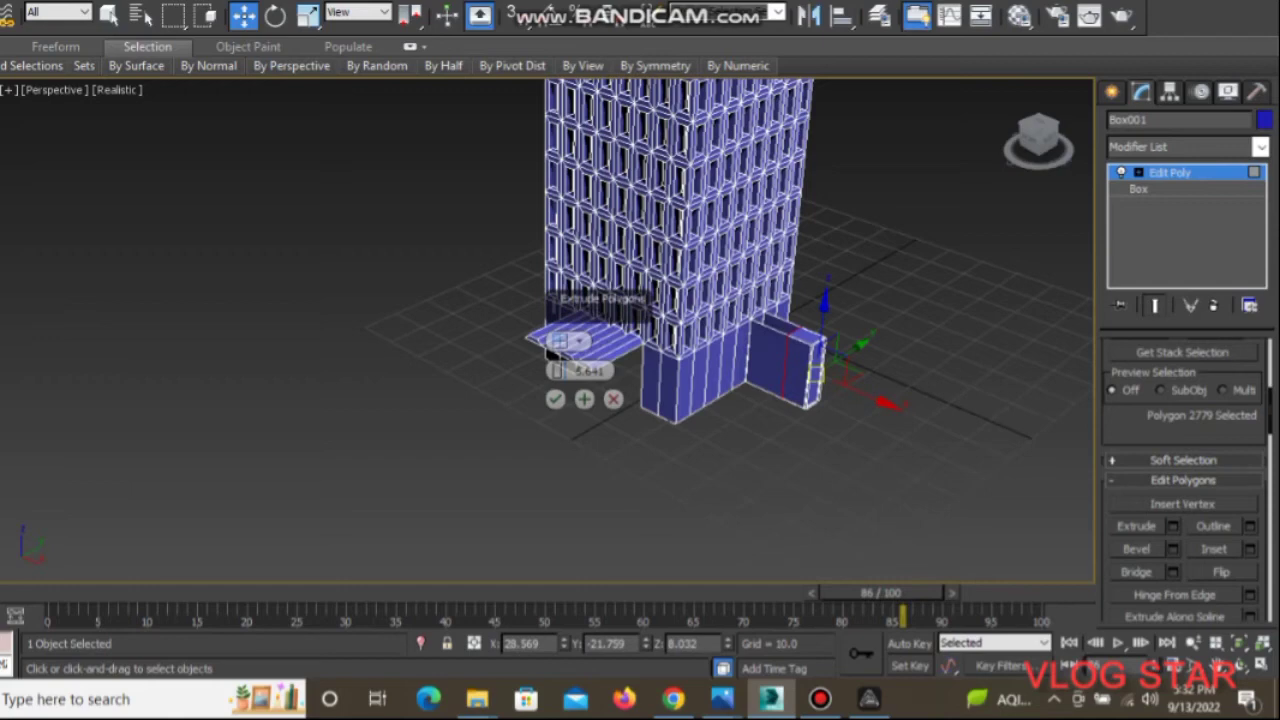
pyautogui.click(778, 364)
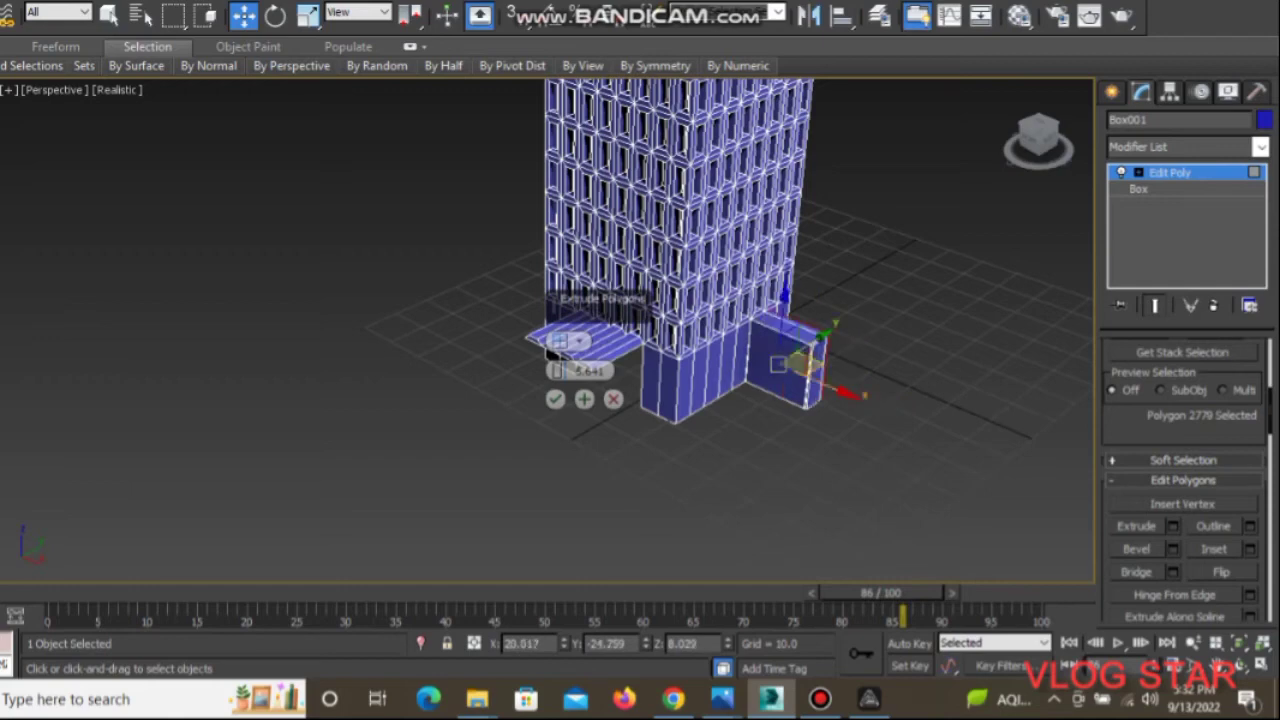
pyautogui.click(812, 366)
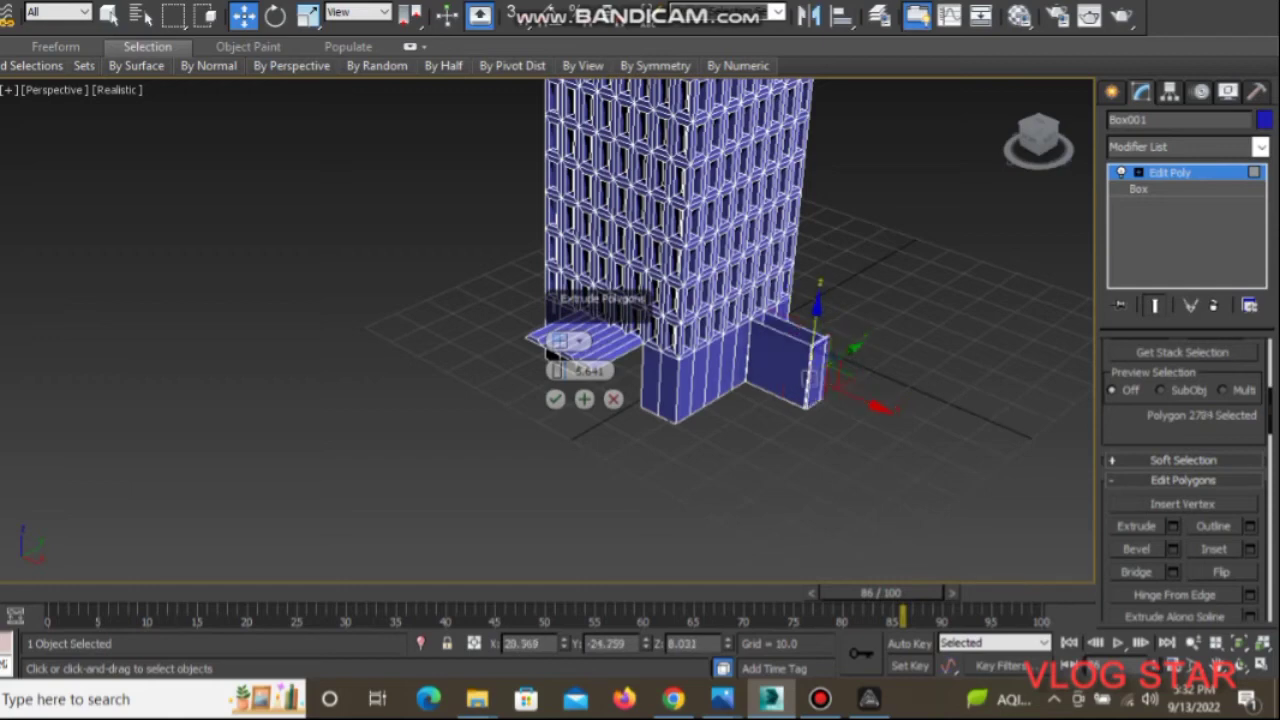
pyautogui.press('Return')
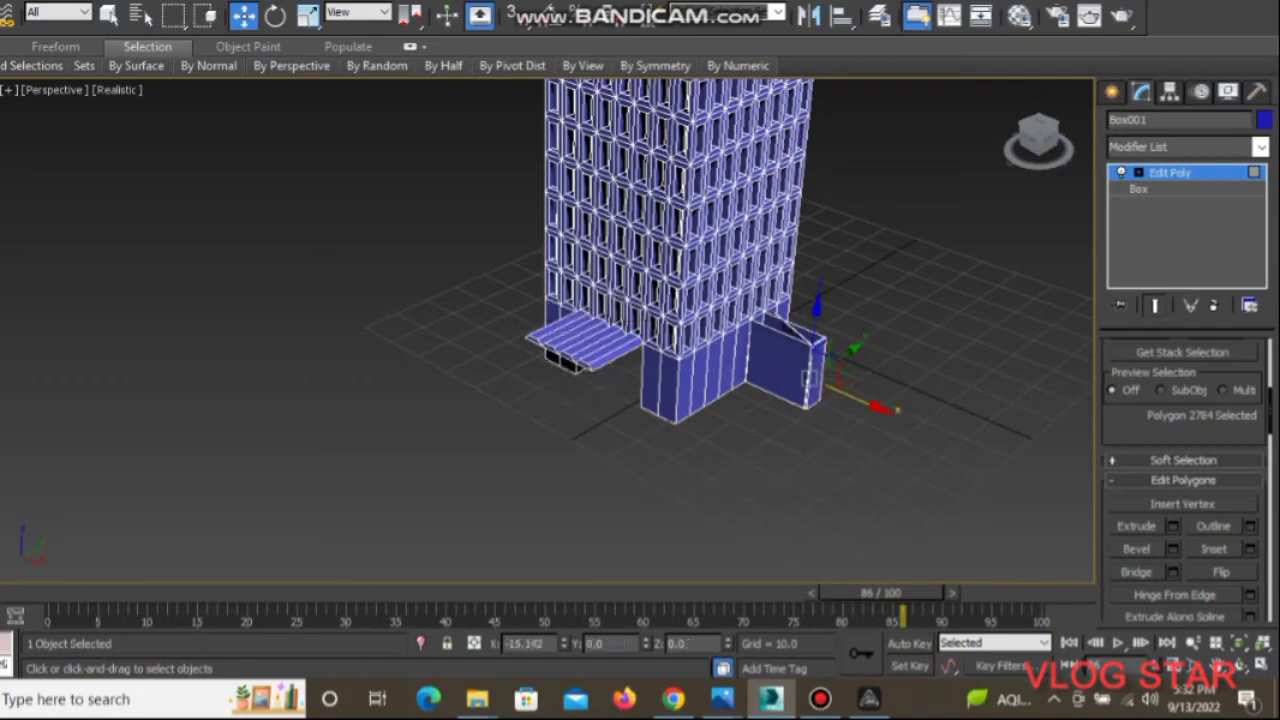
# Select the small box's top, front and side faces and delete them
pyautogui.click(763, 340)
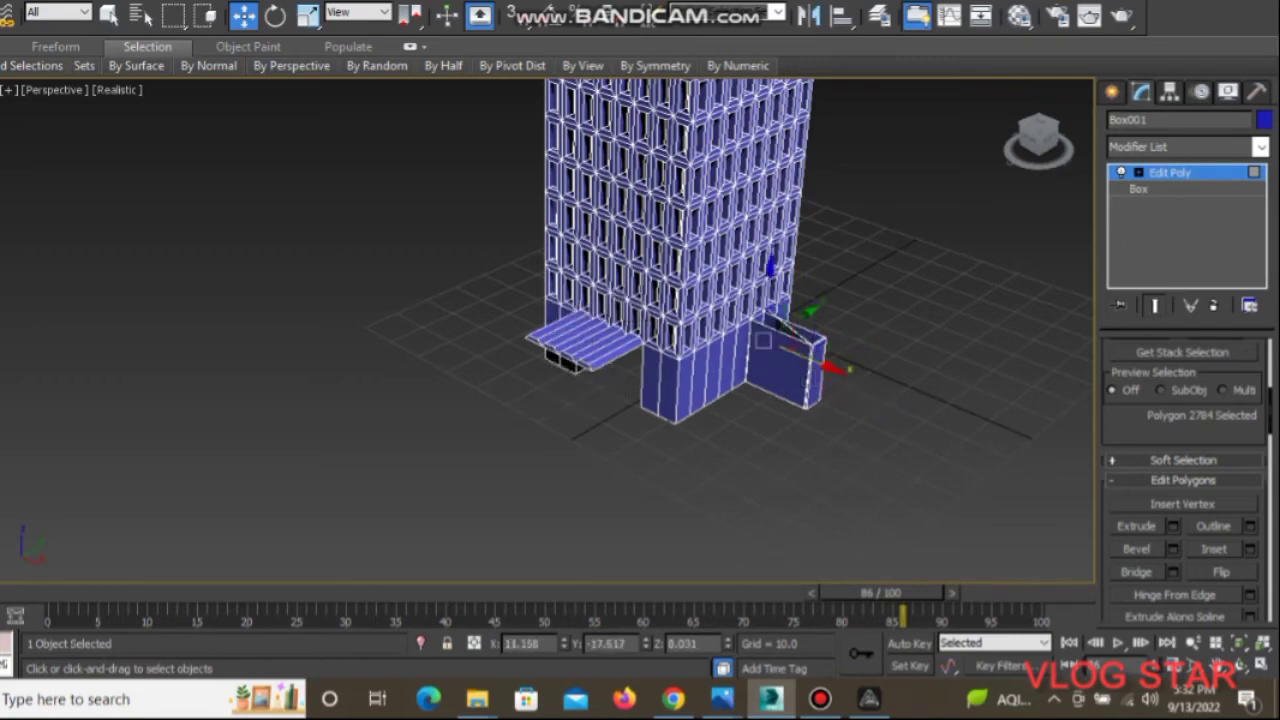
pyautogui.click(778, 364)
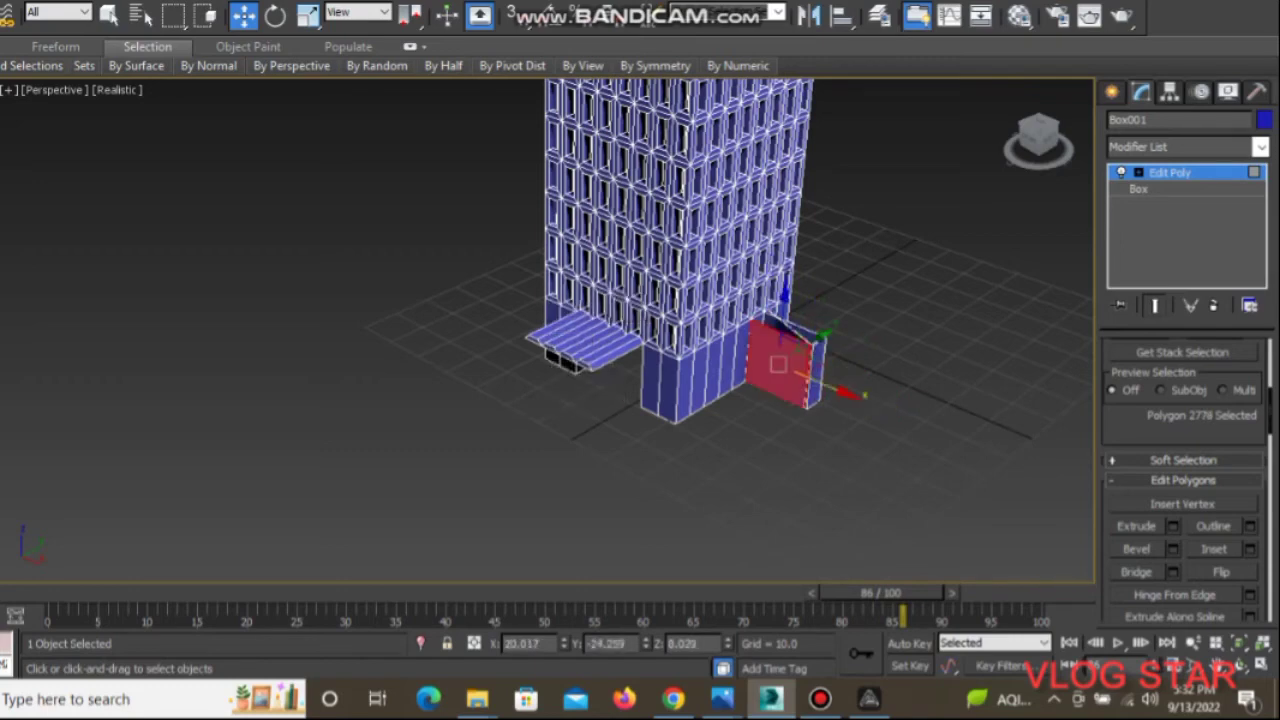
pyautogui.keyDown('ctrl'); pyautogui.click(817, 372); pyautogui.keyUp('ctrl')
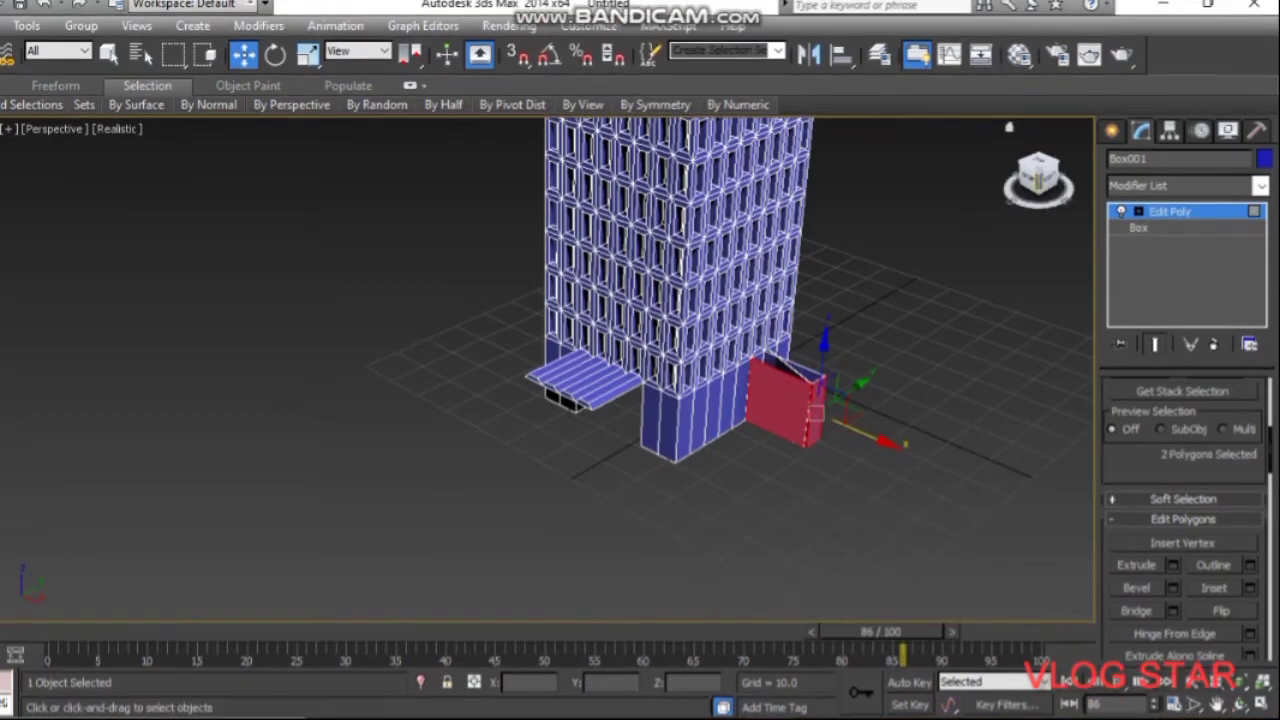
pyautogui.keyDown('alt'); pyautogui.moveTo(600, 400); pyautogui.dragTo(520, 400, button='middle'); pyautogui.keyUp('alt')
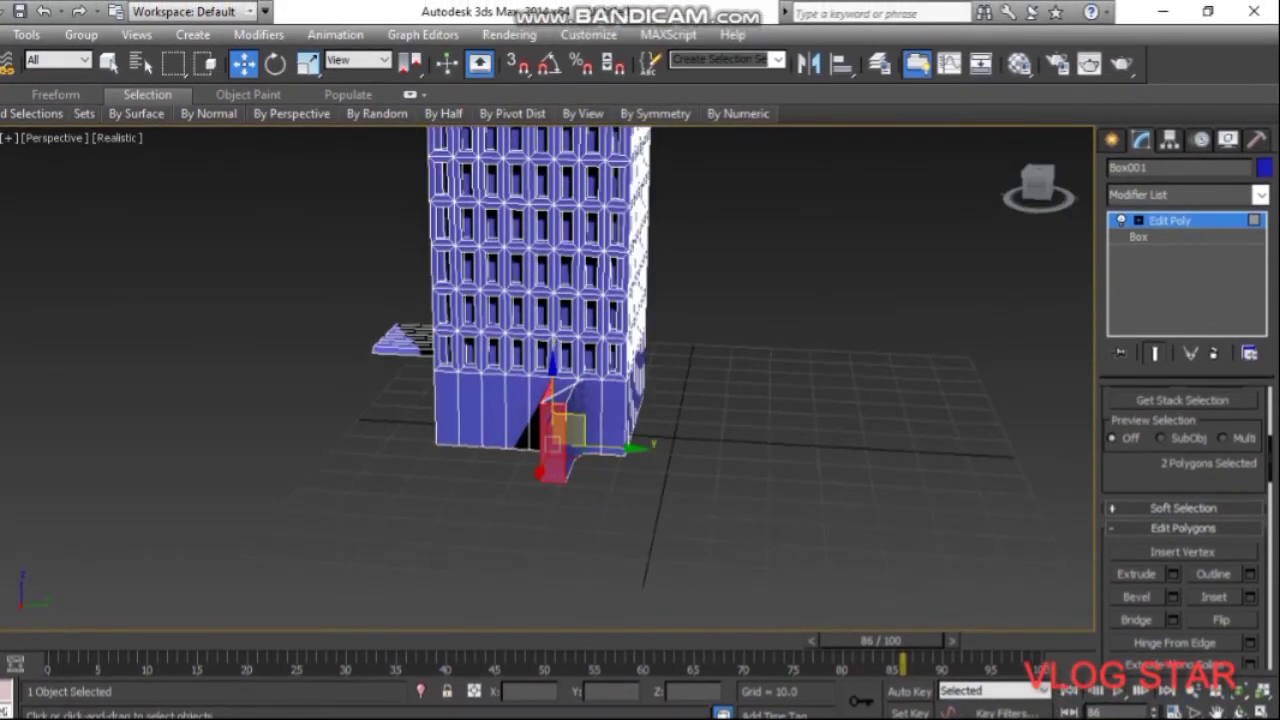
pyautogui.keyDown('ctrl'); pyautogui.click(558, 430); pyautogui.keyUp('ctrl')
pyautogui.keyDown('ctrl'); pyautogui.click(565, 385); pyautogui.keyUp('ctrl')
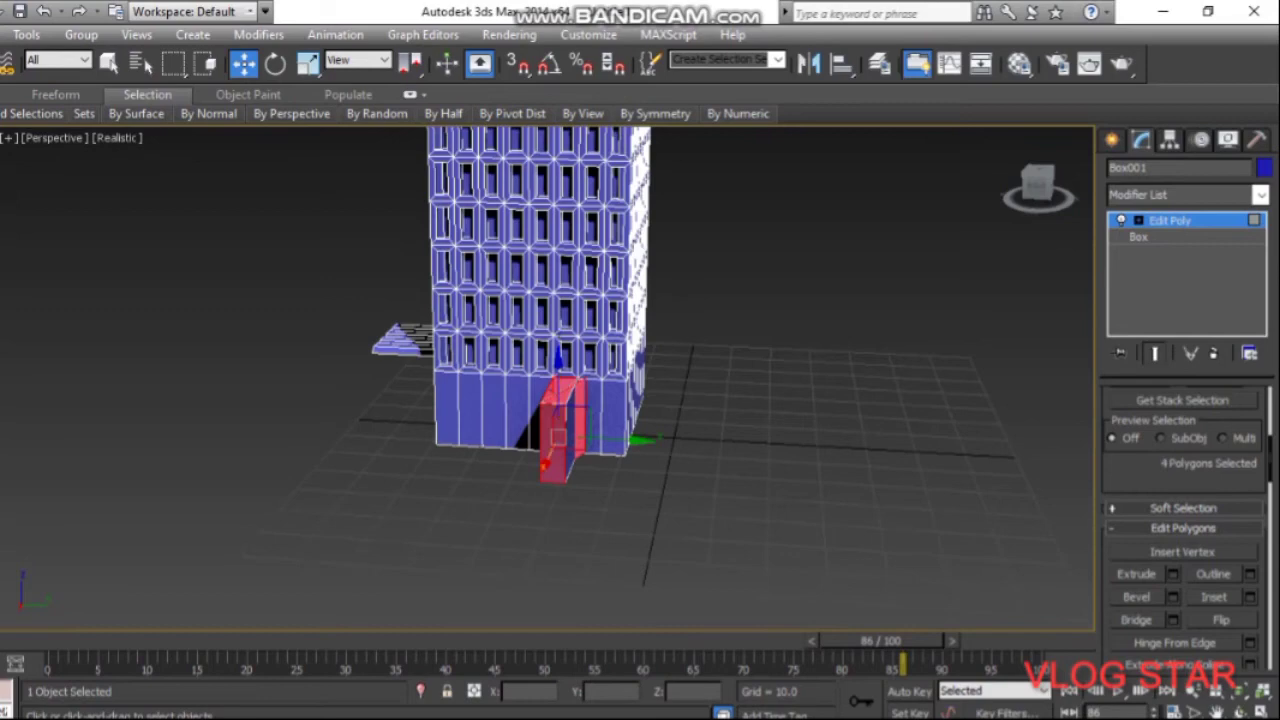
pyautogui.keyDown('ctrl'); pyautogui.click(572, 430); pyautogui.keyUp('ctrl')
pyautogui.press('Delete')
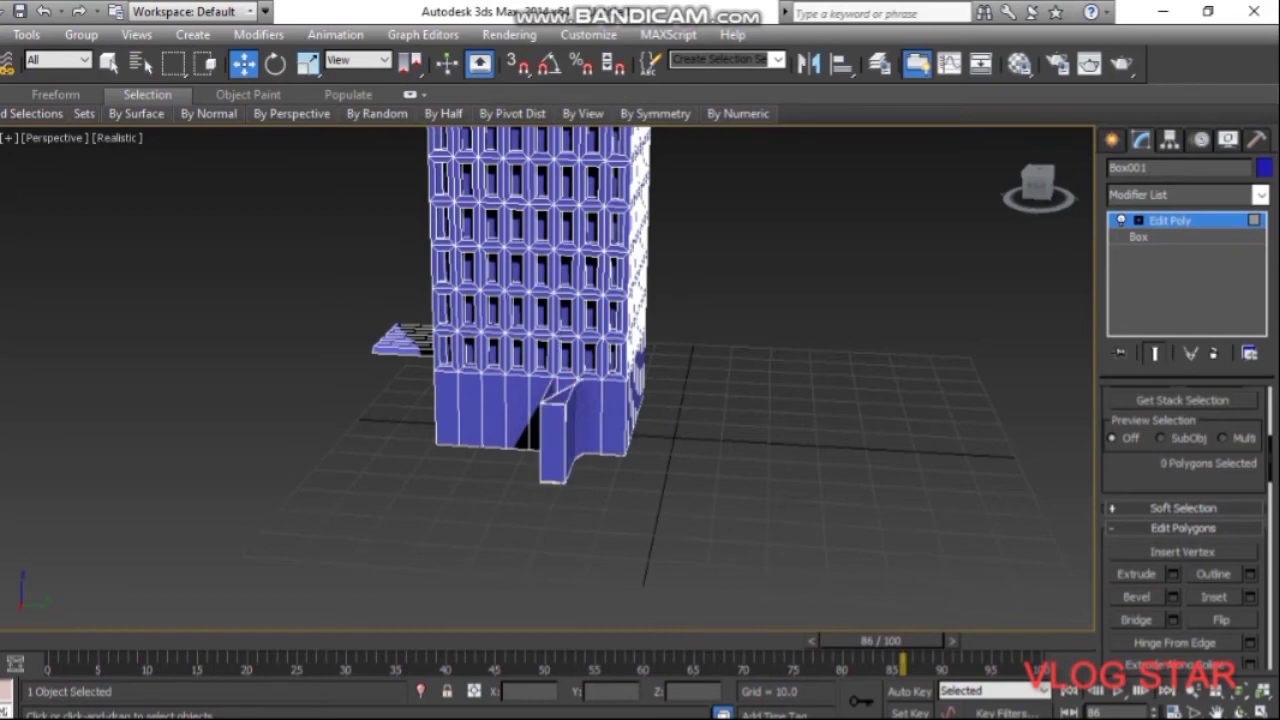
# Select and delete the small box's five remaining faces
pyautogui.click(555, 440)
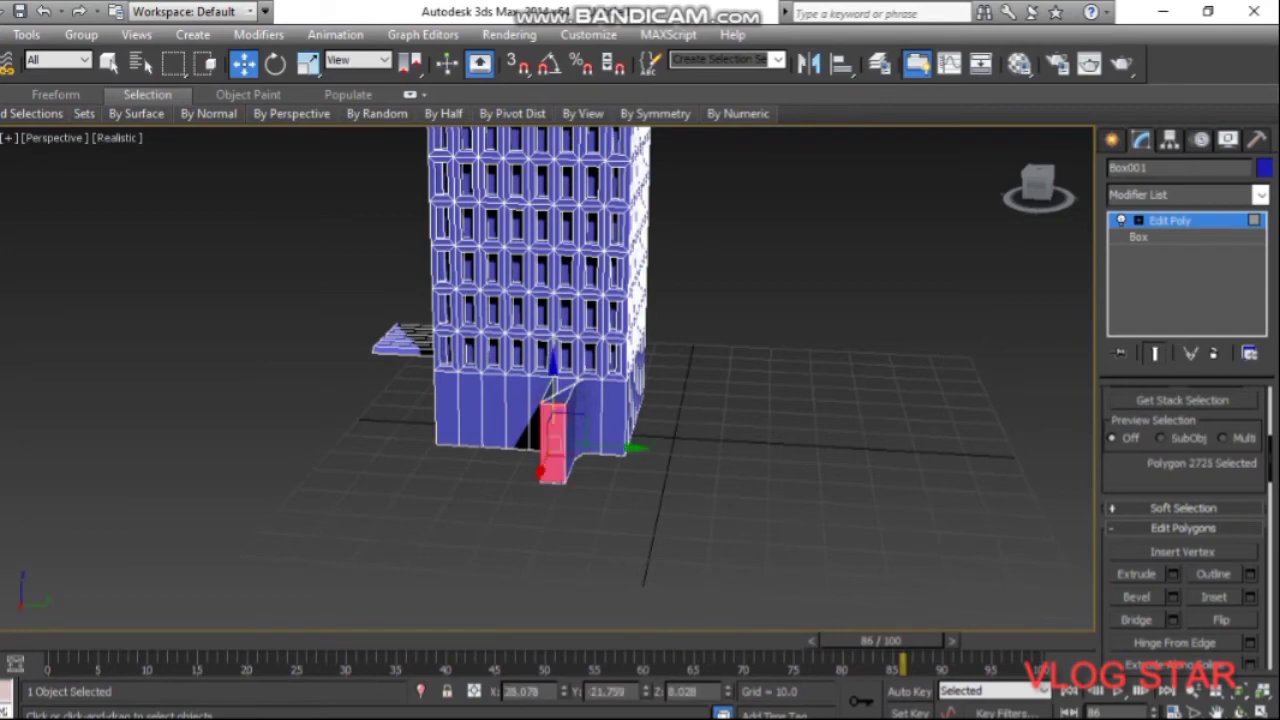
pyautogui.keyDown('ctrl'); pyautogui.click(565, 400); pyautogui.keyUp('ctrl')
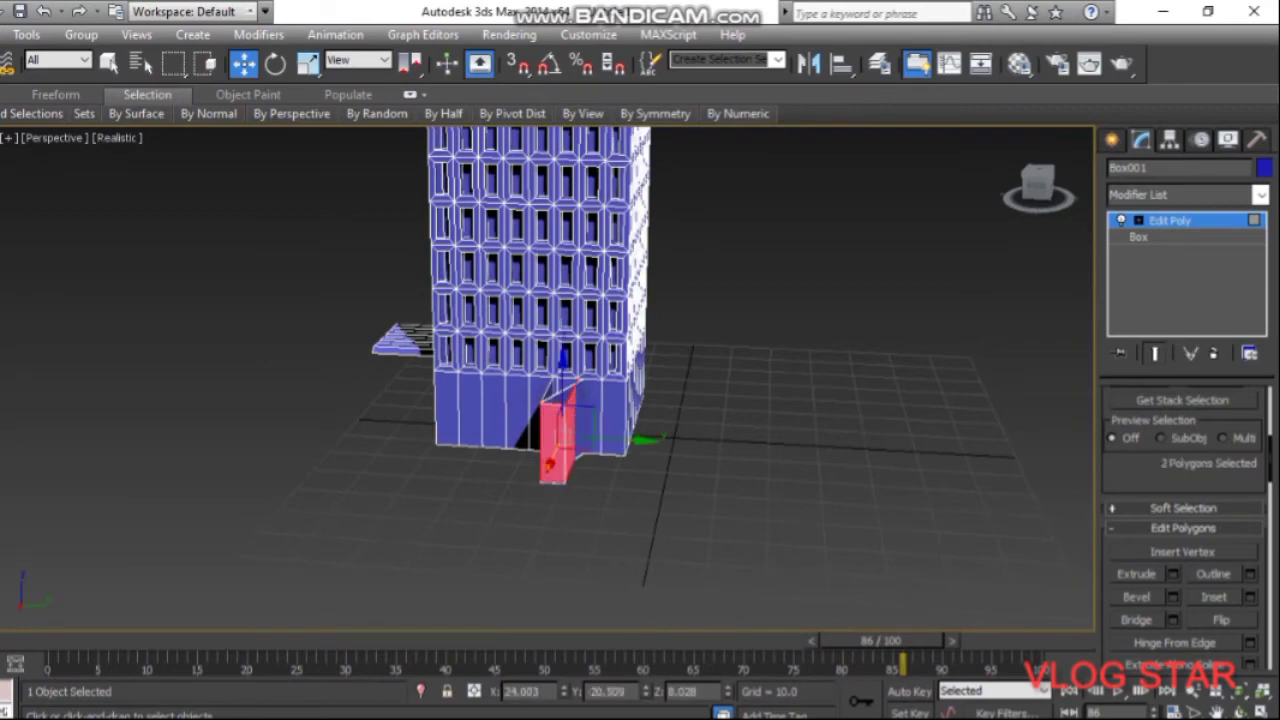
pyautogui.keyDown('ctrl'); pyautogui.click(565, 390); pyautogui.keyUp('ctrl')
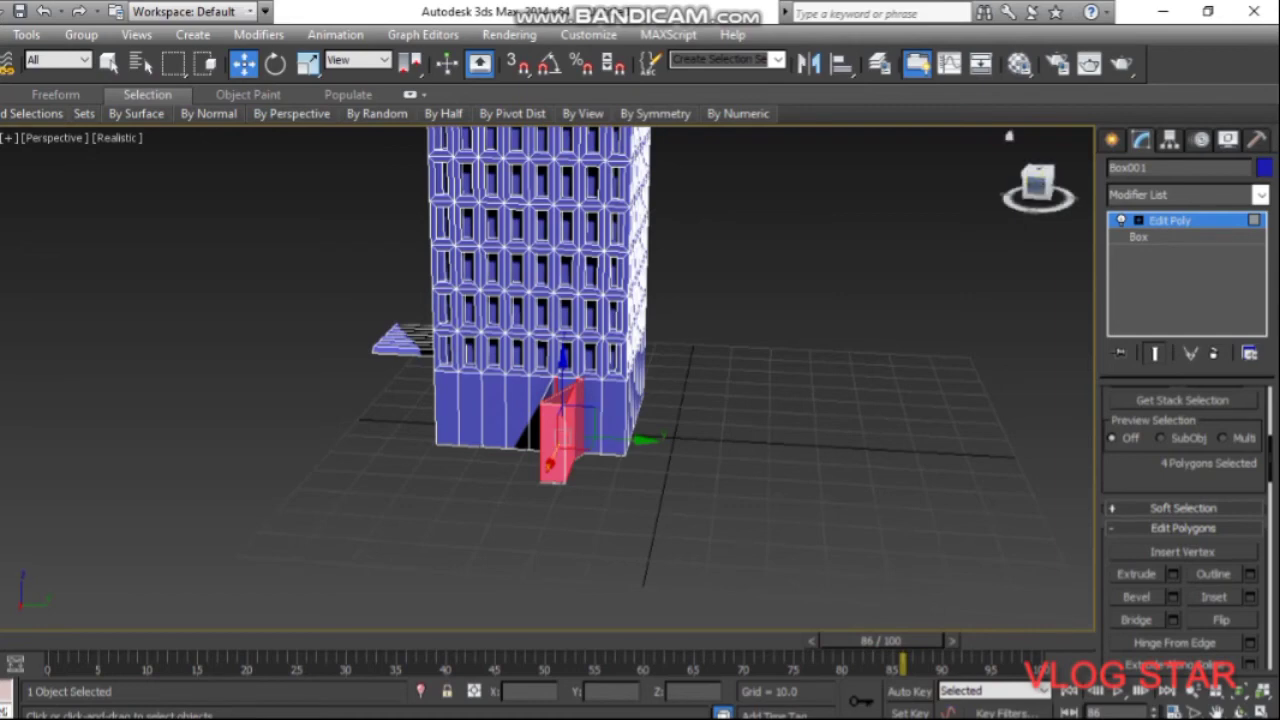
pyautogui.moveTo(1009, 135); pyautogui.dragTo(960, 150)
pyautogui.keyDown('ctrl'); pyautogui.click(750, 450); pyautogui.keyUp('ctrl')
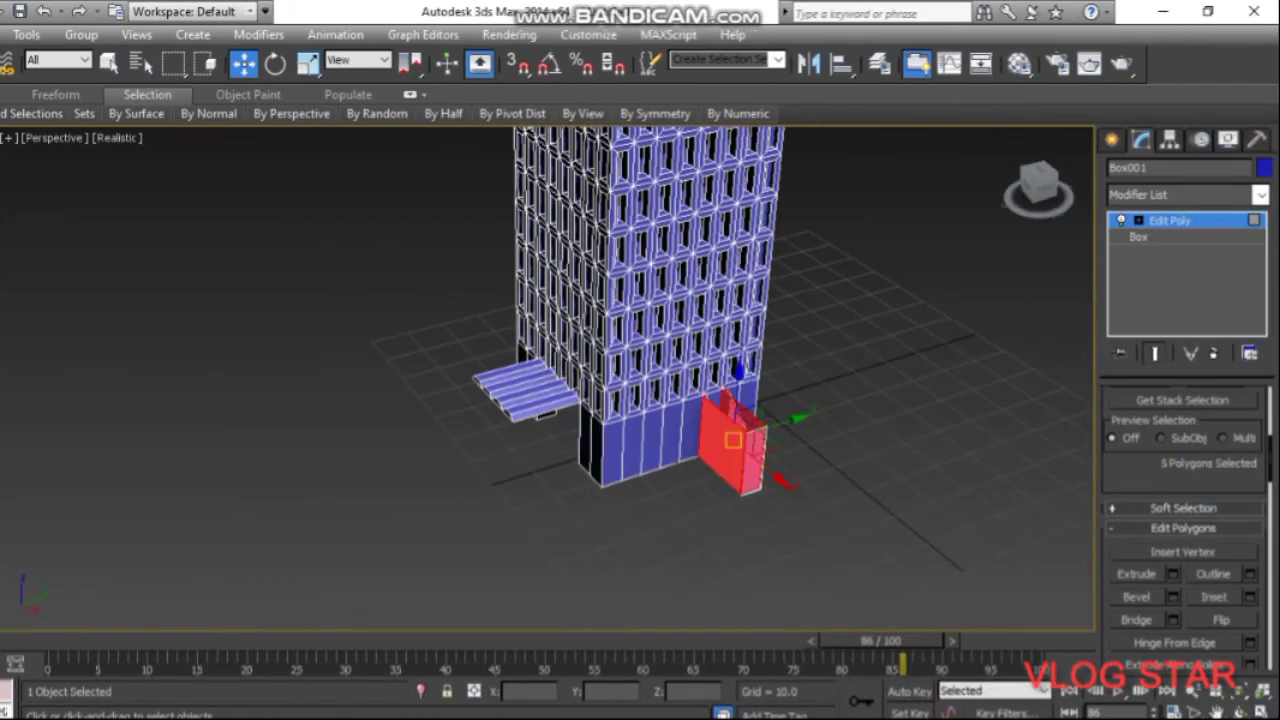
pyautogui.press('Delete')
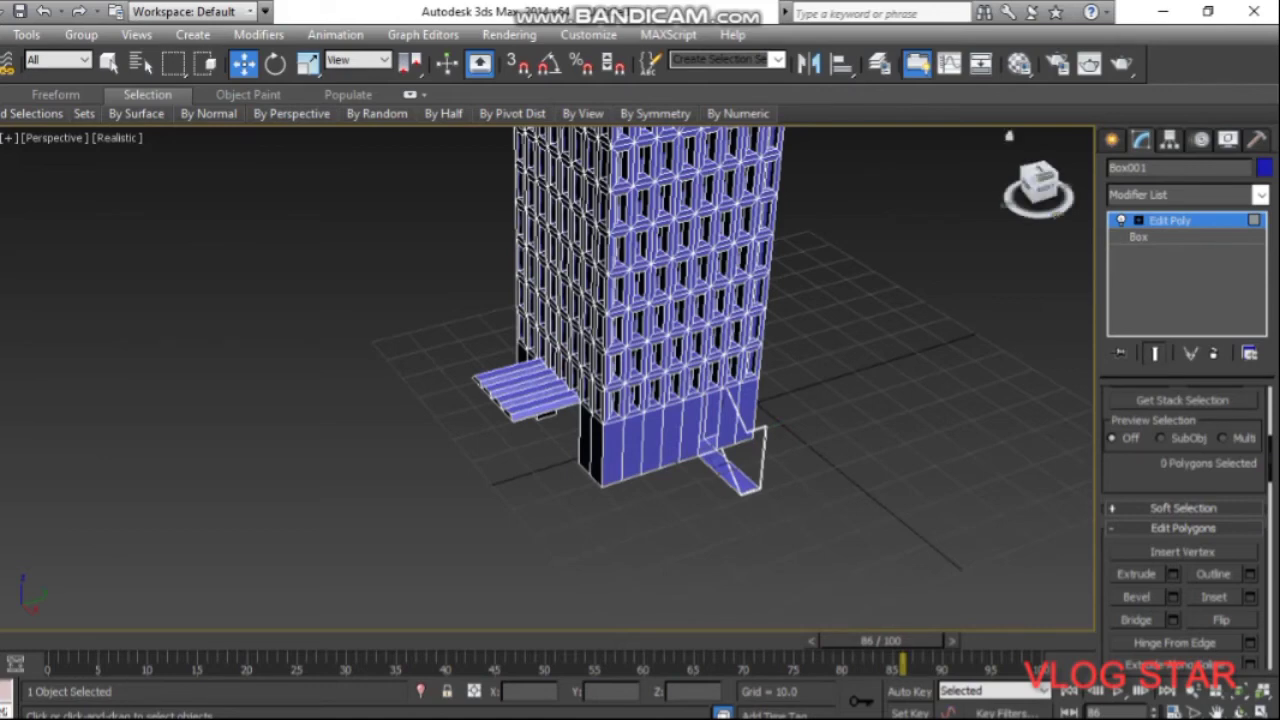
pyautogui.moveTo(1040, 185); pyautogui.dragTo(1010, 187)
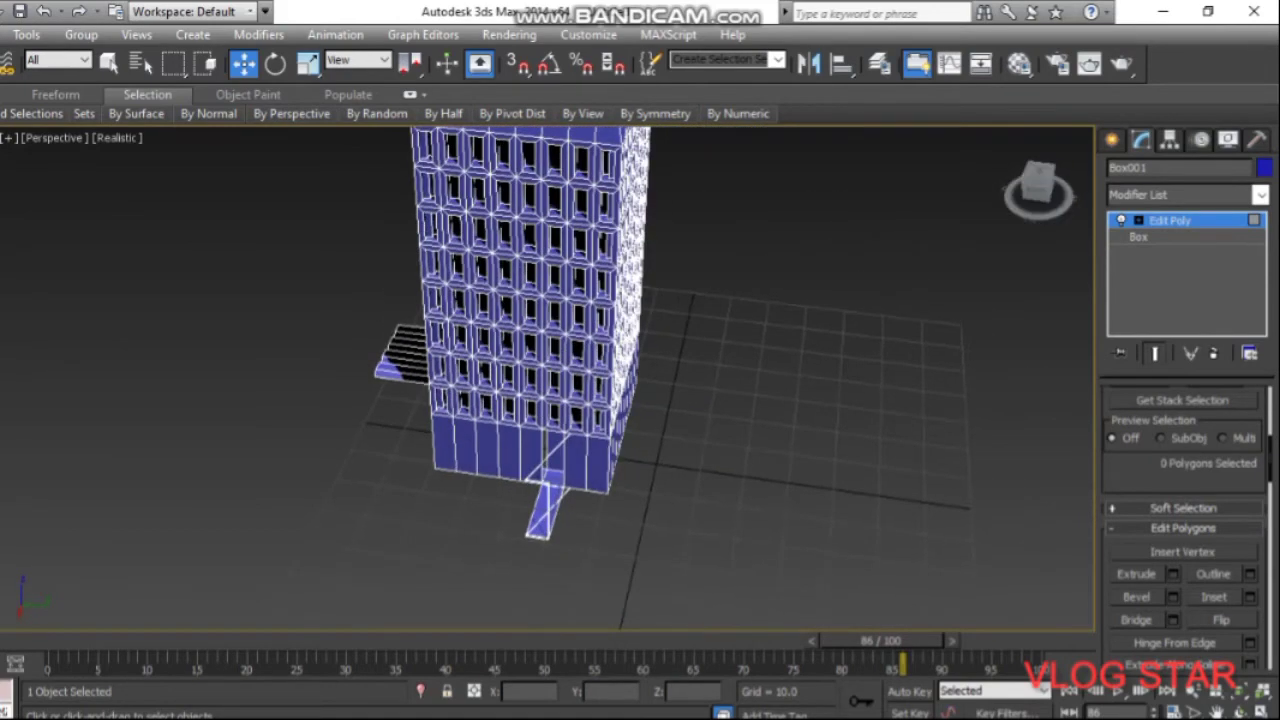
# Try selecting a small polygon at the building base, then clear the selection
pyautogui.click(540, 510)
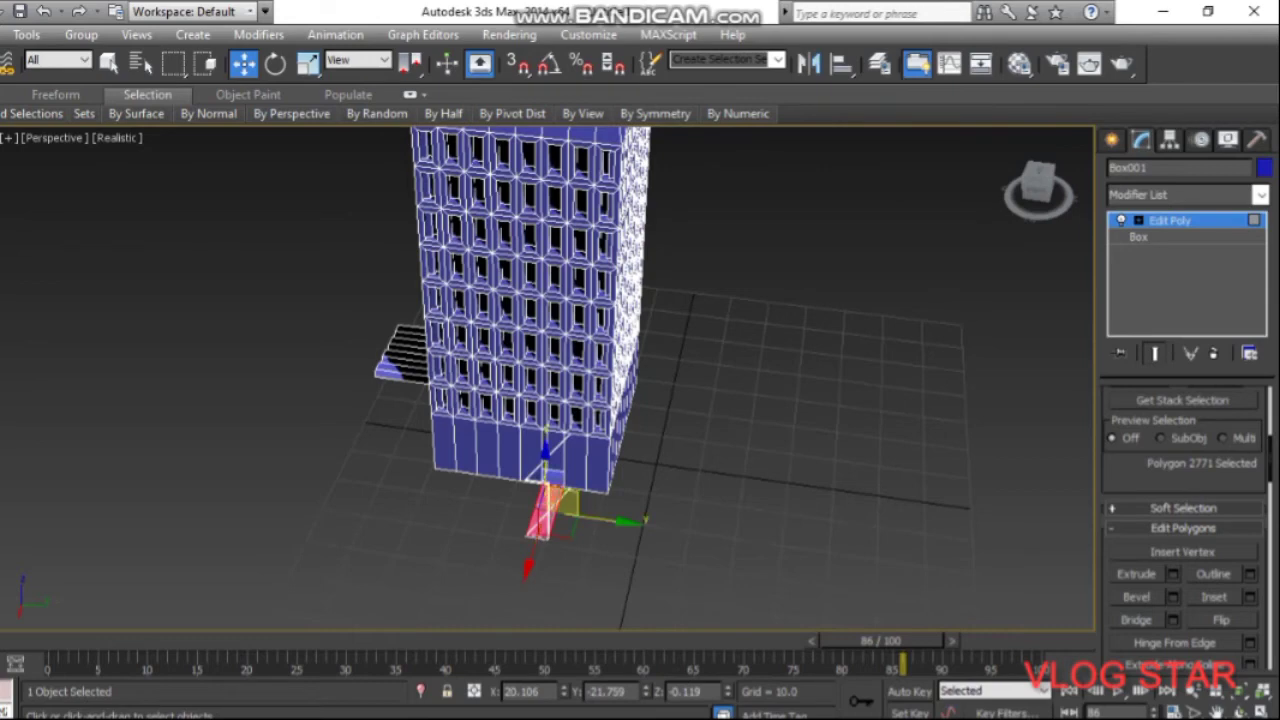
pyautogui.hotkey('ctrl', 'd')
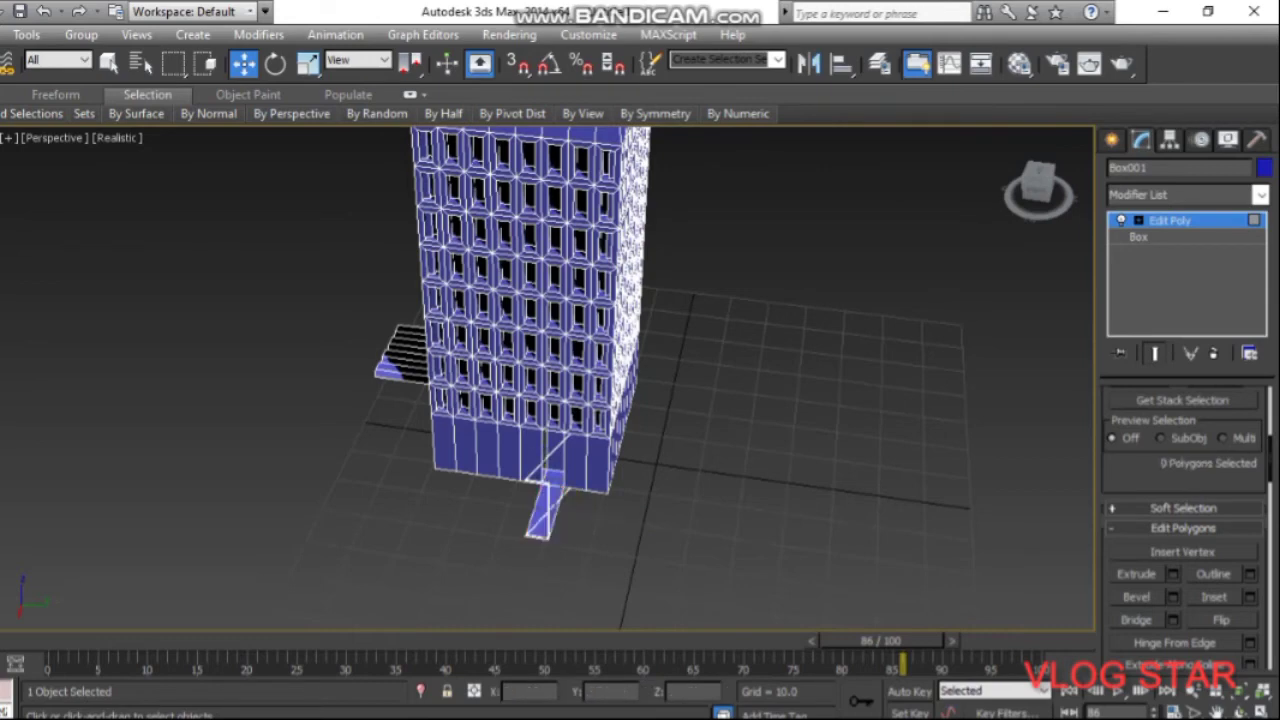
pyautogui.hotkey('ctrl', 'z')
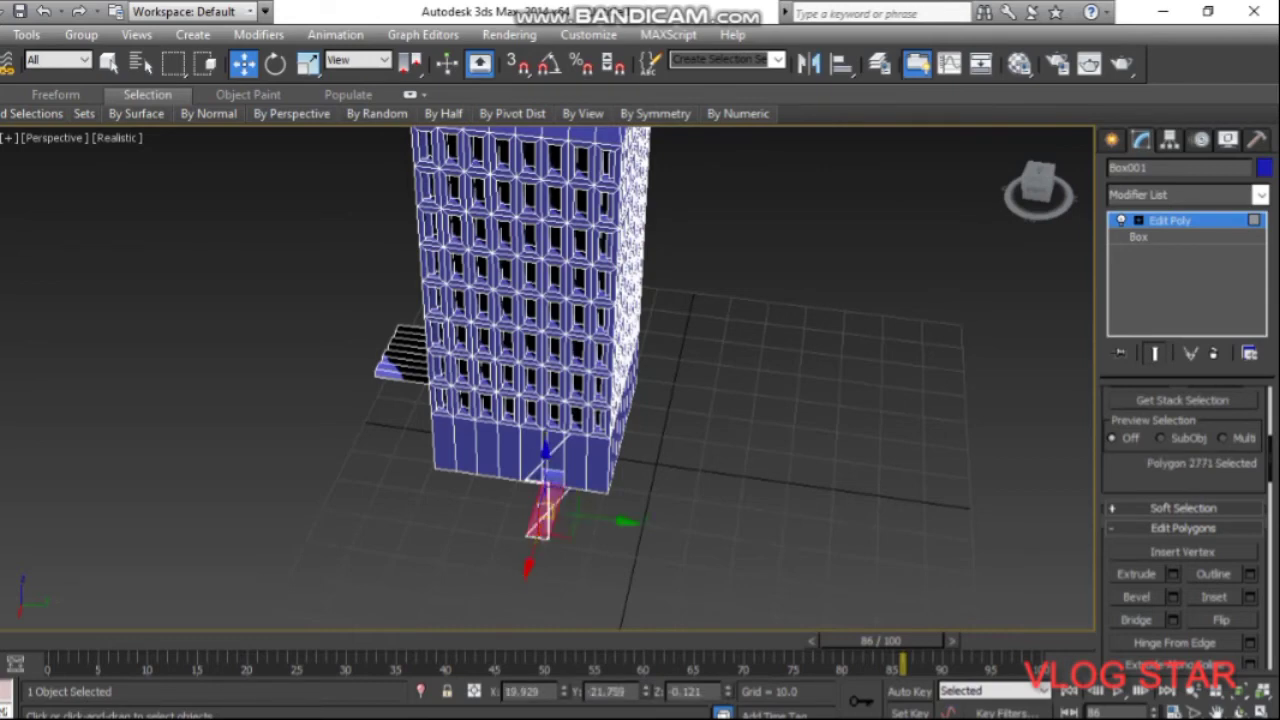
pyautogui.hotkey('ctrl', 'd')
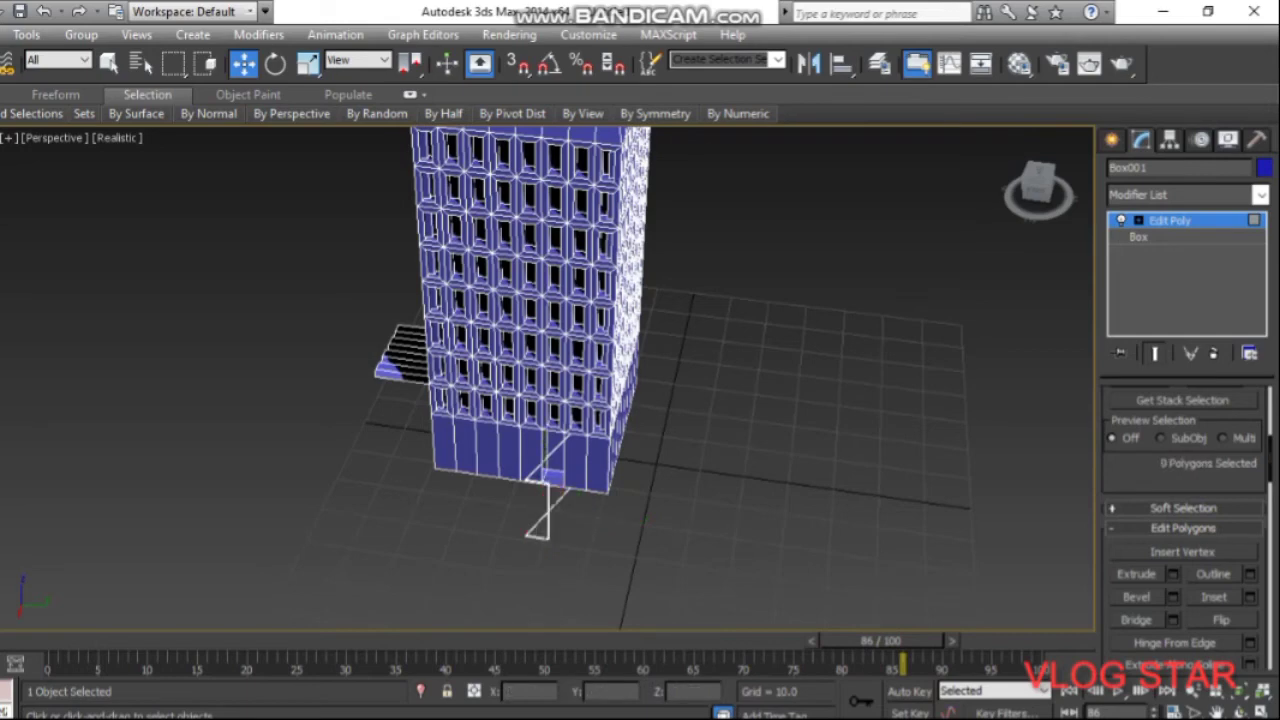
pyautogui.scroll(5, 1185, 500)
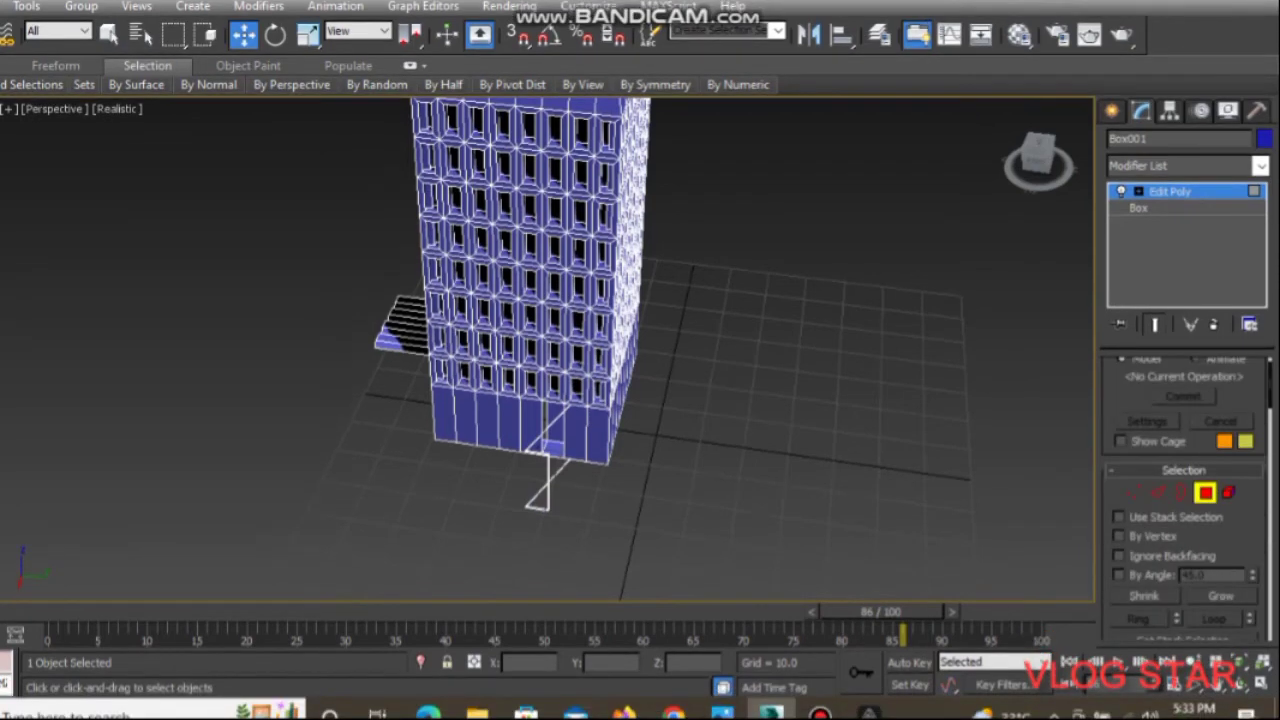
# Extrude the front ground-floor face inward by about -4.676, then deselect
pyautogui.click(555, 428)
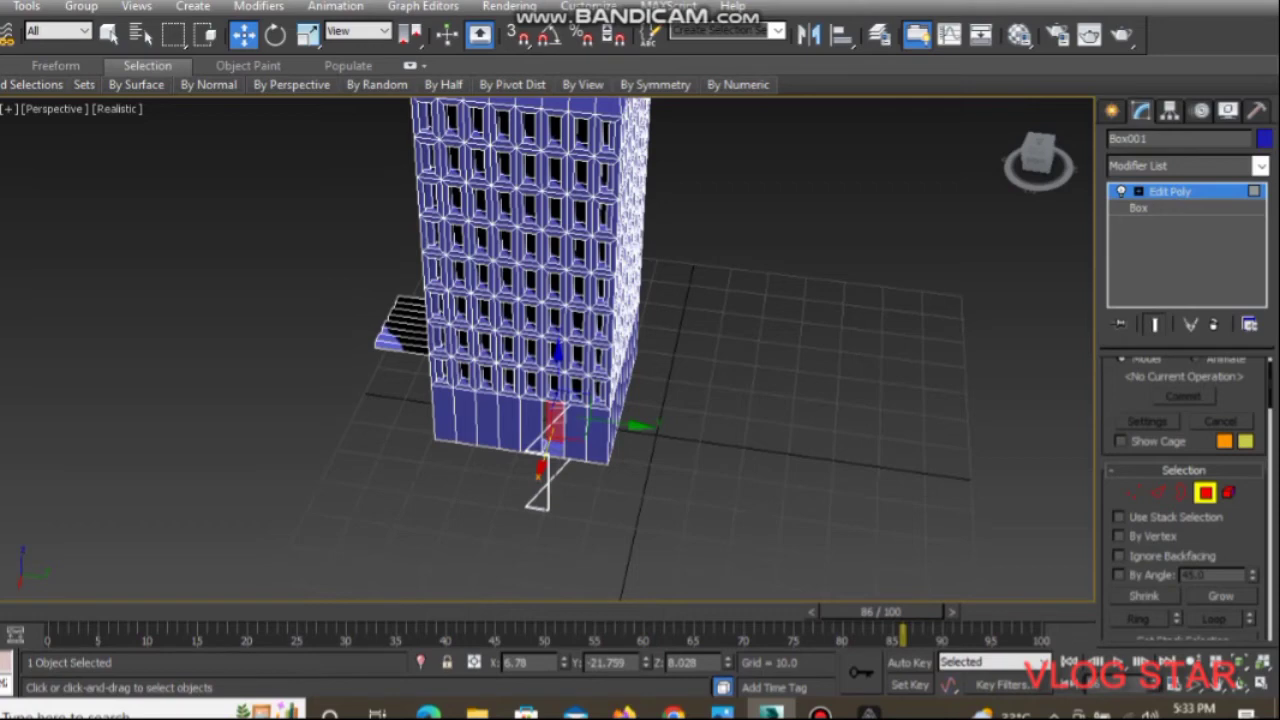
pyautogui.scroll(-2, 1185, 480)
pyautogui.scroll(-2, 1185, 480)
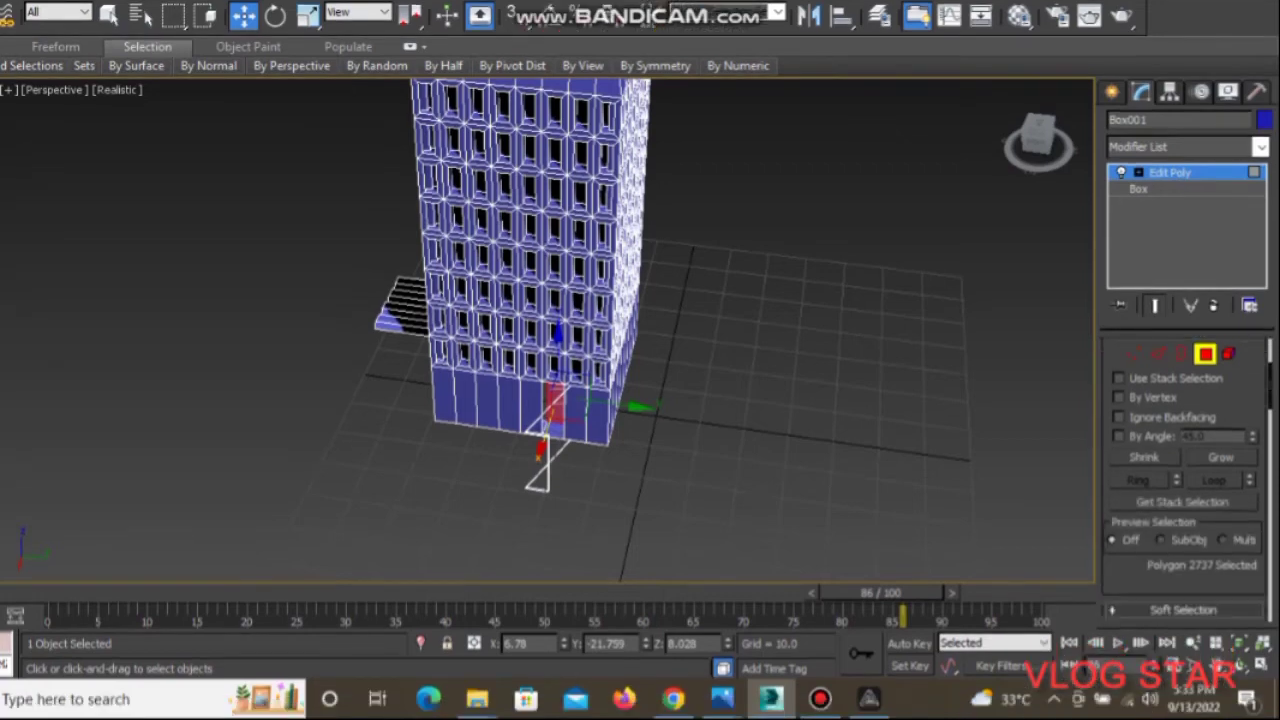
pyautogui.scroll(-2, 1185, 480)
pyautogui.scroll(-2, 1185, 480)
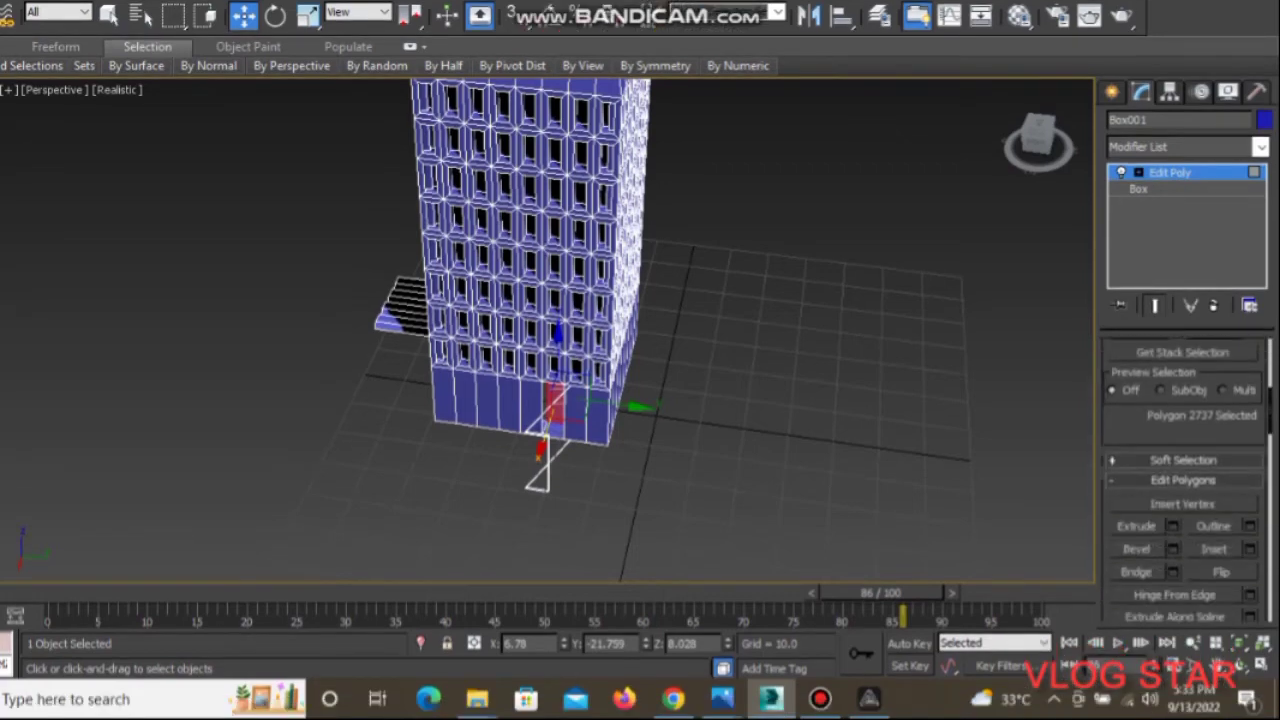
pyautogui.click(1172, 526)
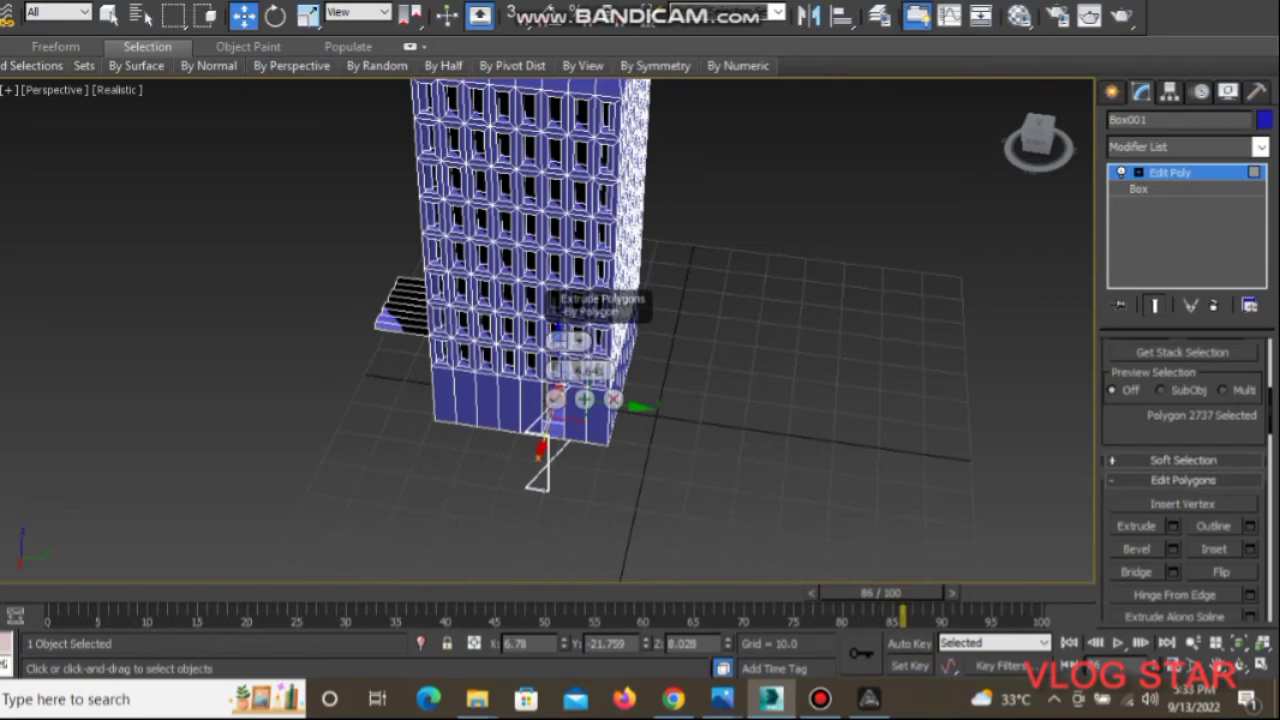
pyautogui.moveTo(565, 300); pyautogui.dragTo(735, 302)
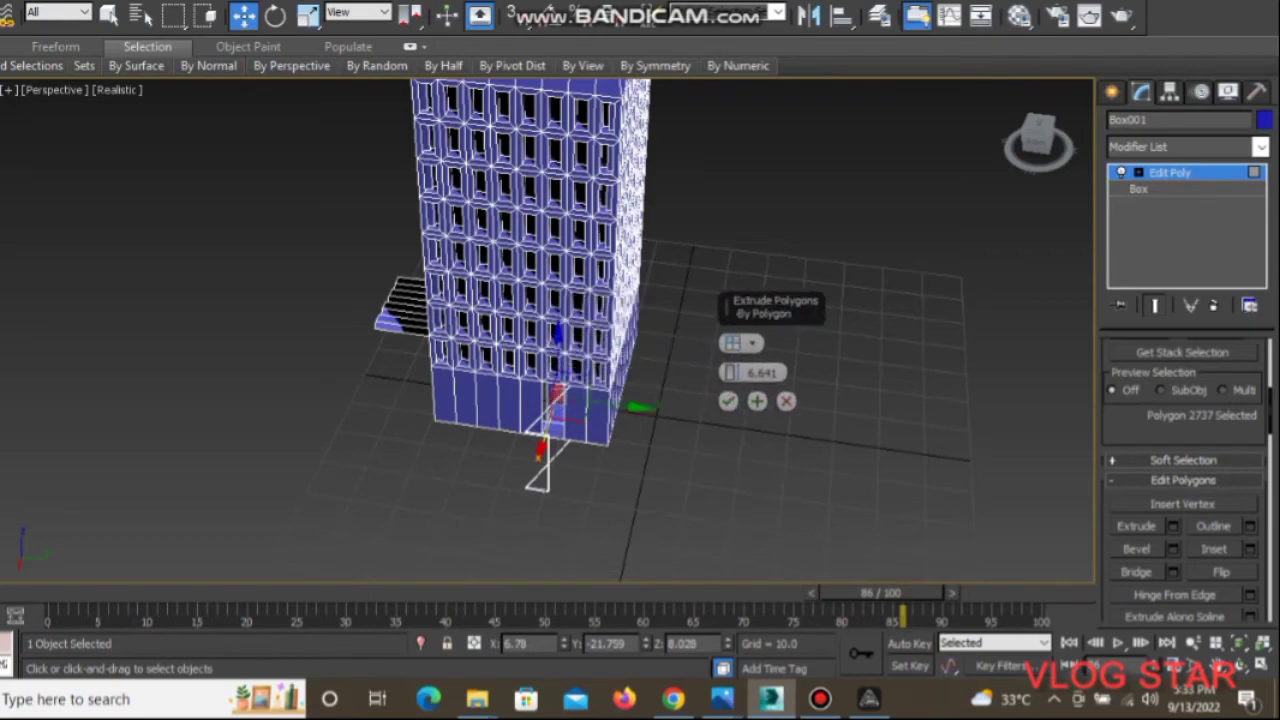
pyautogui.moveTo(731, 372); pyautogui.dragTo(731, 421)
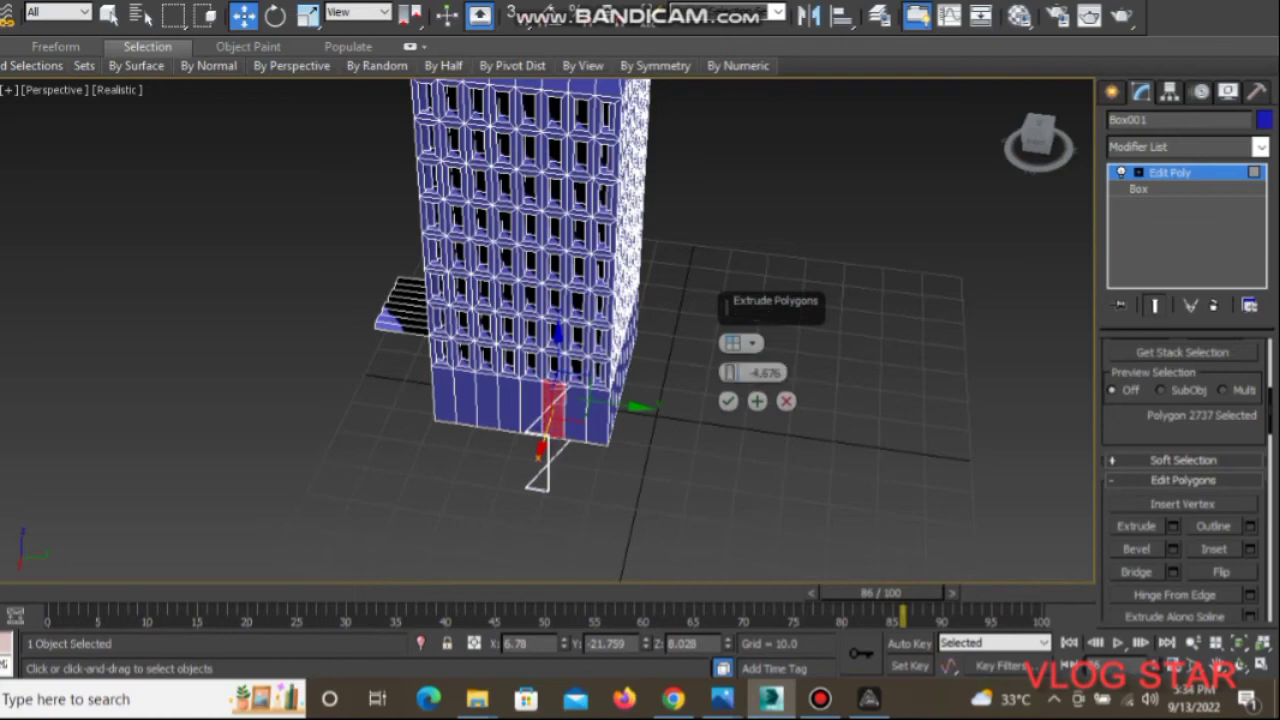
pyautogui.click(727, 401)
pyautogui.hotkey('ctrl', 'd')
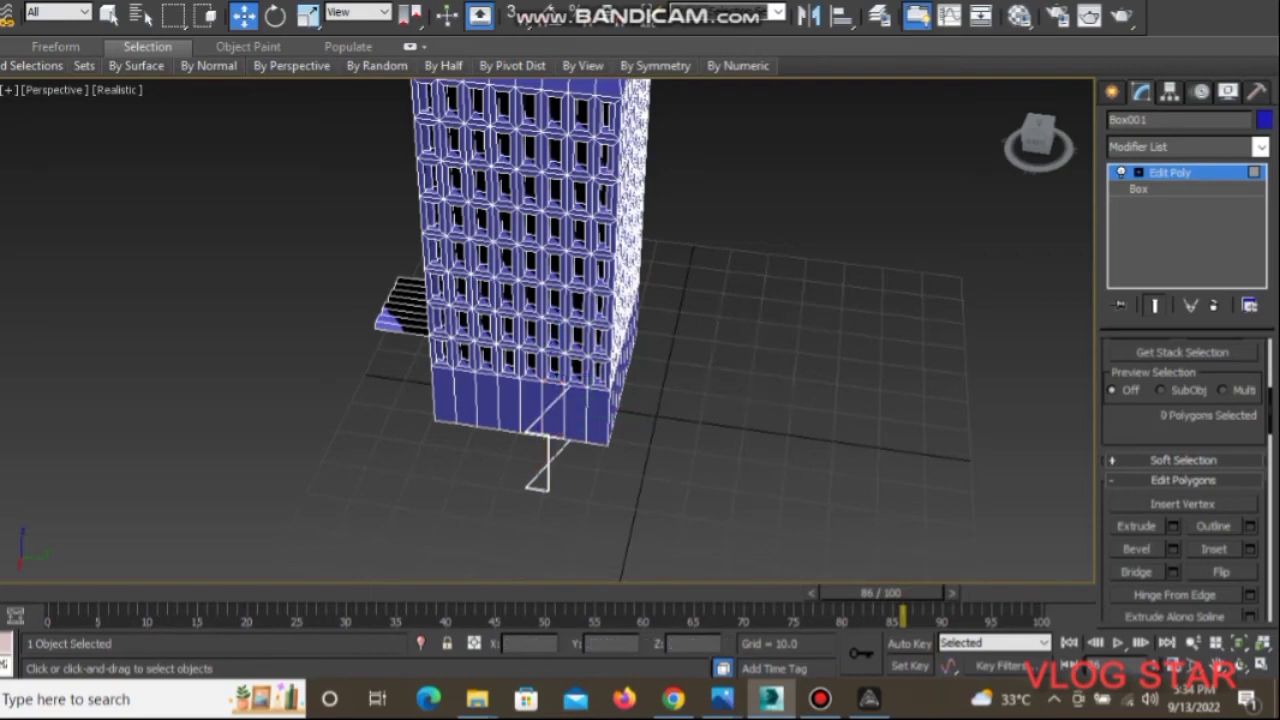
# Check the Convert To options, switch to Edge mode and pick a stray edge below the base
pyautogui.rightClick(548, 388)
pyautogui.moveTo(600, 575)
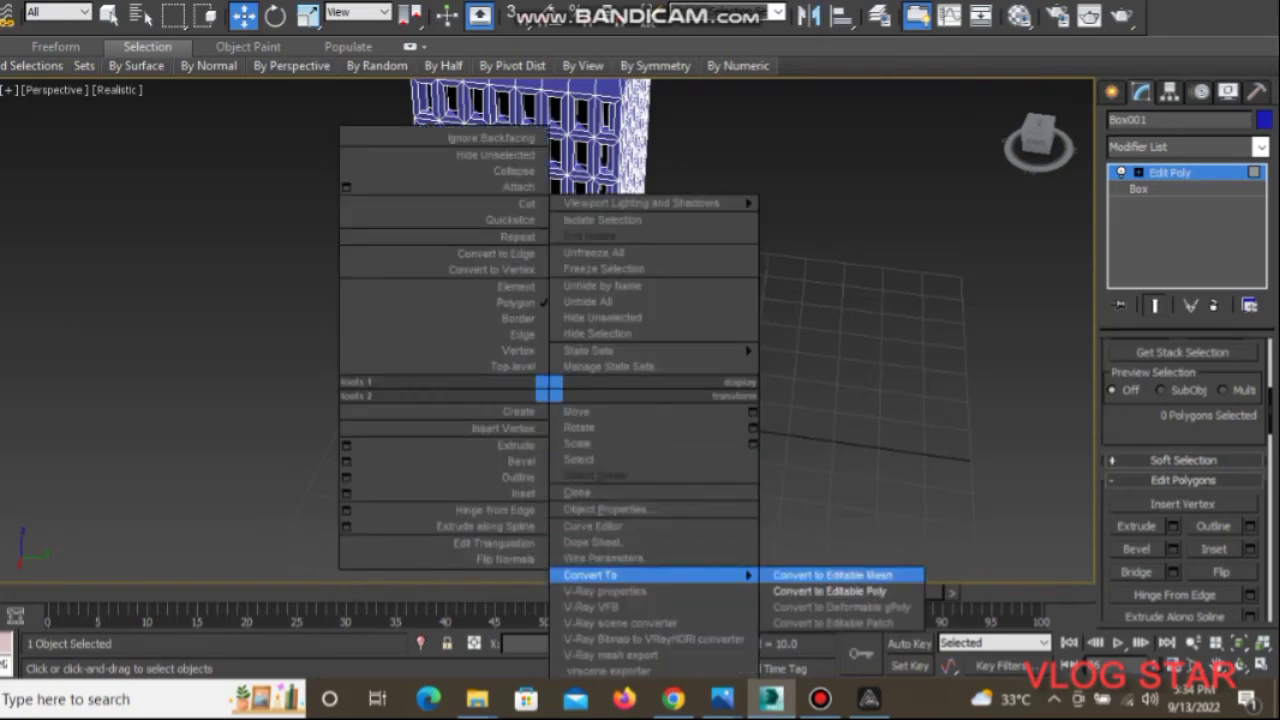
pyautogui.click(829, 591)
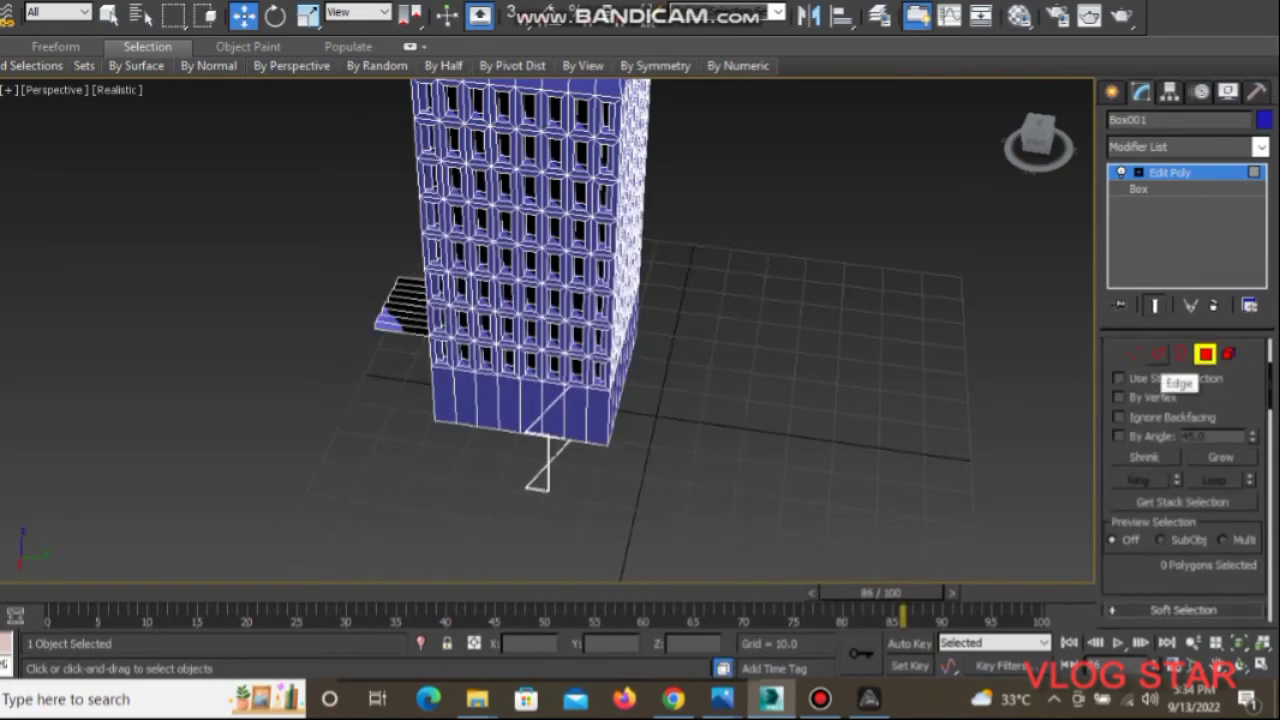
pyautogui.click(1157, 354)
pyautogui.click(545, 465)
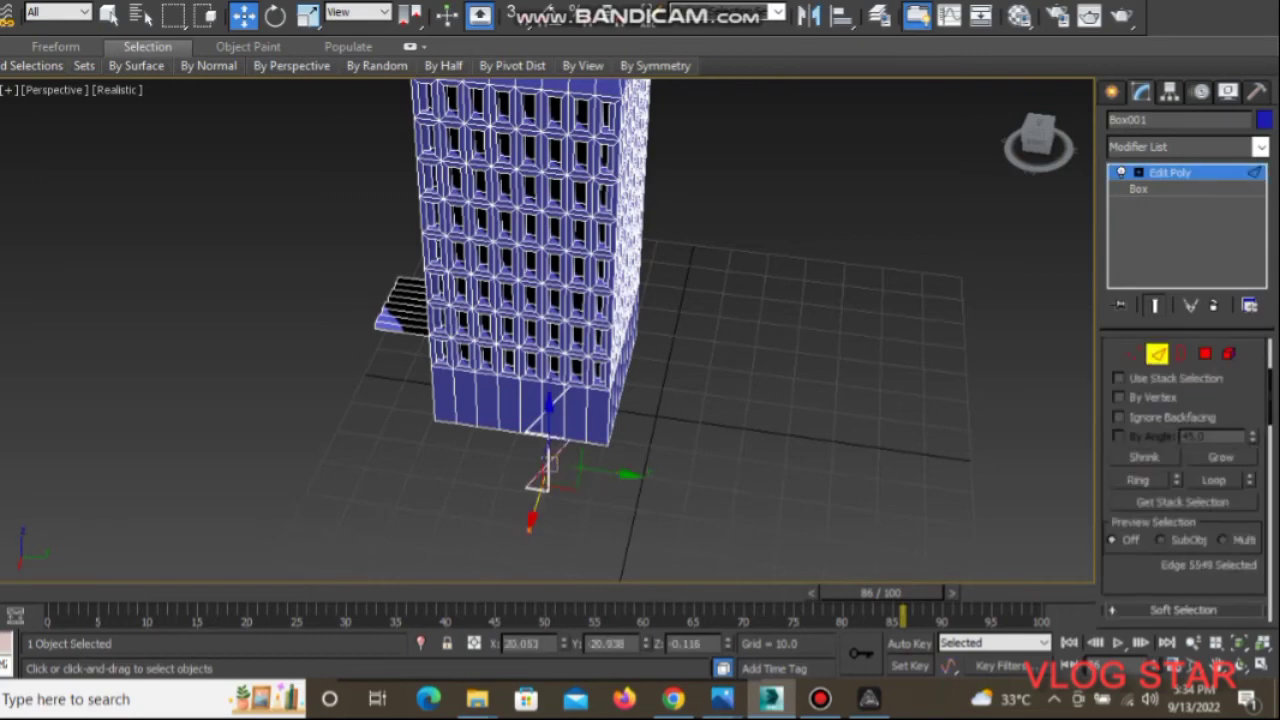
pyautogui.hotkey('ctrl', 'd')
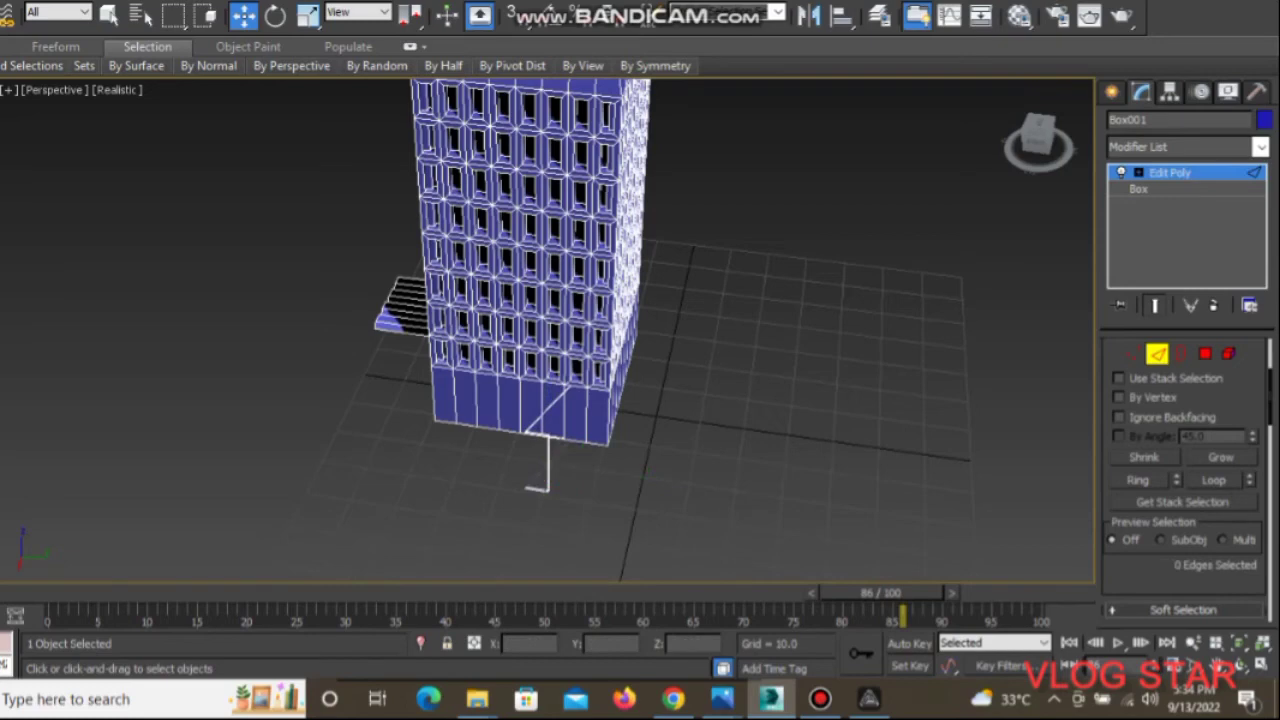
# Remove the two stray edges under the base and the diagonal ground-floor edge
pyautogui.click(547, 465)
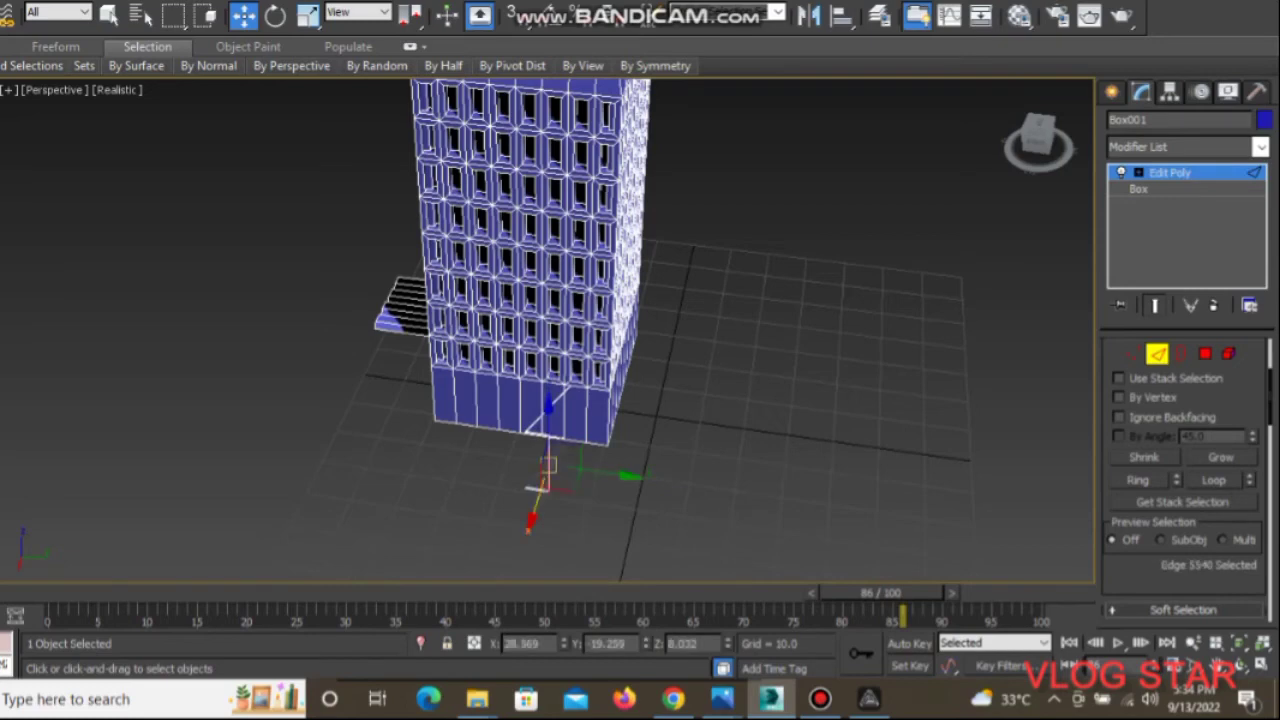
pyautogui.keyDown('ctrl'); pyautogui.click(535, 478); pyautogui.keyUp('ctrl')
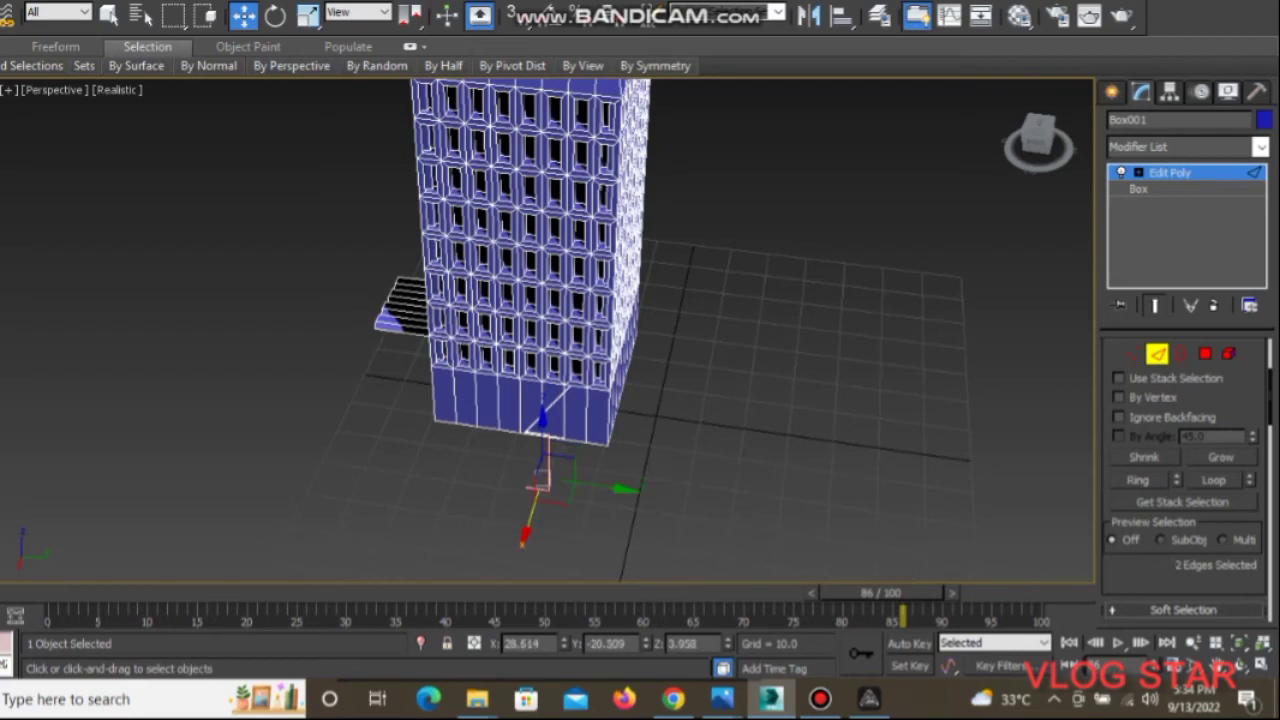
pyautogui.hotkey('ctrl', 'd')
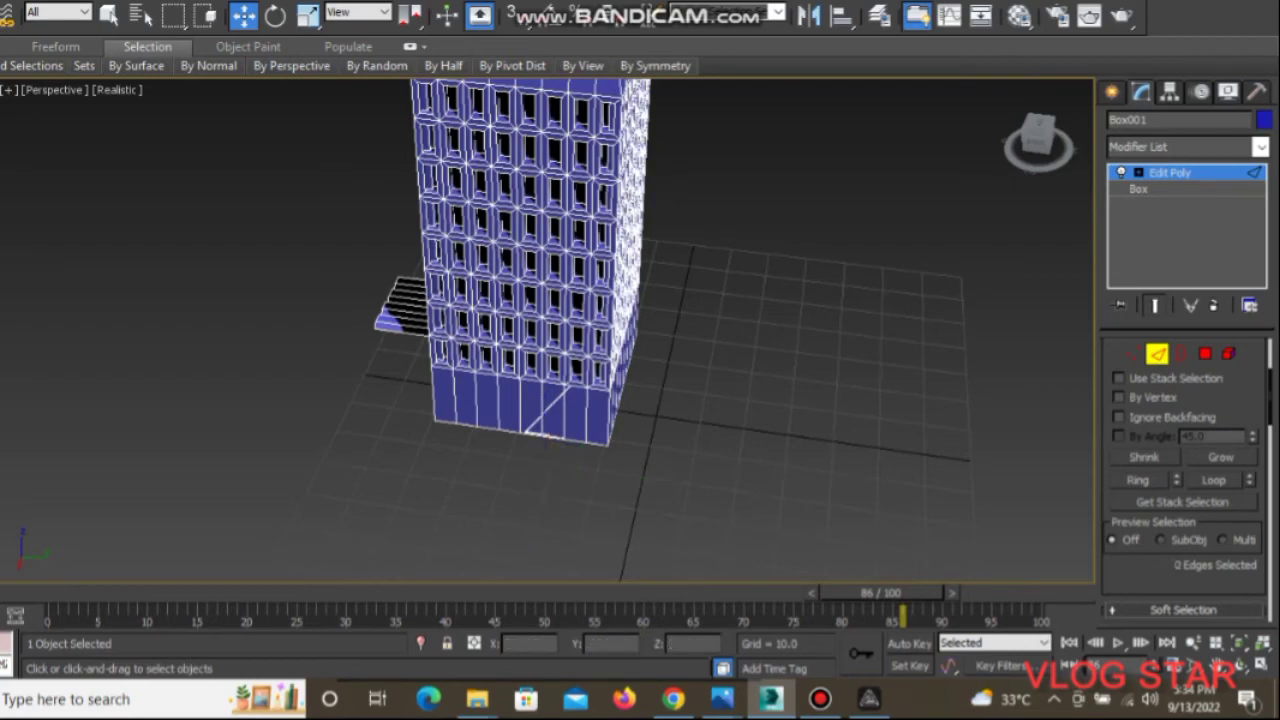
pyautogui.click(550, 410)
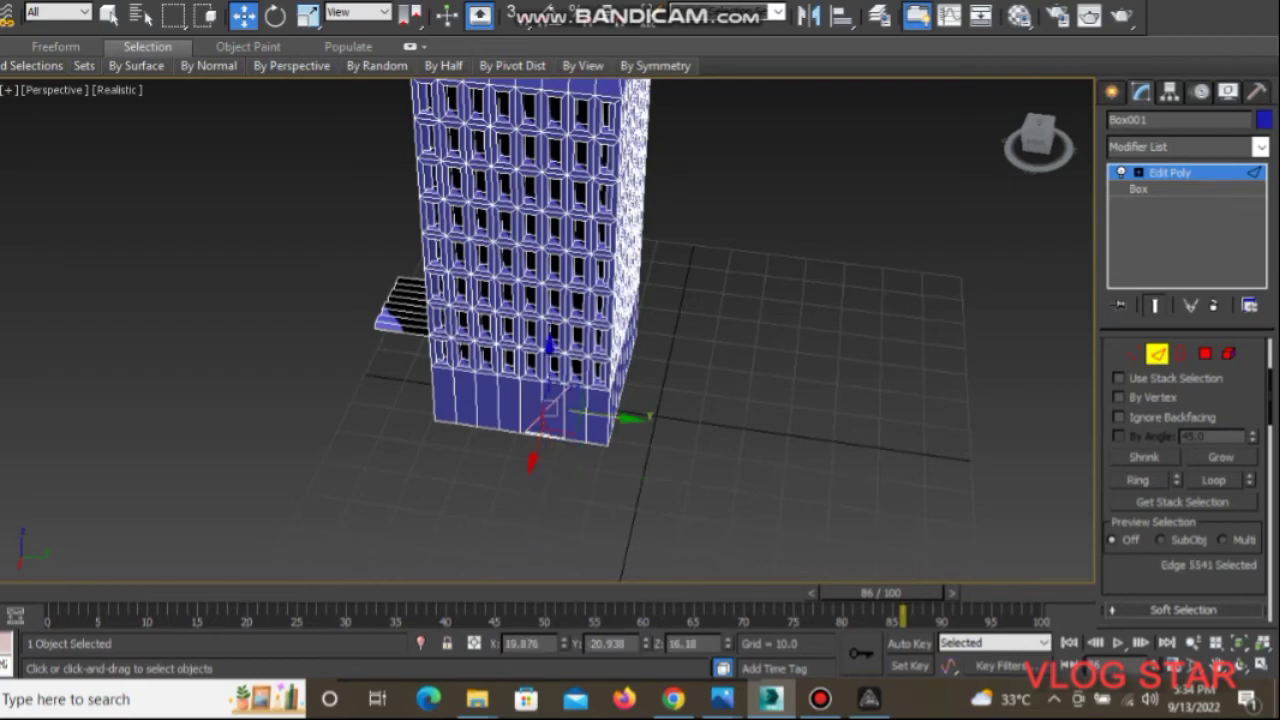
pyautogui.press('BackSpace')
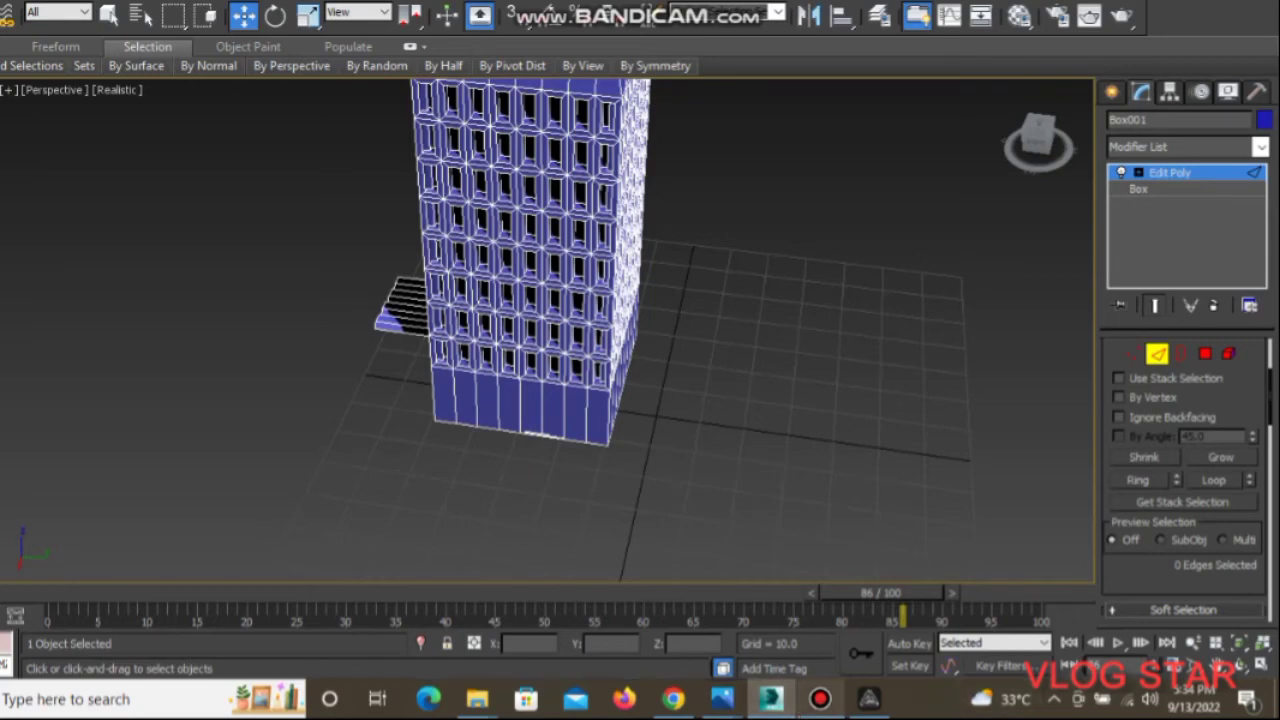
pyautogui.click(820, 699)
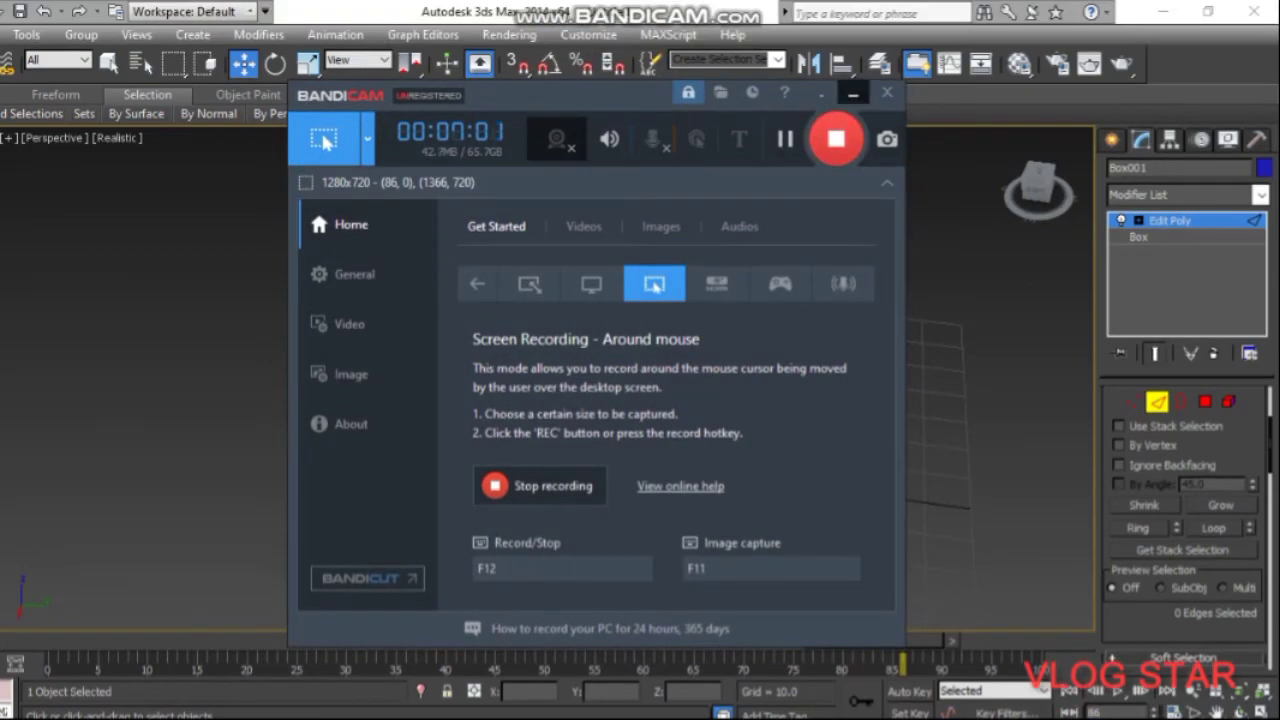
pyautogui.click(853, 93)
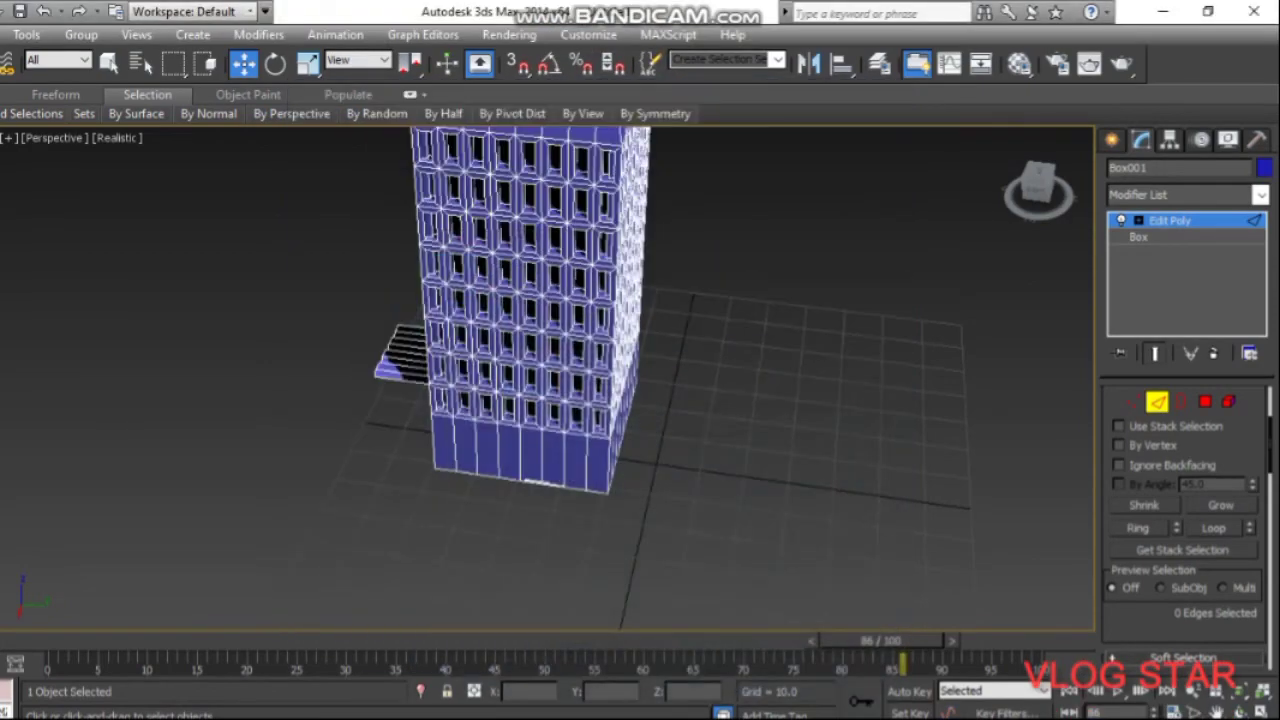
pyautogui.moveTo(880, 330)
pyautogui.keyDown('alt'); pyautogui.mouseDown(button='middle')
pyautogui.moveTo(943, 331)
pyautogui.moveTo(938, 320)
pyautogui.mouseUp(button='middle'); pyautogui.keyUp('alt')
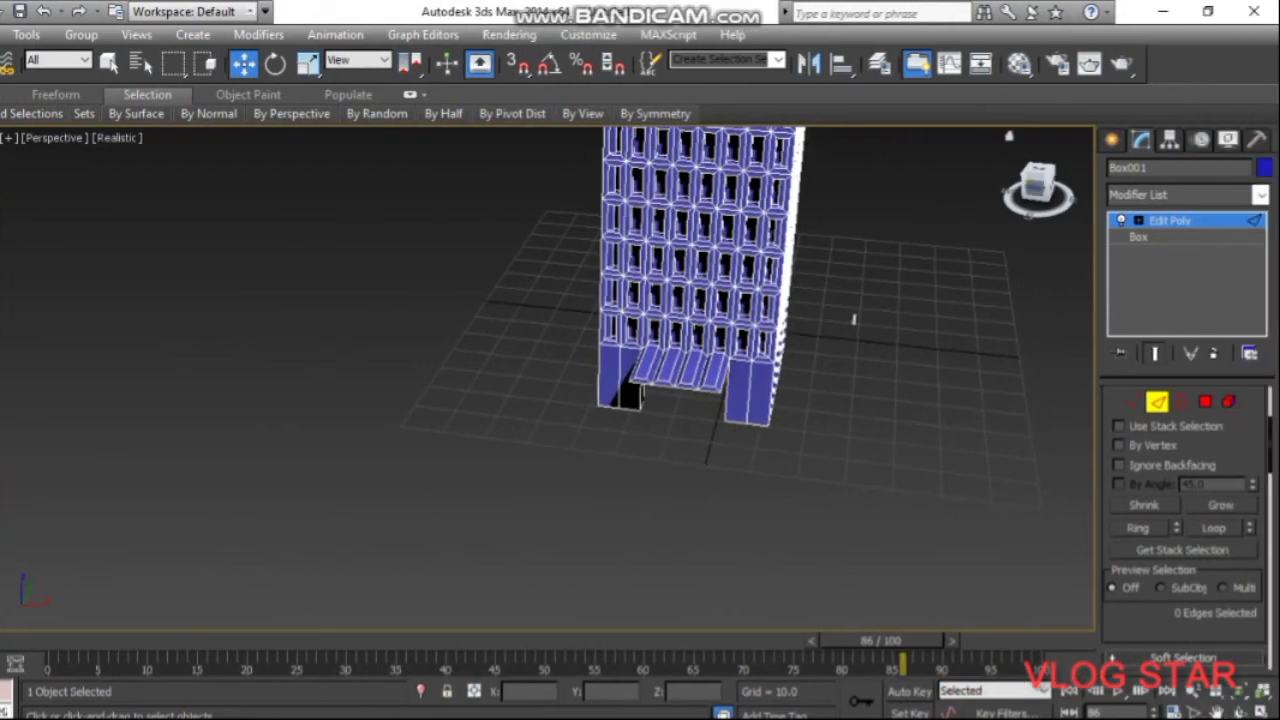
pyautogui.moveTo(853, 320)
pyautogui.keyDown('alt'); pyautogui.mouseDown(button='middle')
pyautogui.moveTo(878, 290)
pyautogui.moveTo(874, 303)
pyautogui.moveTo(856, 313)
pyautogui.moveTo(889, 209)
pyautogui.moveTo(879, 240)
pyautogui.mouseUp(button='middle'); pyautogui.keyUp('alt')
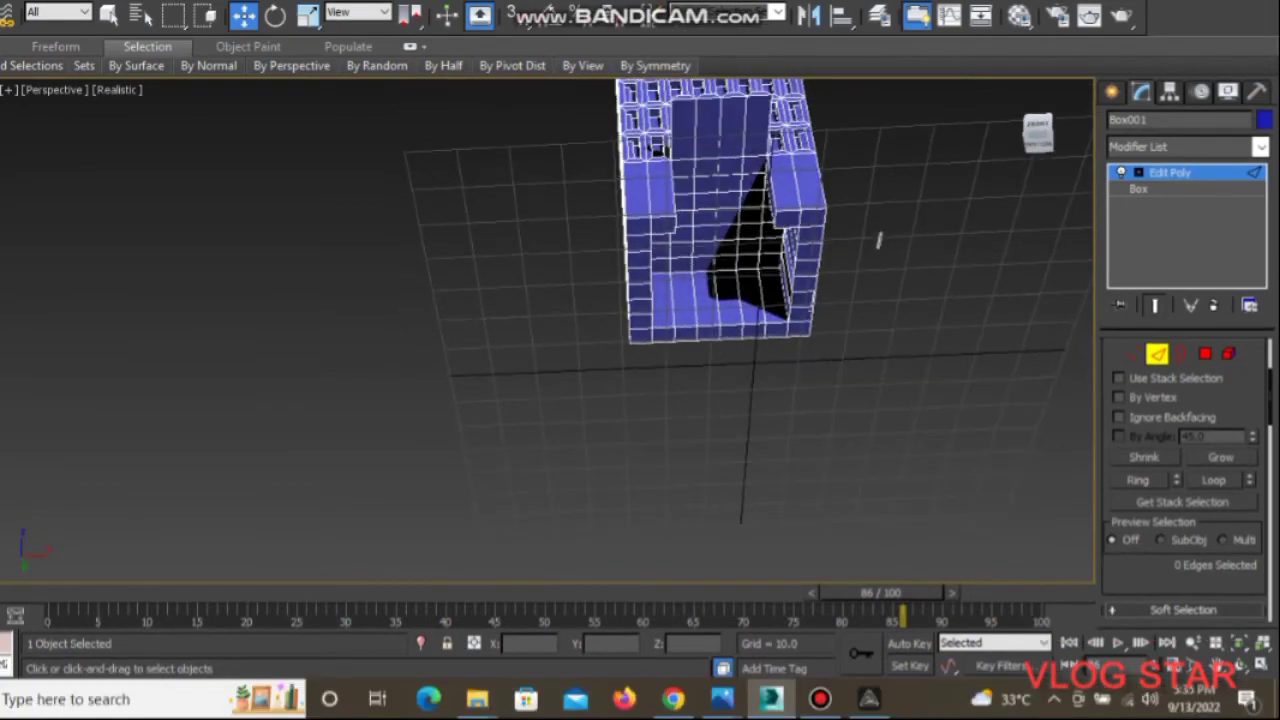
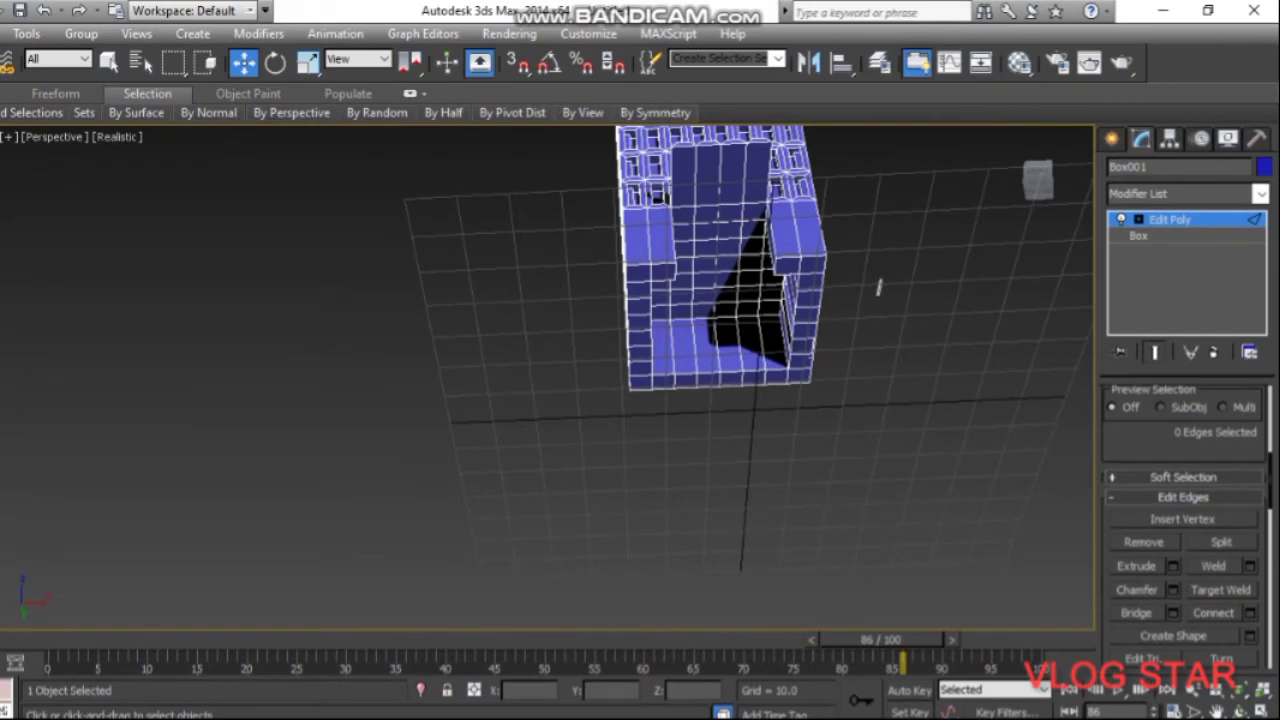
# Enter Polygon sub-object mode and select the four stair faces at the hotel entrance
pyautogui.scroll(3, 1190, 500)
pyautogui.scroll(3, 1200, 495)
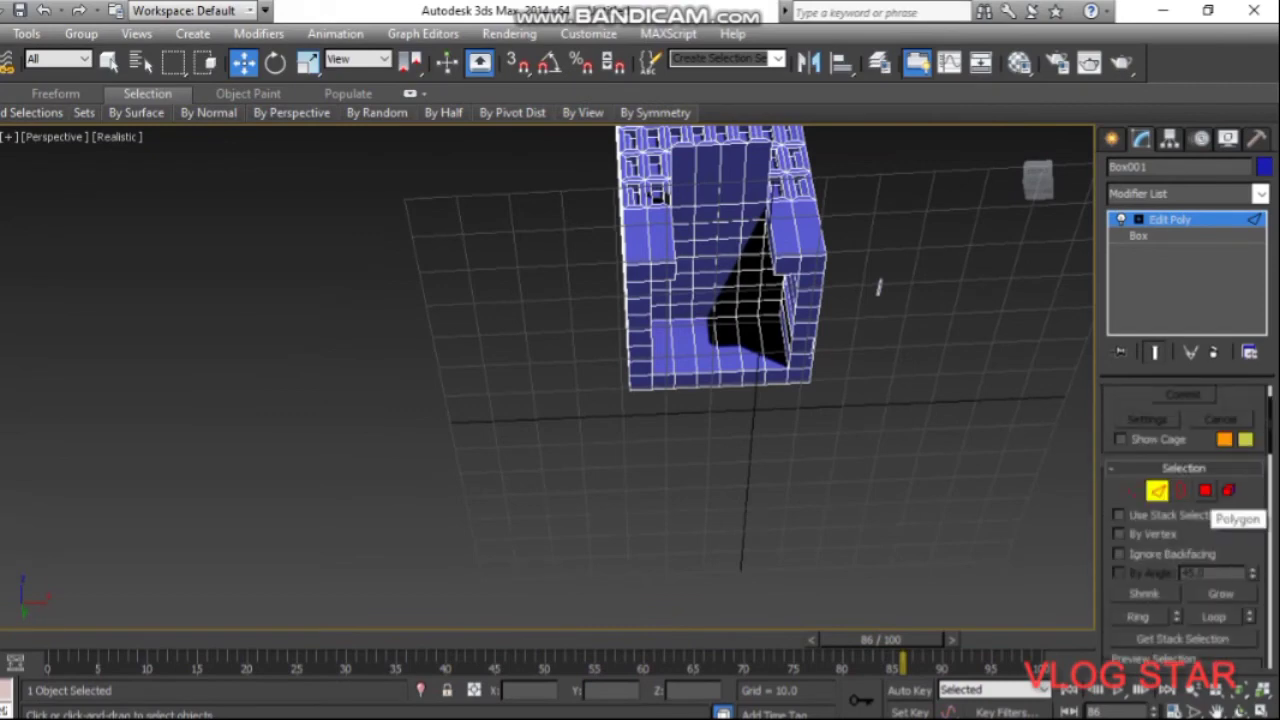
pyautogui.click(1205, 490)
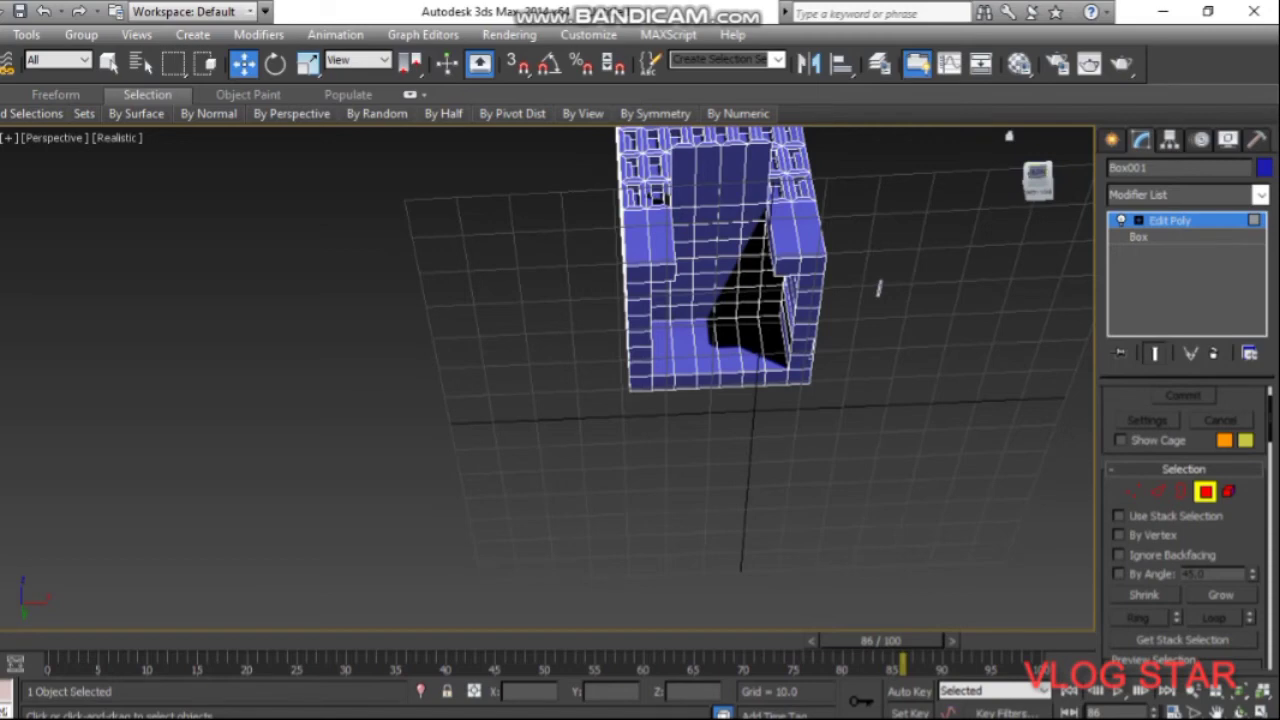
pyautogui.keyDown('alt'); pyautogui.moveTo(878, 288); pyautogui.dragTo(820, 272, button='middle'); pyautogui.keyUp('alt')
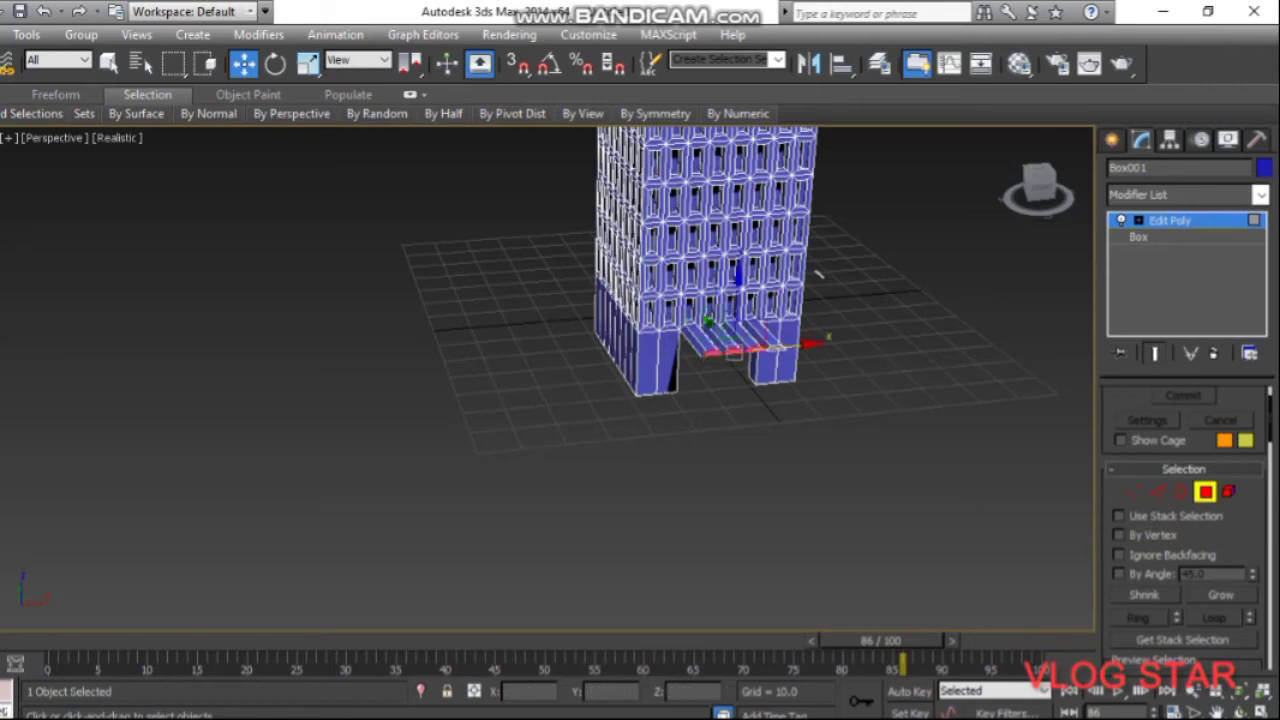
pyautogui.keyDown('ctrl'); pyautogui.click(786, 352); pyautogui.keyUp('ctrl')
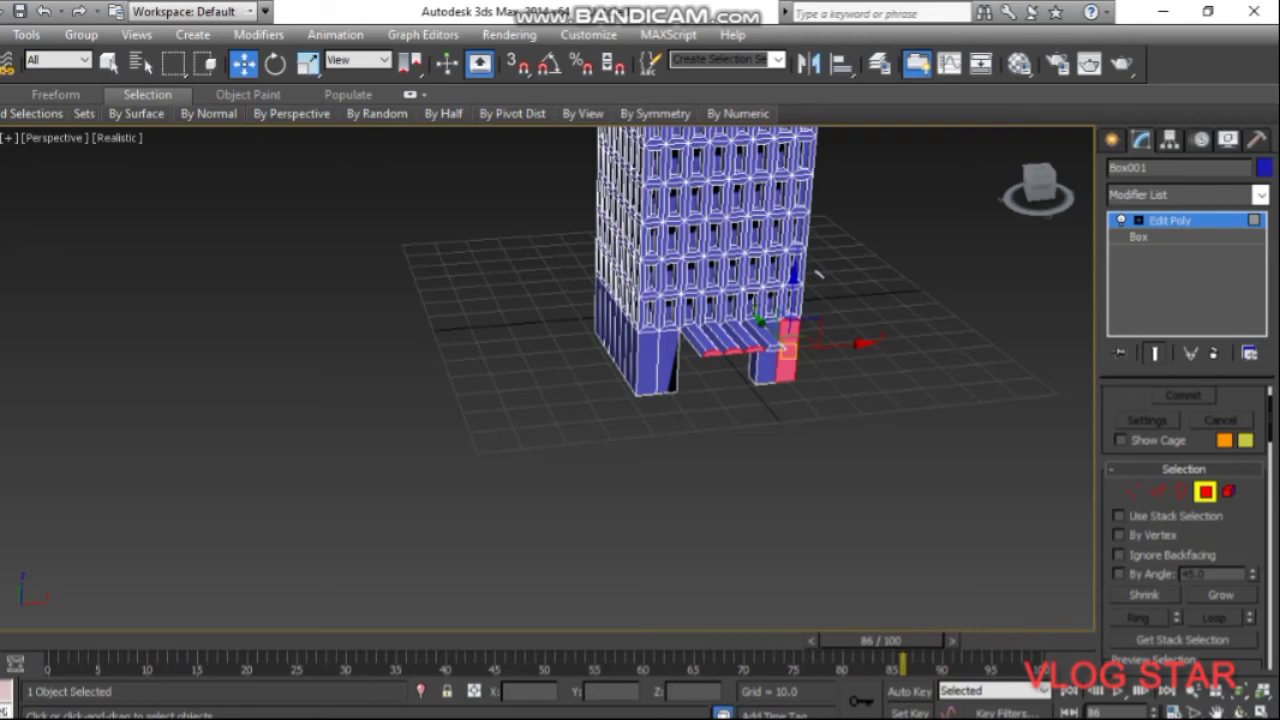
pyautogui.hotkey('ctrl', 'z')
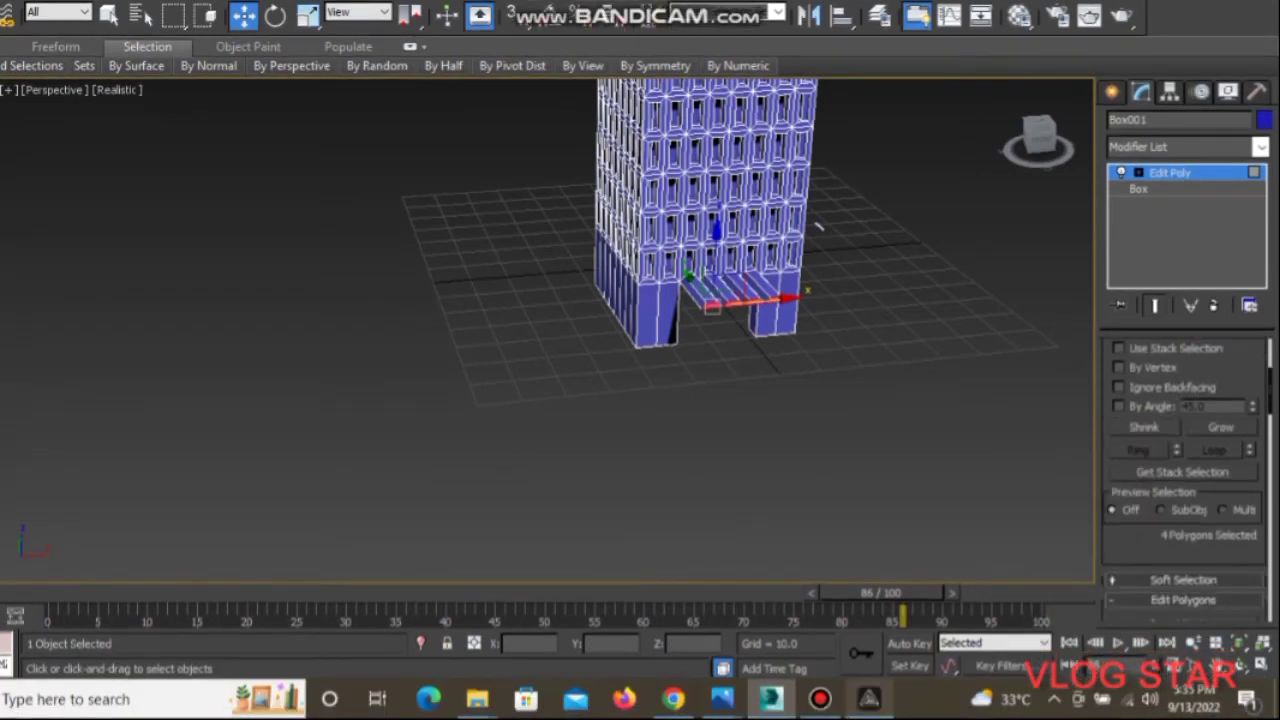
pyautogui.click(820, 699)
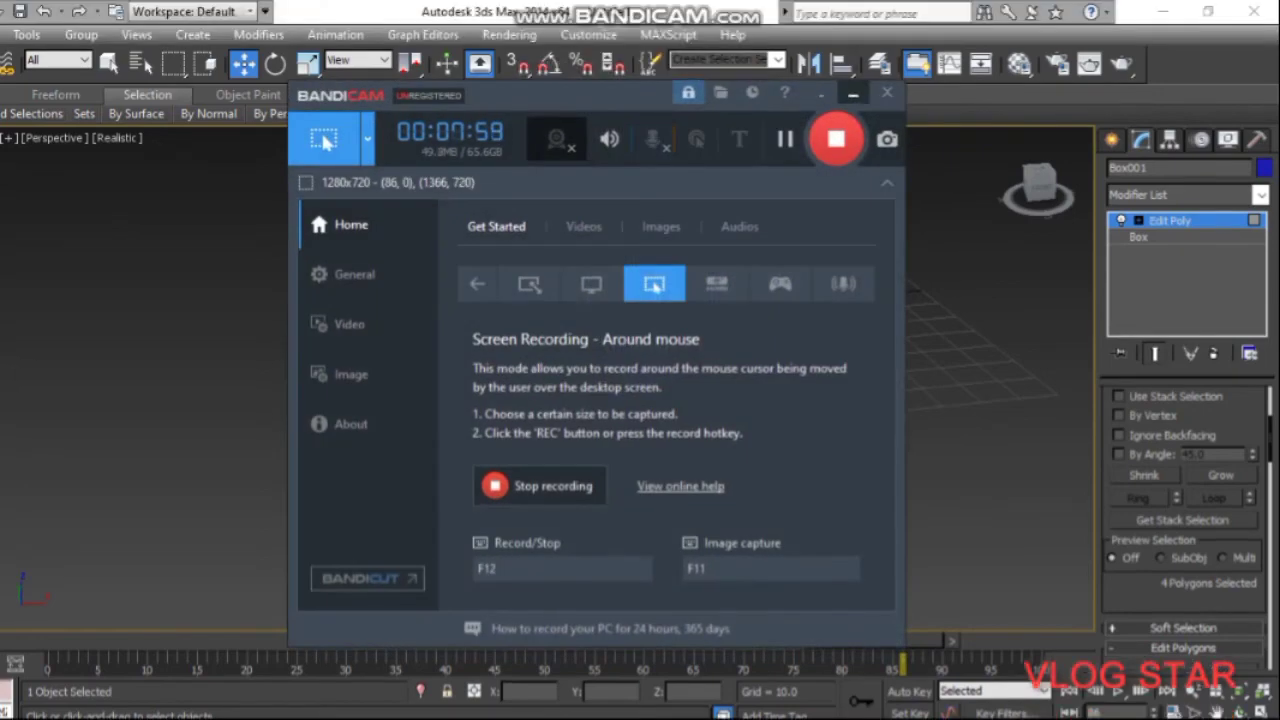
pyautogui.click(852, 93)
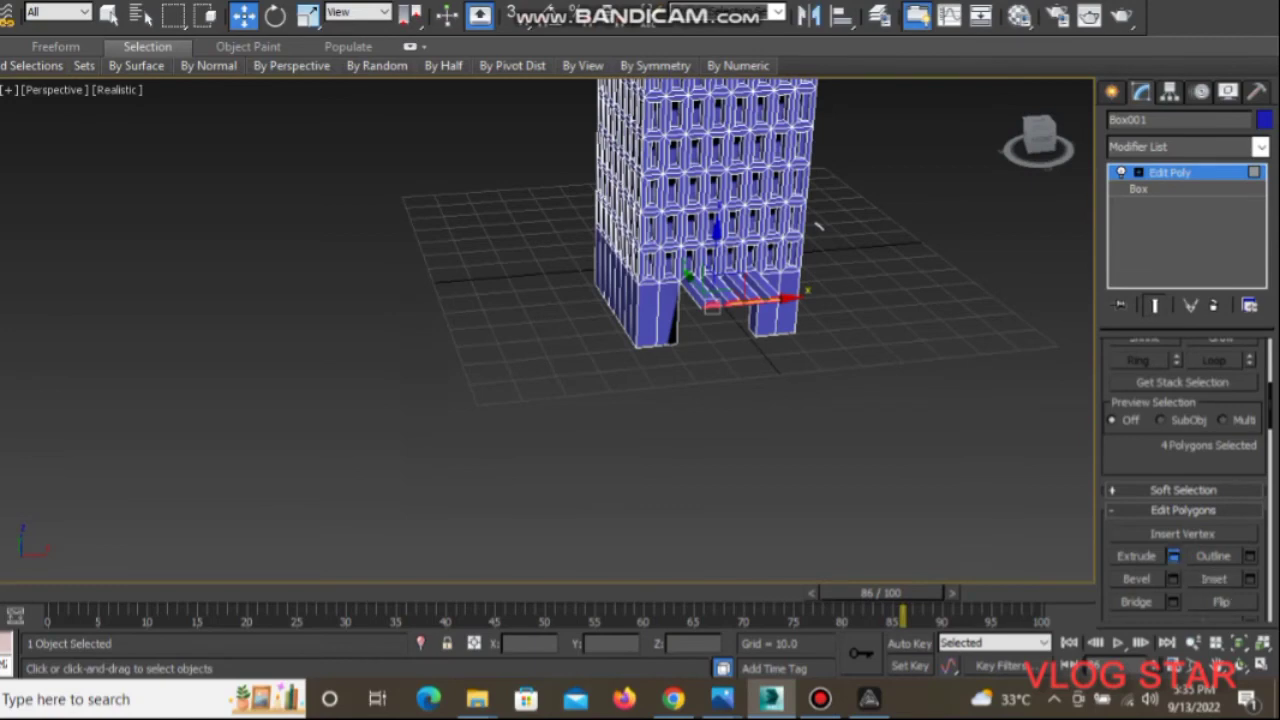
# Extrude the four selected stair faces outward by about 4.227 units and confirm
pyautogui.click(1172, 556)
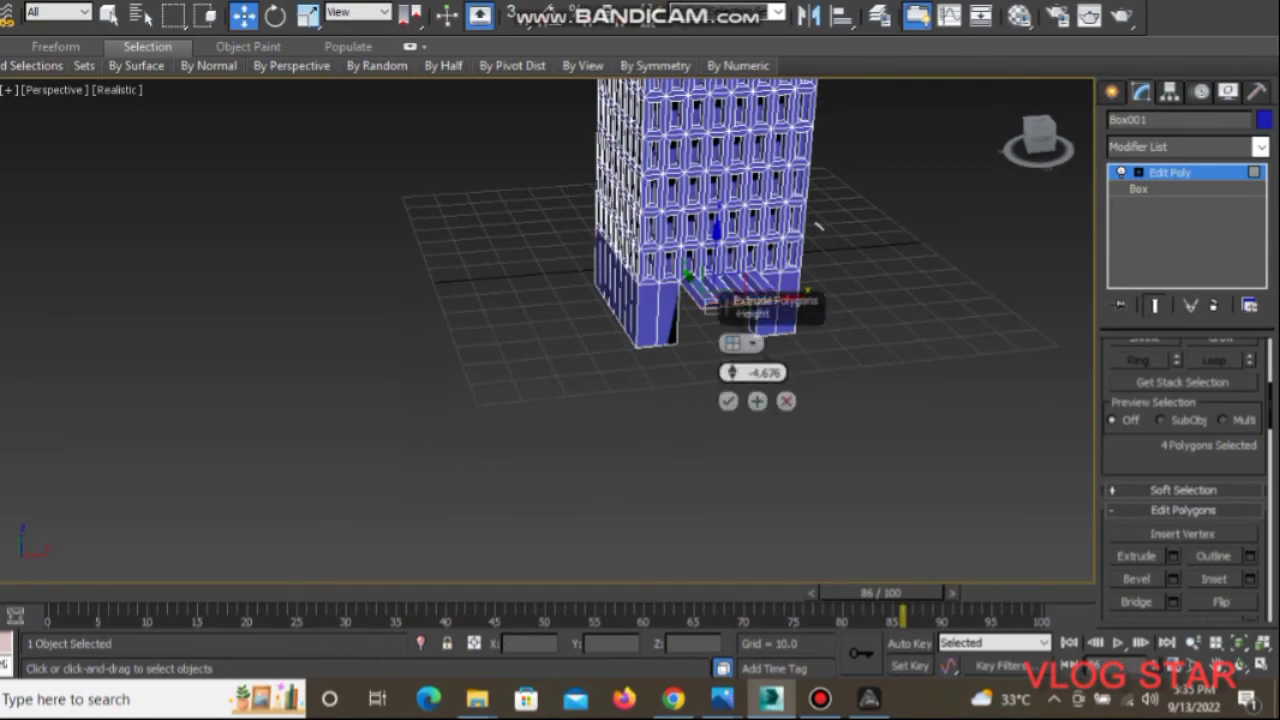
pyautogui.moveTo(731, 372); pyautogui.dragTo(731, 368)
pyautogui.moveTo(712, 303); pyautogui.dragTo(890, 318)
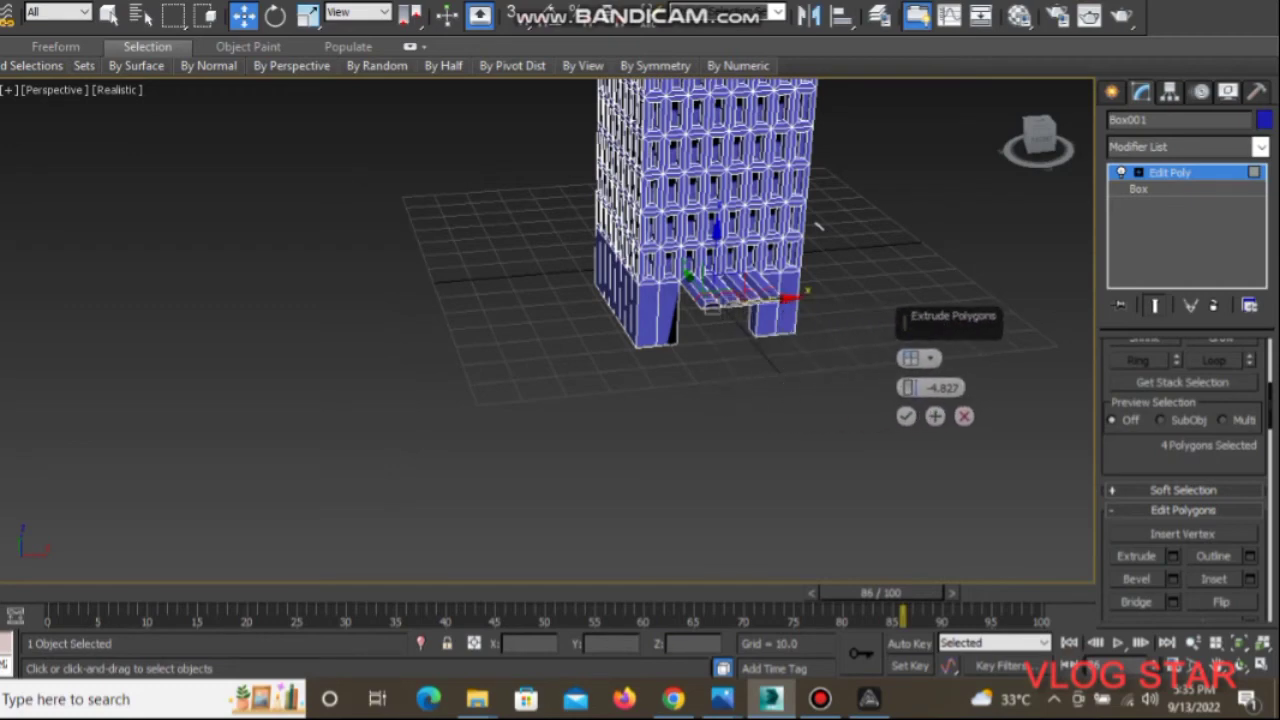
pyautogui.moveTo(908, 387); pyautogui.dragTo(908, 350)
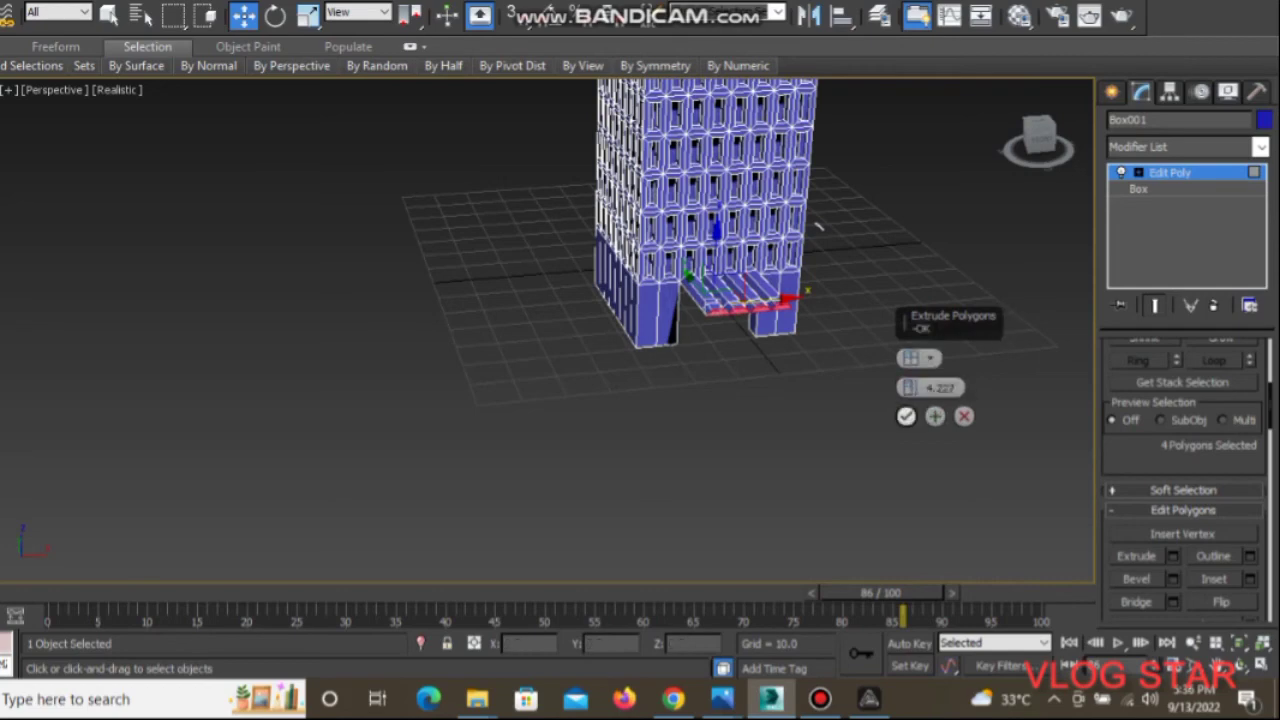
pyautogui.click(906, 416)
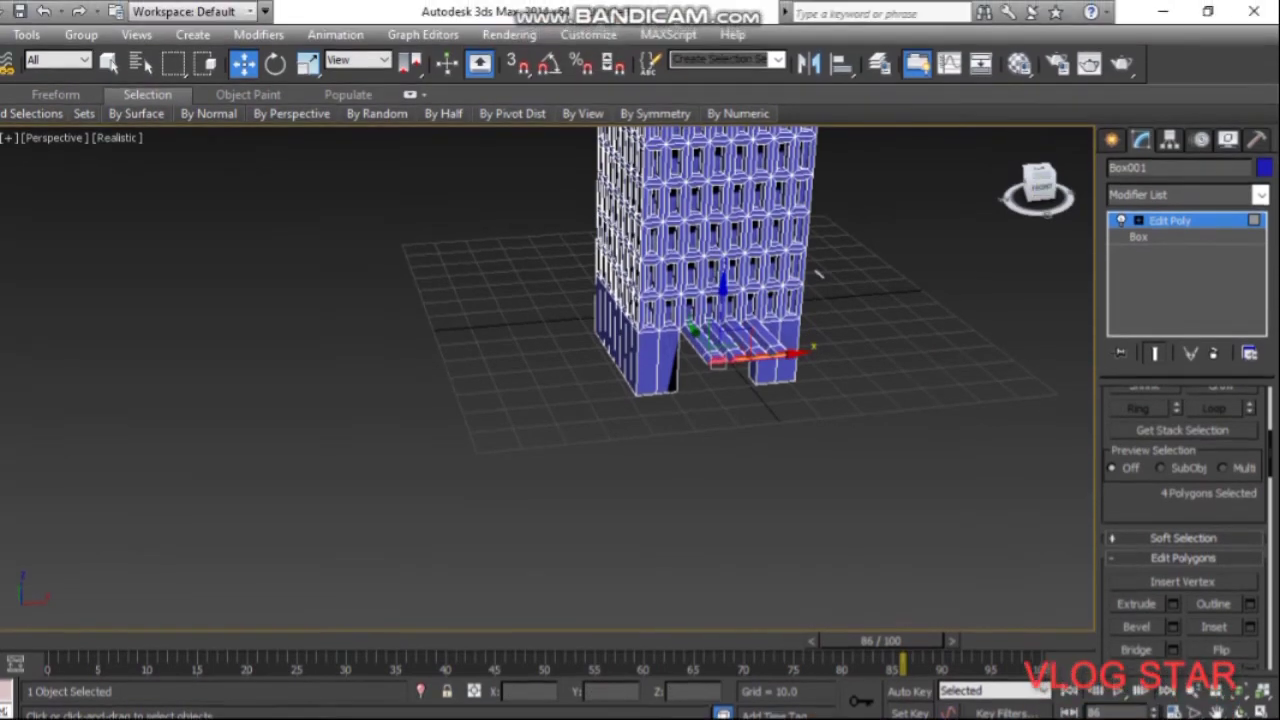
pyautogui.keyDown('alt'); pyautogui.moveTo(818, 227); pyautogui.dragTo(830, 250, button='middle'); pyautogui.keyUp('alt')
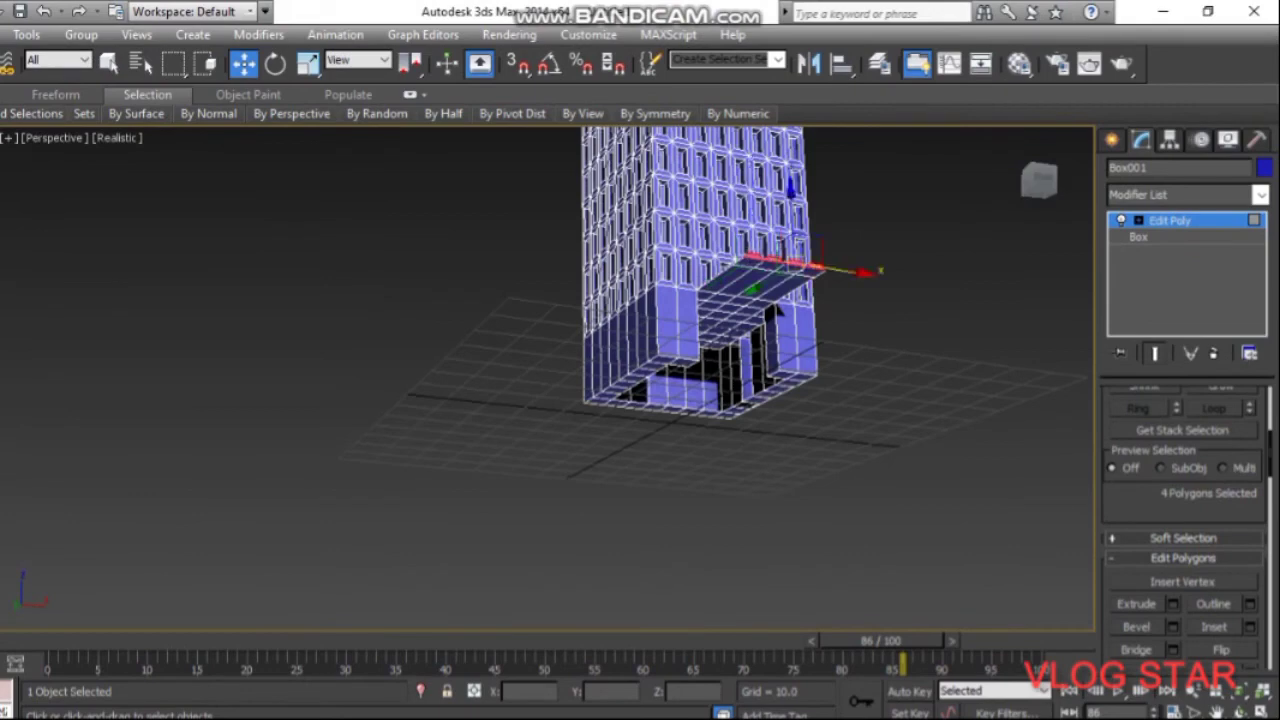
# Select two faces under the entrance slab and start an Extrude on them
pyautogui.click(745, 263)
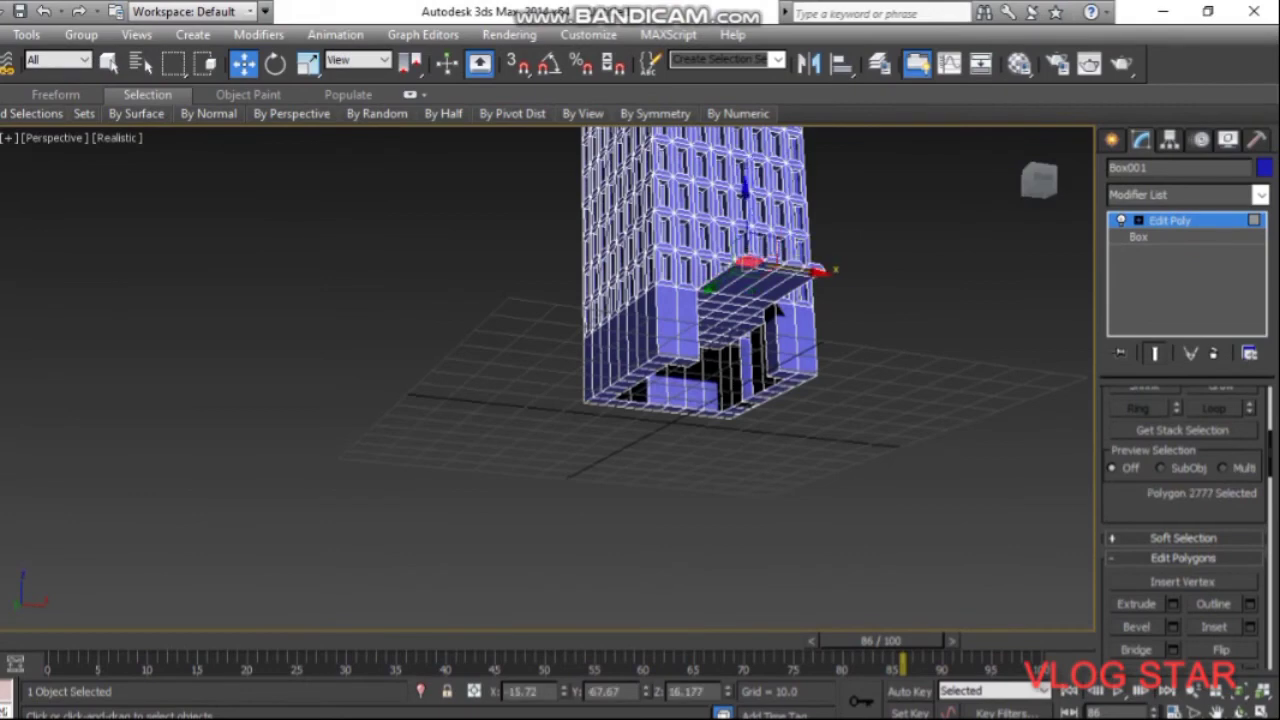
pyautogui.keyDown('ctrl'); pyautogui.click(790, 268); pyautogui.keyUp('ctrl')
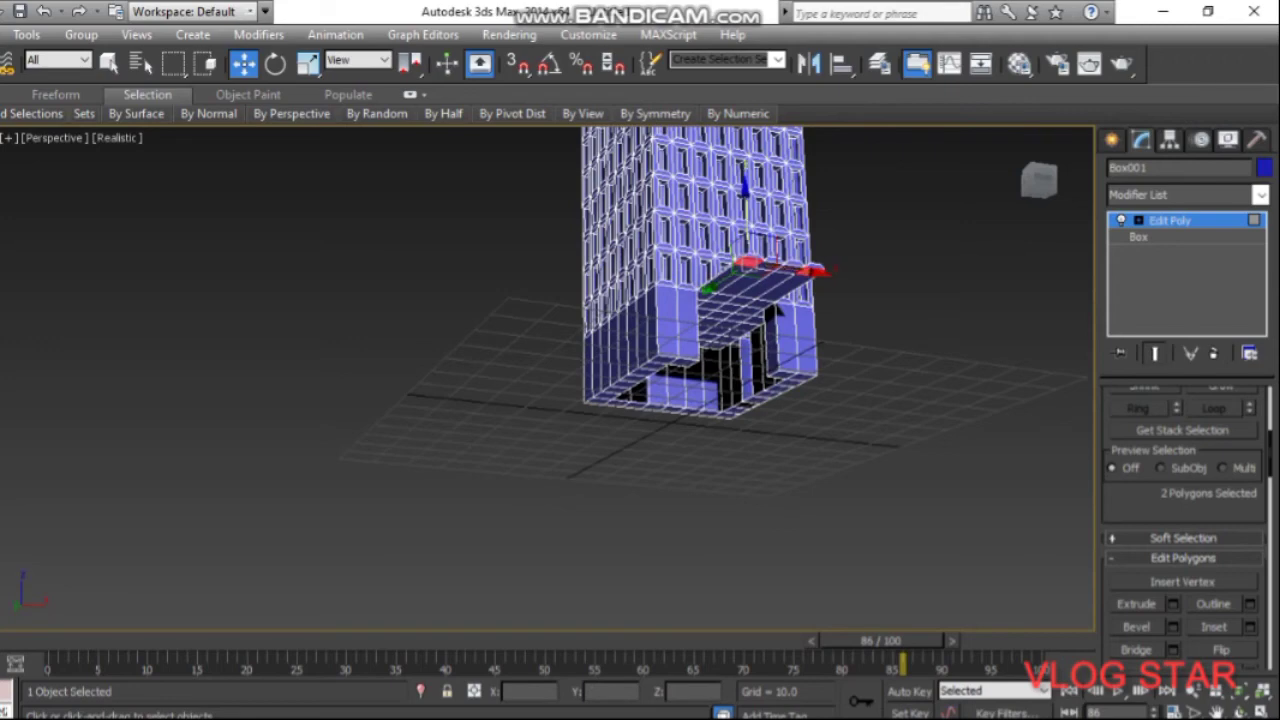
pyautogui.moveTo(748, 266); pyautogui.dragTo(748, 264)
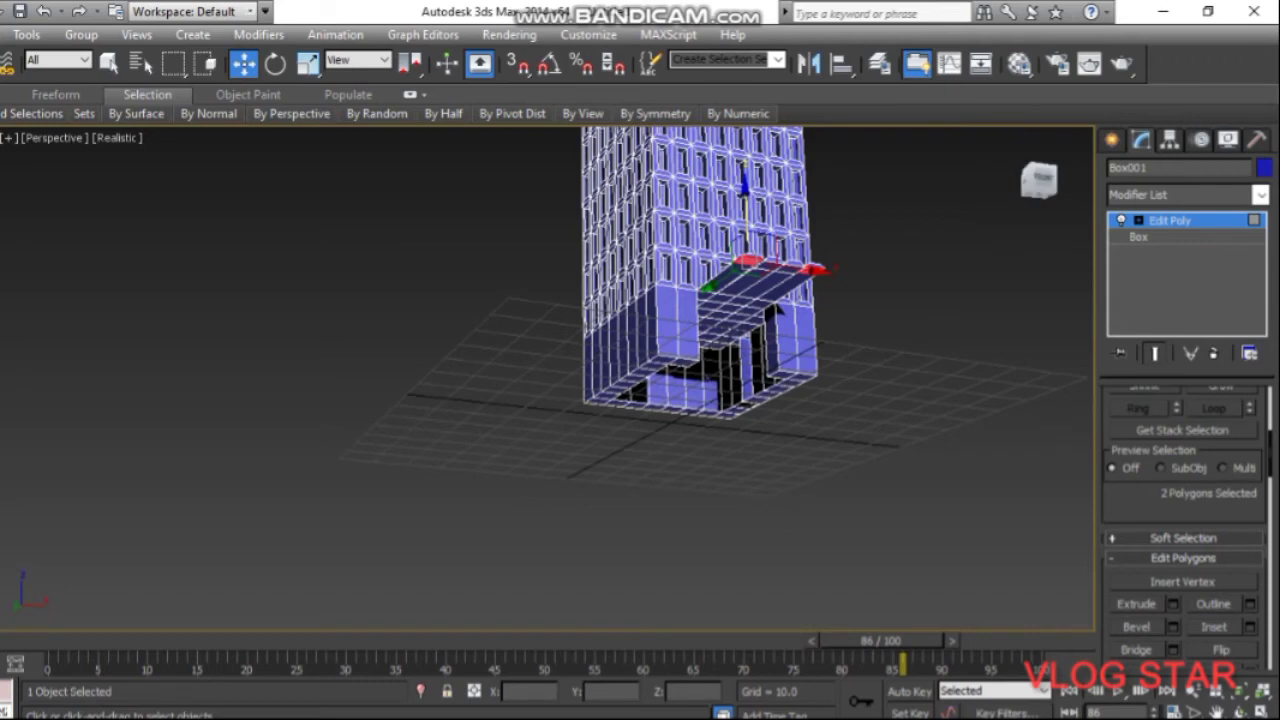
pyautogui.moveTo(1038, 180); pyautogui.dragTo(1030, 182)
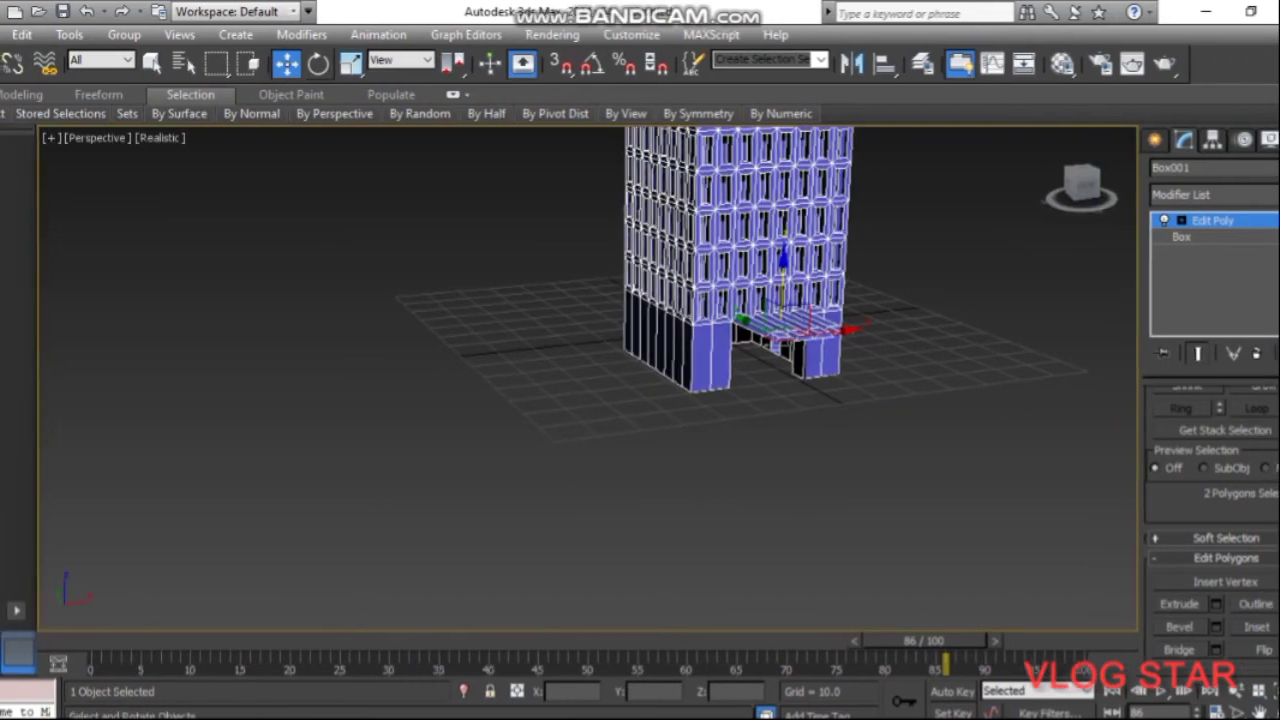
pyautogui.press('e')
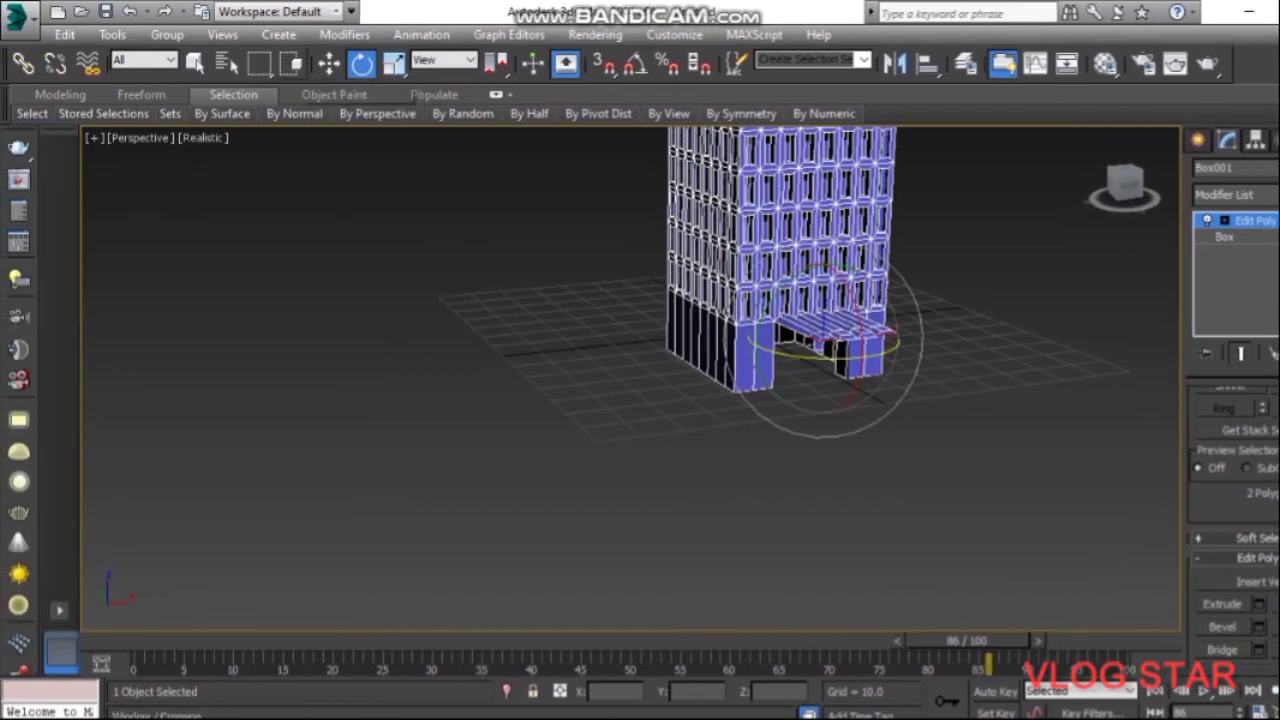
pyautogui.click(329, 63)
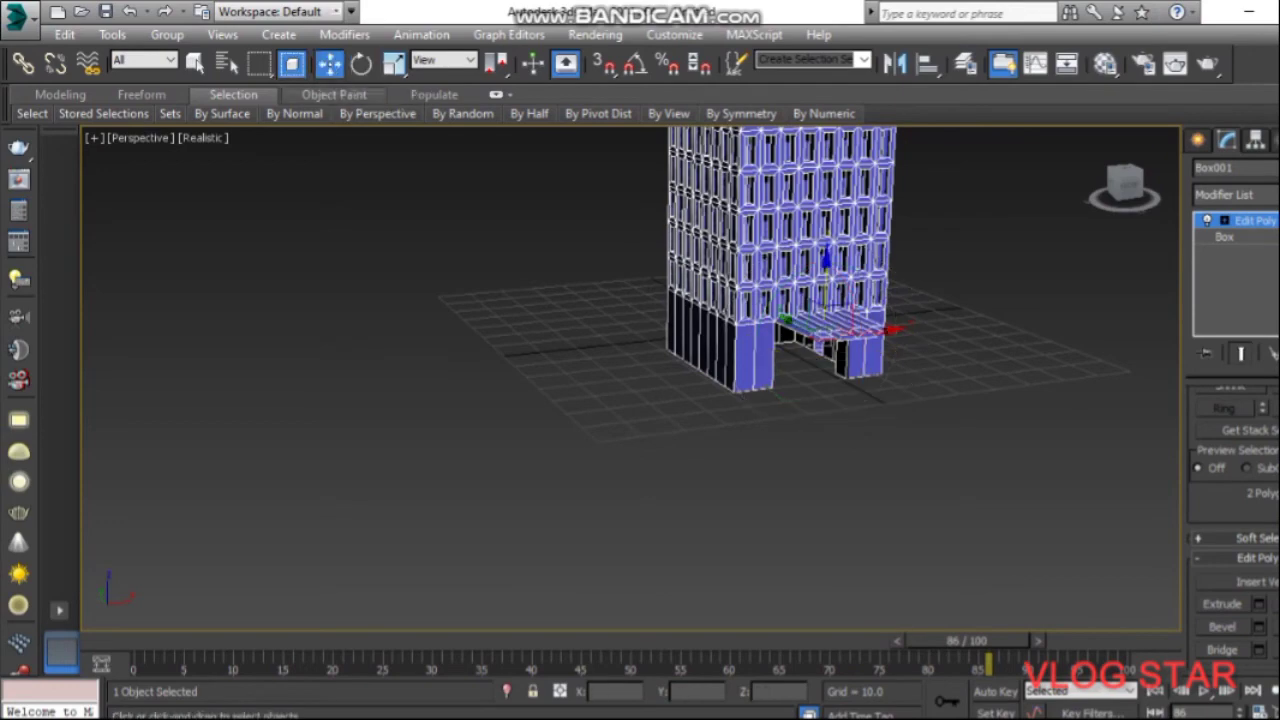
pyautogui.moveTo(1008, 135)
pyautogui.keyDown('alt'); pyautogui.mouseDown(button='middle')
pyautogui.moveTo(829, 327)
pyautogui.moveTo(840, 336)
pyautogui.mouseUp(button='middle'); pyautogui.keyUp('alt')
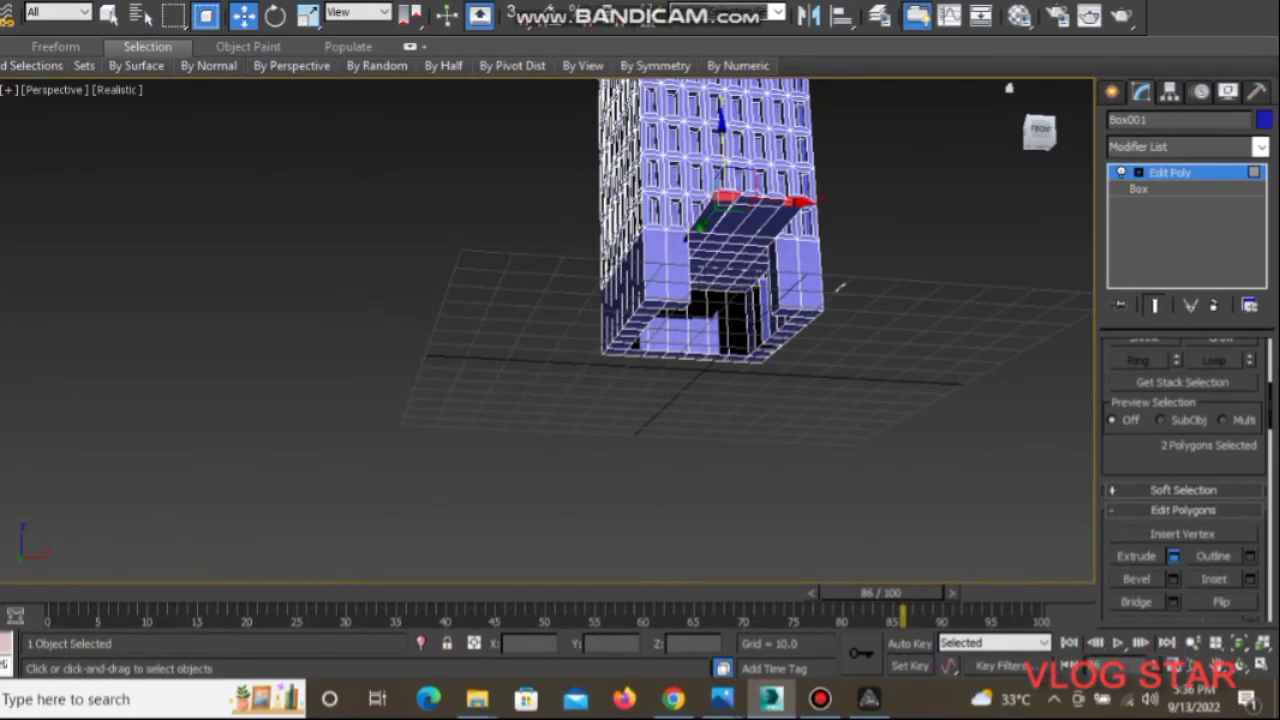
pyautogui.click(1173, 556)
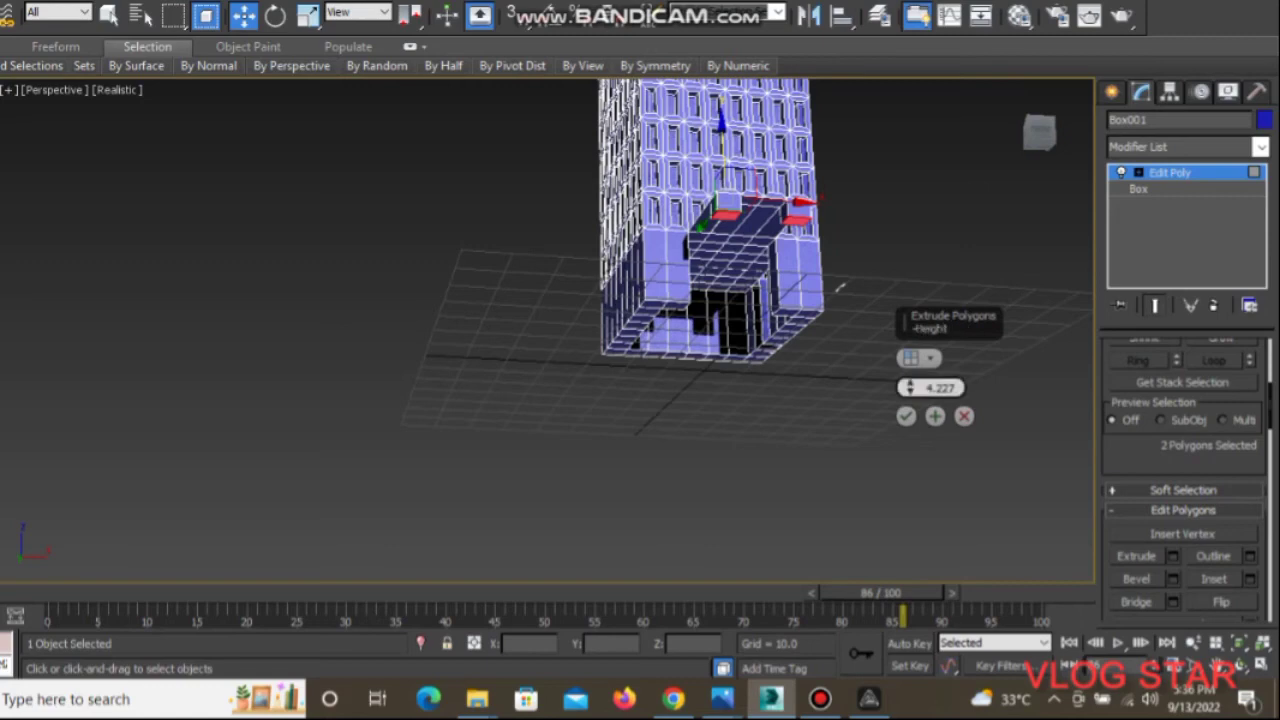
# Set the extrusion to By Polygon with height 16.751 so both legs reach the ground
pyautogui.click(918, 357)
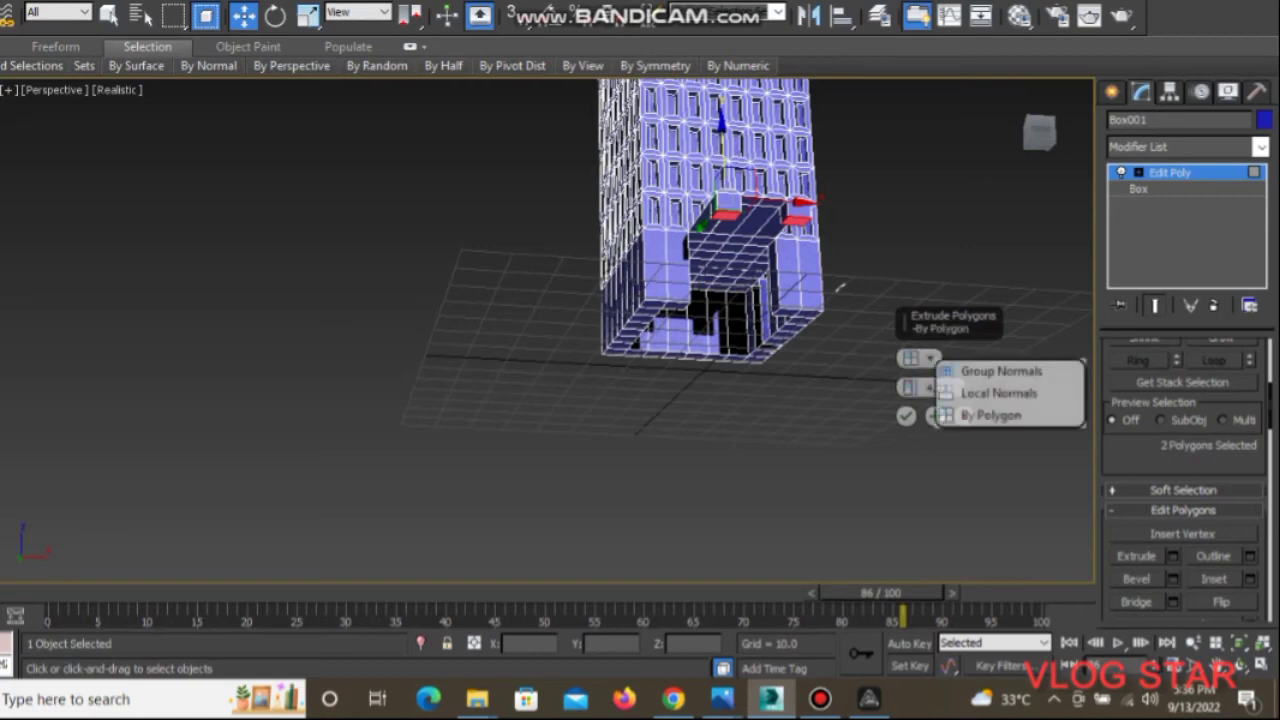
pyautogui.click(990, 415)
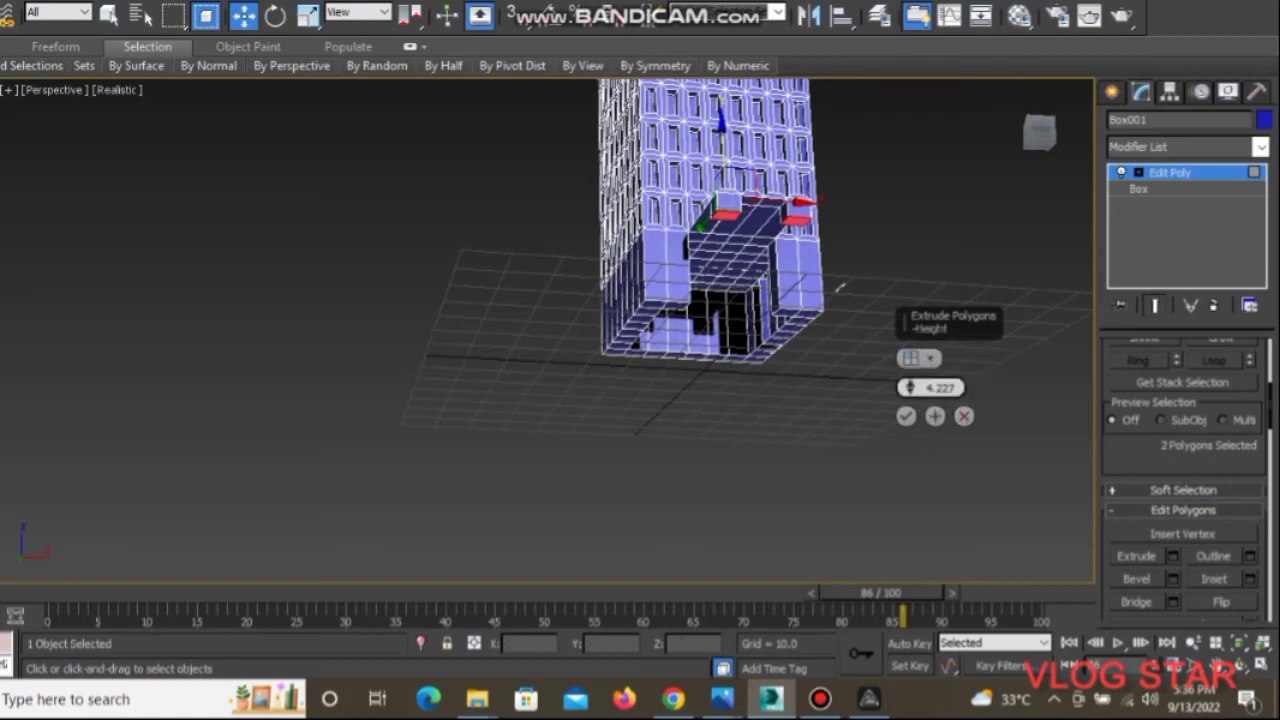
pyautogui.moveTo(908, 387); pyautogui.dragTo(908, 360)
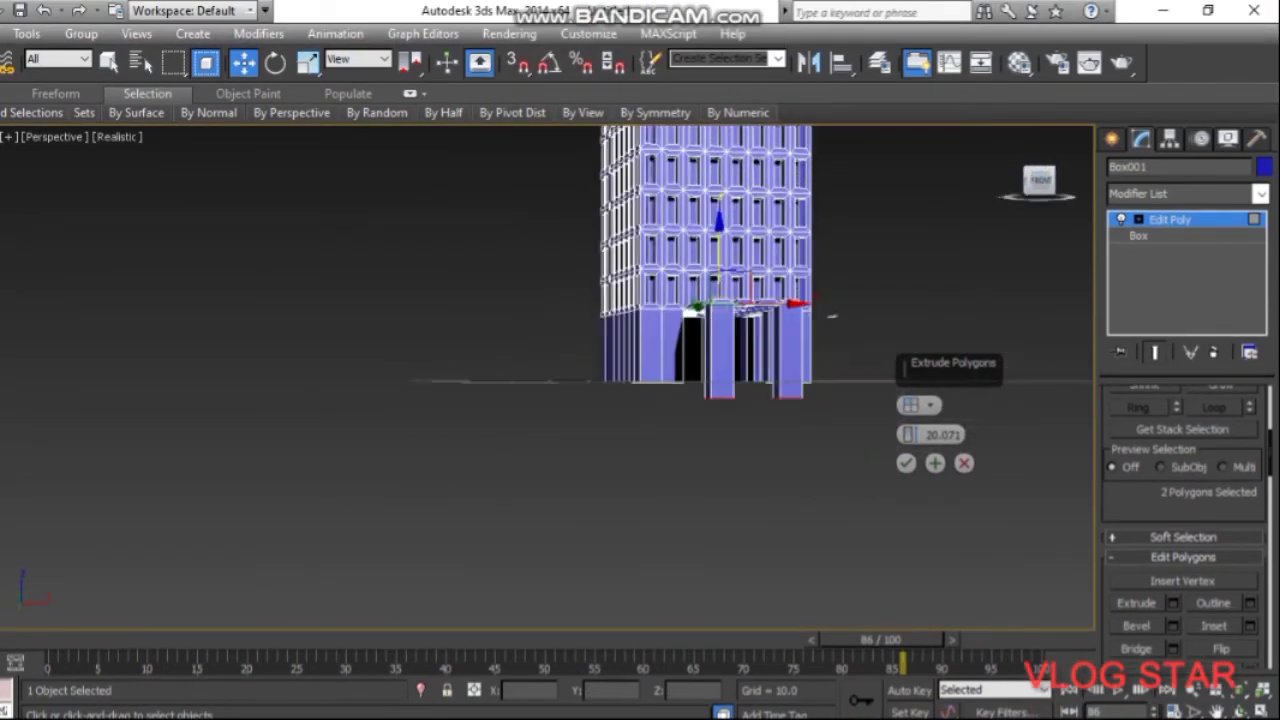
pyautogui.keyDown('alt'); pyautogui.moveTo(830, 316); pyautogui.dragTo(830, 300, button='middle'); pyautogui.keyUp('alt')
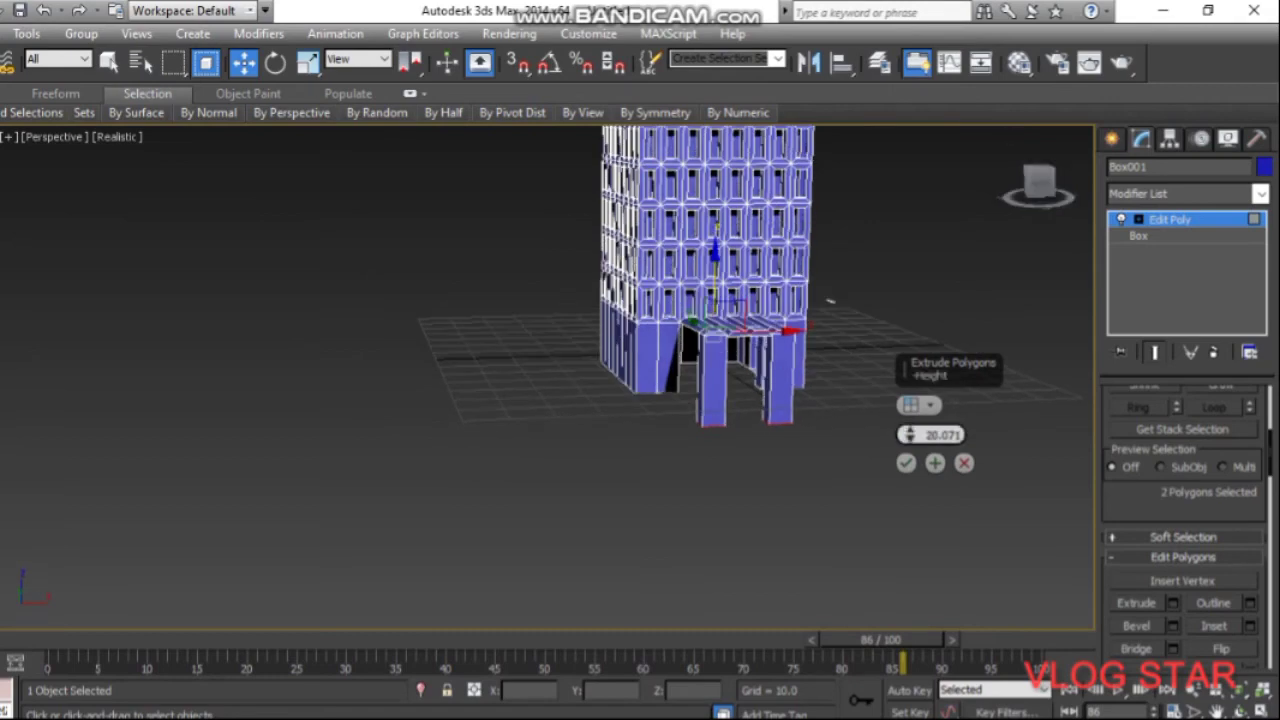
pyautogui.moveTo(910, 434); pyautogui.dragTo(910, 460)
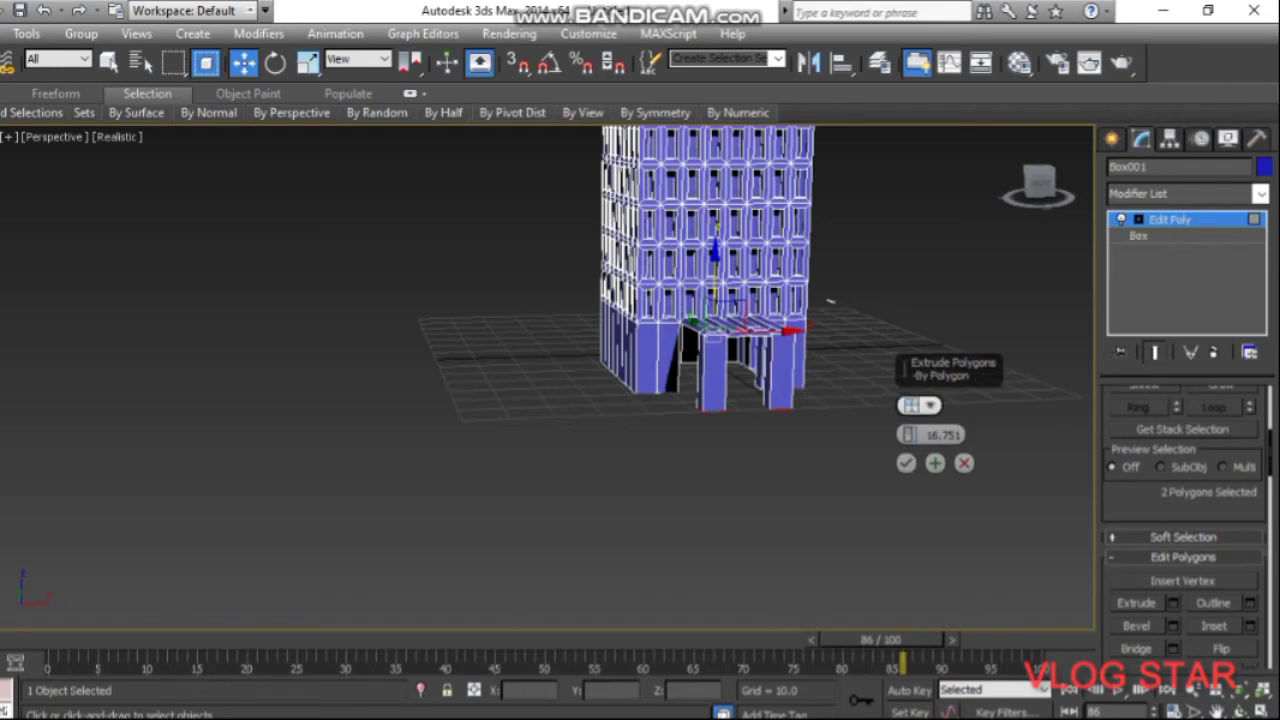
pyautogui.click(910, 404)
pyautogui.click(820, 699)
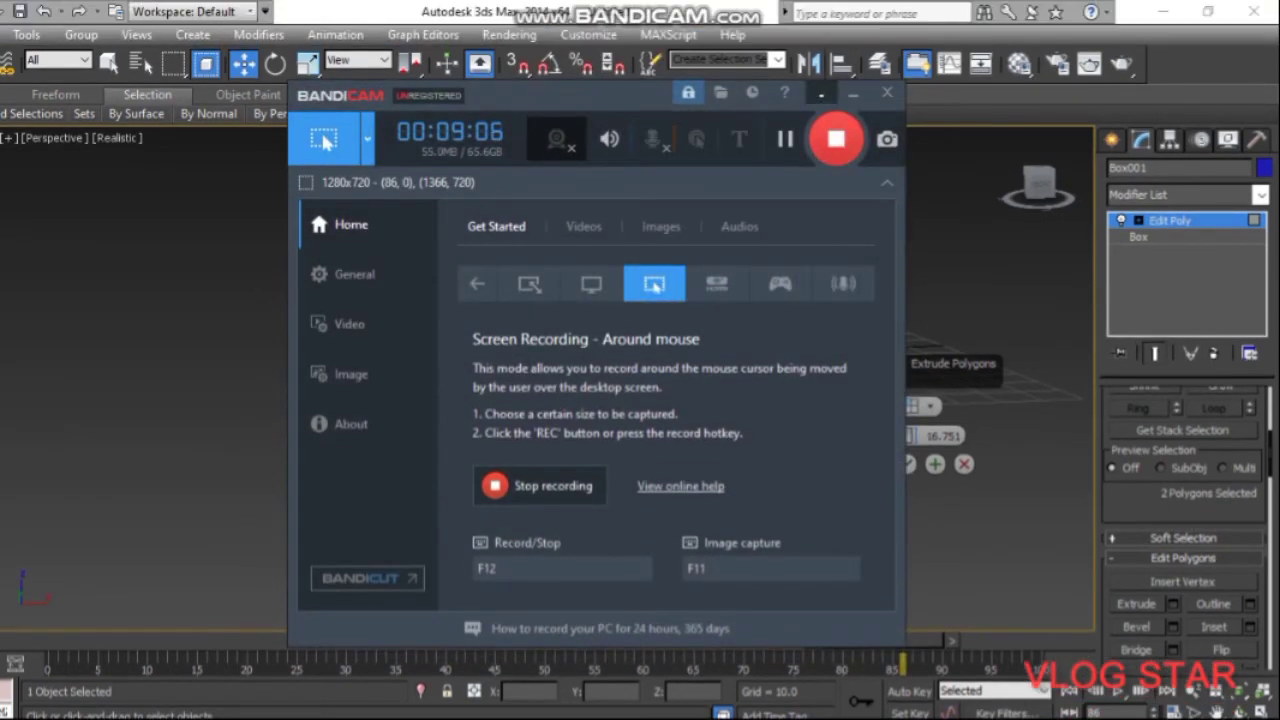
pyautogui.click(852, 94)
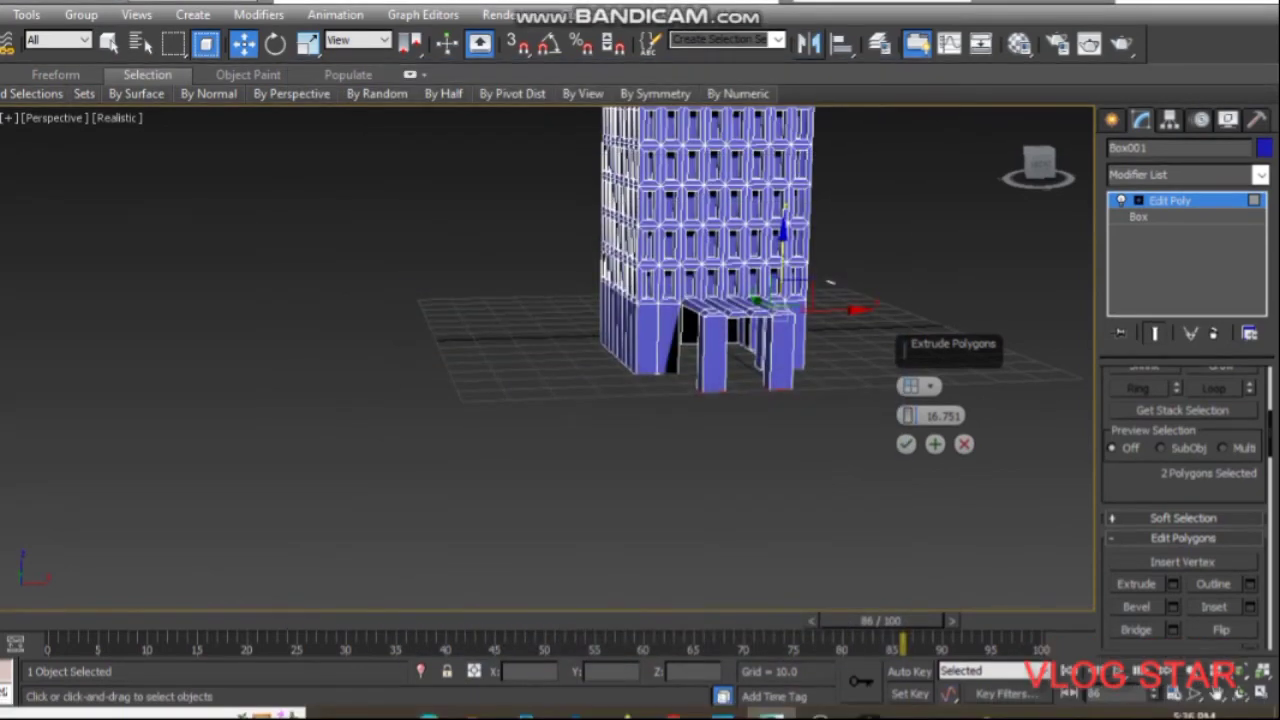
pyautogui.scroll(5, 829, 254)
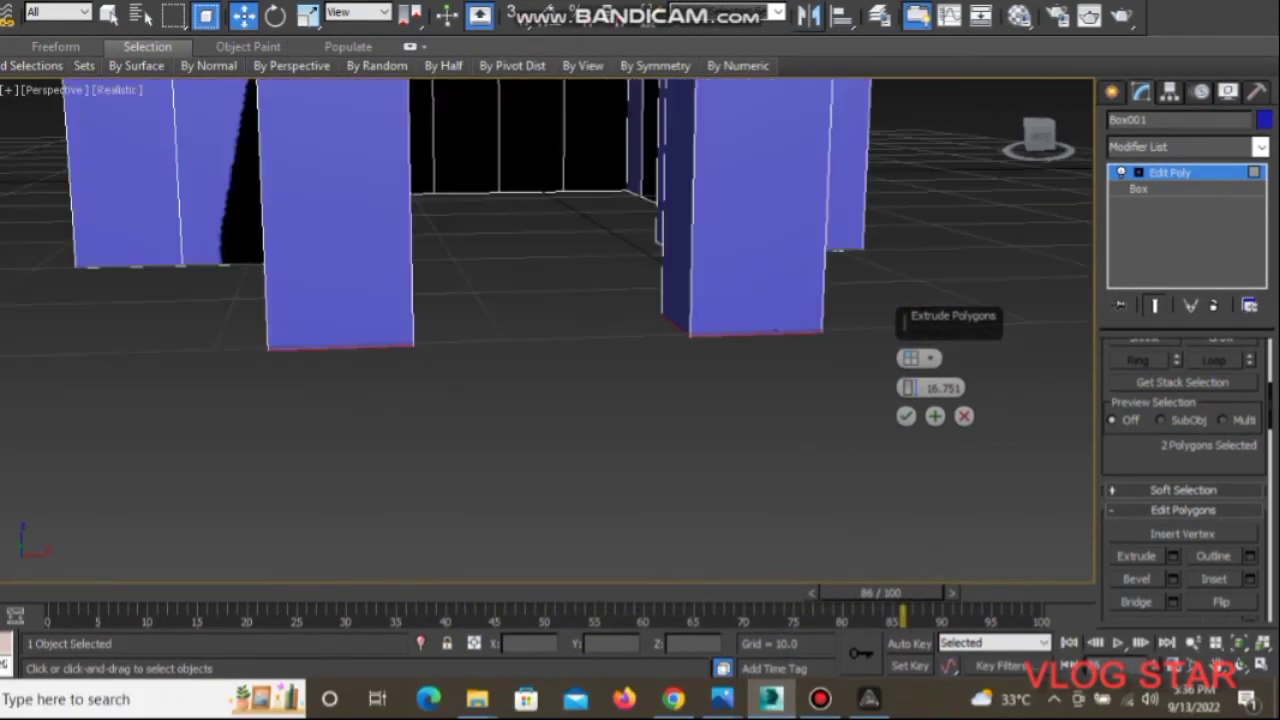
pyautogui.scroll(-3, 760, 330)
pyautogui.scroll(-5, 688, 418)
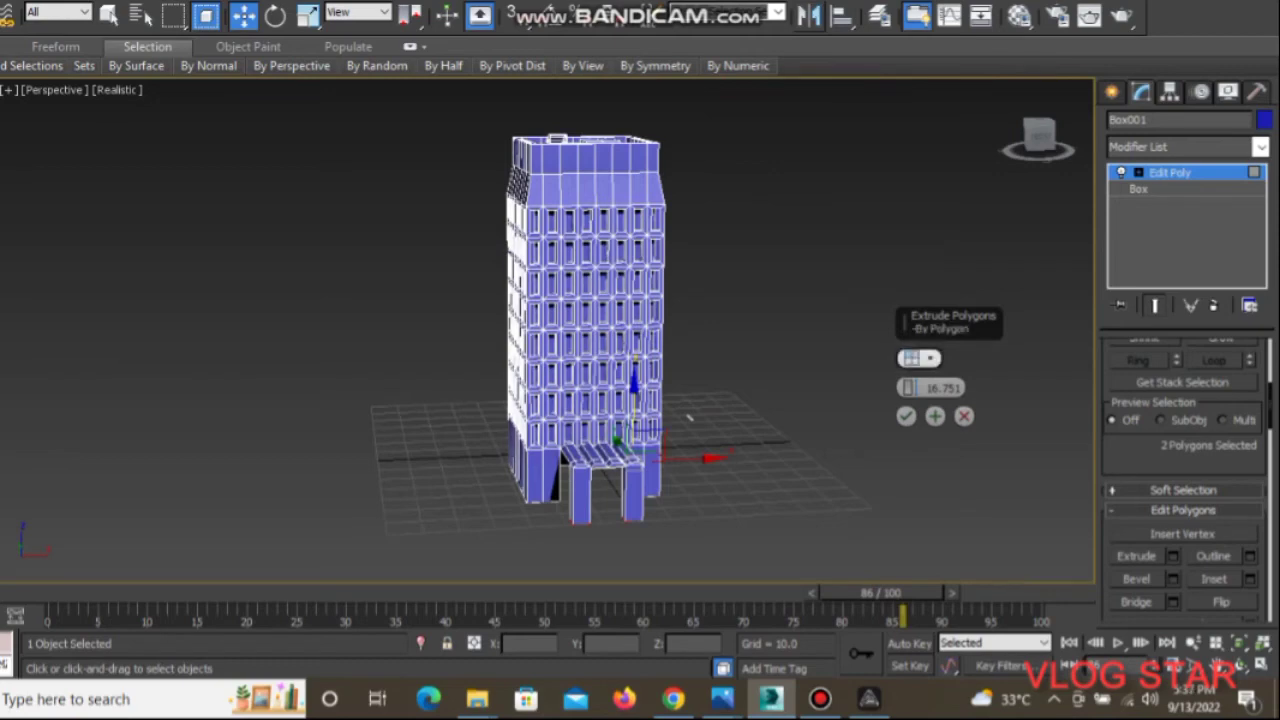
# Commit the 16.751 leg extrusion, deselect the faces and exit polygon editing mode
pyautogui.click(688, 418)
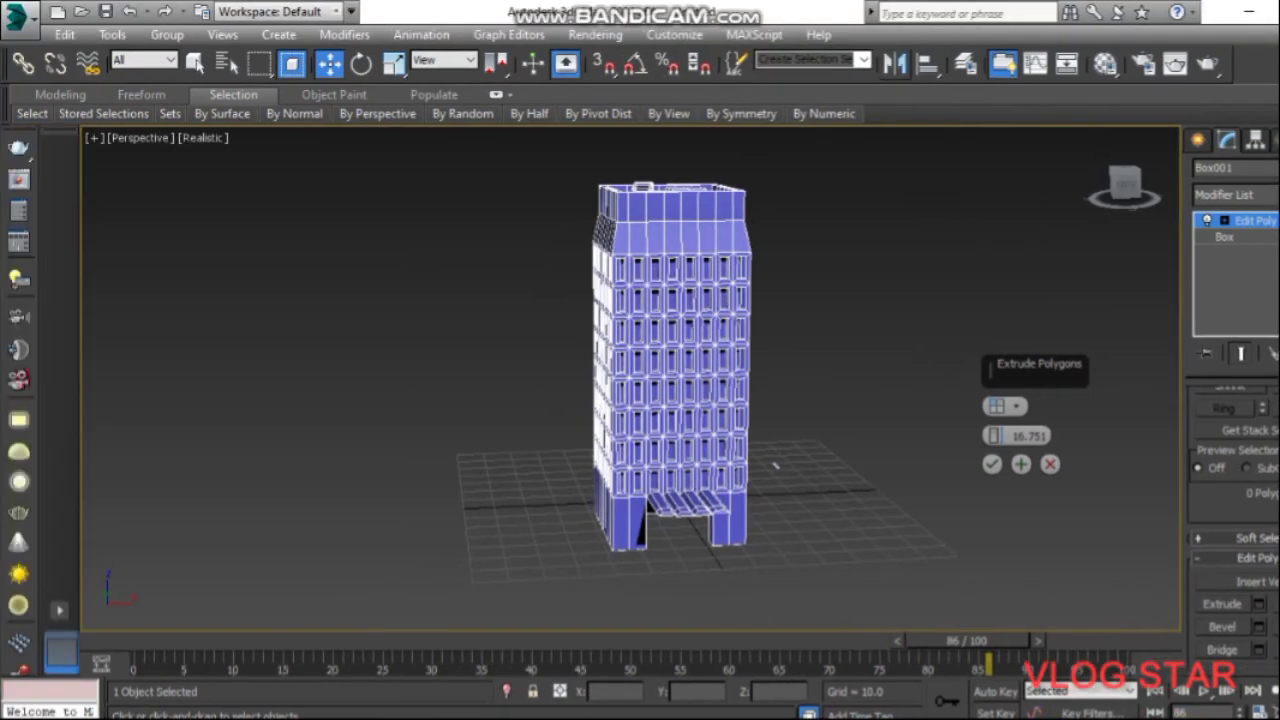
pyautogui.hotkey('ctrl', 'z')
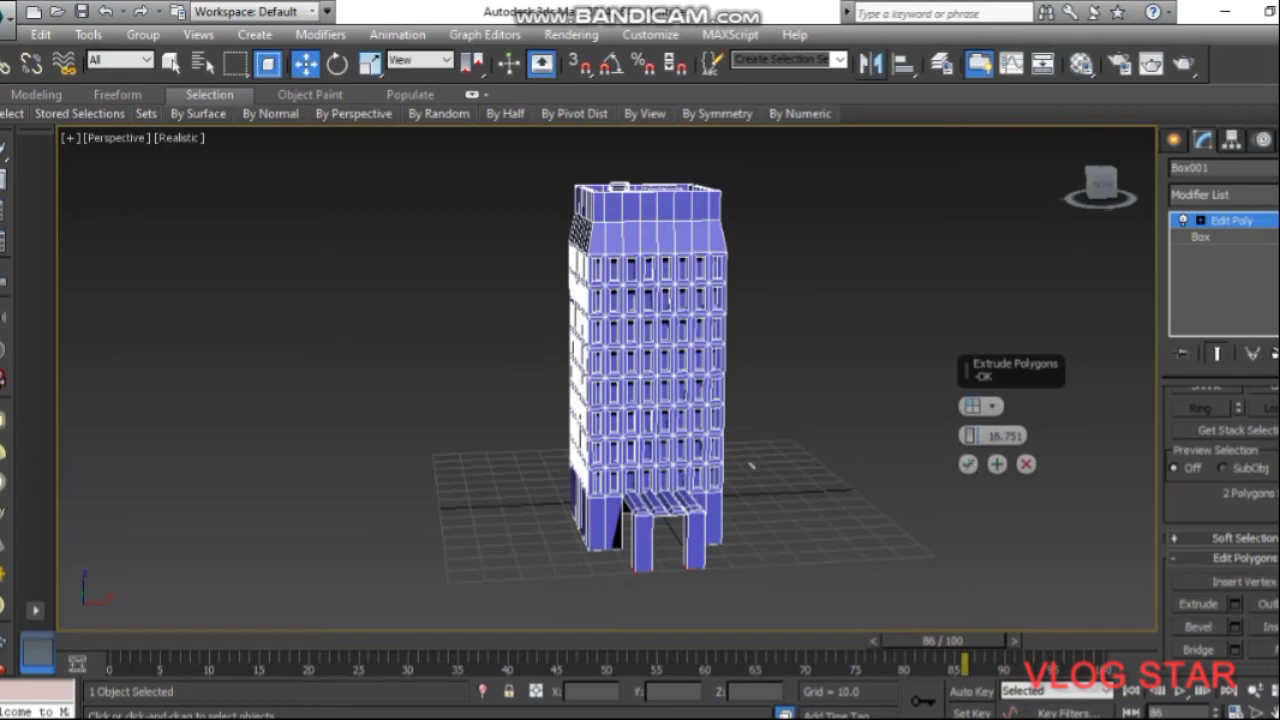
pyautogui.press('Return')
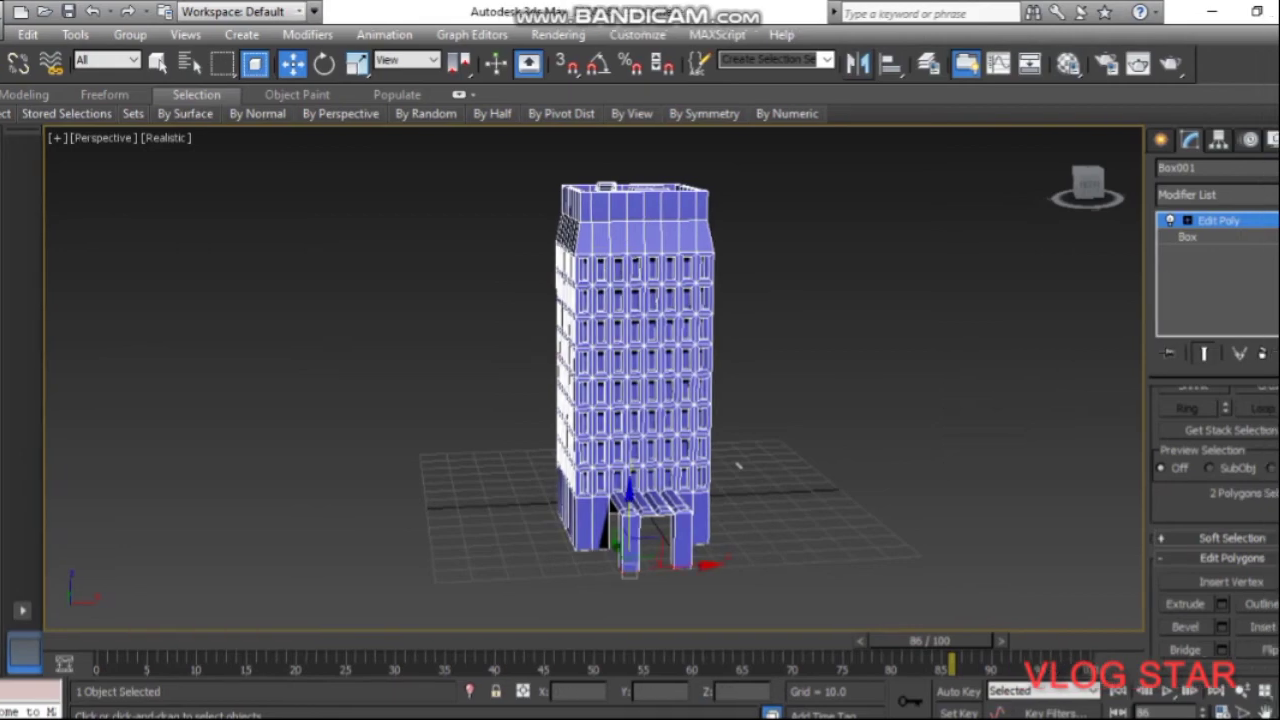
pyautogui.click(738, 465)
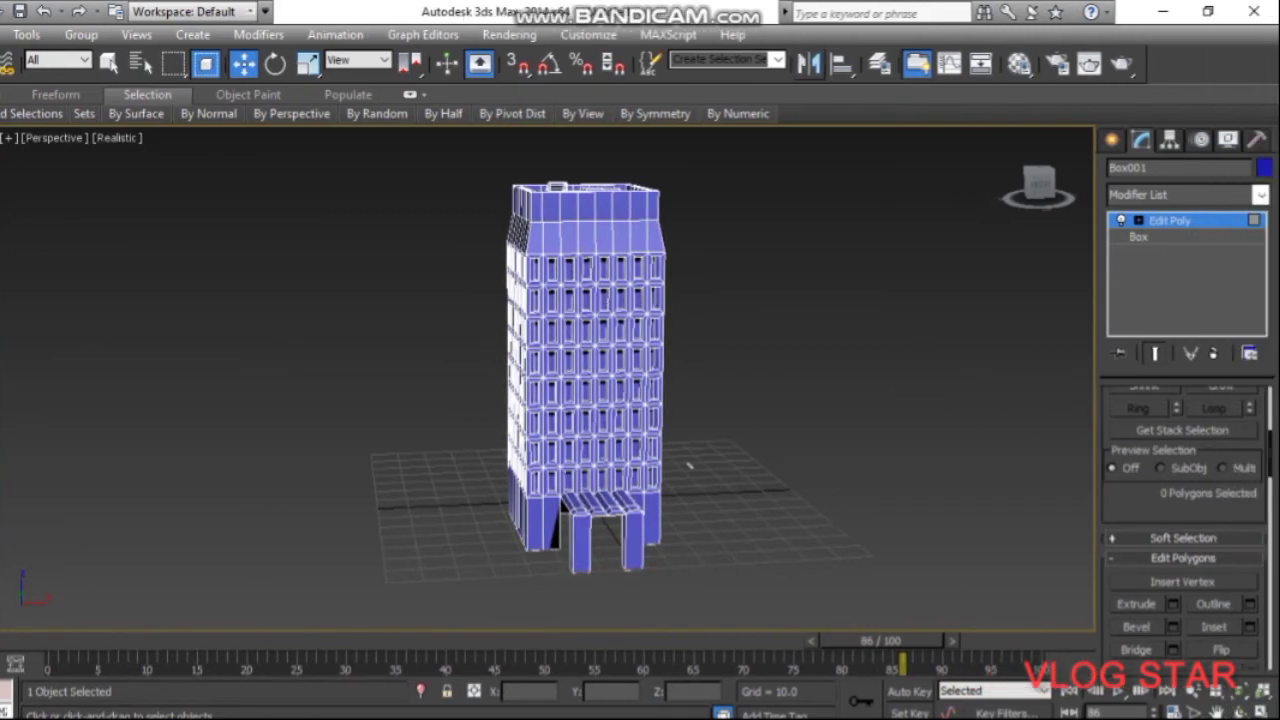
pyautogui.hotkey('ctrl', 'b')
pyautogui.click(688, 465)
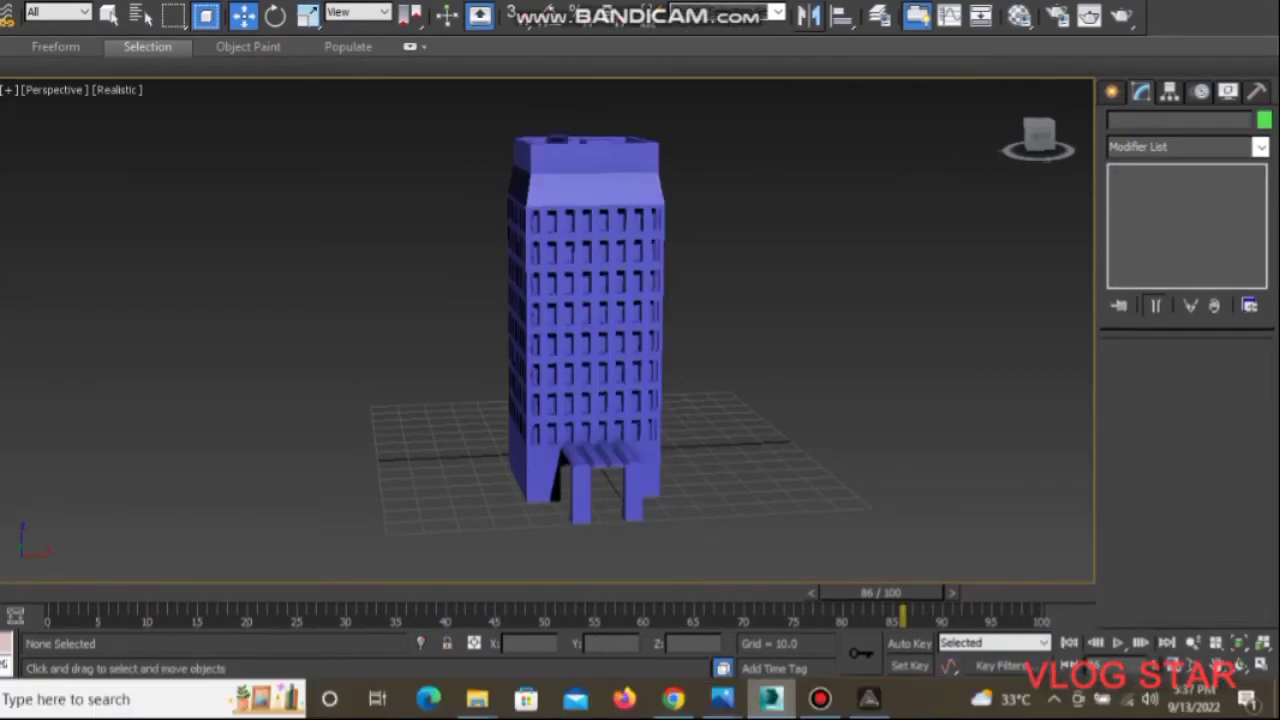
# Orbit the building to inspect the roof, front entrance and other elevations
pyautogui.click(820, 699)
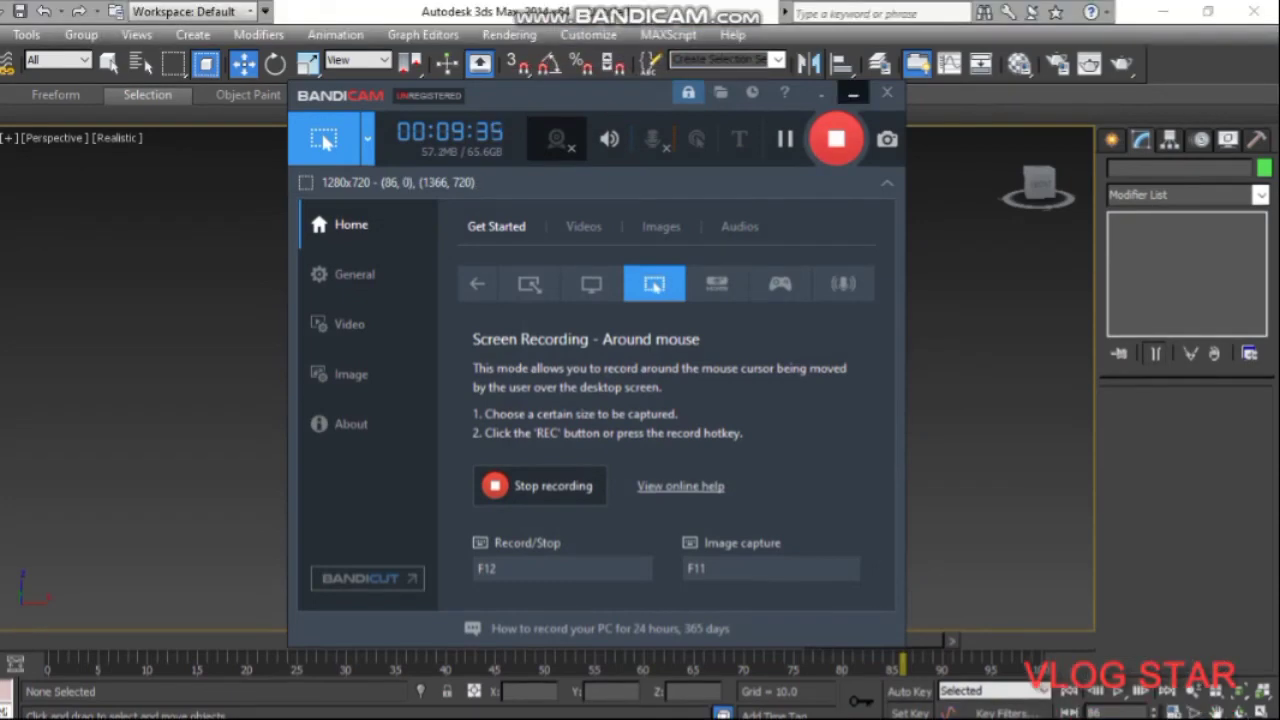
pyautogui.click(852, 93)
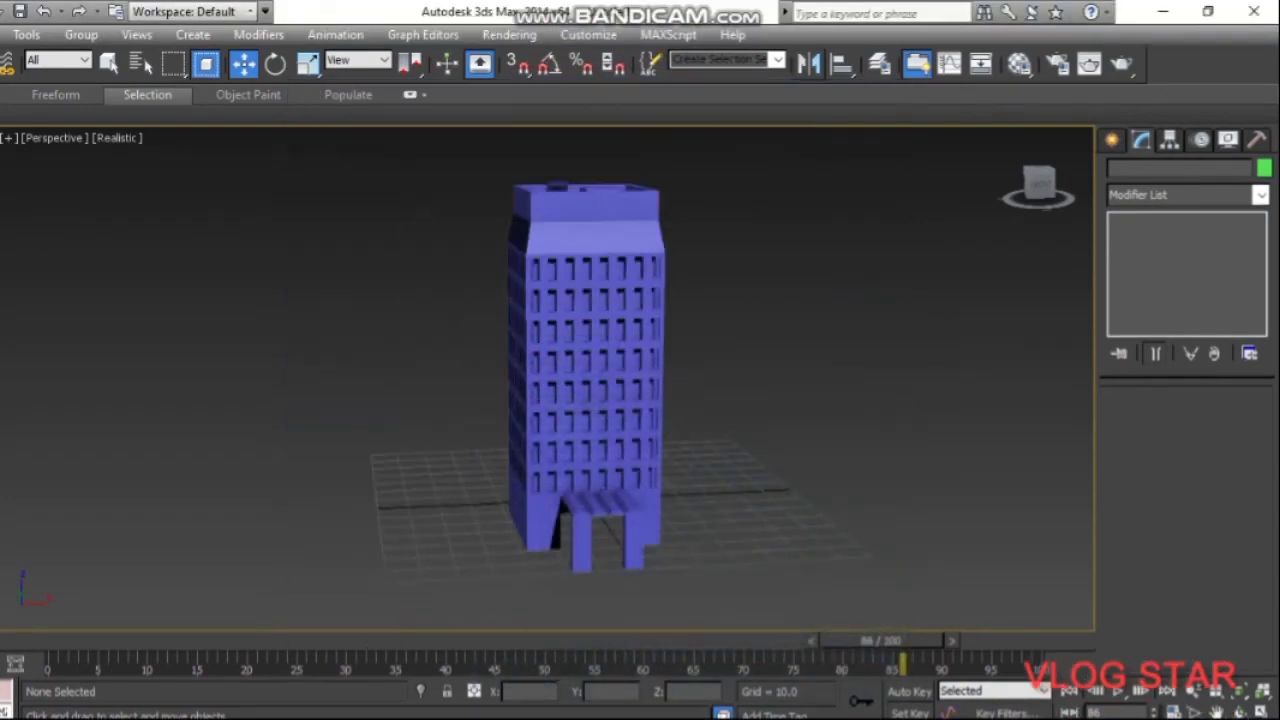
pyautogui.moveTo(1040, 182)
pyautogui.mouseDown()
pyautogui.moveTo(1025, 200)
pyautogui.moveTo(1040, 188)
pyautogui.mouseUp()
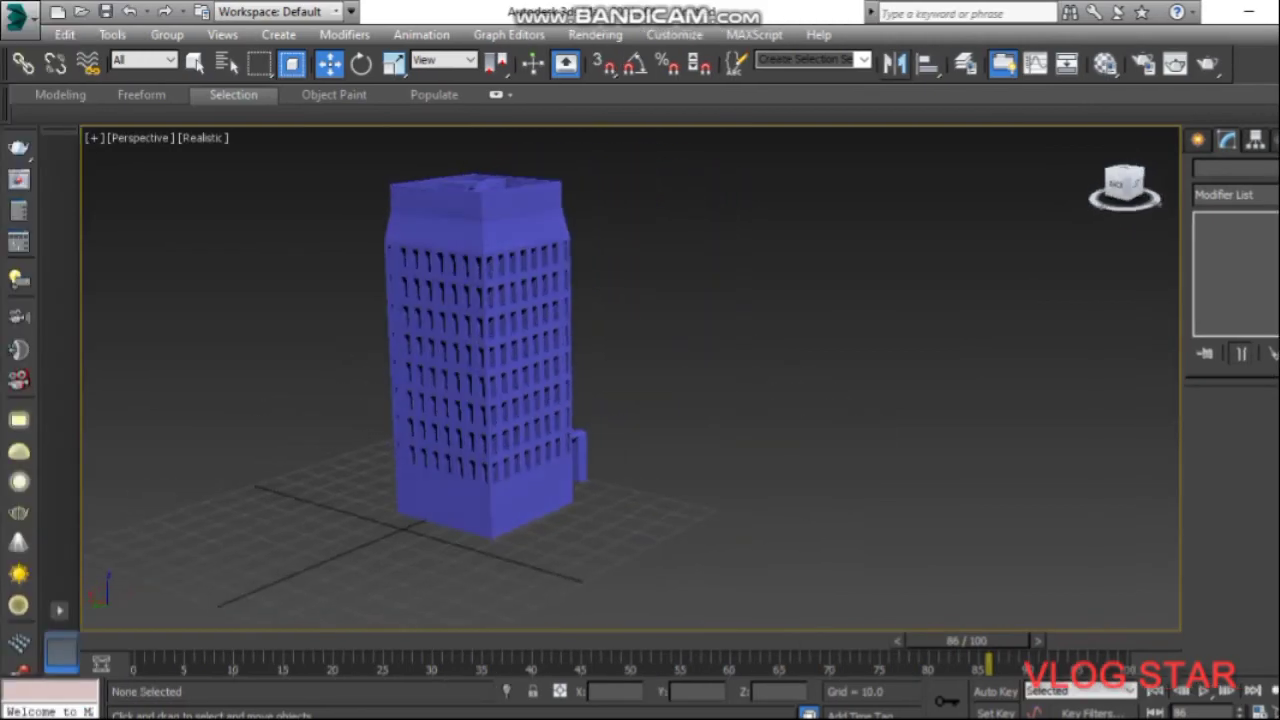
pyautogui.moveTo(1124, 190); pyautogui.dragTo(1038, 188)
pyautogui.moveTo(640, 400)
pyautogui.keyDown('alt'); pyautogui.mouseDown(button='middle')
pyautogui.moveTo(640, 380)
pyautogui.moveTo(640, 420)
pyautogui.moveTo(610, 400)
pyautogui.moveTo(525, 406)
pyautogui.mouseUp(button='middle'); pyautogui.keyUp('alt')
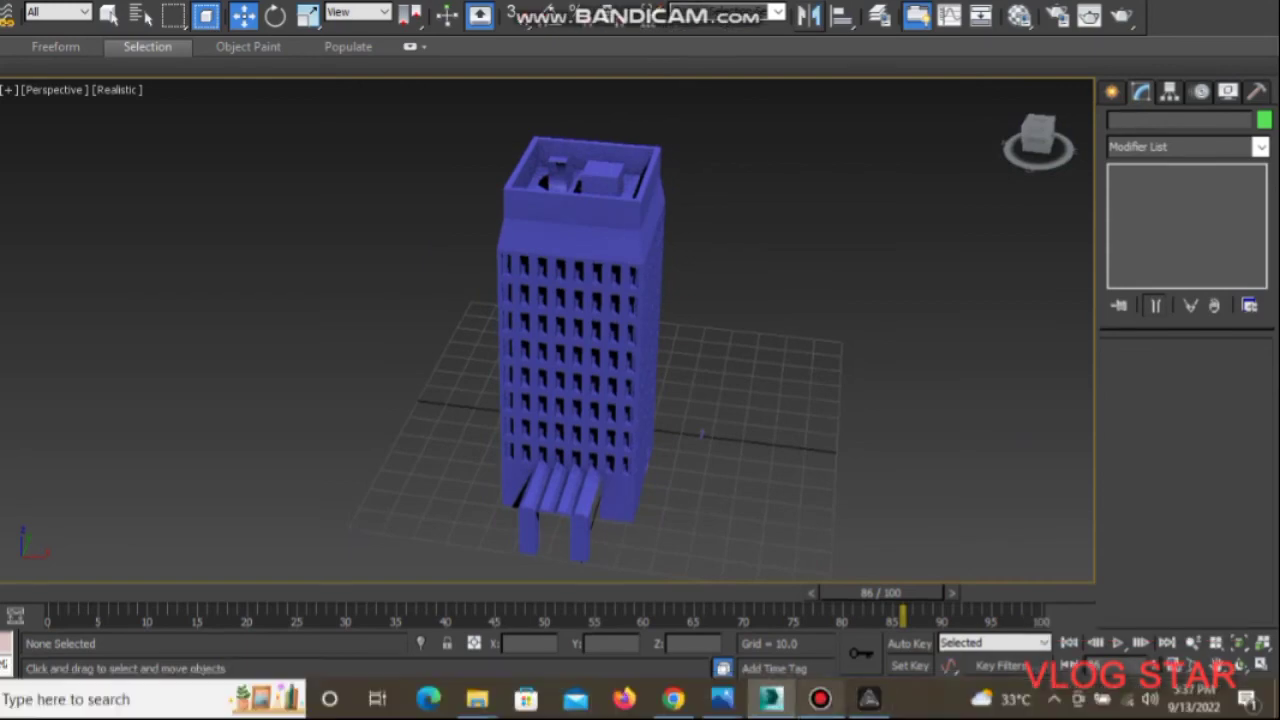
pyautogui.click(820, 699)
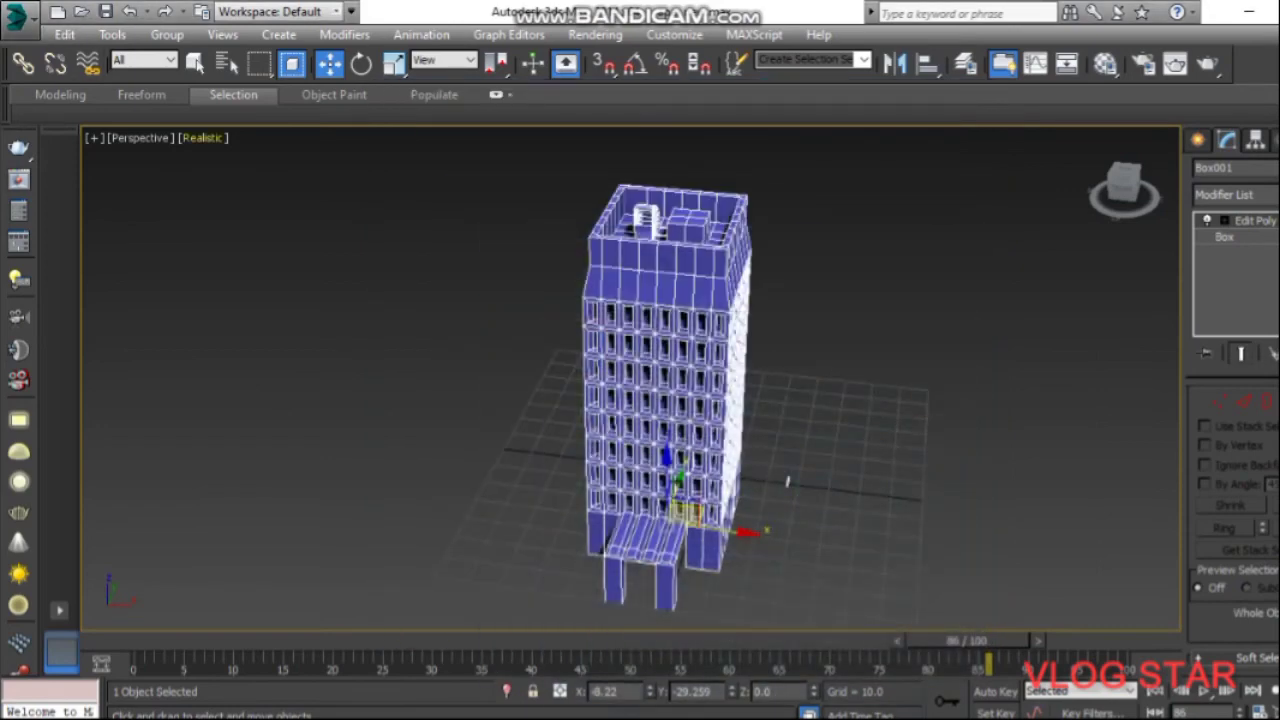
# Export the model as a StereoLitho STL named '5 STAR HOTEL' on the Desktop, then switch to Luban
pyautogui.click(17, 17)
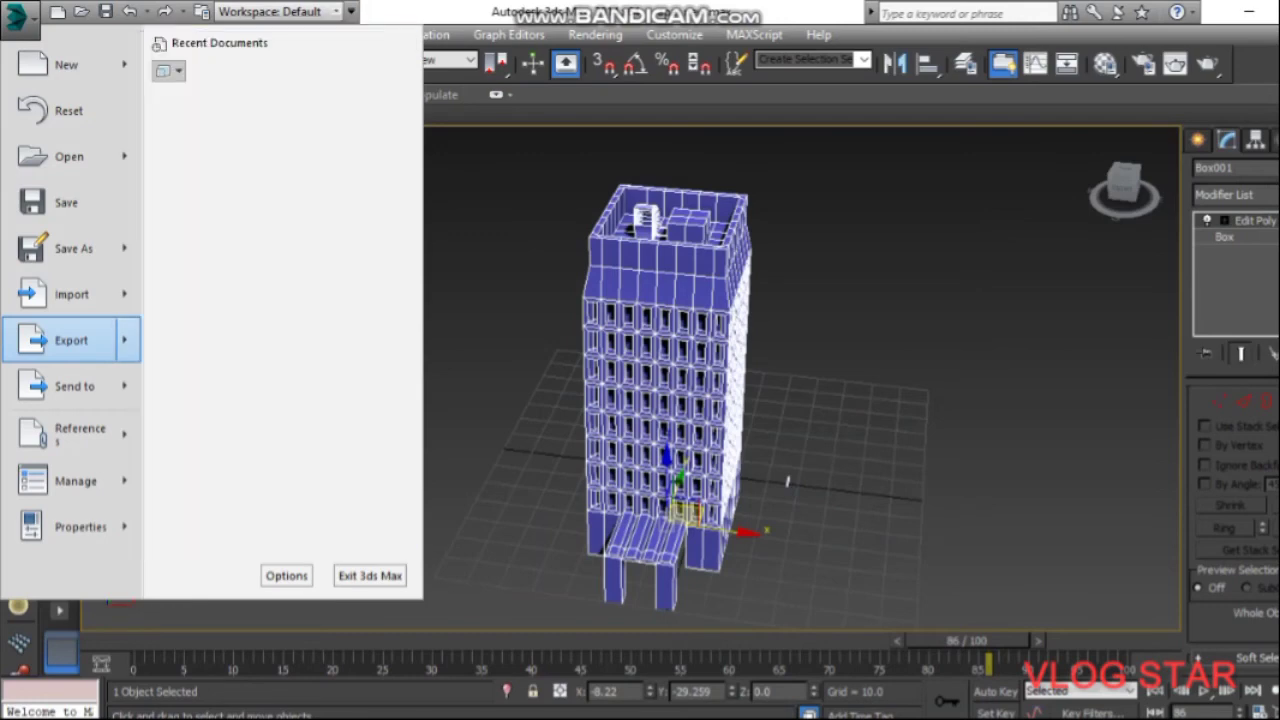
pyautogui.click(71, 340)
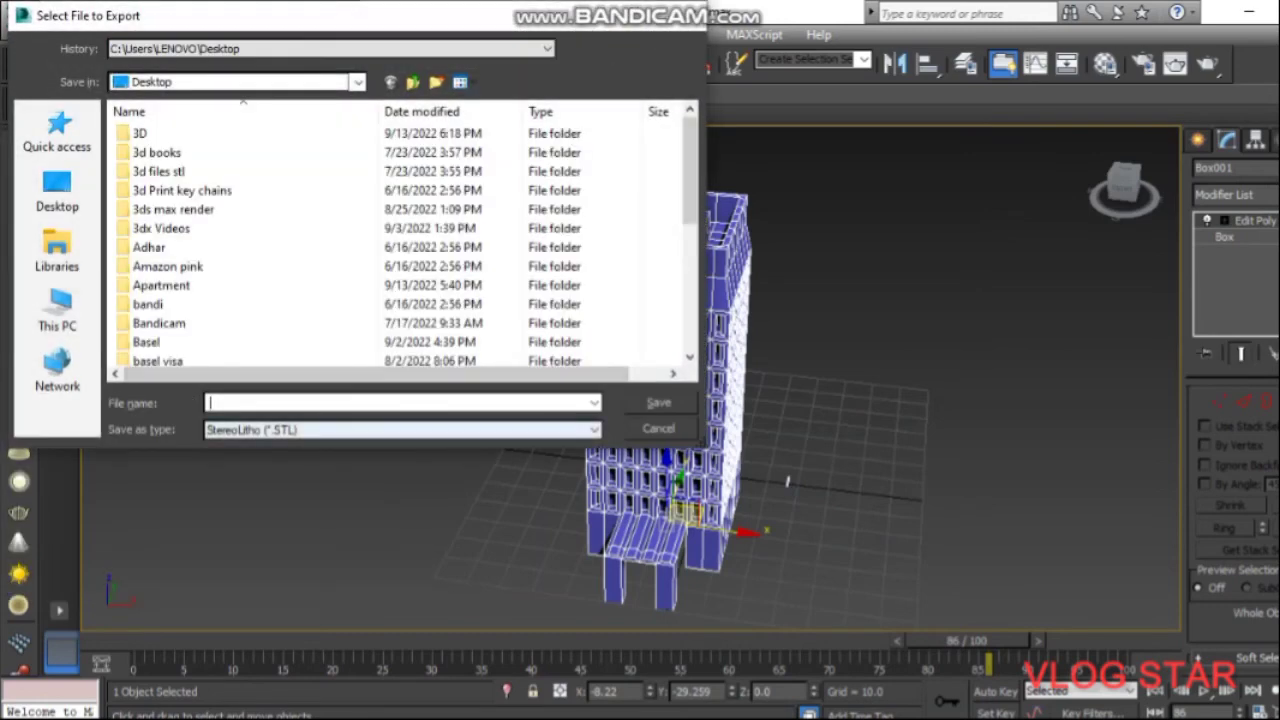
pyautogui.click(57, 190)
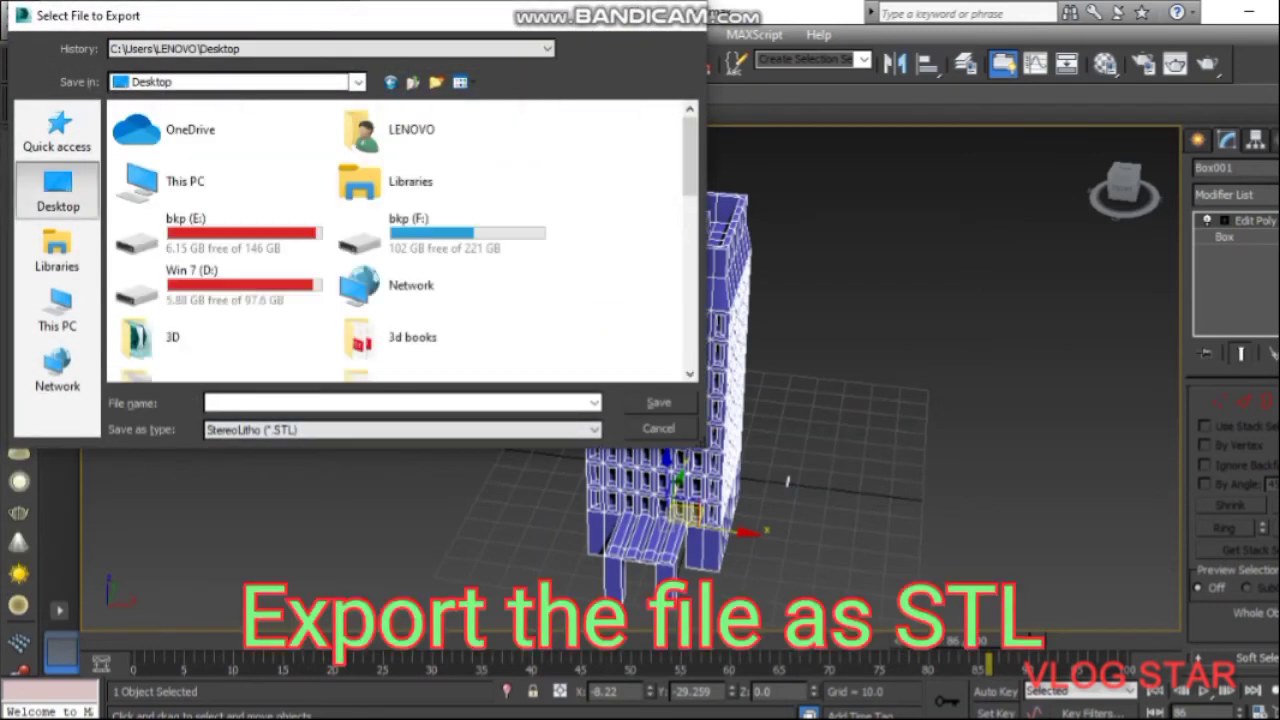
pyautogui.click(400, 429)
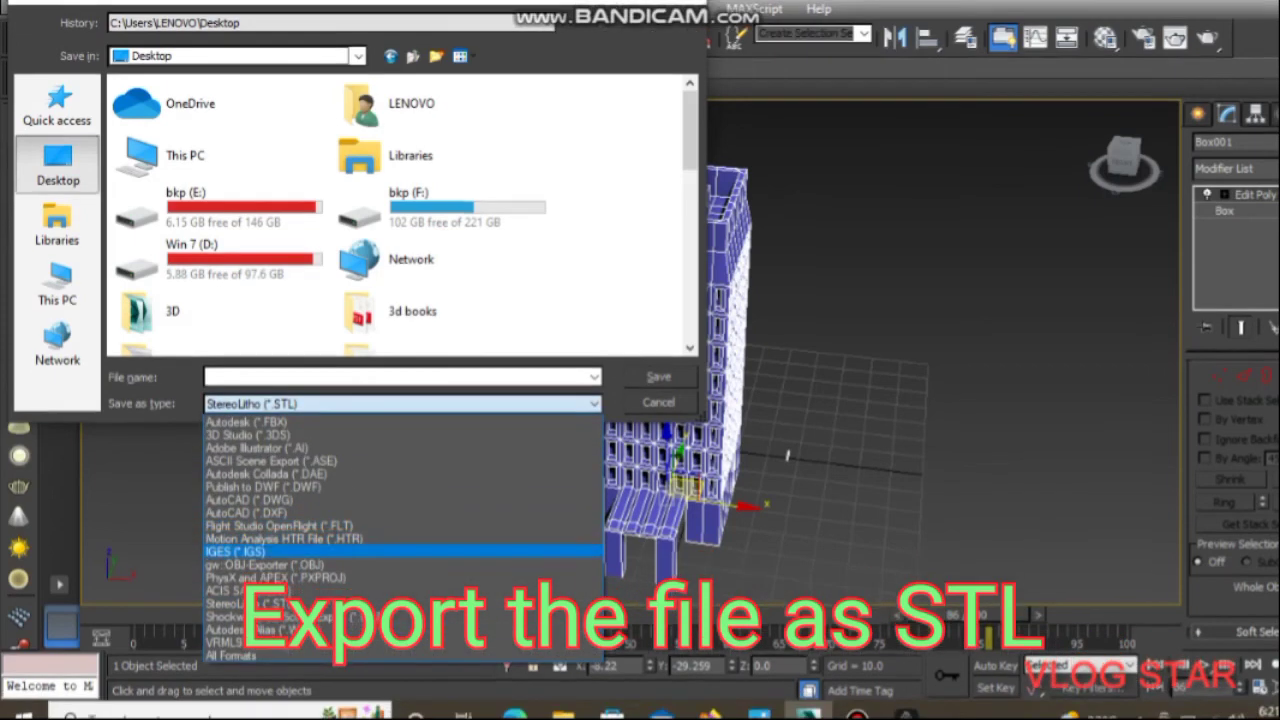
pyautogui.press('Return')
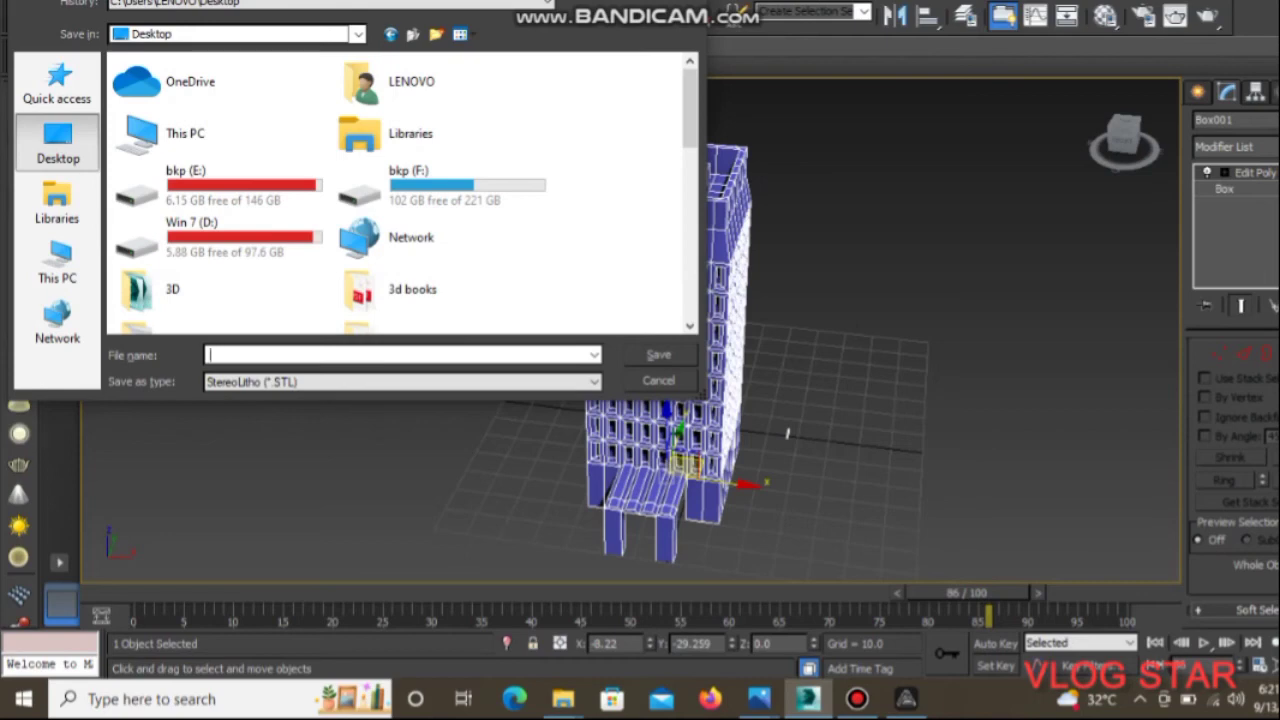
pyautogui.write('5')
pyautogui.write(' STAR ')
pyautogui.write('HO')
pyautogui.write('TEL')
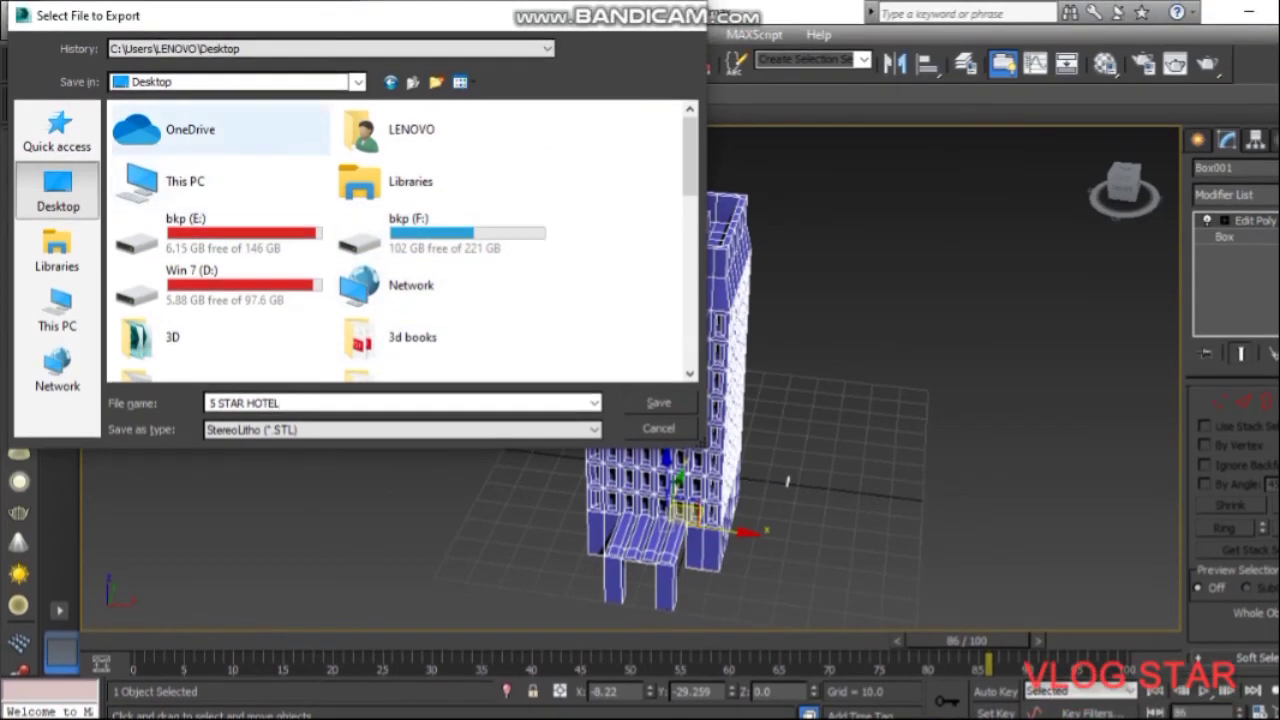
pyautogui.press('Return')
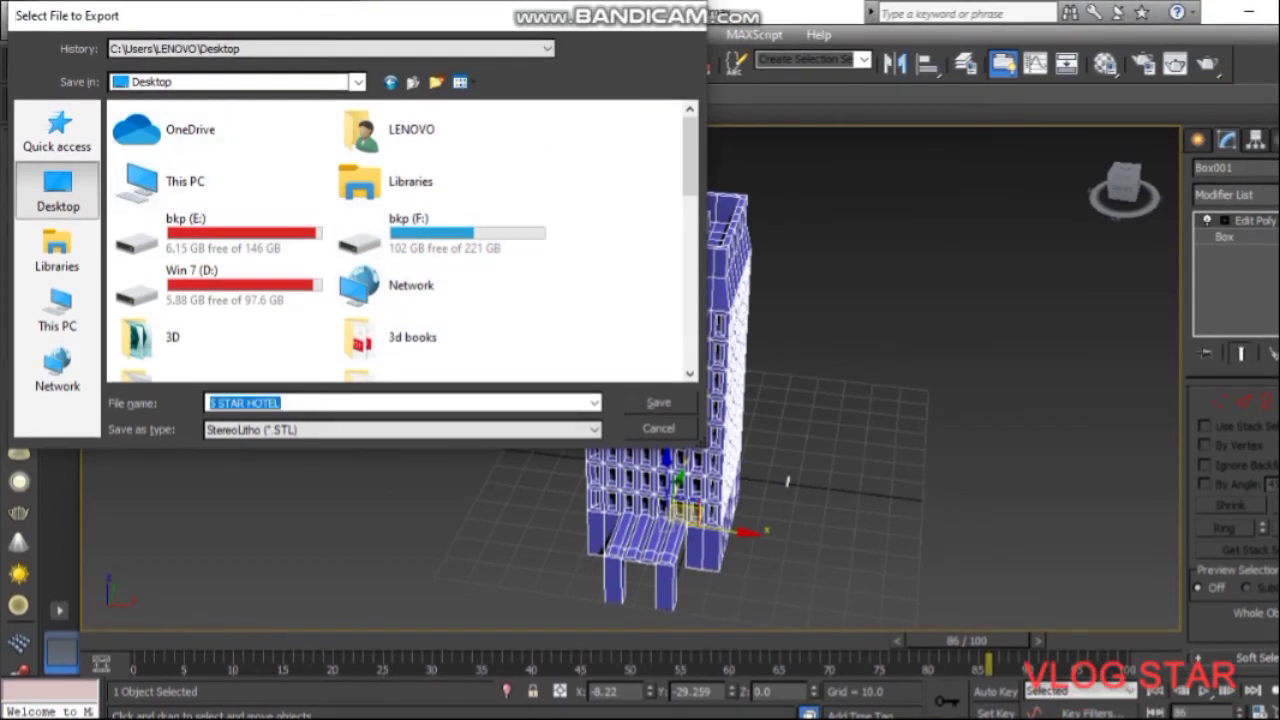
pyautogui.press('Return')
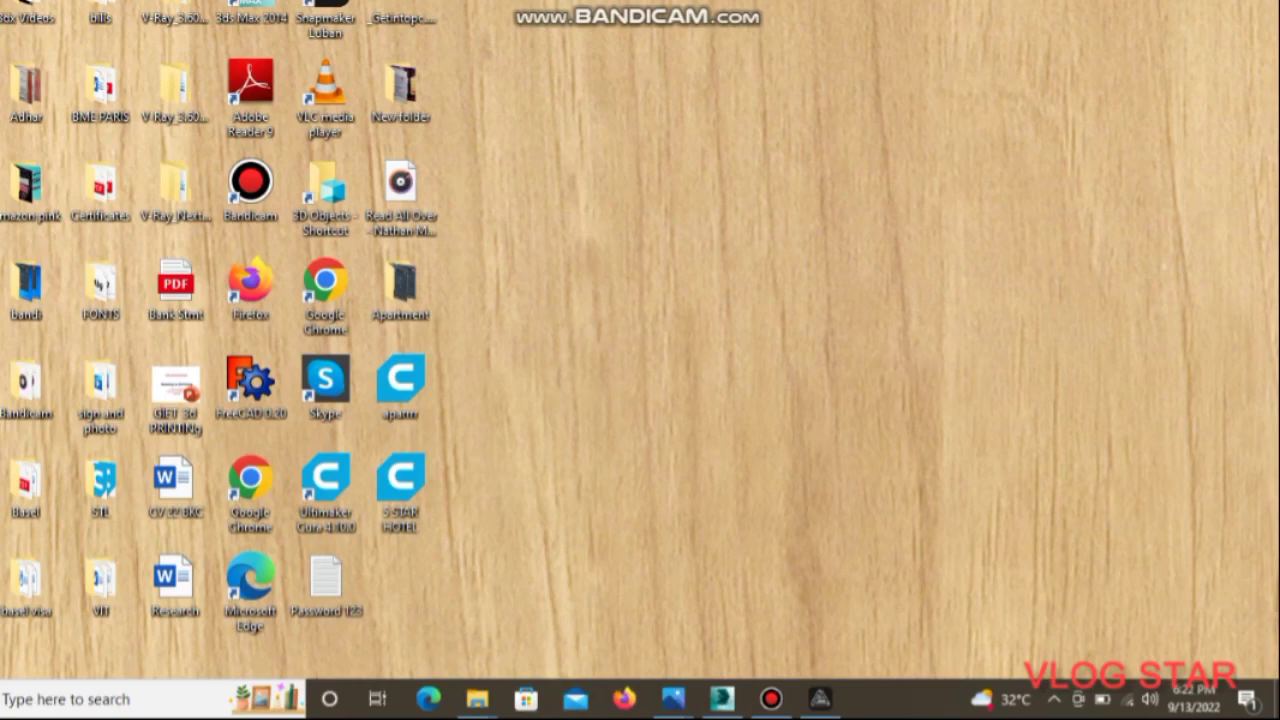
pyautogui.click(820, 699)
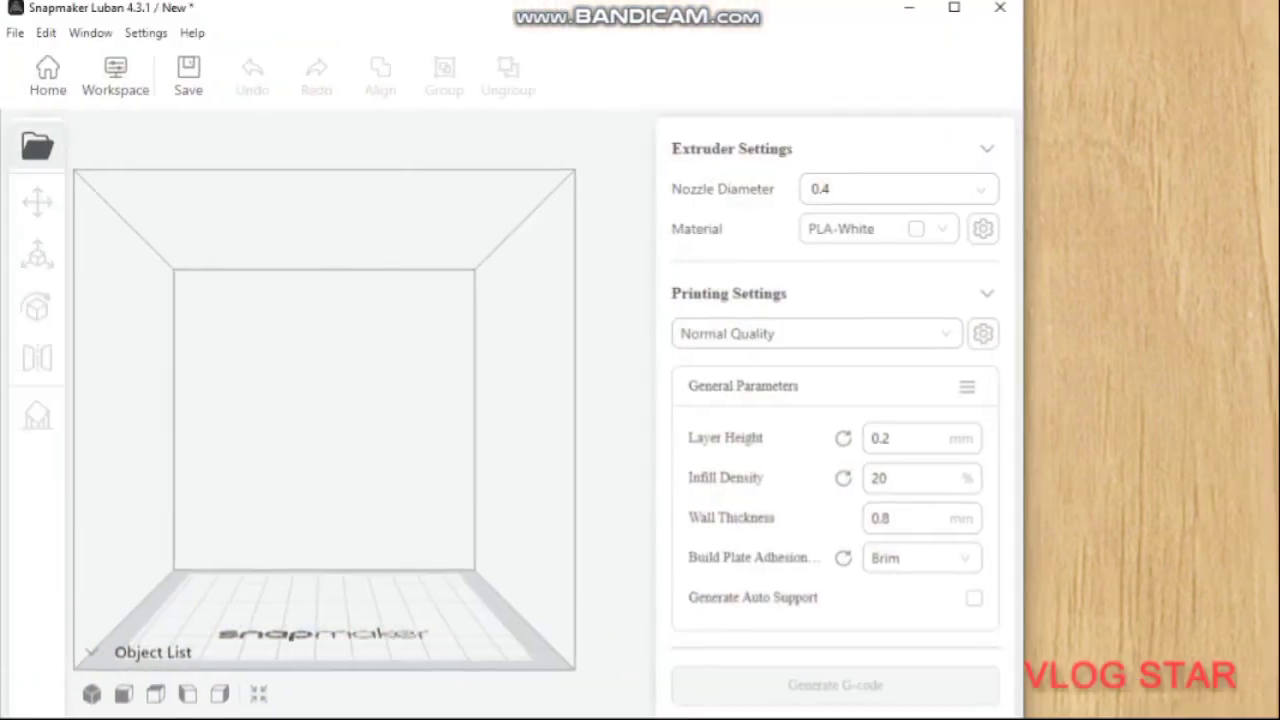
# Import 5 STAR HOTEL.STL from the Desktop onto the build plate
pyautogui.click(37, 146)
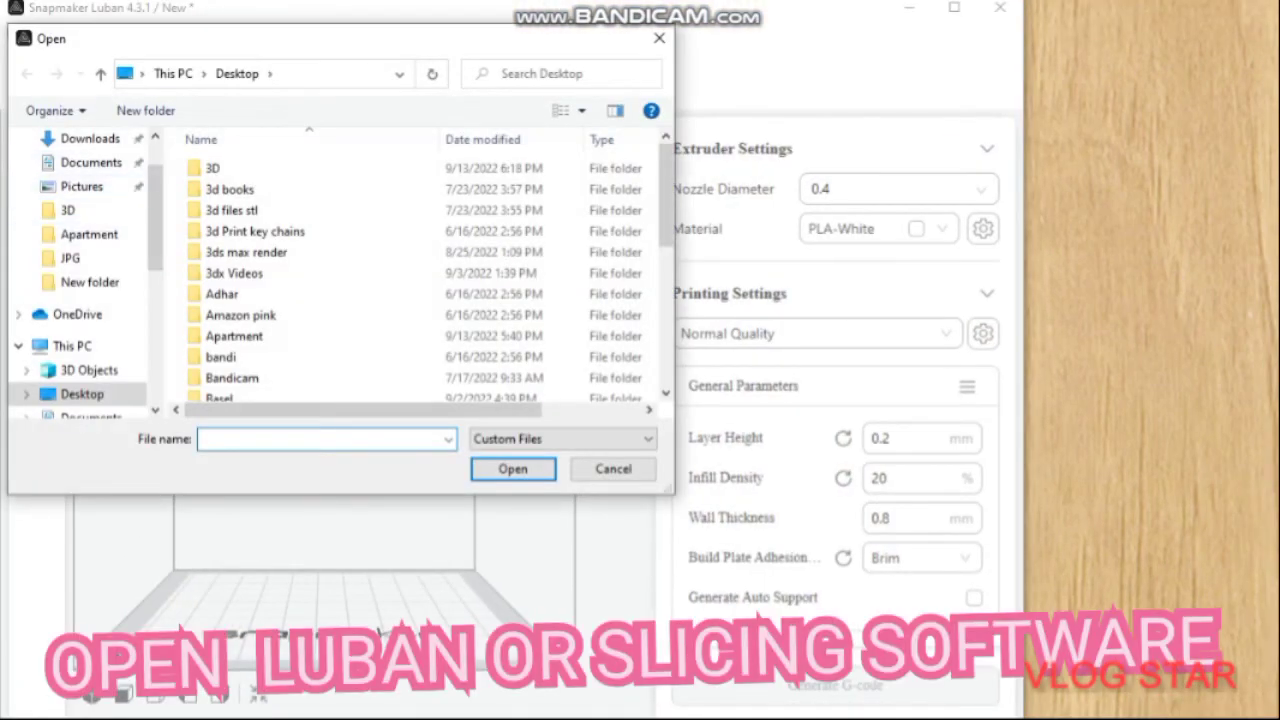
pyautogui.scroll(-10, 290, 330)
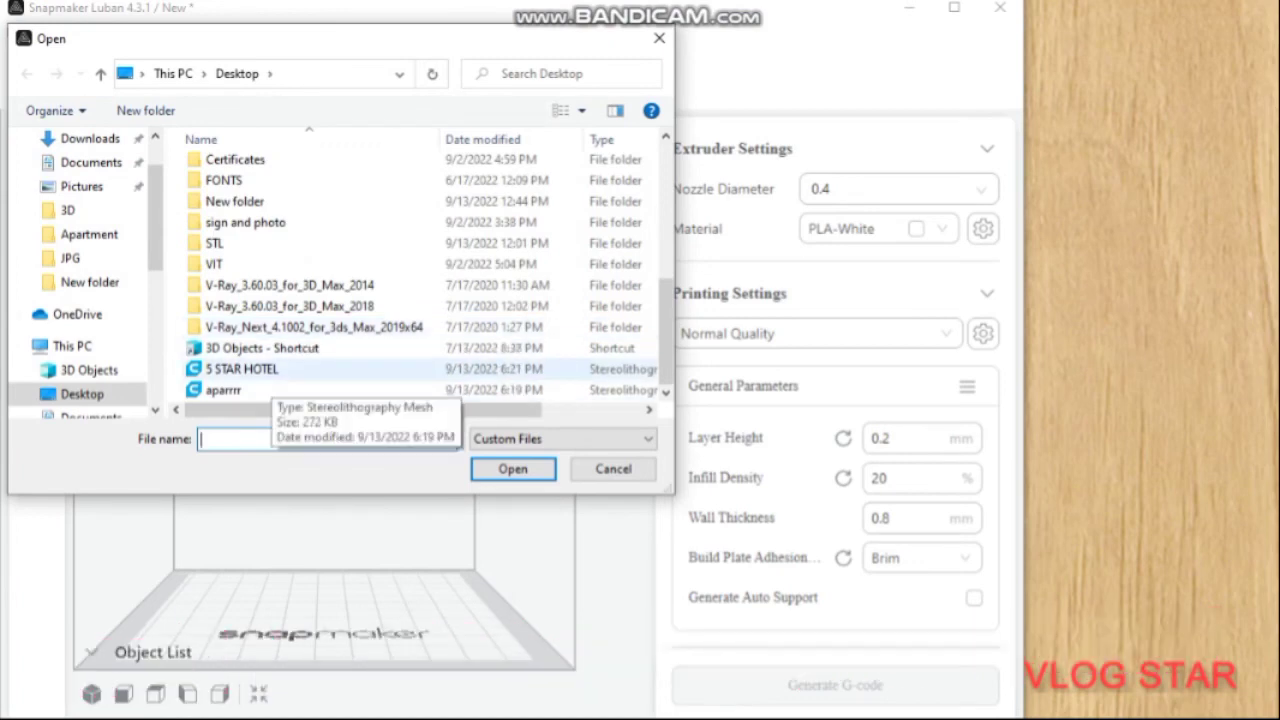
pyautogui.click(500, 369)
pyautogui.click(513, 468)
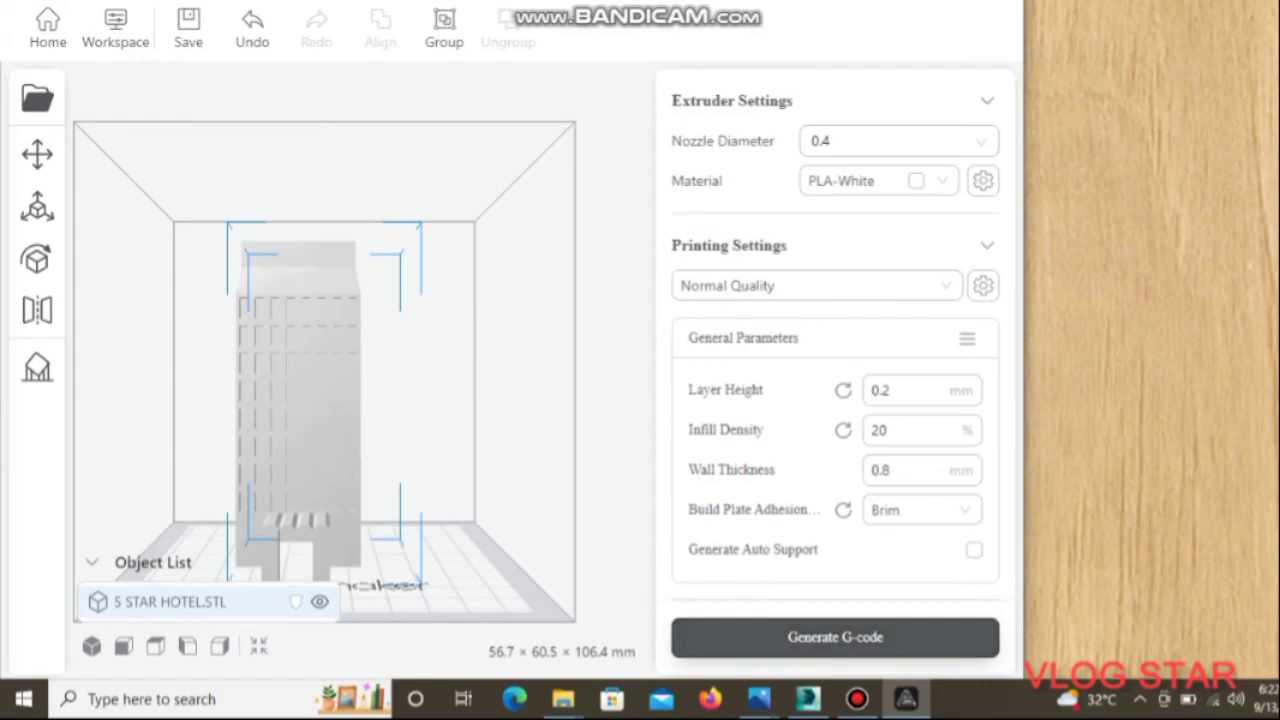
# Generate G-code for the hotel, yielding 530 layers, 21.0 m of filament and 8 h 50 min
pyautogui.click(835, 637)
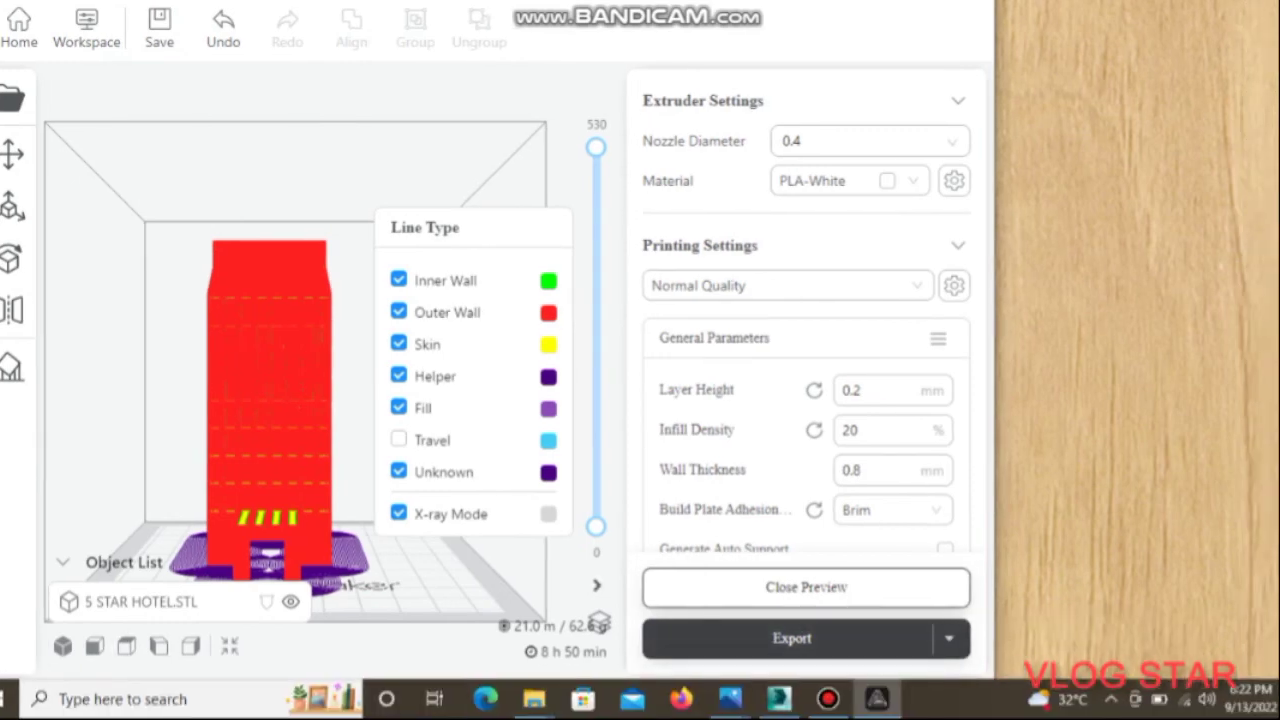
pyautogui.click(978, 638)
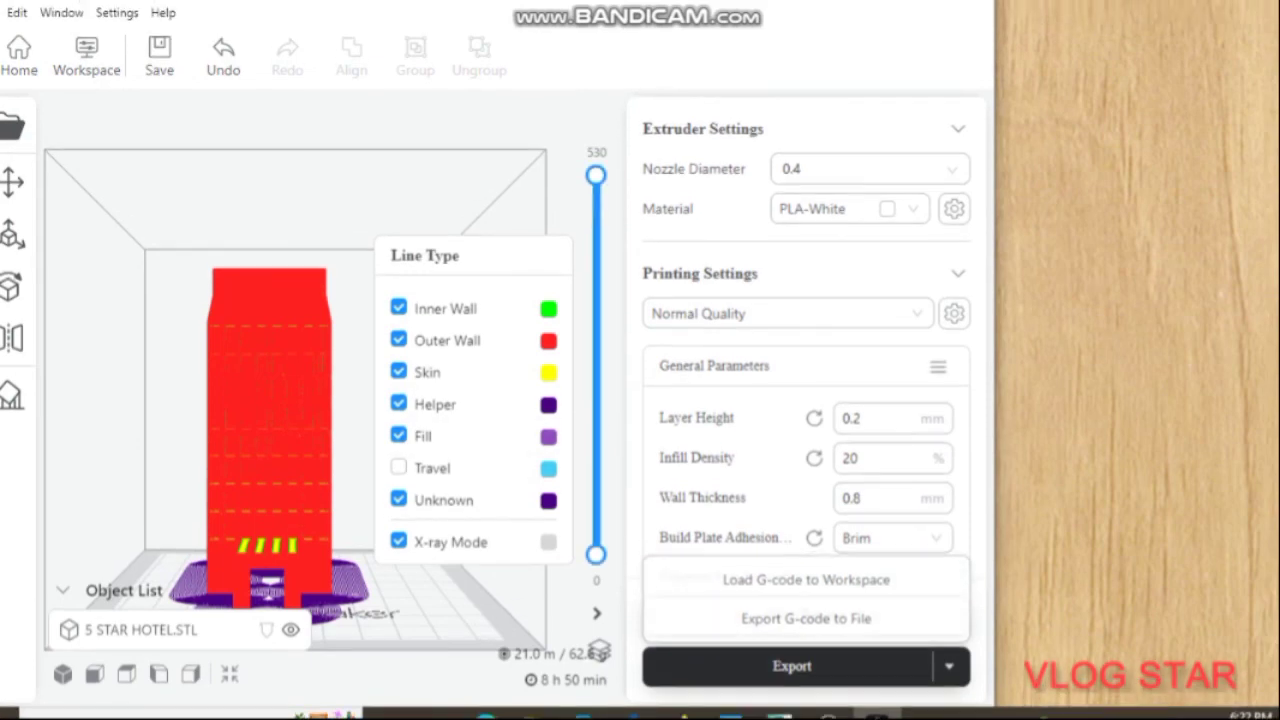
pyautogui.moveTo(595, 176); pyautogui.dragTo(595, 490)
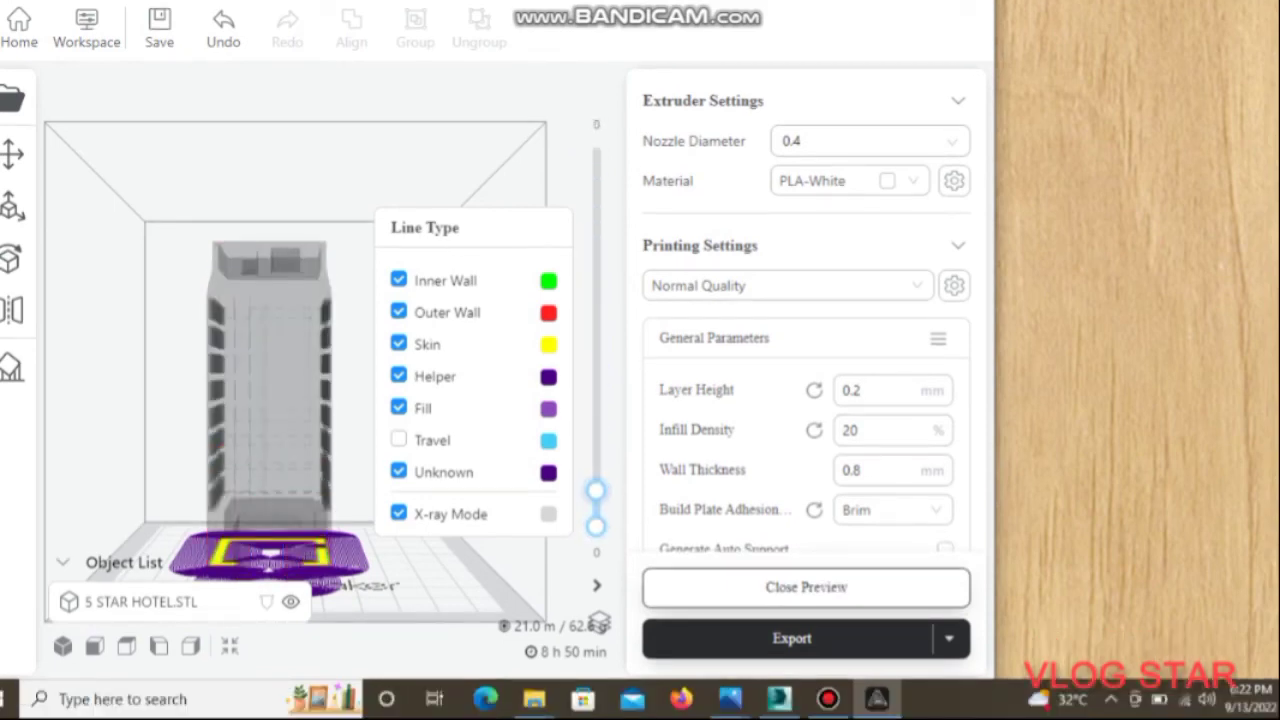
pyautogui.moveTo(595, 490); pyautogui.dragTo(595, 378)
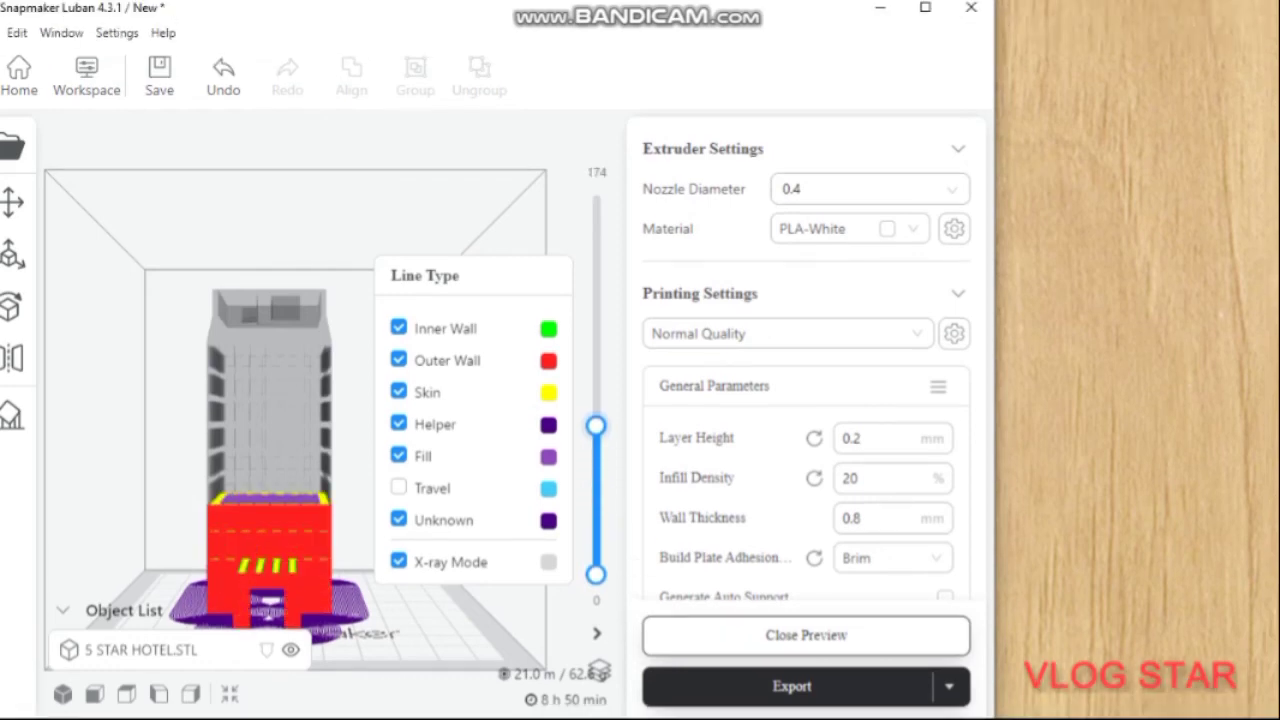
pyautogui.moveTo(595, 425); pyautogui.dragTo(595, 195)
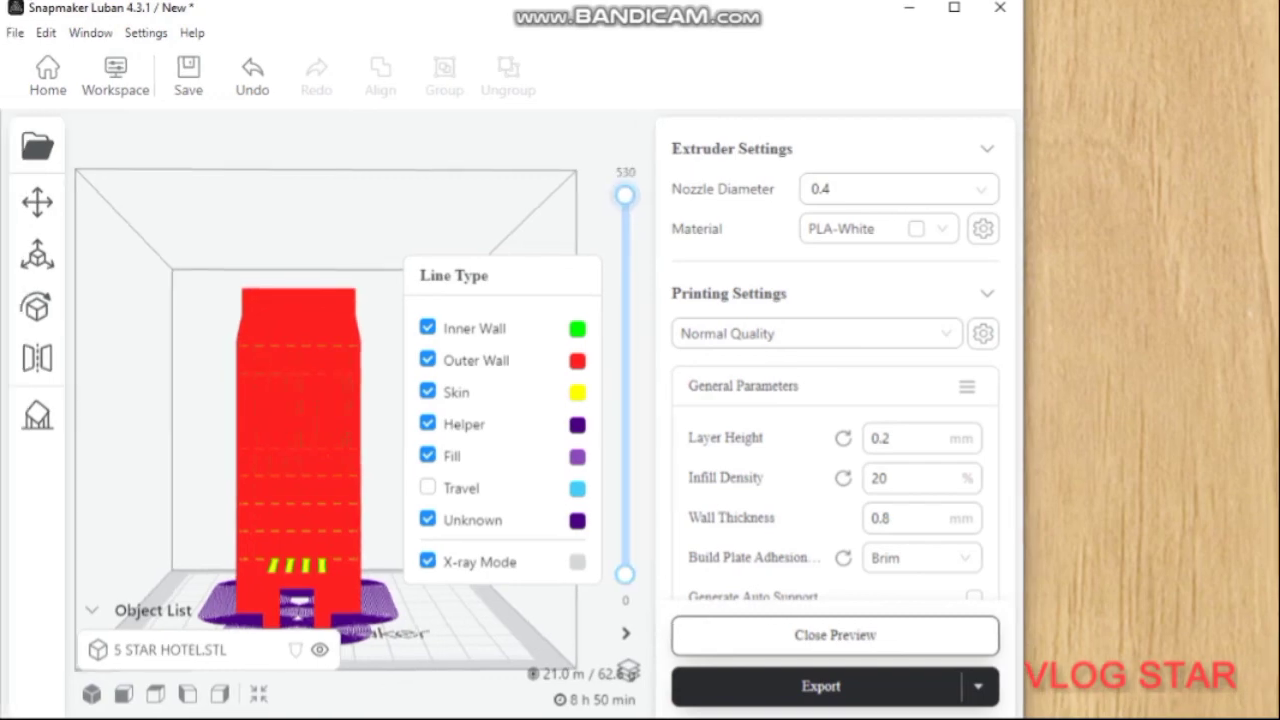
pyautogui.click(170, 650)
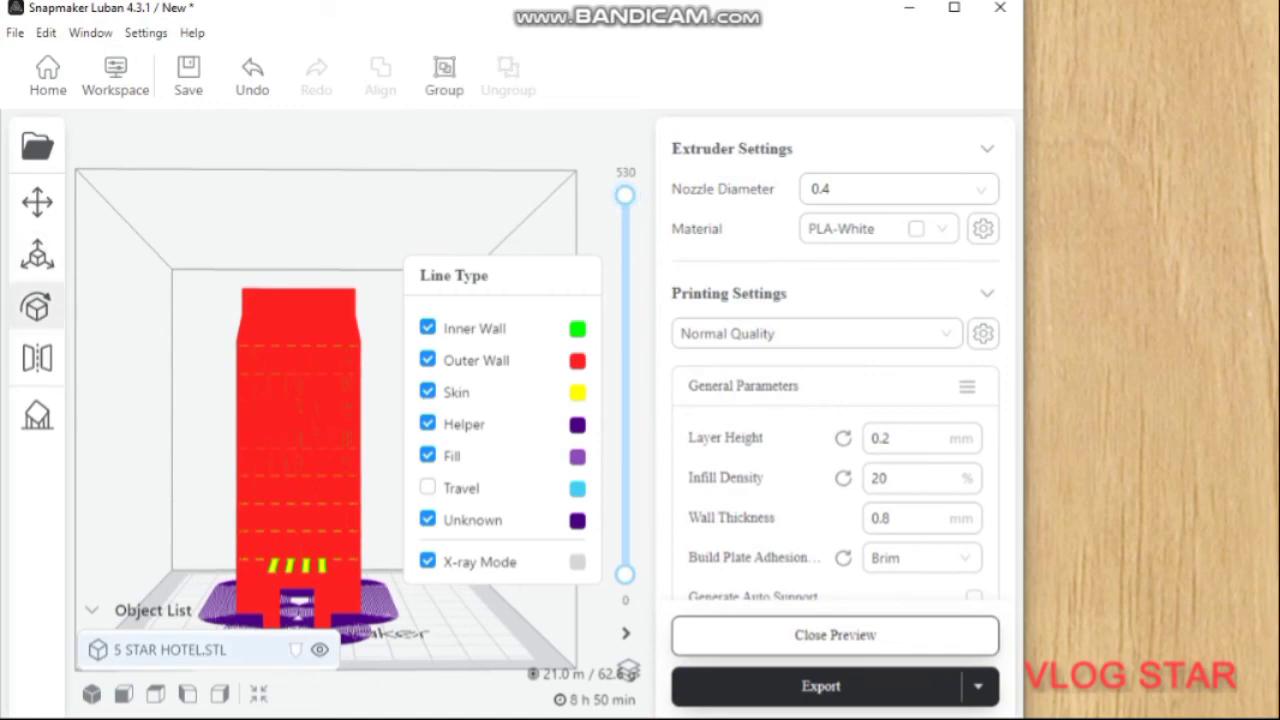
# Look through the Rotate, Scale and Move panels, then apply a Rotate By Direction preset
pyautogui.click(37, 307)
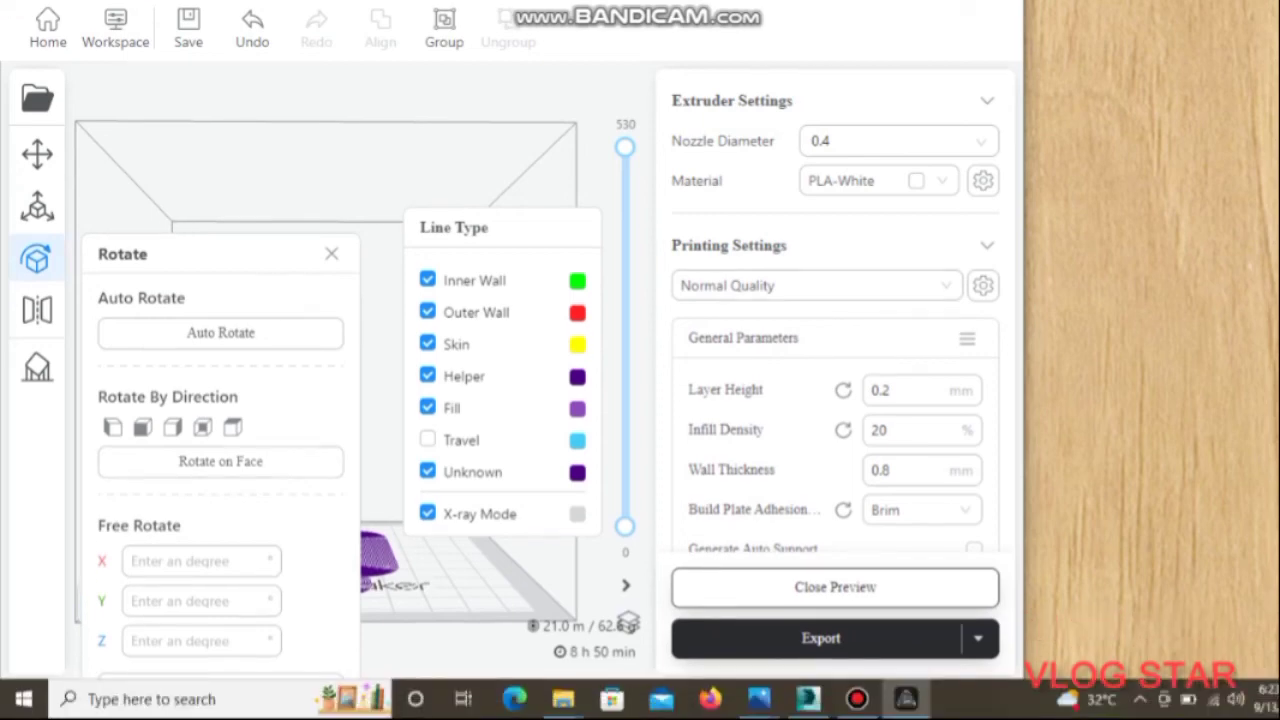
pyautogui.press('Escape')
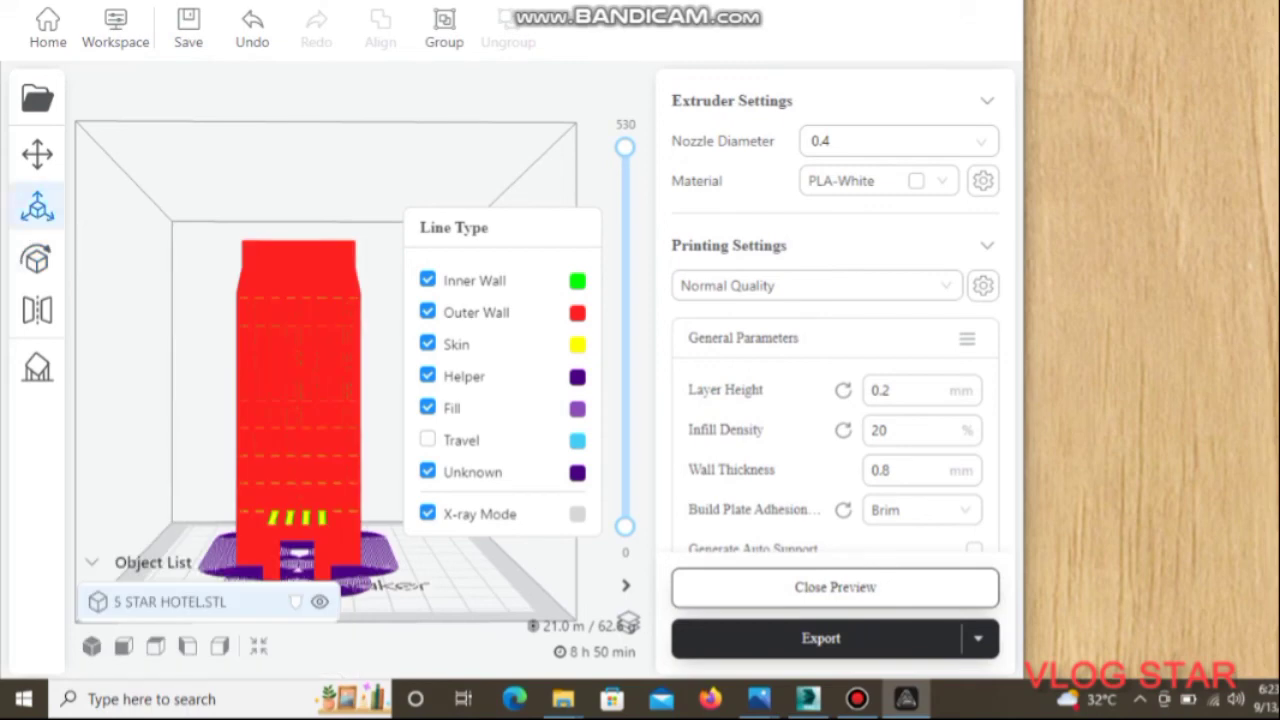
pyautogui.click(37, 207)
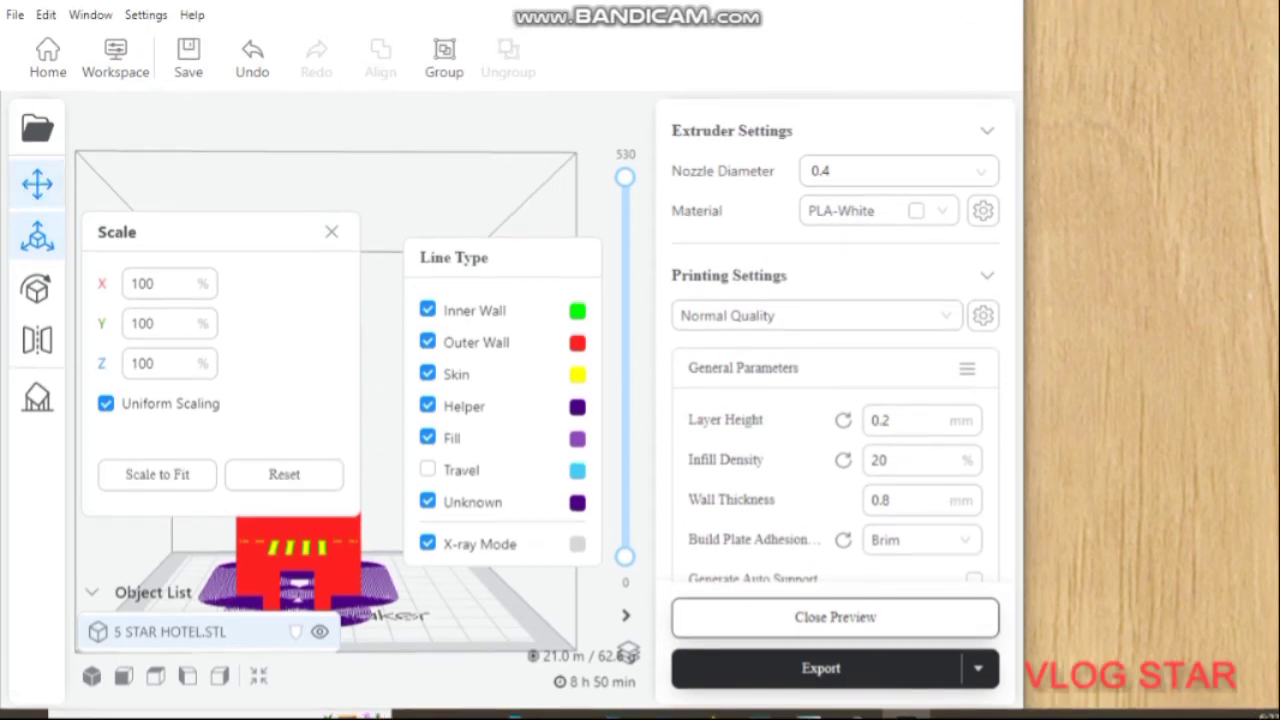
pyautogui.click(37, 182)
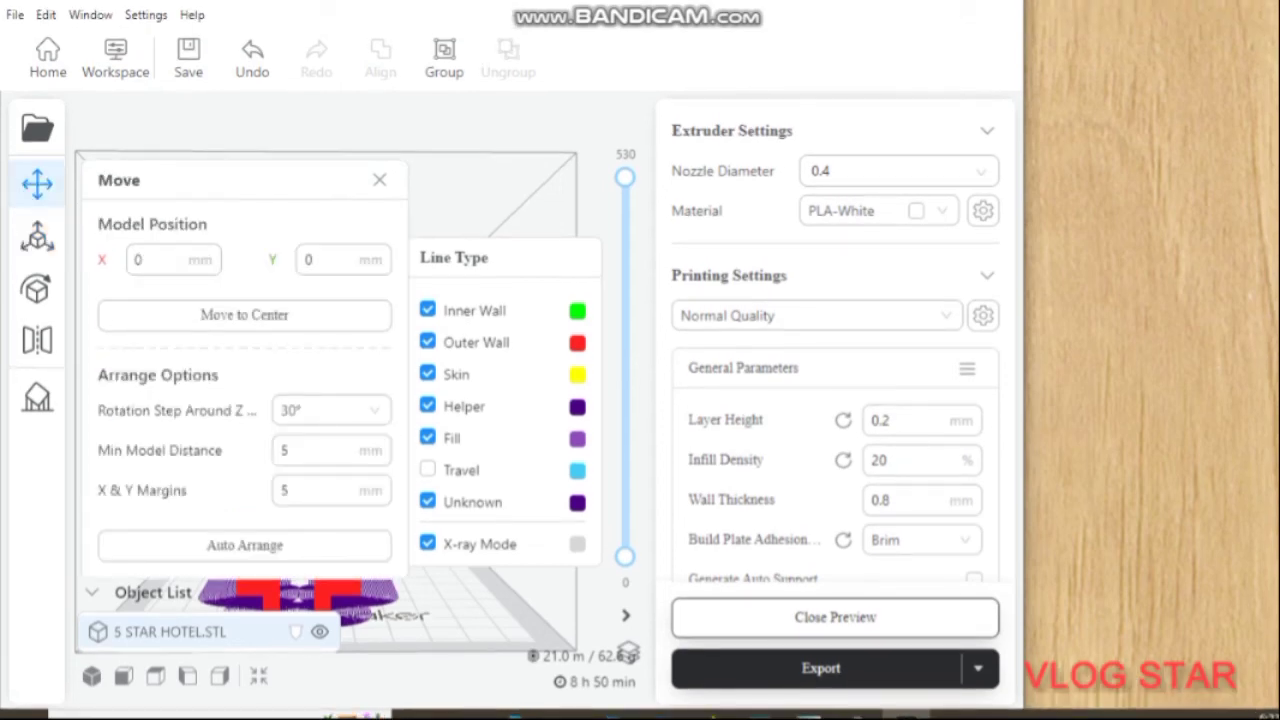
pyautogui.press('Escape')
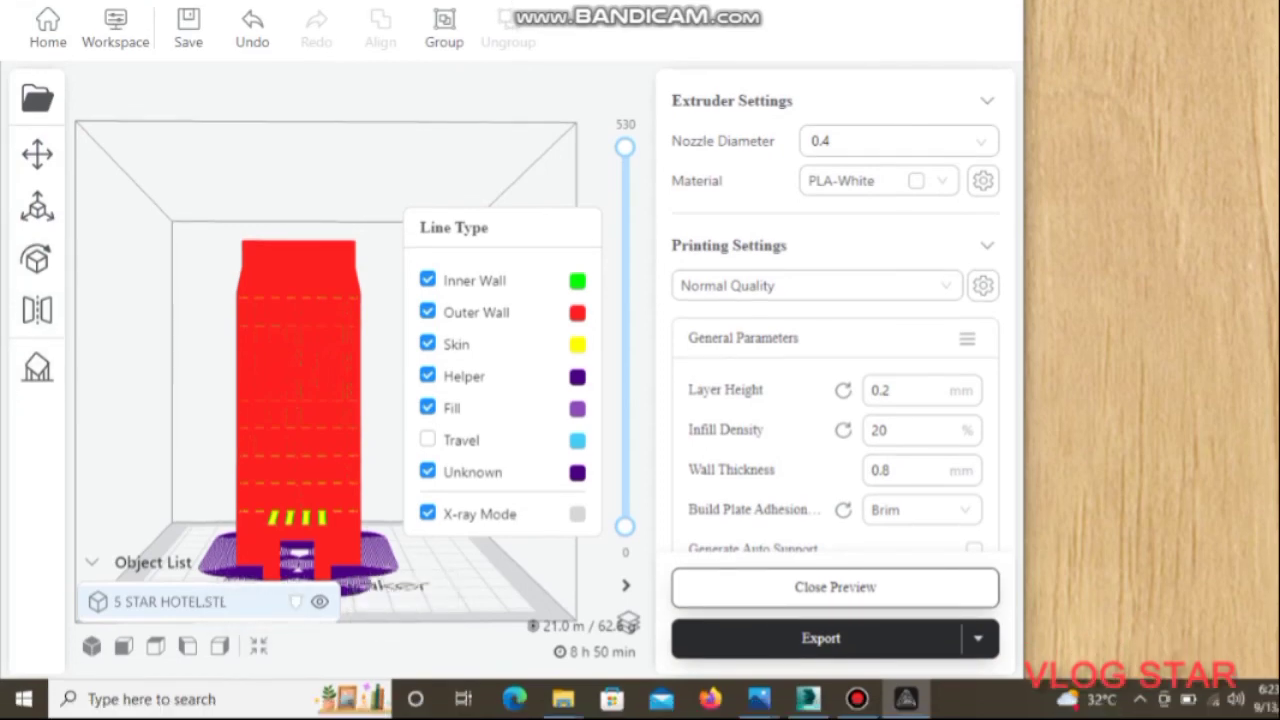
pyautogui.click(37, 259)
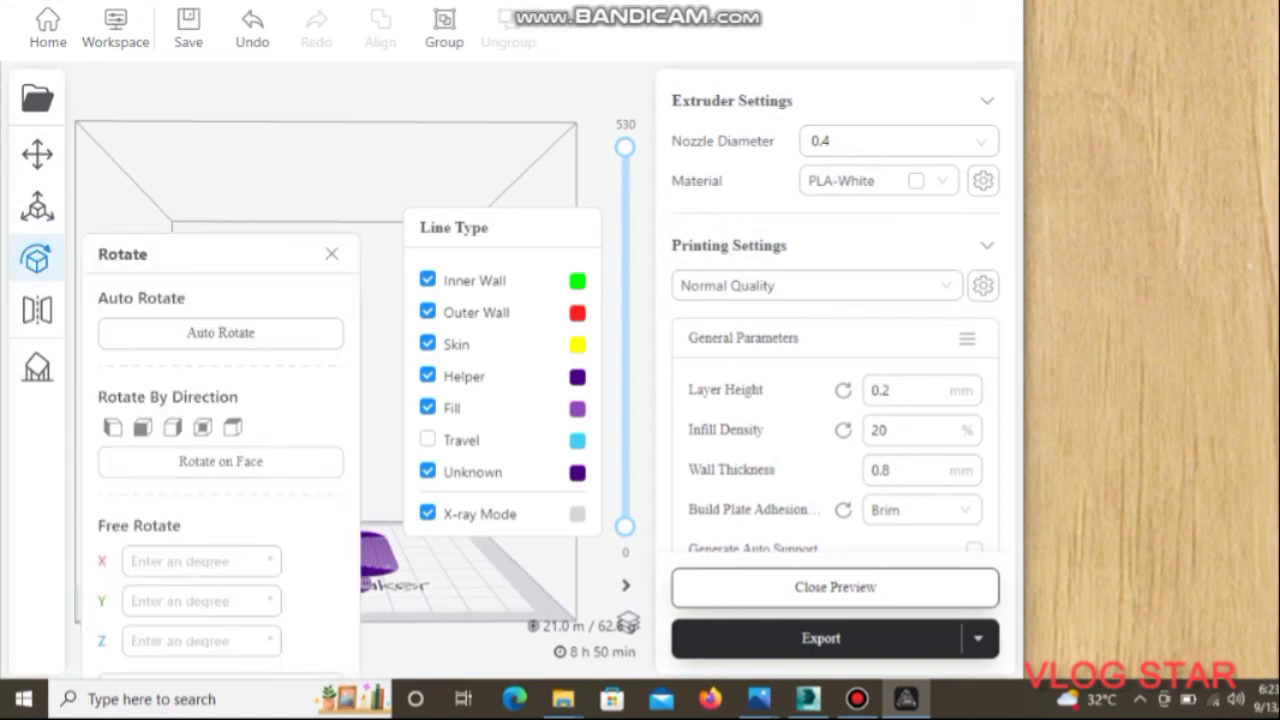
pyautogui.click(142, 427)
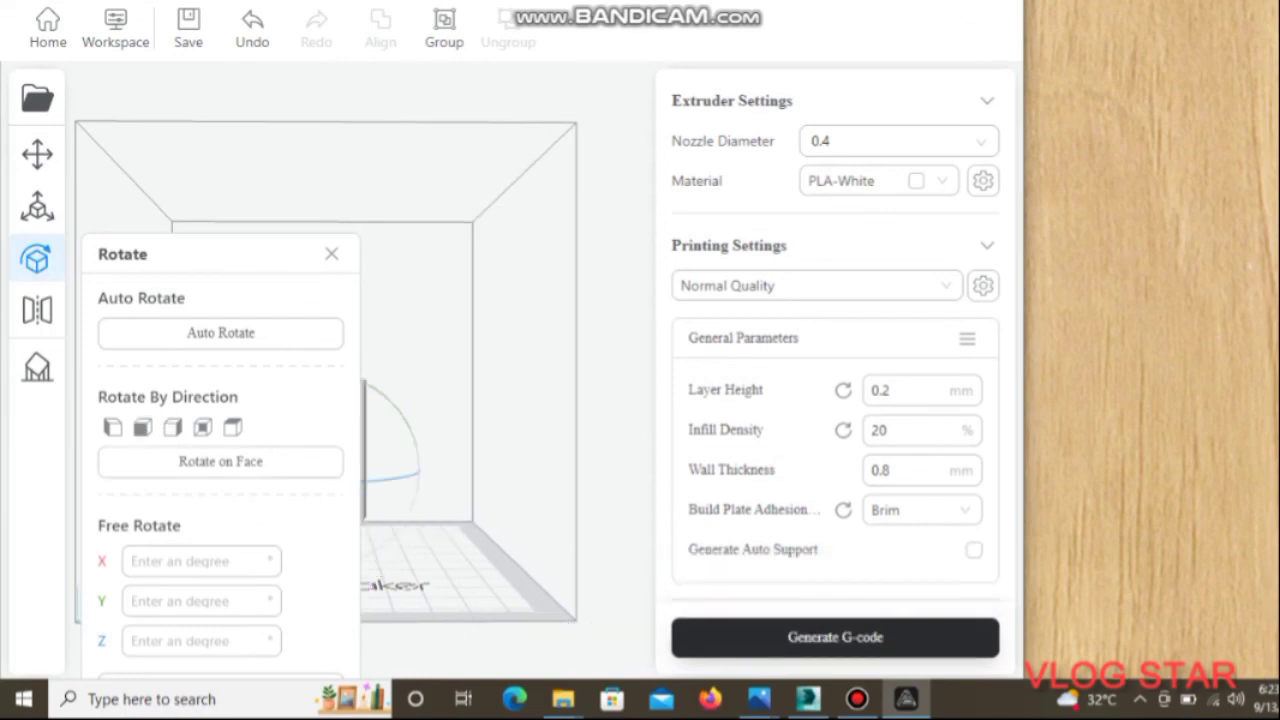
# Apply two more Rotate By Direction presets until the hotel measures 56.7 × 106.4 × 60.5 mm
pyautogui.press('Escape')
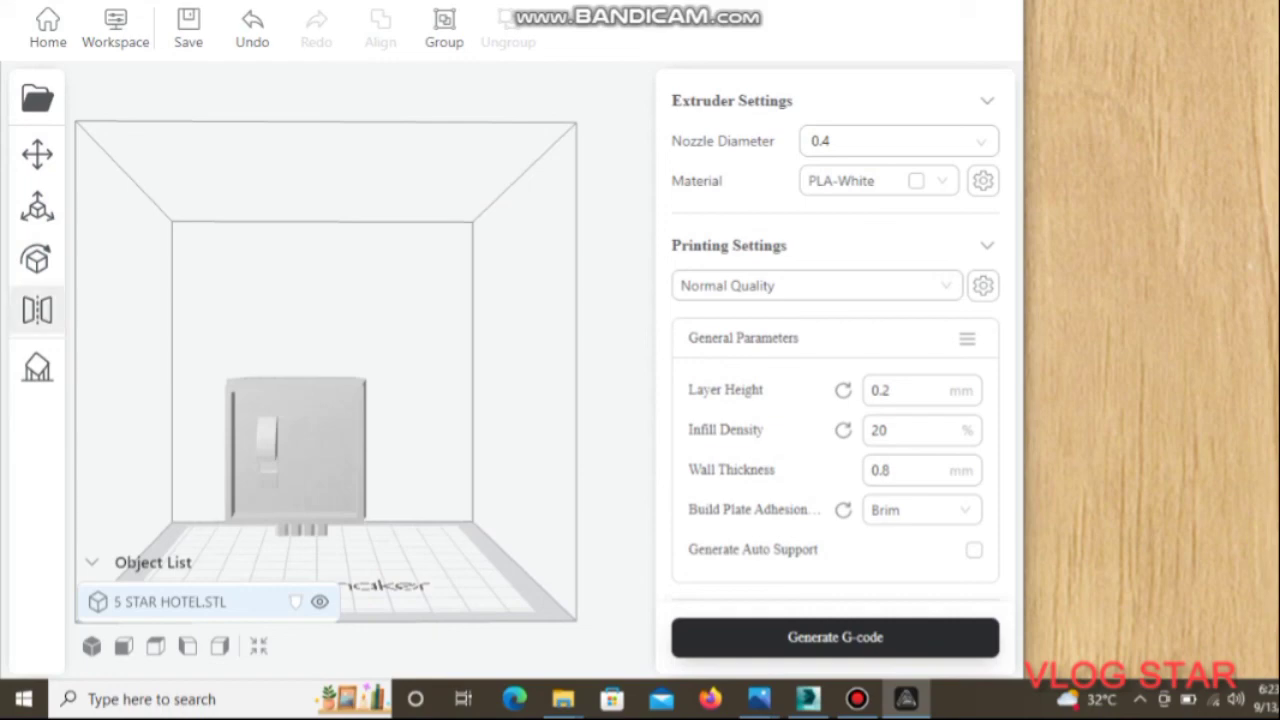
pyautogui.click(37, 258)
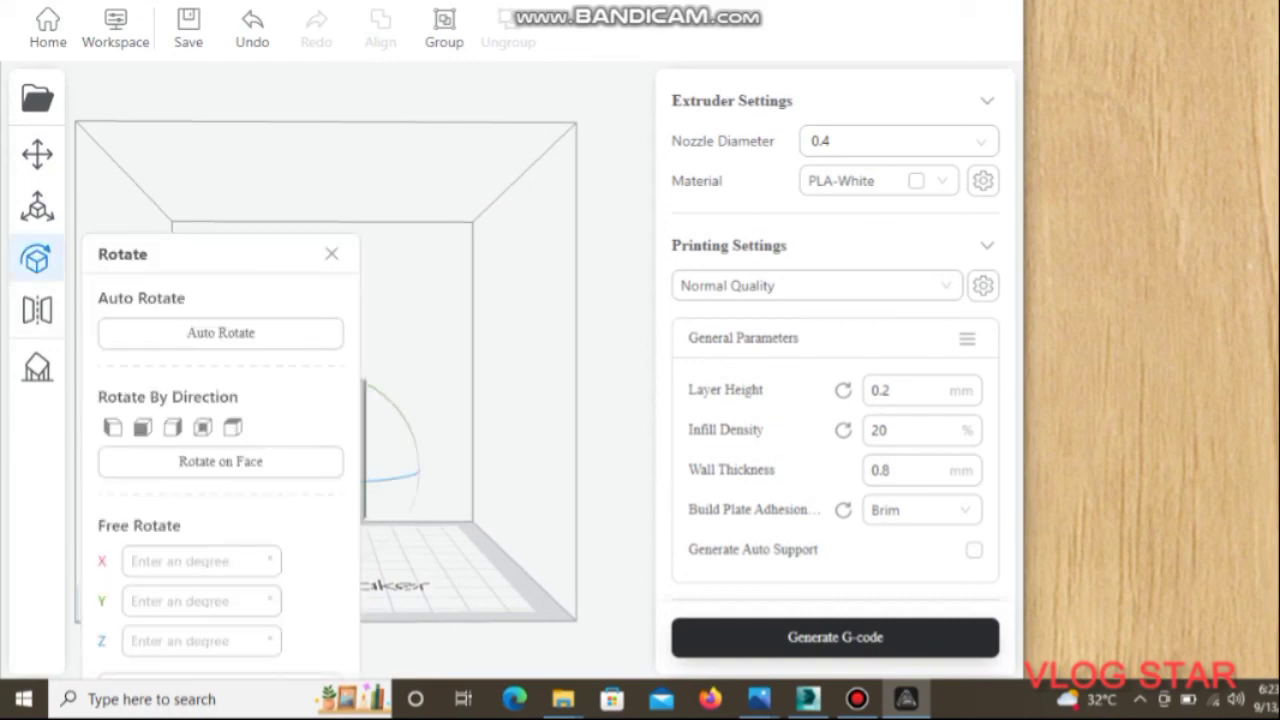
pyautogui.click(112, 427)
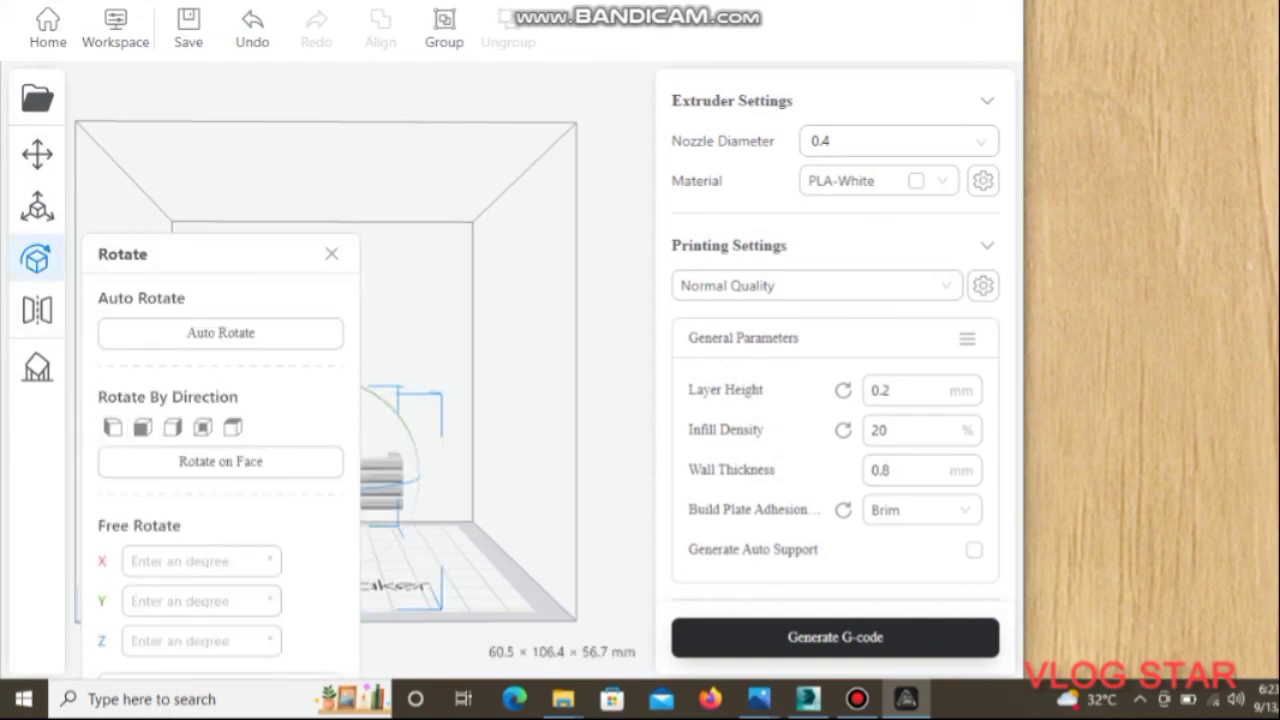
pyautogui.press('Escape')
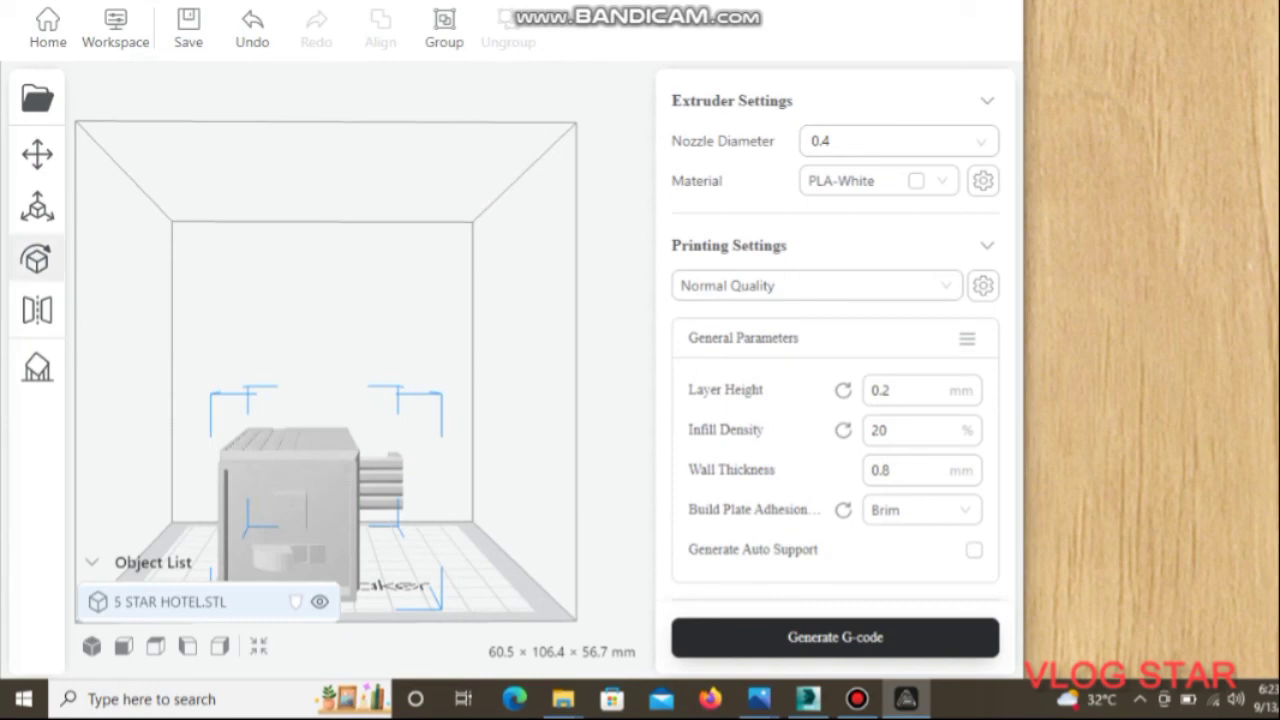
pyautogui.click(37, 258)
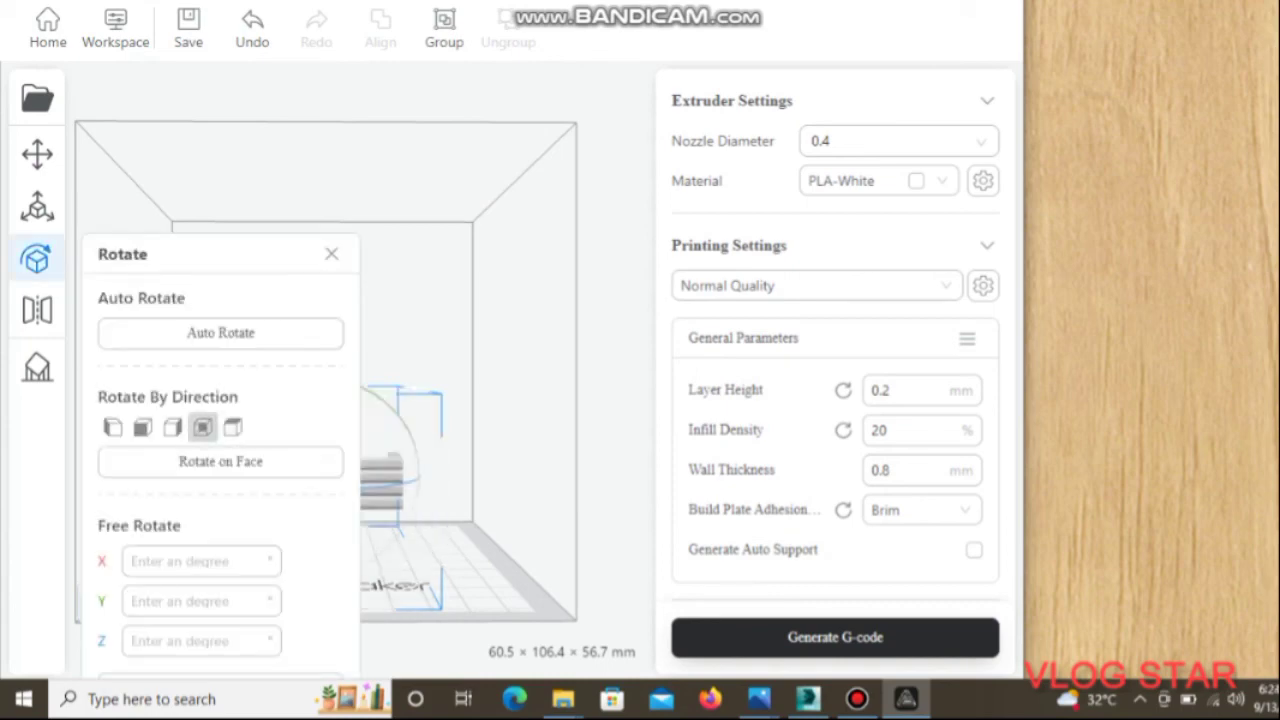
pyautogui.click(172, 427)
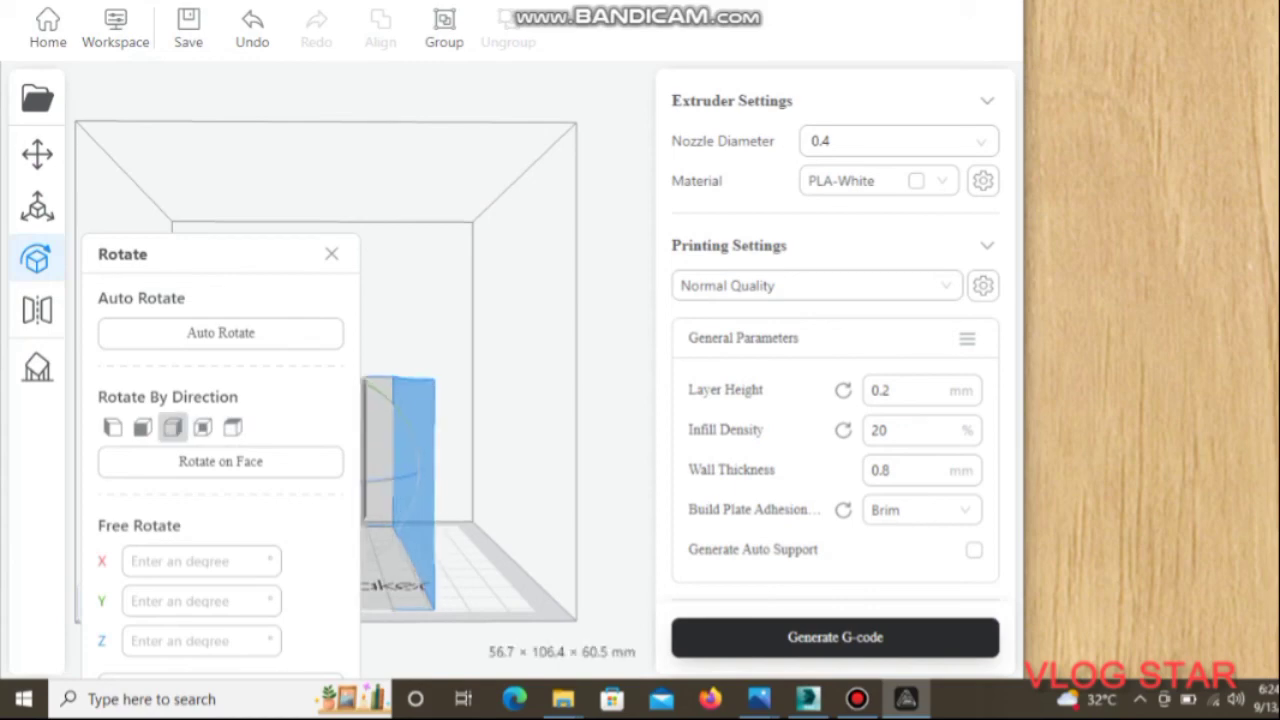
pyautogui.press('Escape')
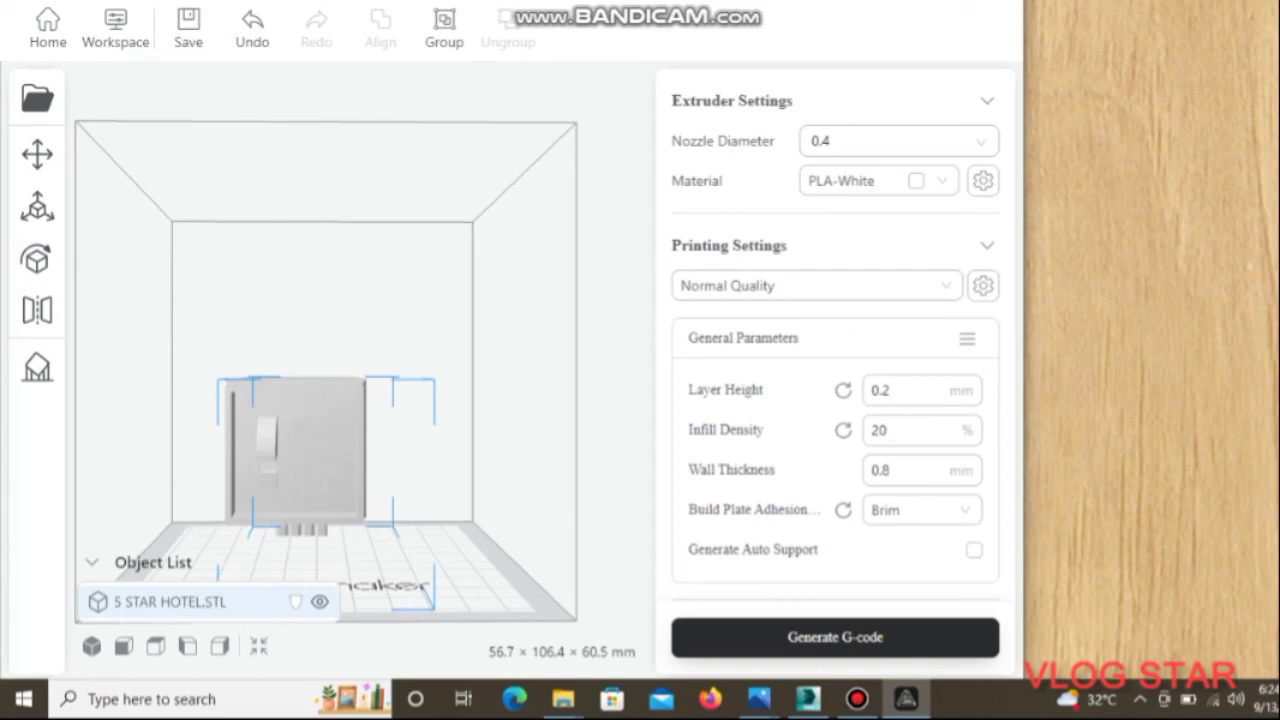
# Check the Scale and Move panels for the new dimensions, then close them
pyautogui.click(37, 207)
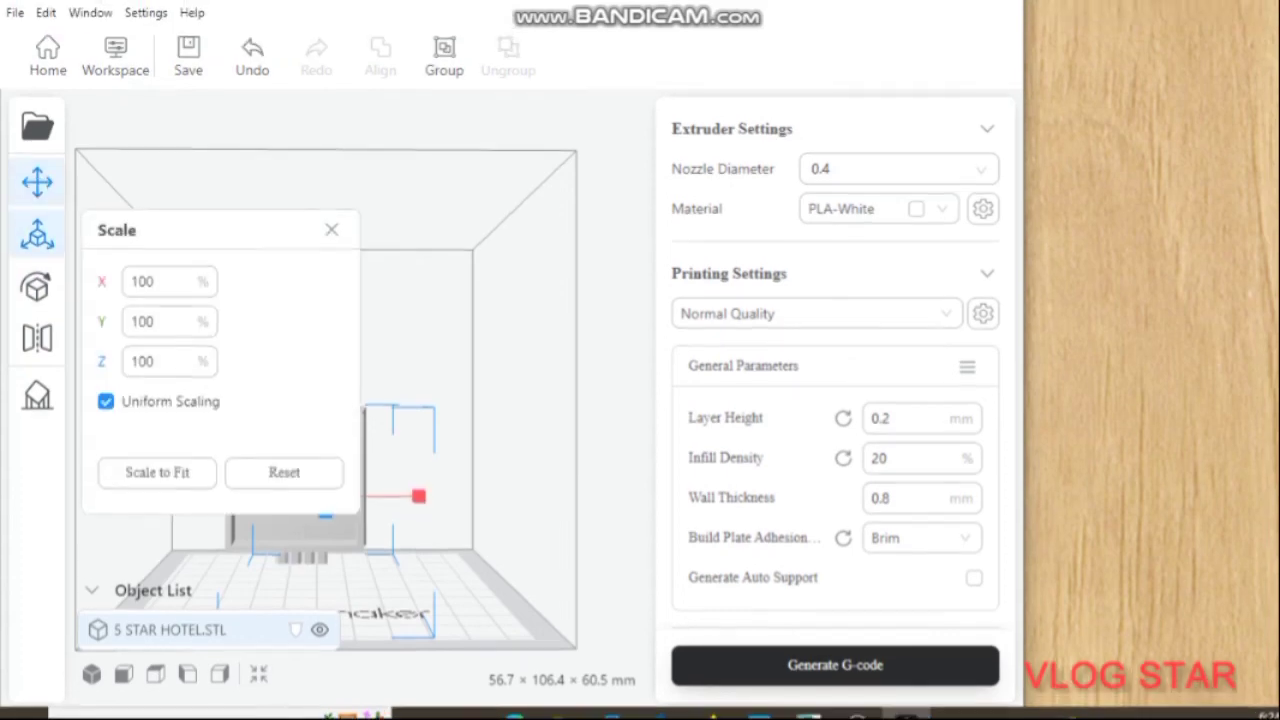
pyautogui.click(37, 172)
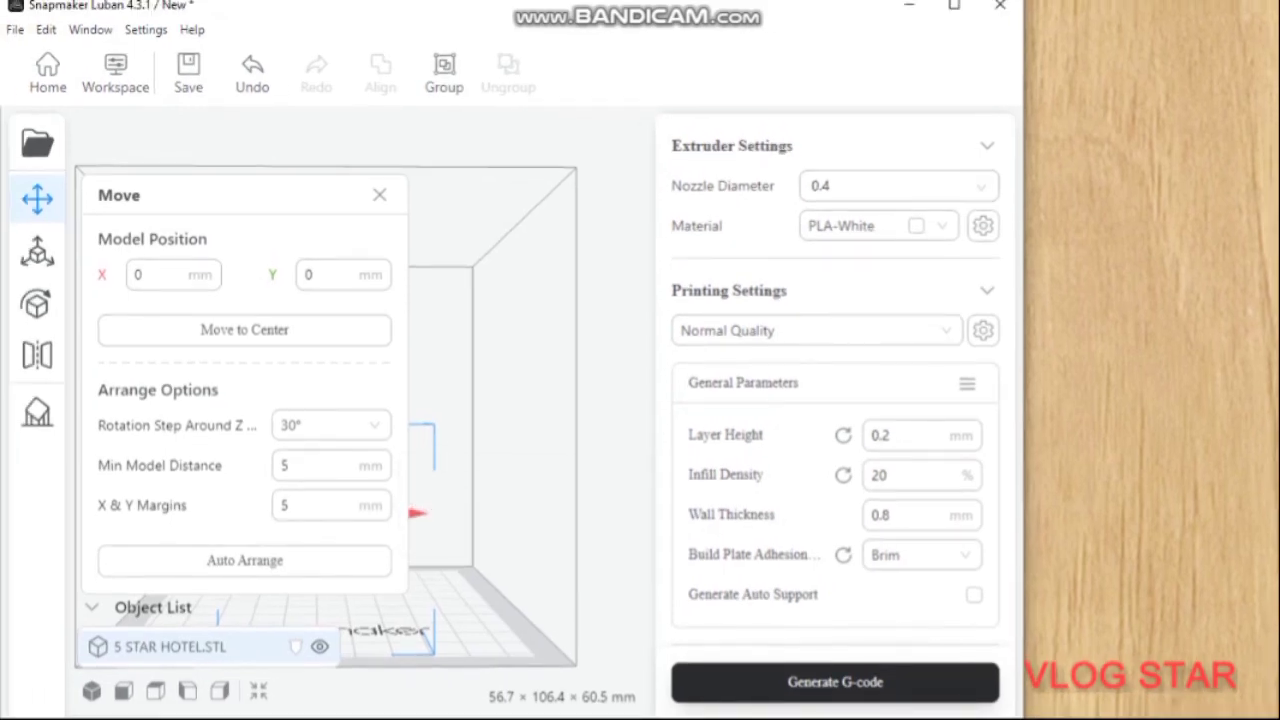
pyautogui.press('Escape')
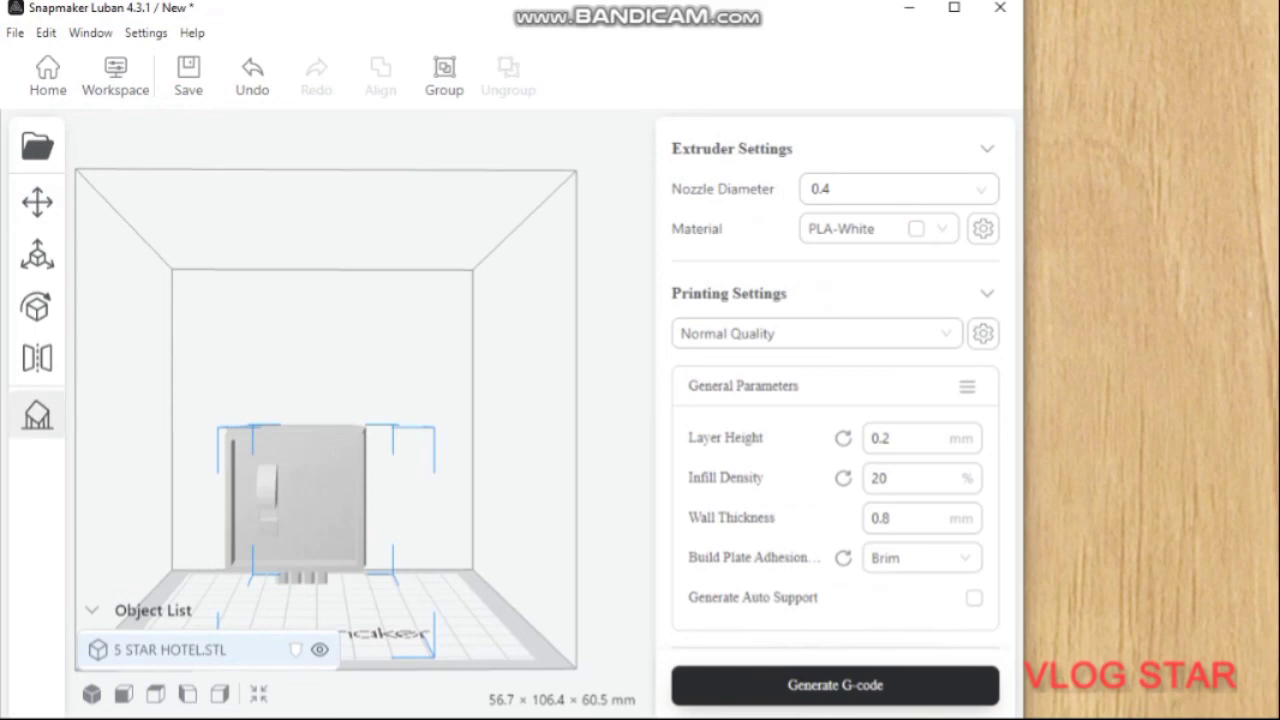
# Auto-rotate the hotel model twice, then tilt it about -33.3° around the Y axis
pyautogui.click(37, 307)
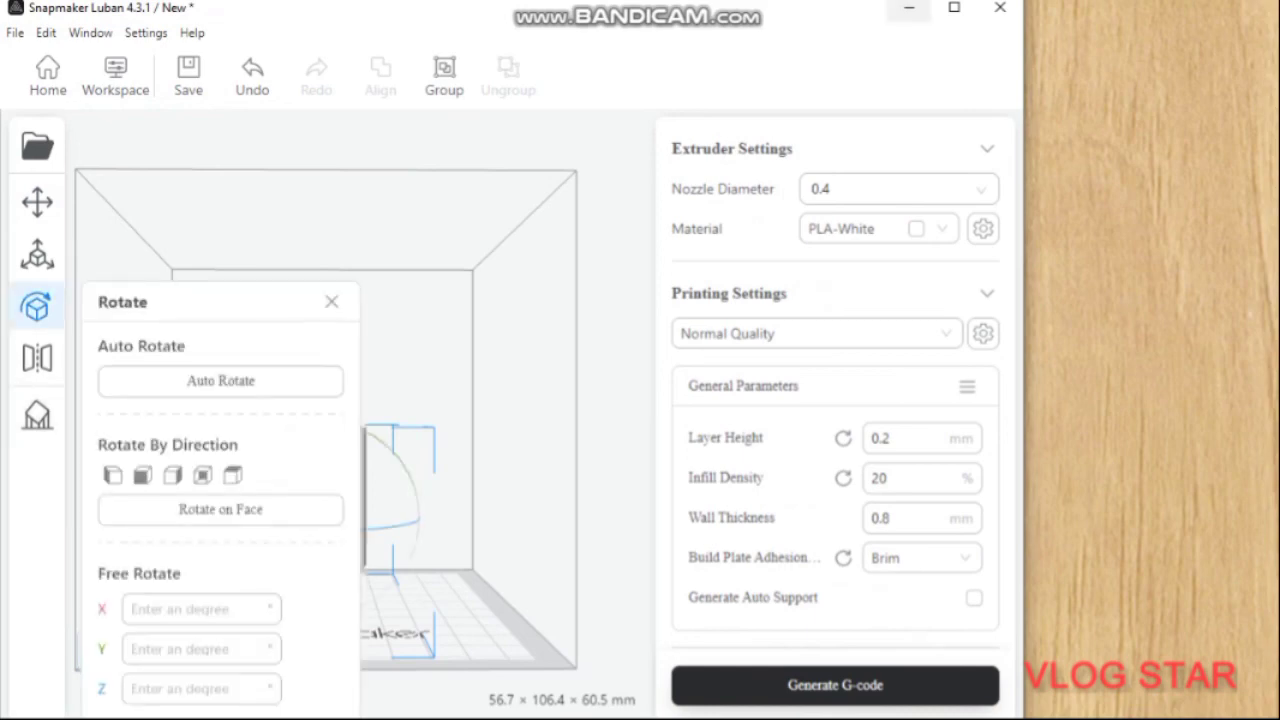
pyautogui.click(220, 380)
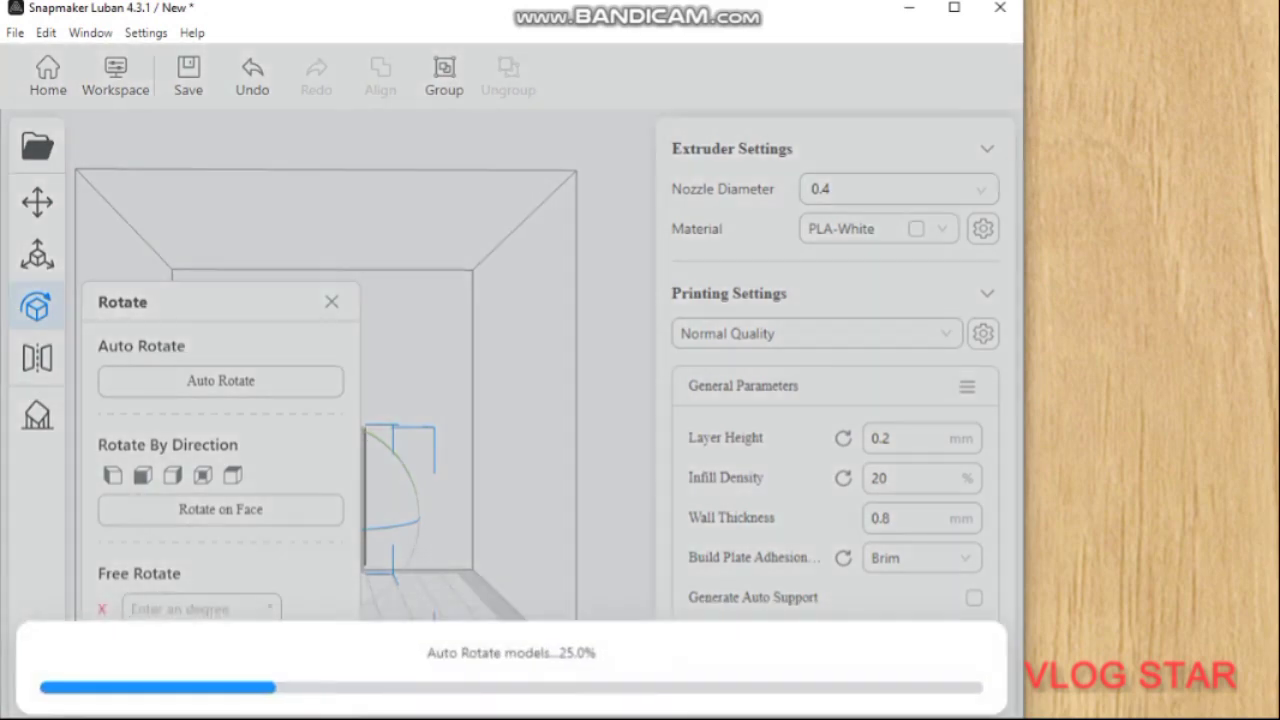
pyautogui.press('Escape')
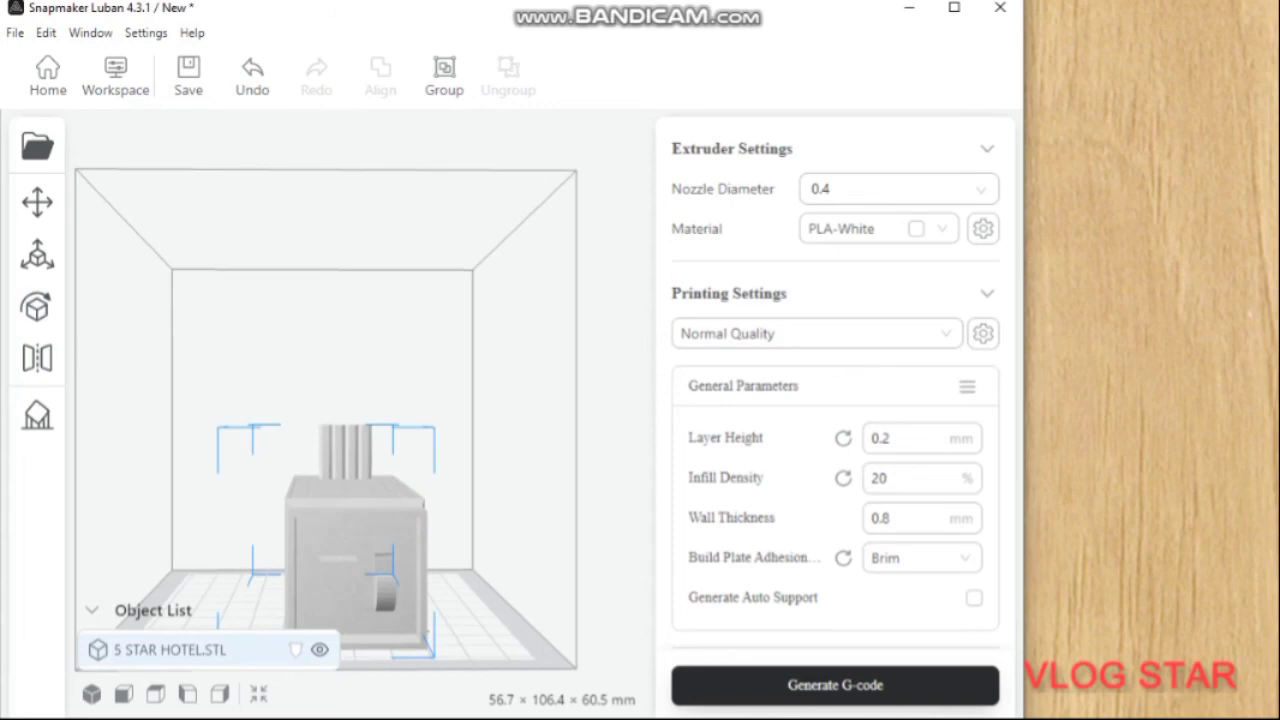
pyautogui.press('r')
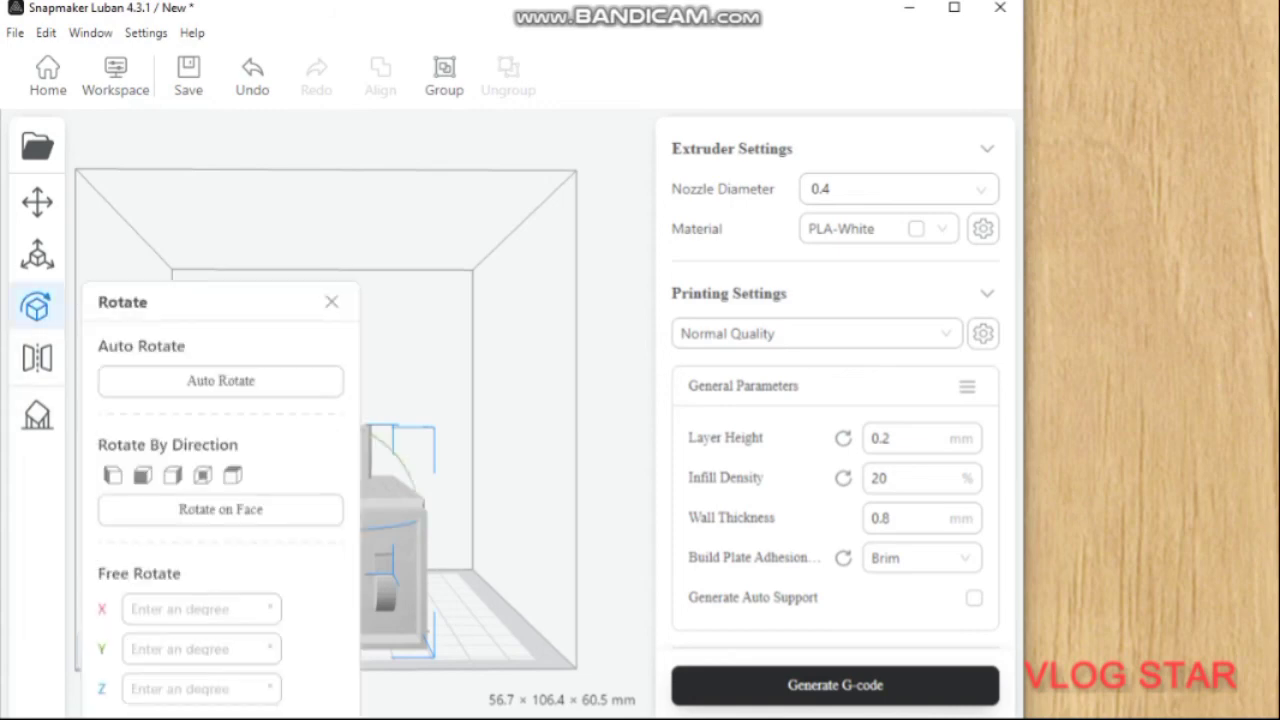
pyautogui.click(220, 380)
pyautogui.moveTo(410, 465)
pyautogui.mouseDown()
pyautogui.moveTo(445, 530)
pyautogui.moveTo(420, 490)
pyautogui.mouseUp()
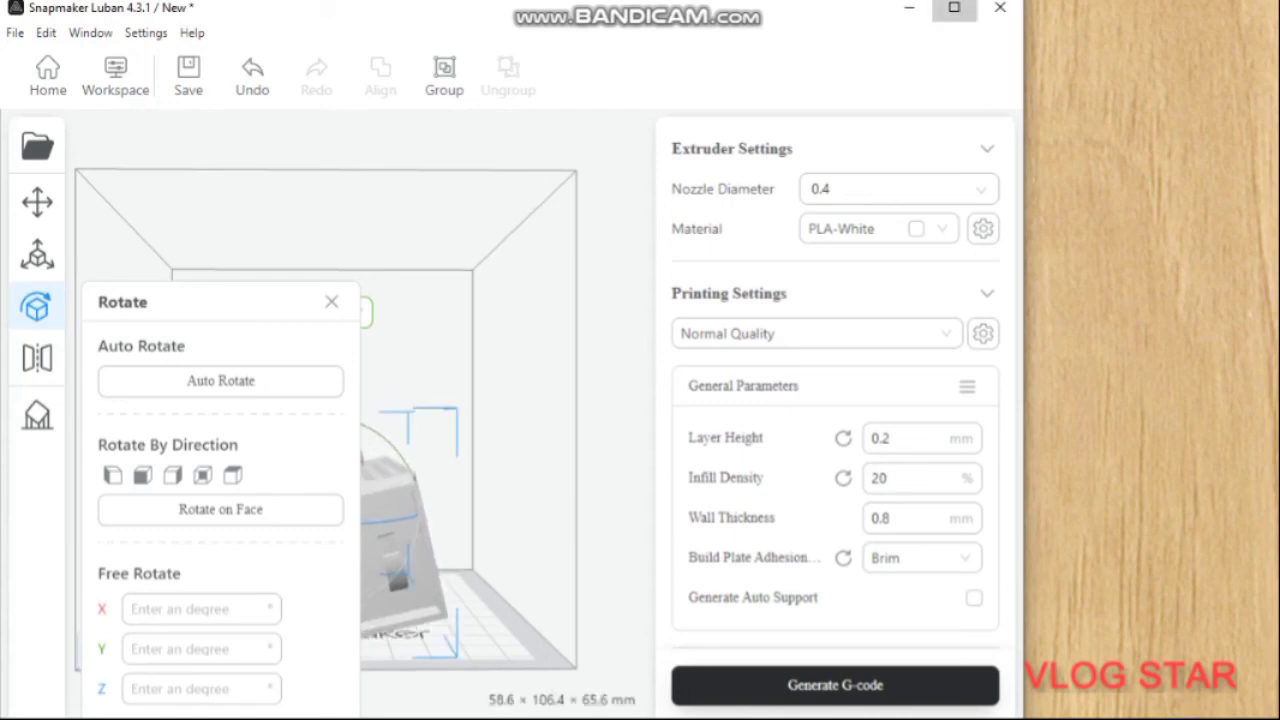
# Maximize the window and roughly rotate the hotel about X, Y and Z toward upright
pyautogui.click(954, 7)
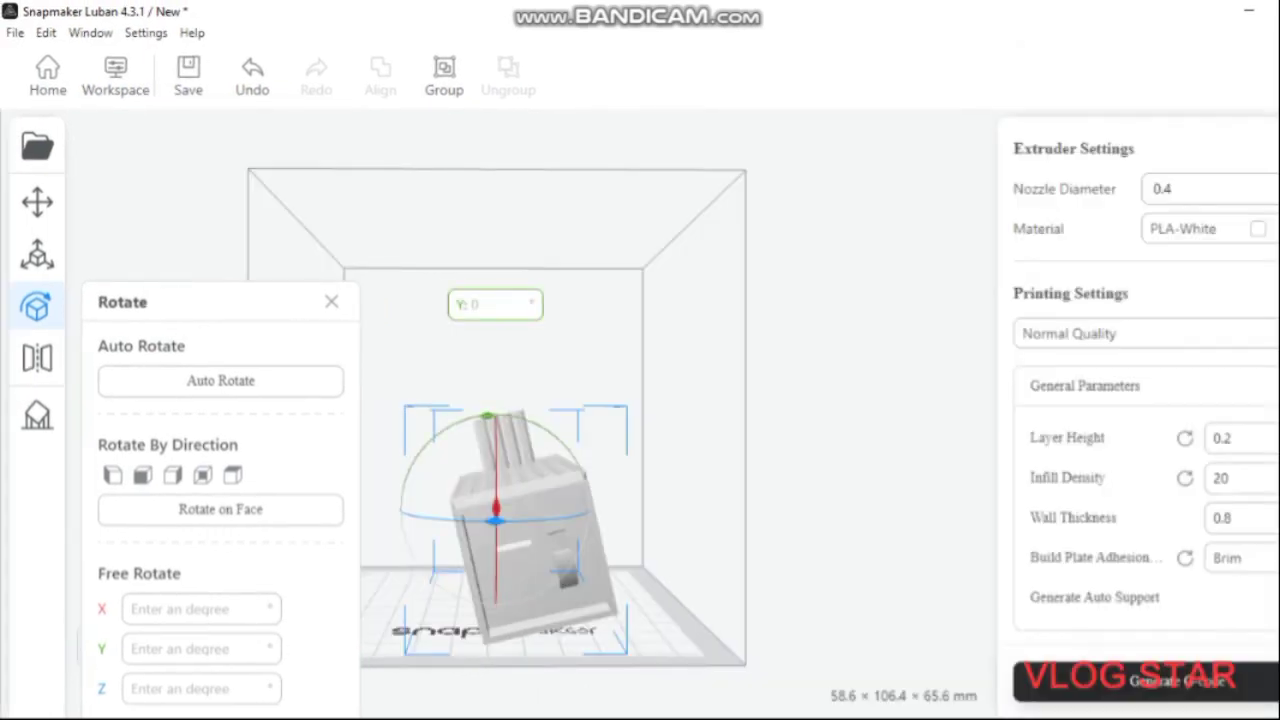
pyautogui.moveTo(495, 560)
pyautogui.mouseDown()
pyautogui.moveTo(495, 600)
pyautogui.moveTo(495, 430)
pyautogui.moveTo(495, 480)
pyautogui.moveTo(472, 487)
pyautogui.moveTo(560, 400)
pyautogui.mouseUp()
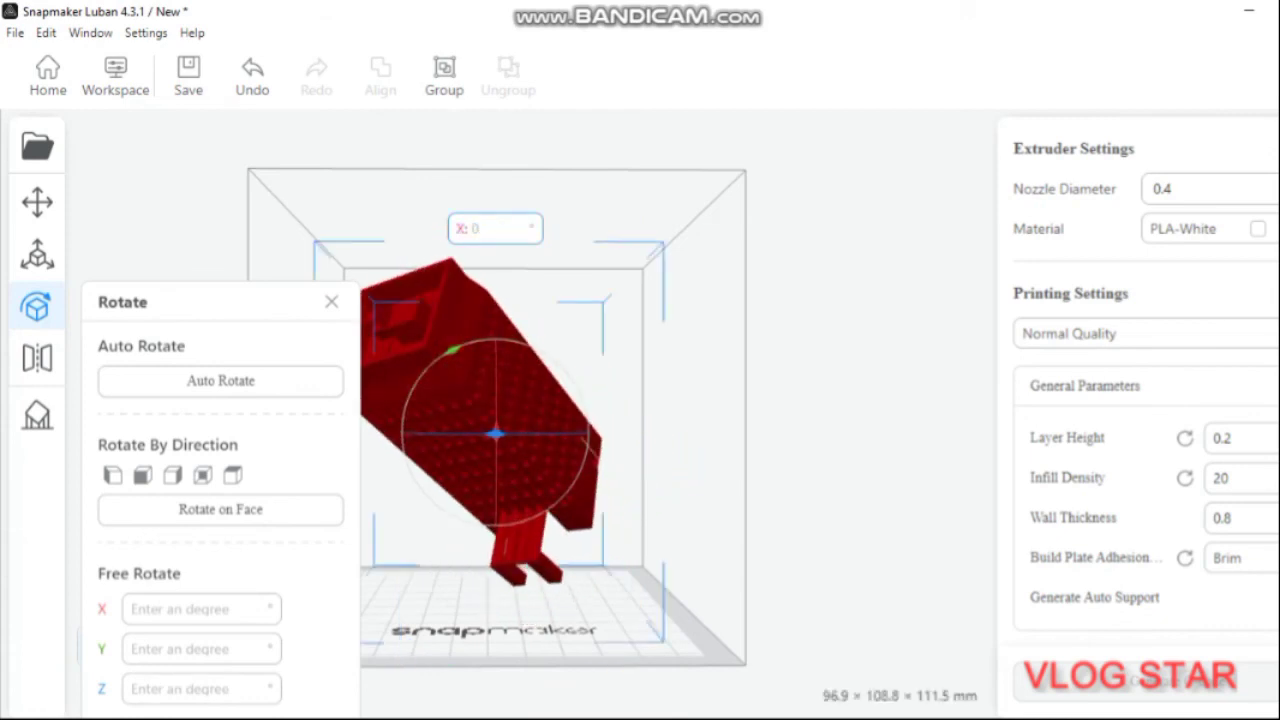
pyautogui.moveTo(495, 380); pyautogui.dragTo(495, 480)
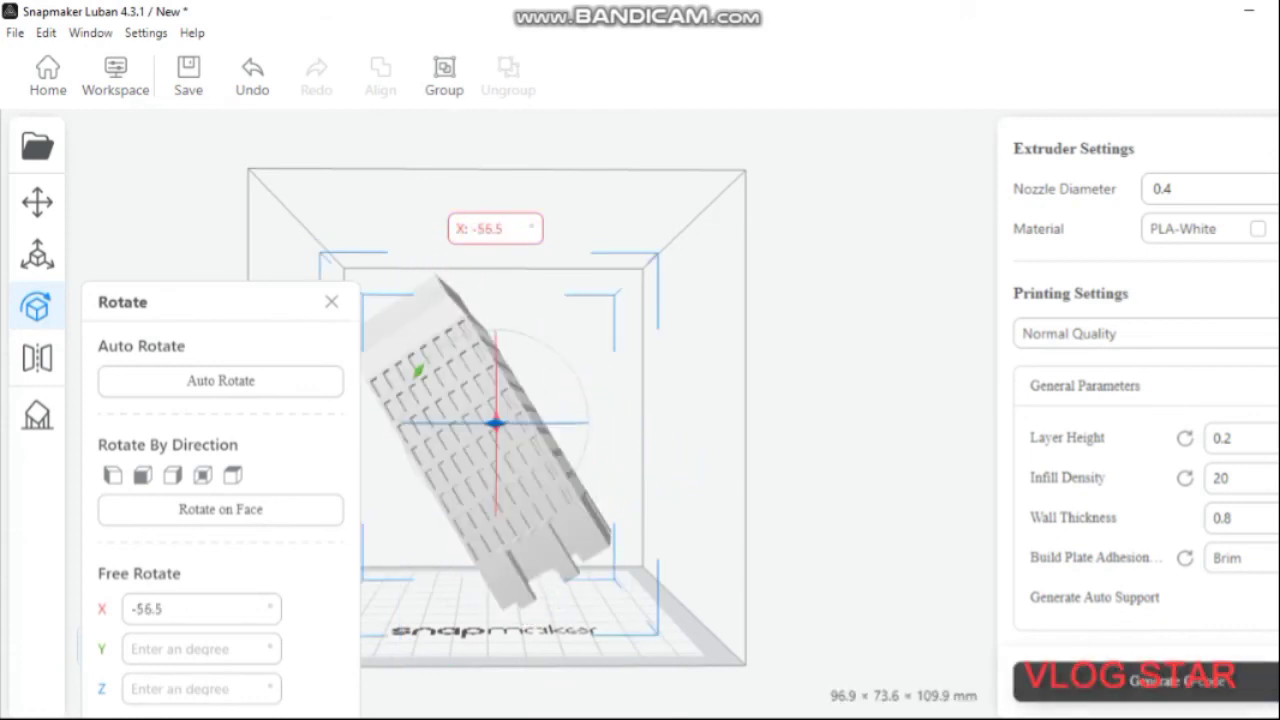
pyautogui.moveTo(585, 420); pyautogui.dragTo(560, 480)
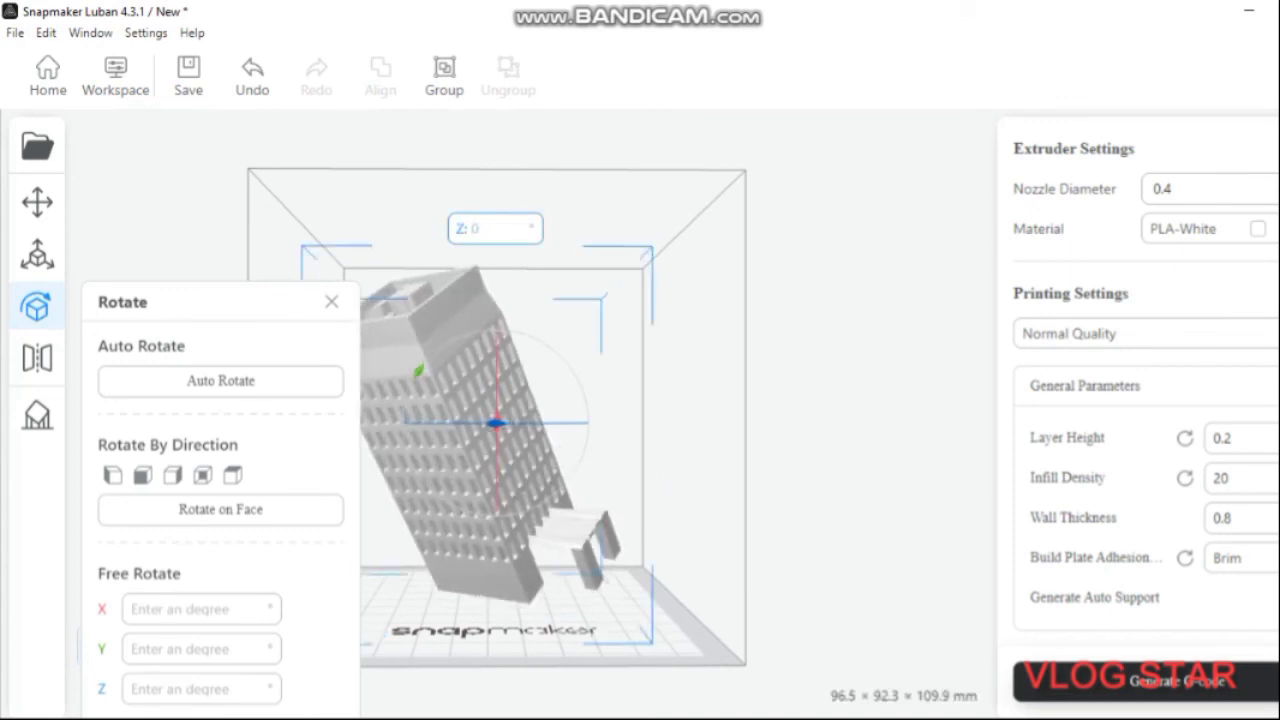
pyautogui.moveTo(418, 371)
pyautogui.mouseDown()
pyautogui.moveTo(406, 440)
pyautogui.moveTo(418, 500)
pyautogui.mouseUp()
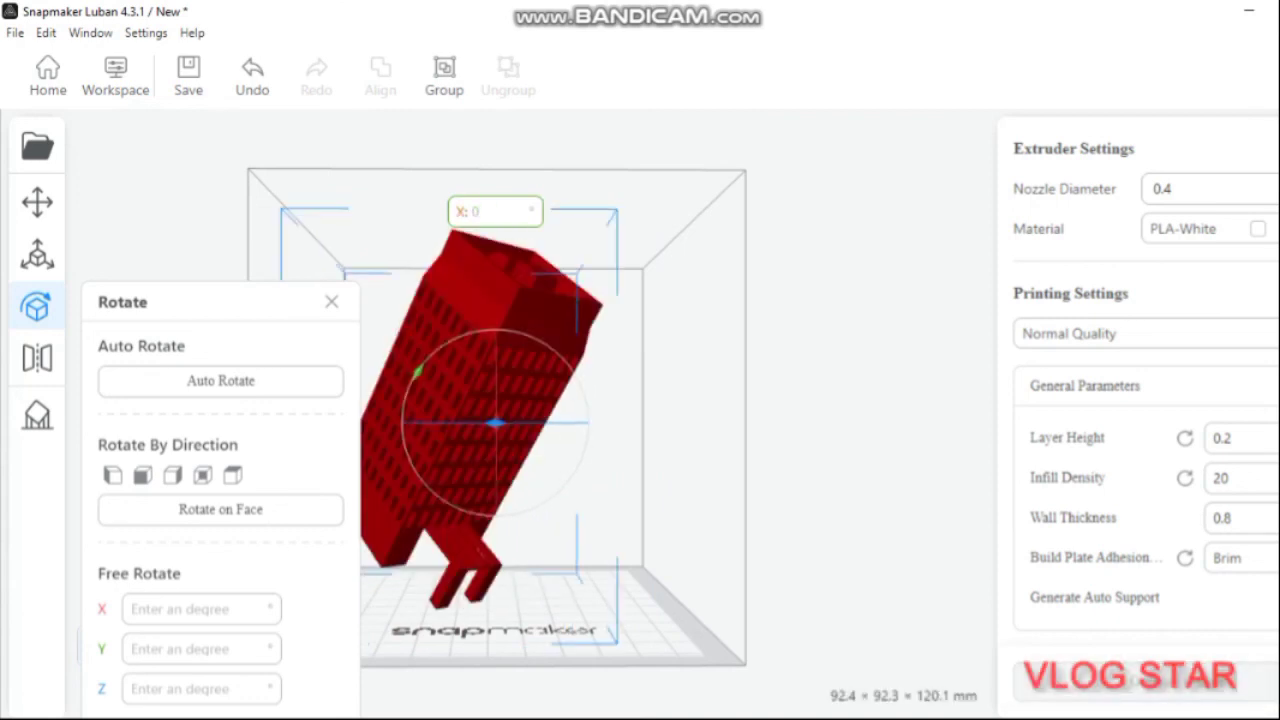
pyautogui.moveTo(496, 340); pyautogui.dragTo(496, 400)
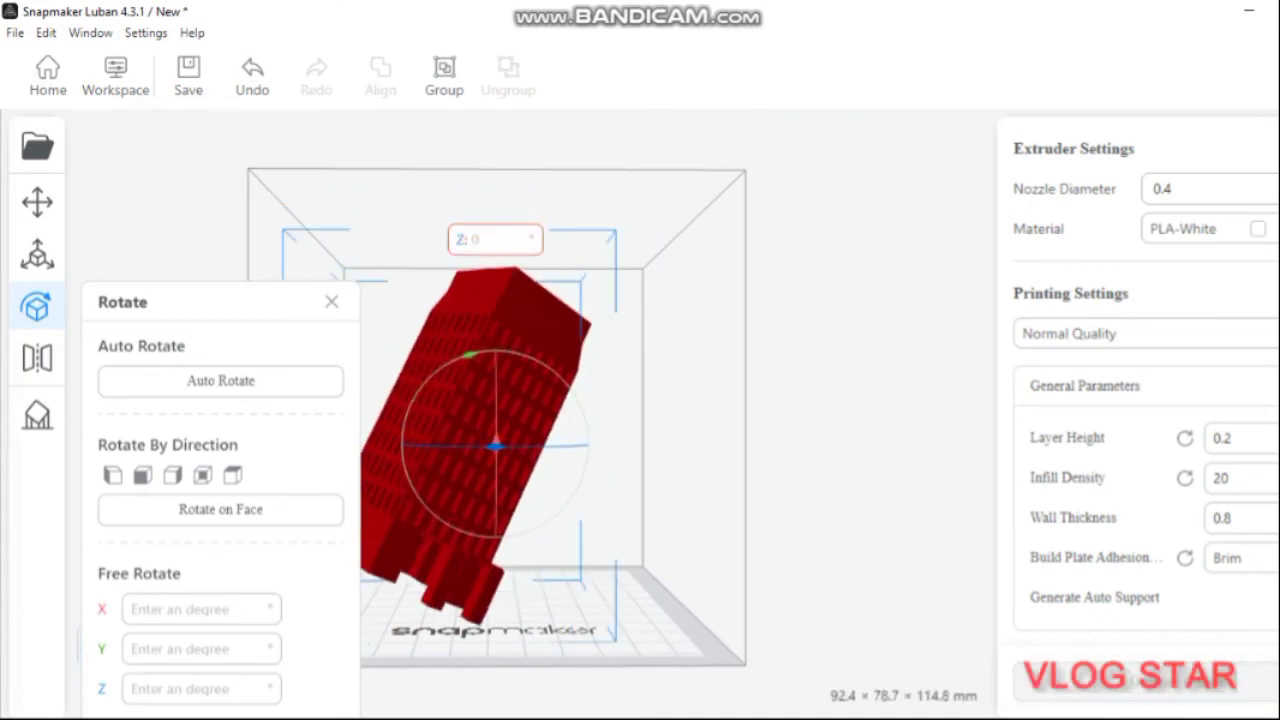
pyautogui.moveTo(586, 446); pyautogui.dragTo(570, 500)
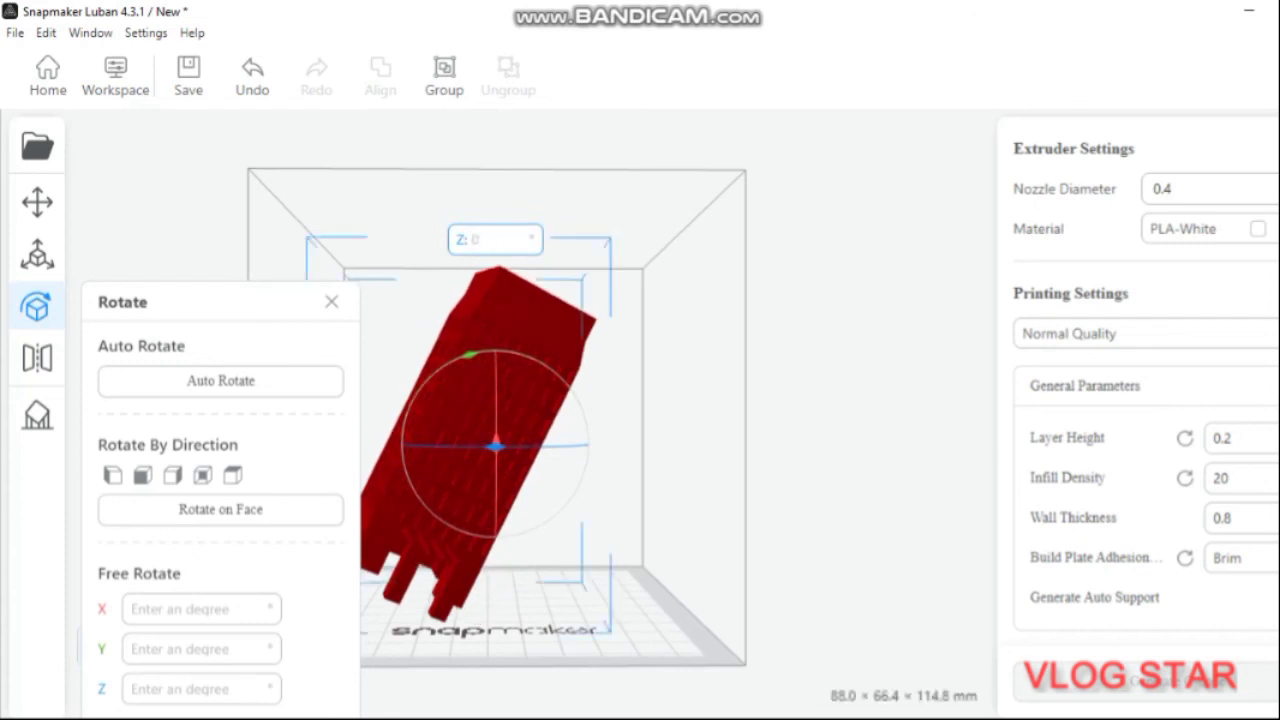
pyautogui.moveTo(575, 400); pyautogui.dragTo(578, 480)
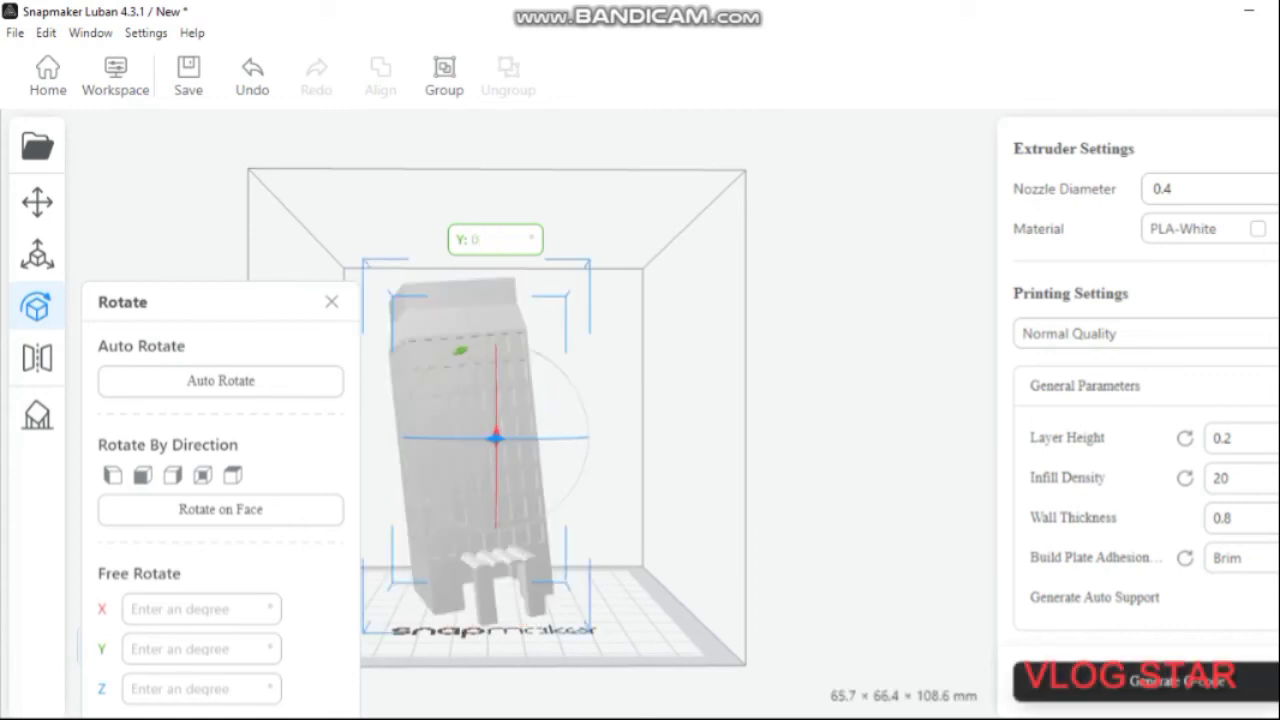
# Fine-tune the rotation until the hotel stands vertical at 58.5 × 70.9 × 108.8 mm, then apply
pyautogui.moveTo(495, 520); pyautogui.dragTo(500, 565)
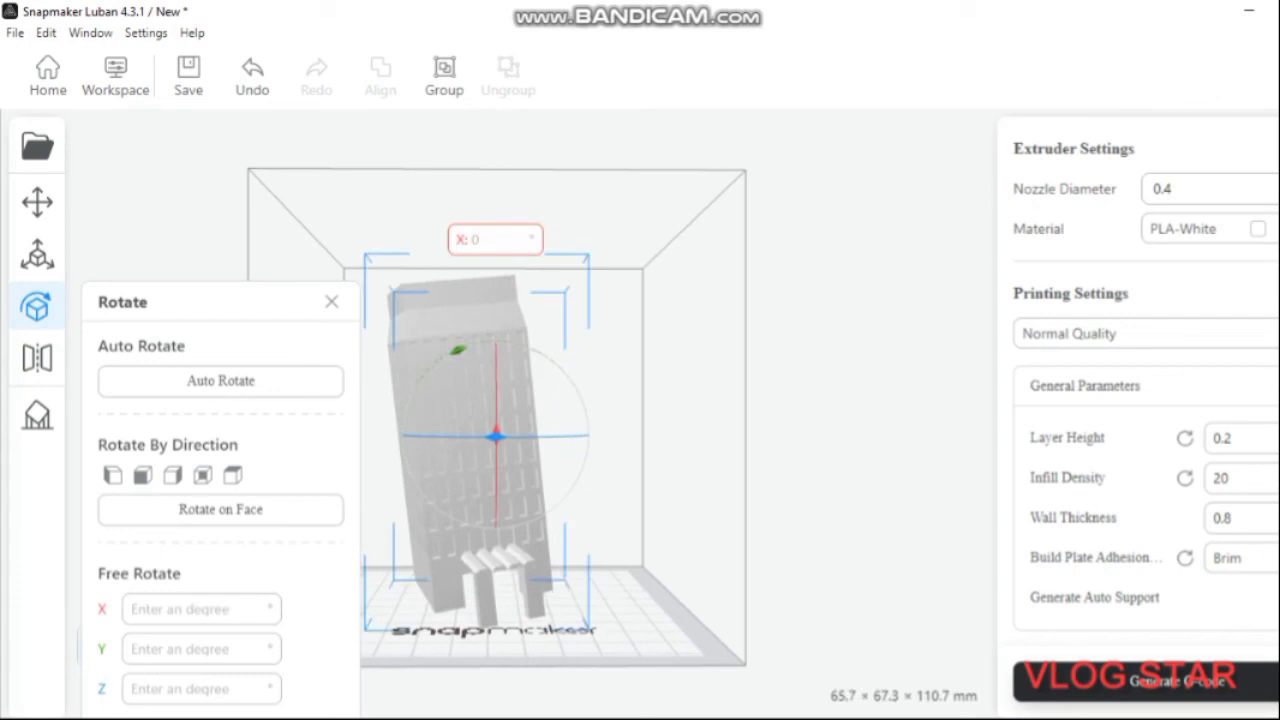
pyautogui.moveTo(495, 520)
pyautogui.mouseDown()
pyautogui.moveTo(500, 560)
pyautogui.moveTo(505, 545)
pyautogui.mouseUp()
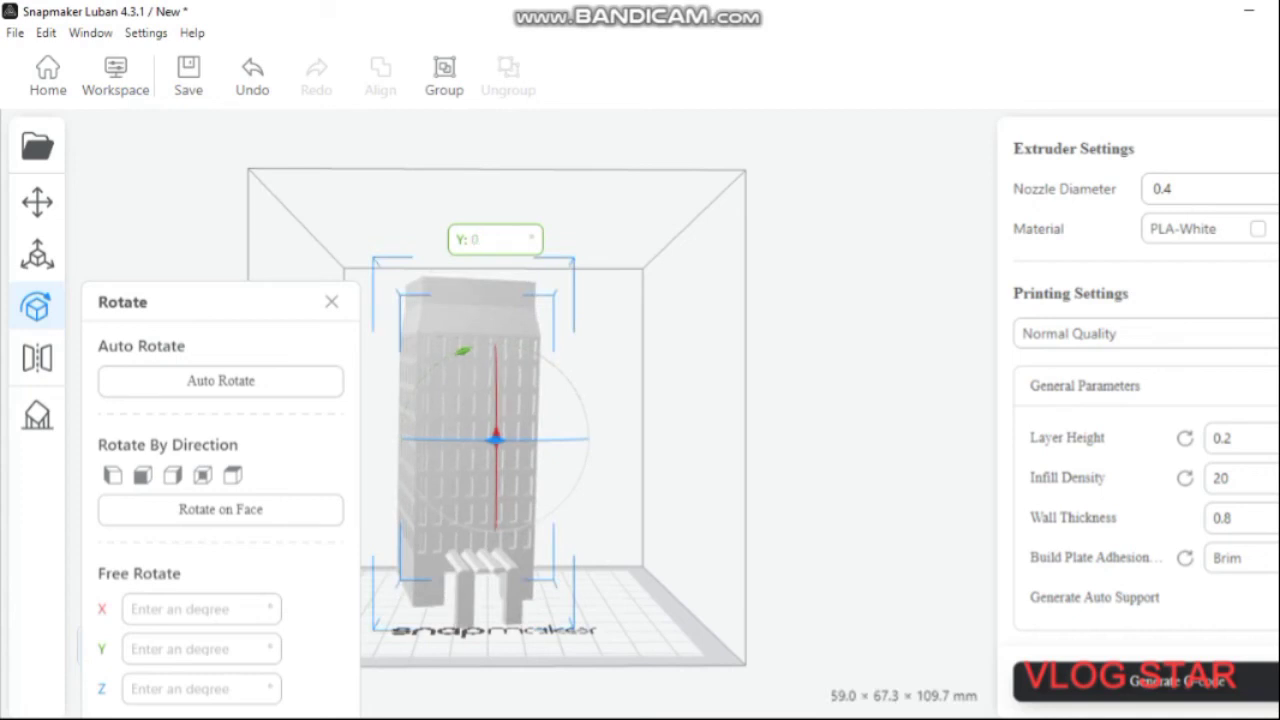
pyautogui.moveTo(495, 480); pyautogui.dragTo(495, 505)
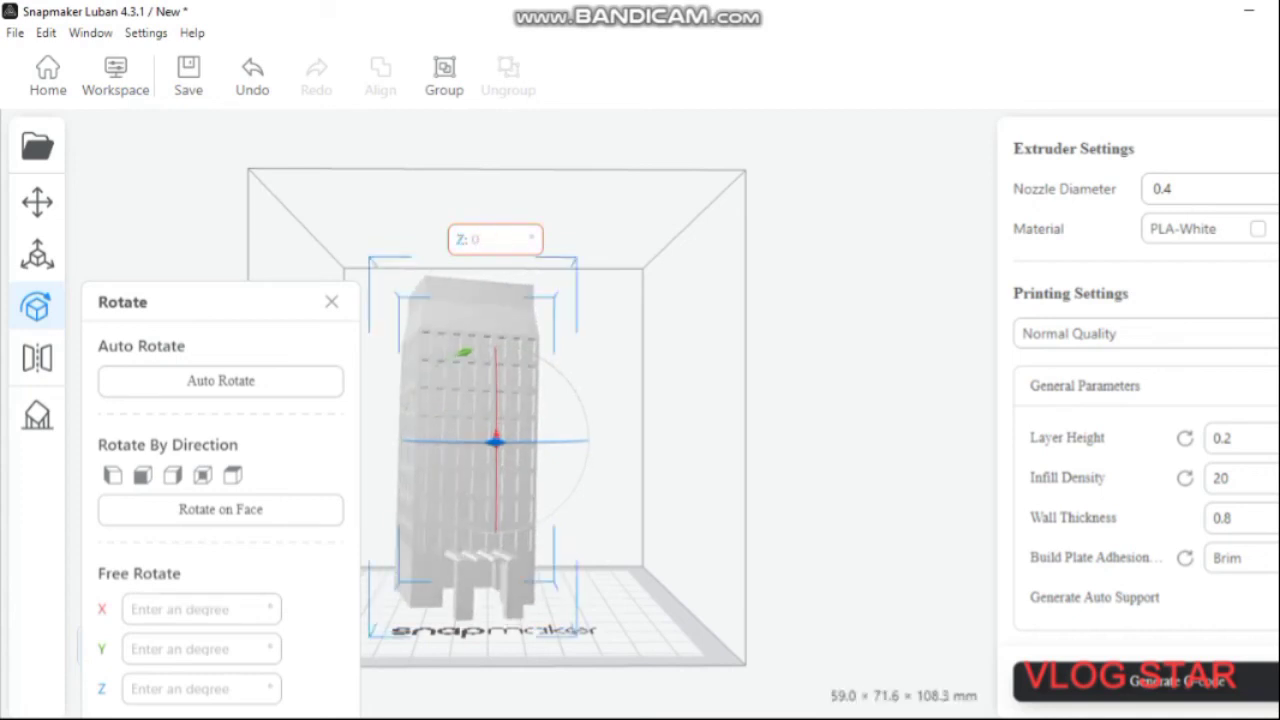
pyautogui.moveTo(570, 445); pyautogui.dragTo(540, 452)
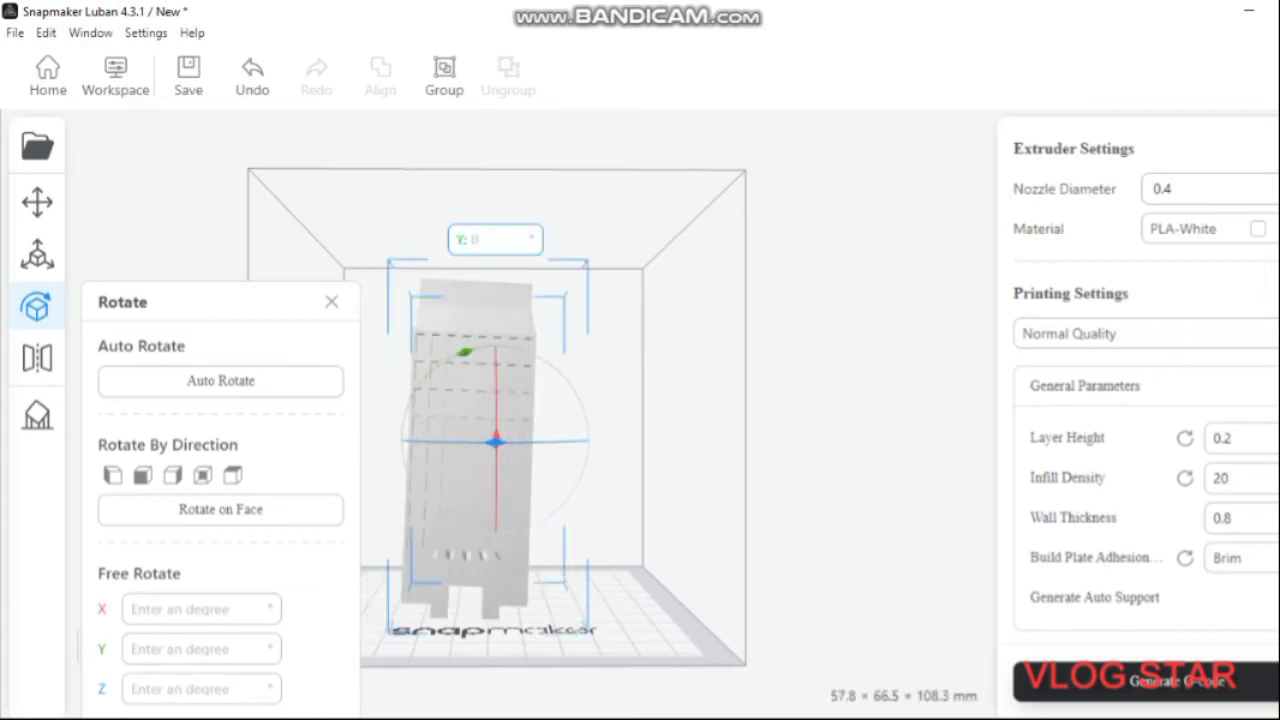
pyautogui.moveTo(465, 352); pyautogui.dragTo(471, 352)
pyautogui.scroll(2, 495, 440)
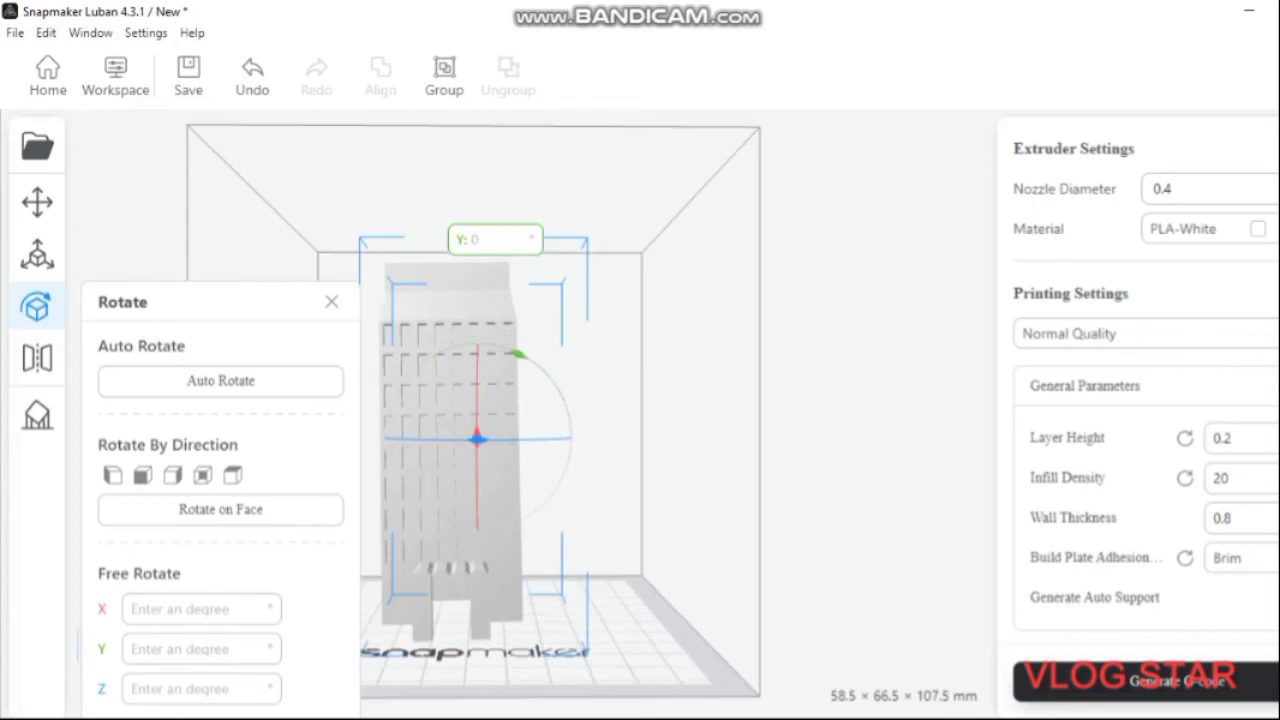
pyautogui.scroll(2, 460, 435)
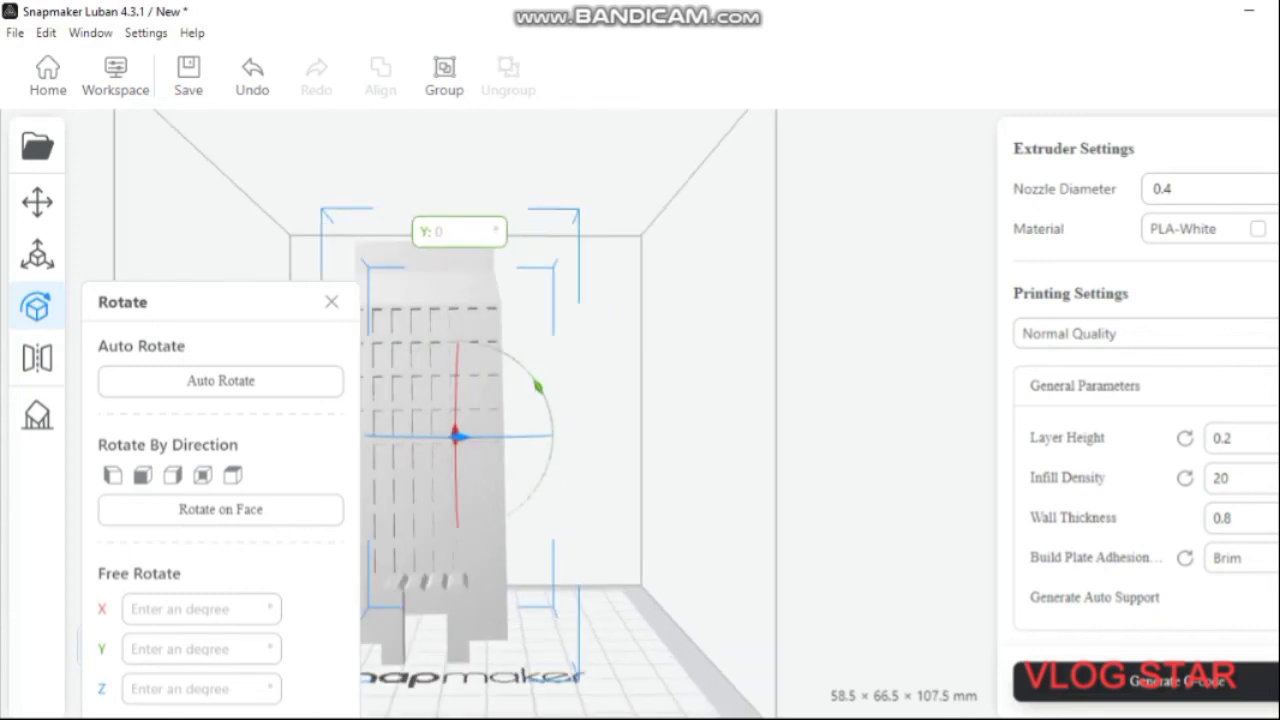
pyautogui.moveTo(456, 470); pyautogui.dragTo(456, 500)
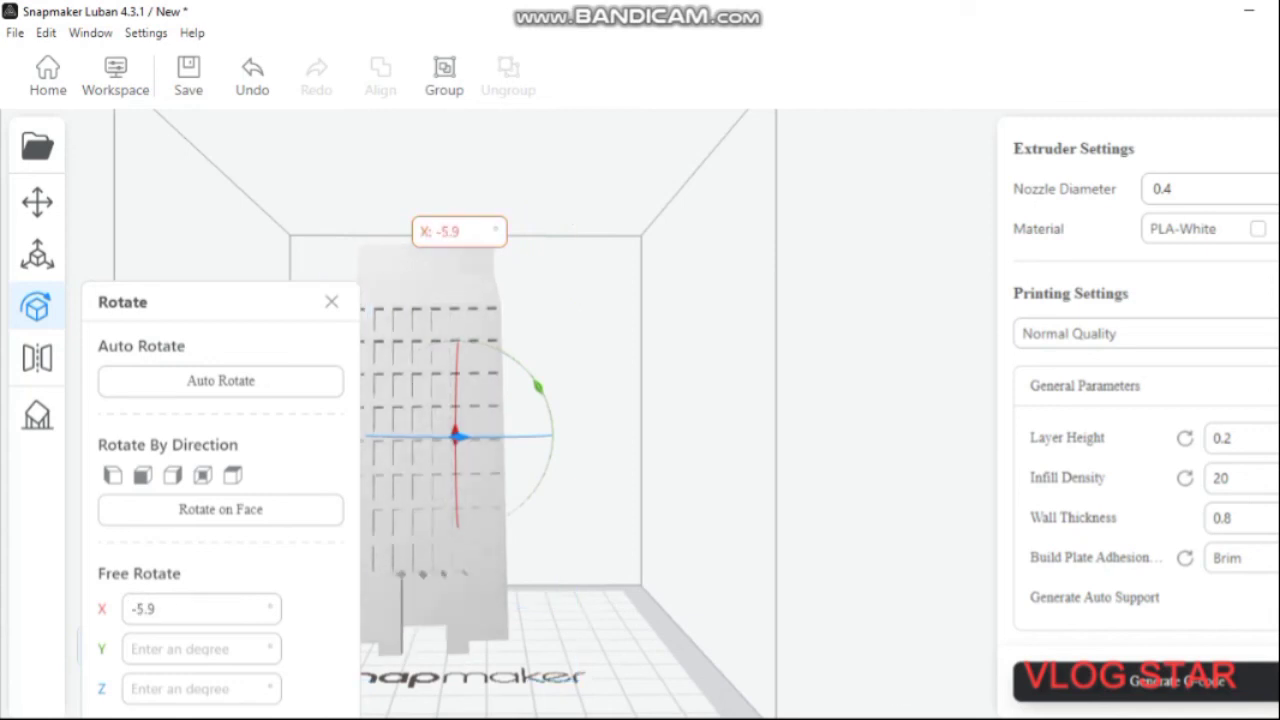
pyautogui.press('Escape')
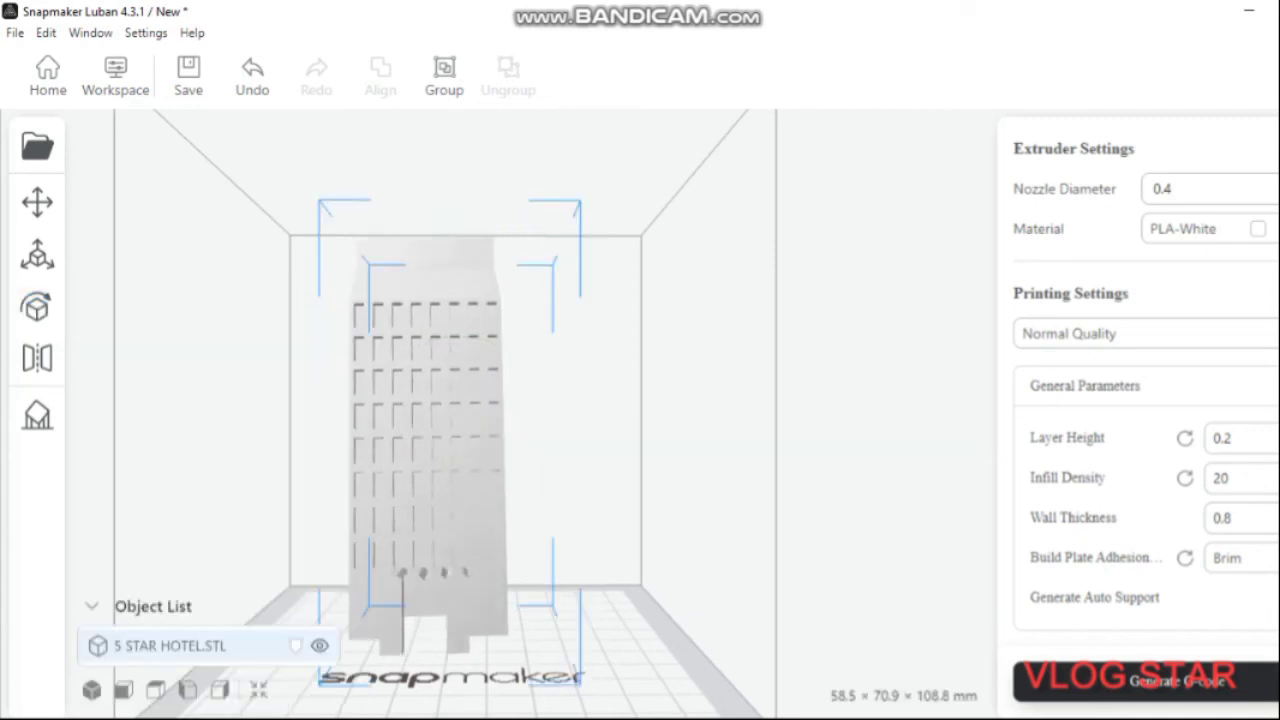